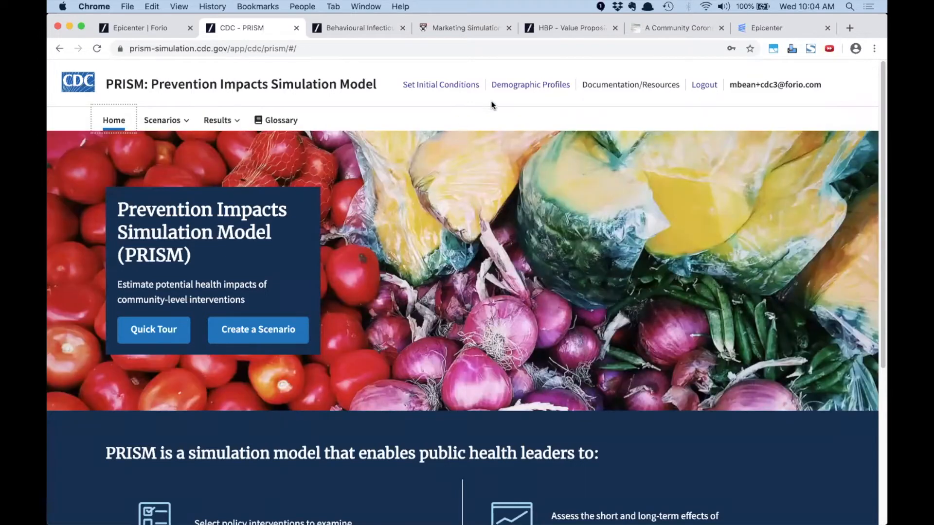
# Open the Demographic Profiles page from the PRISM home page header
pyautogui.click(530, 84)
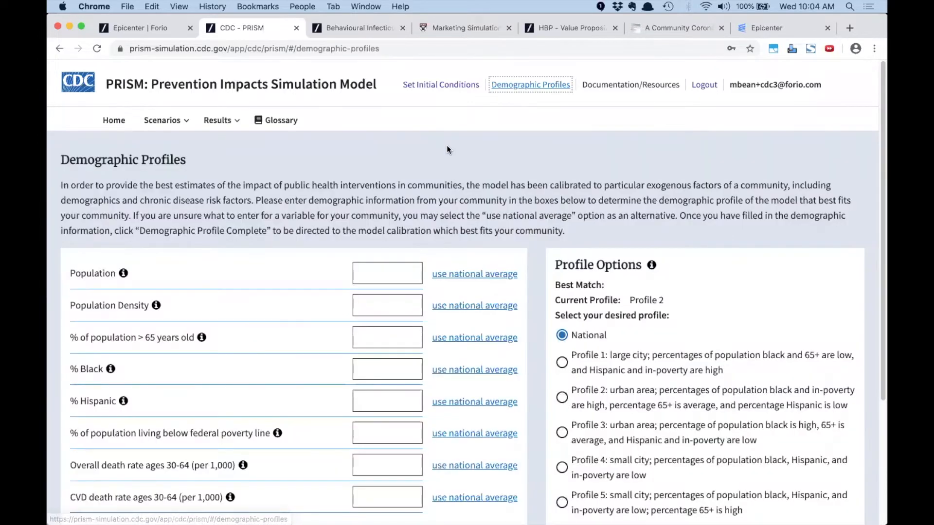
# Fill all eight community demographic fields with their national averages
pyautogui.scroll(-2, 642, 307)
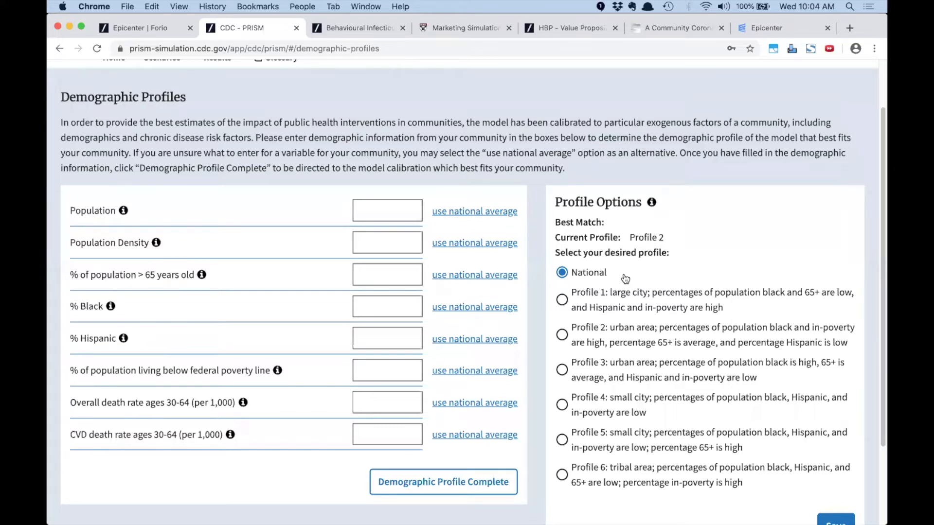
pyautogui.click(458, 217)
pyautogui.click(462, 244)
pyautogui.click(462, 277)
pyautogui.click(459, 310)
pyautogui.click(457, 341)
pyautogui.click(458, 372)
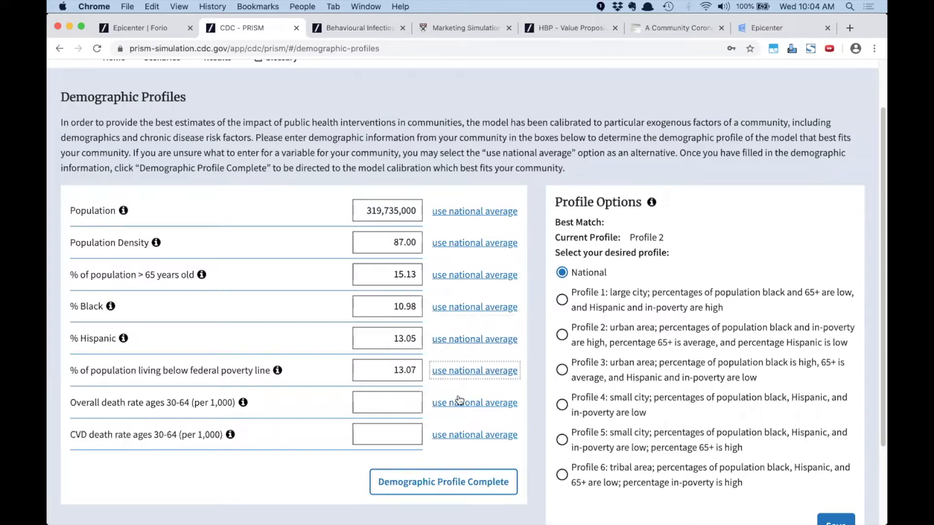
pyautogui.click(458, 404)
pyautogui.click(458, 434)
# Find the best-matching demographic profile, which comes back as National
pyautogui.scroll(-3, 566, 384)
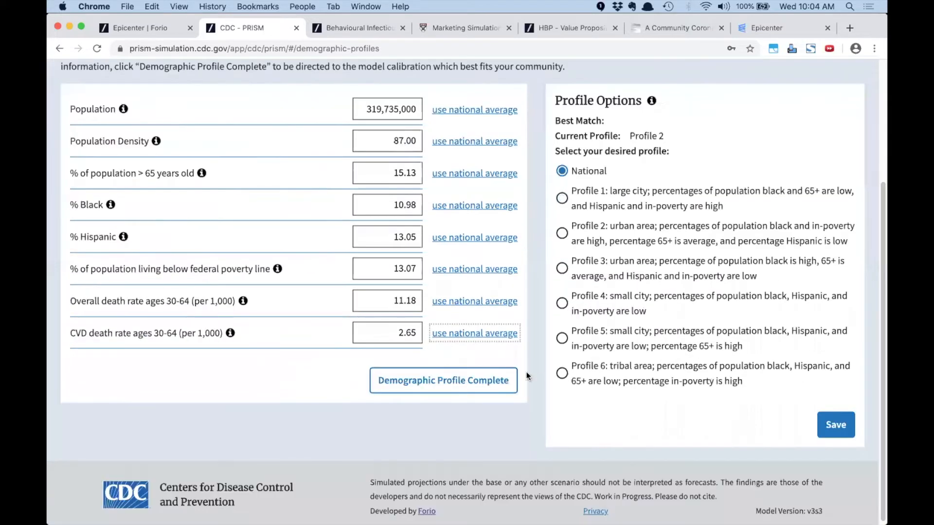
pyautogui.click(466, 382)
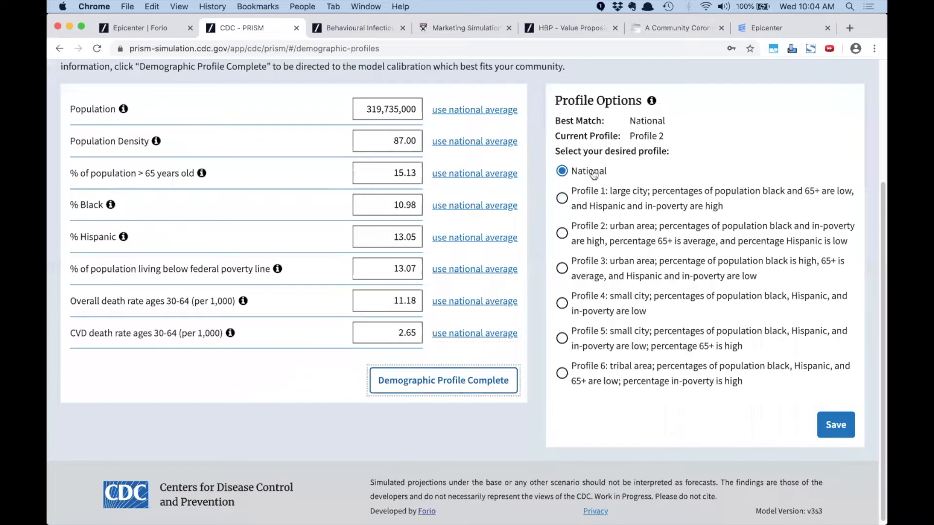
pyautogui.moveTo(628, 121); pyautogui.dragTo(668, 121)
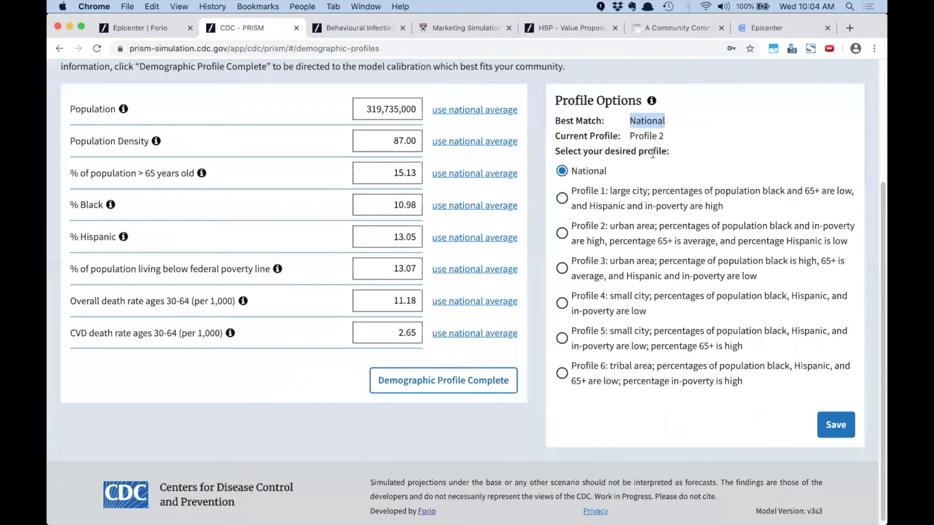
# Change population to 735,000 and density to 1,087, rematch to Profile 3, and save
pyautogui.scroll(3, 632, 184)
pyautogui.moveTo(382, 198); pyautogui.dragTo(343, 197)
pyautogui.press('BackSpace')
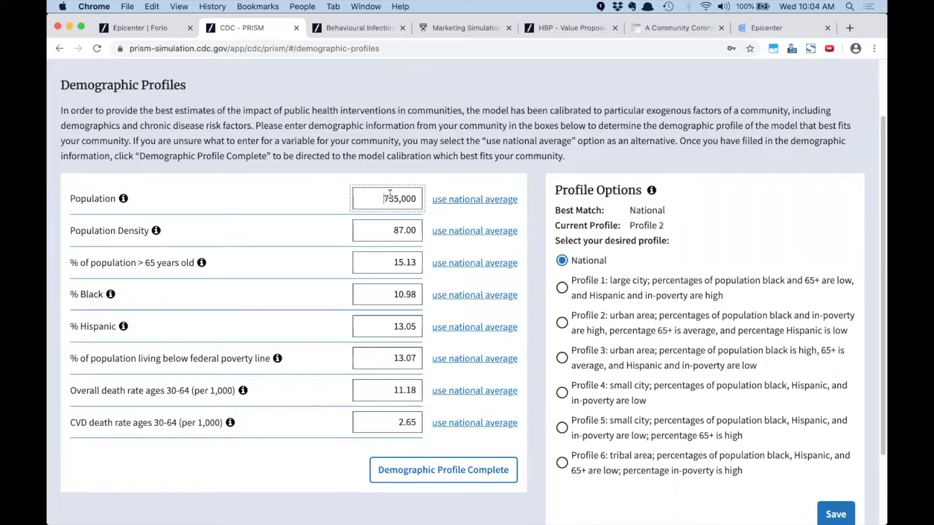
pyautogui.click(394, 230)
pyautogui.write('0')
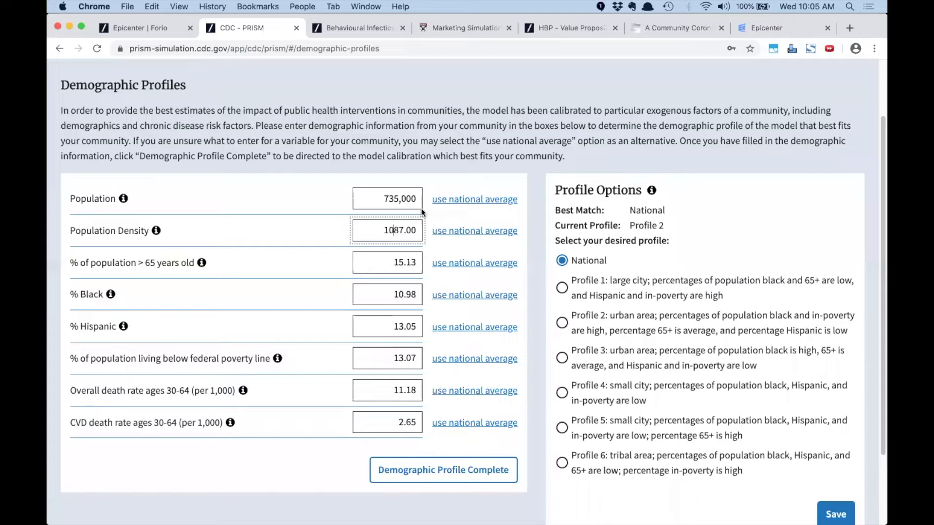
pyautogui.click(421, 471)
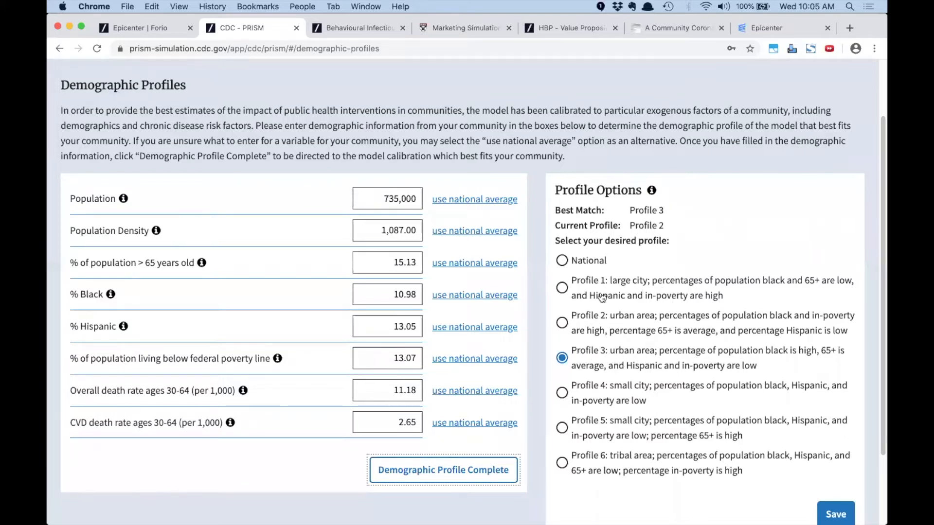
pyautogui.click(835, 514)
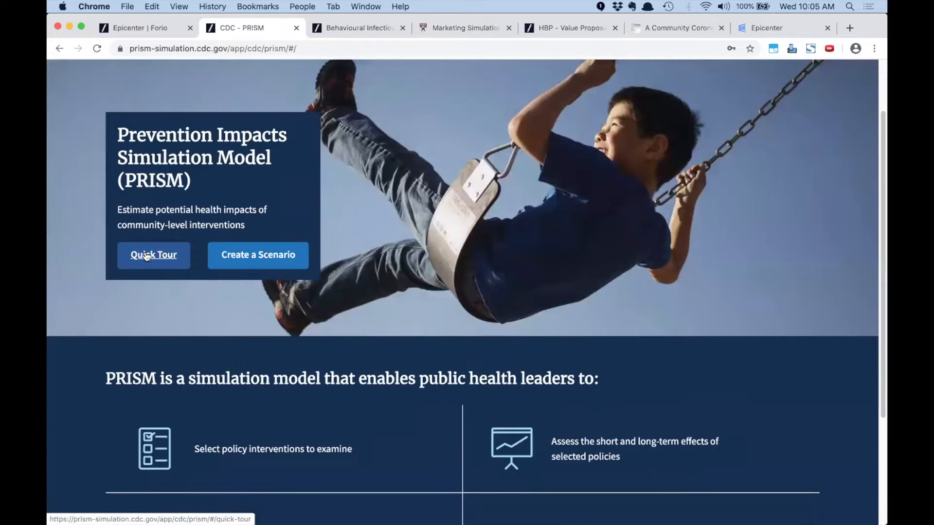
# Watch the Specifying, Exploring and Comparing Results tour videos, then view Death & Events results
pyautogui.click(146, 256)
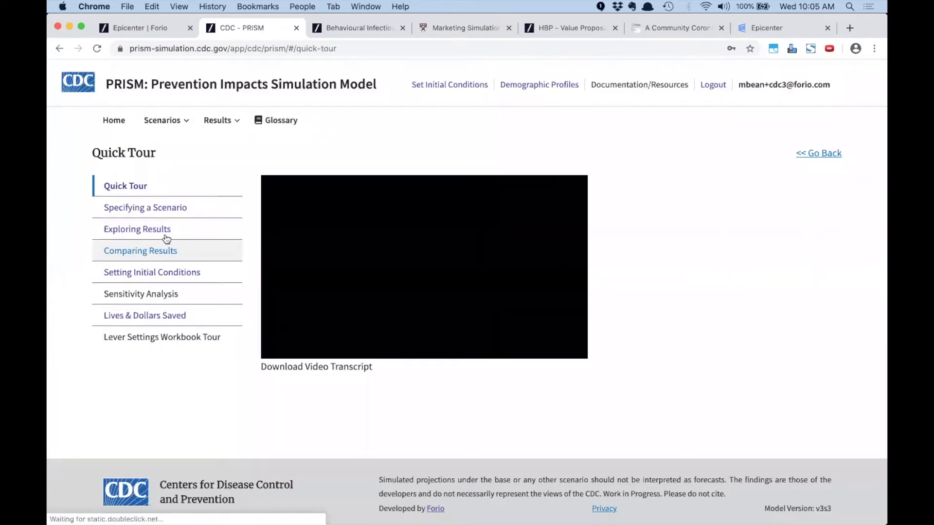
pyautogui.click(176, 208)
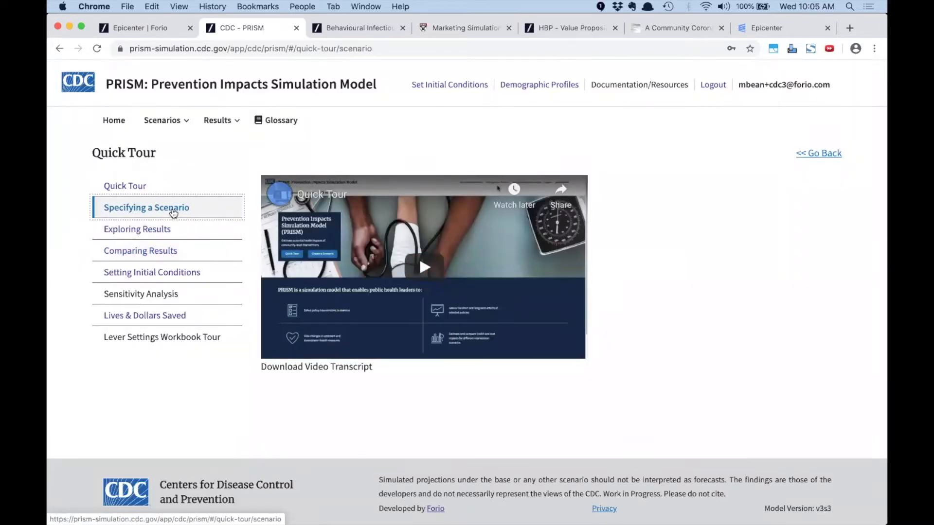
pyautogui.click(169, 231)
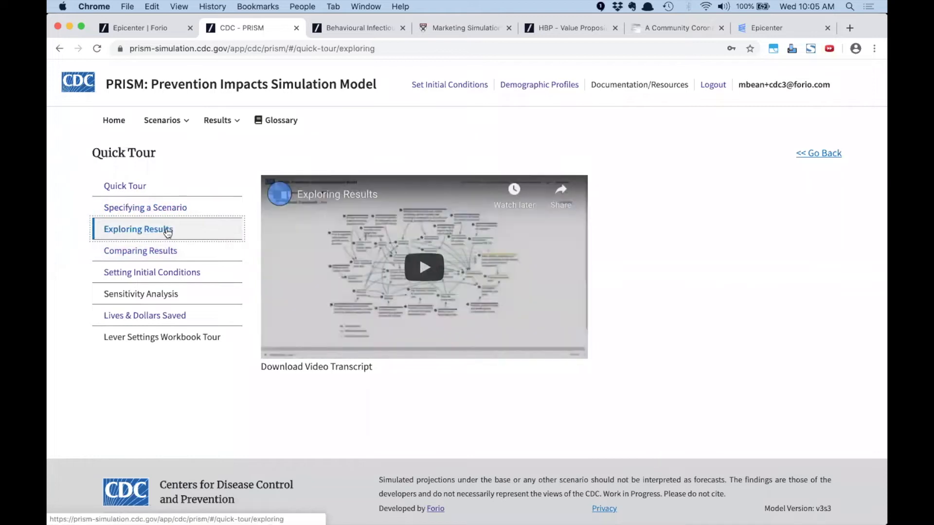
pyautogui.click(167, 254)
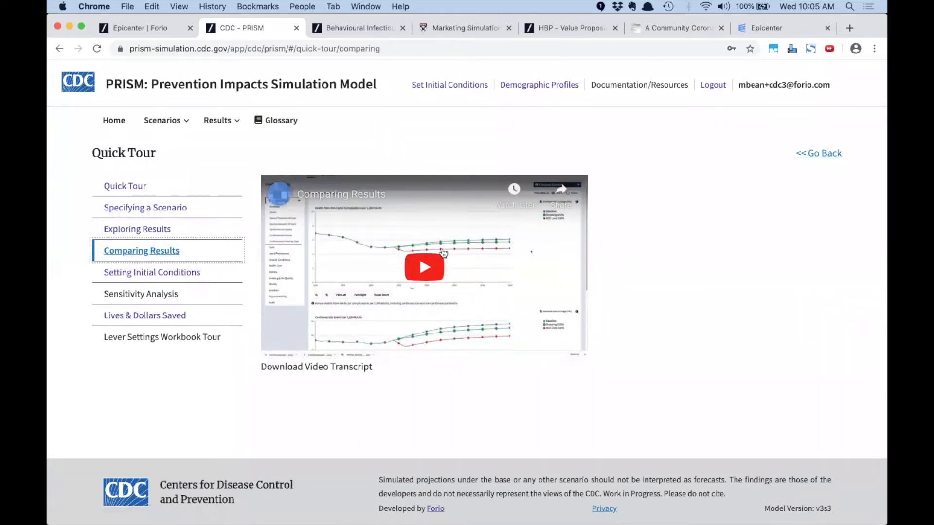
pyautogui.click(229, 123)
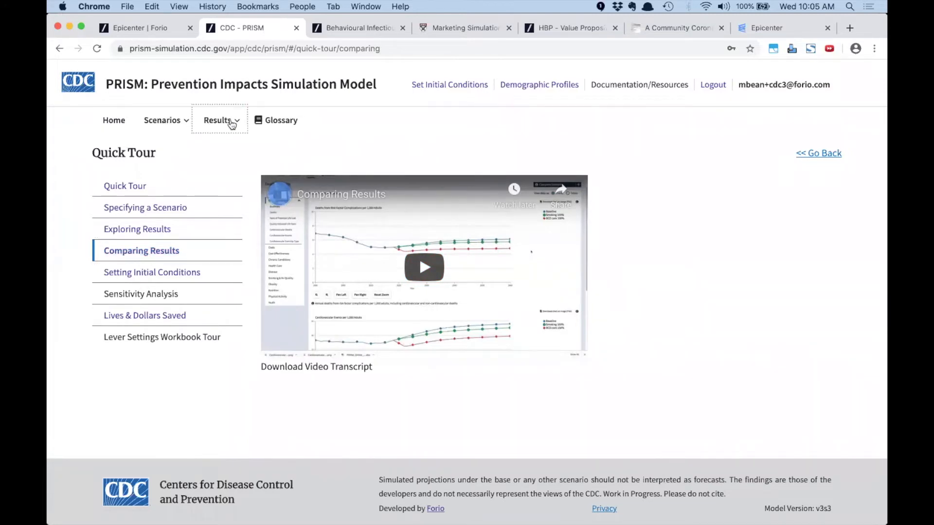
pyautogui.click(151, 148)
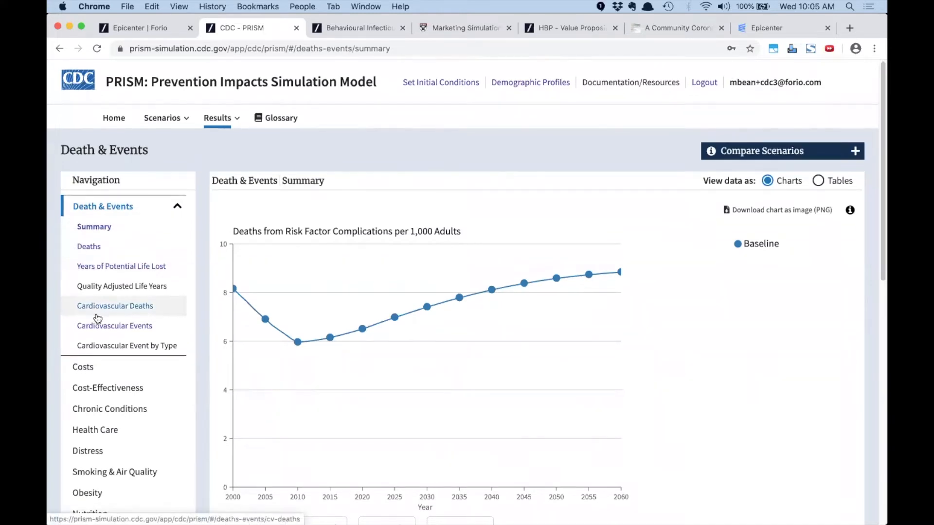
# Expand the Smoking & Air Quality results, then go to Scenarios > My Scenarios
pyautogui.scroll(-1, 119, 311)
pyautogui.scroll(-5, 119, 311)
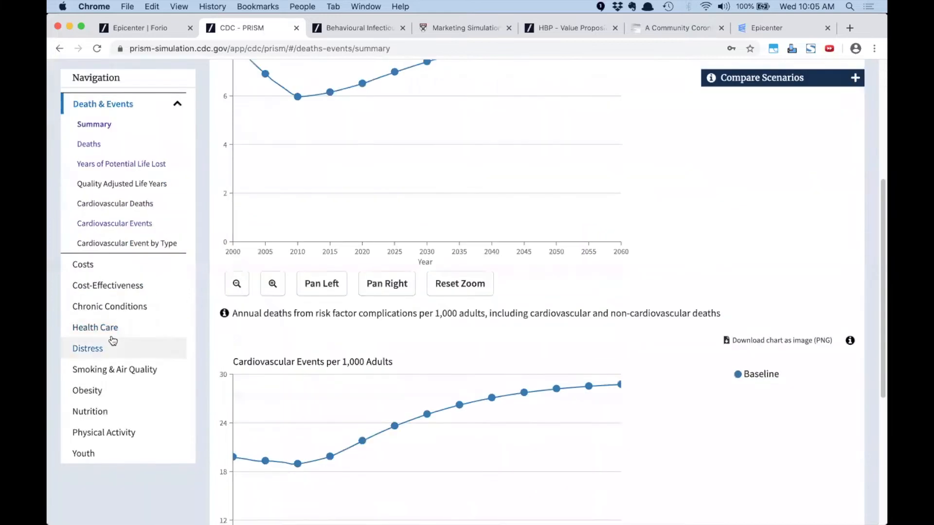
pyautogui.click(108, 371)
pyautogui.scroll(-4, 182, 364)
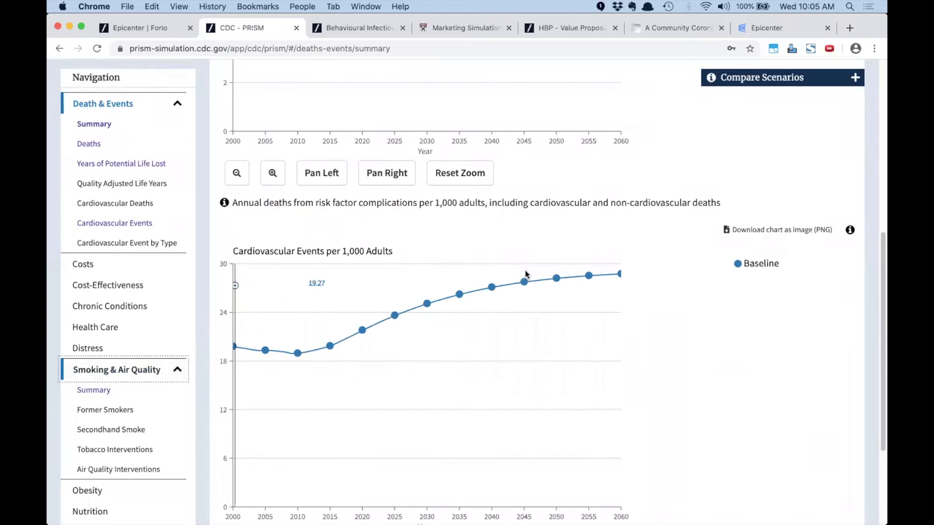
pyautogui.scroll(-2, 488, 271)
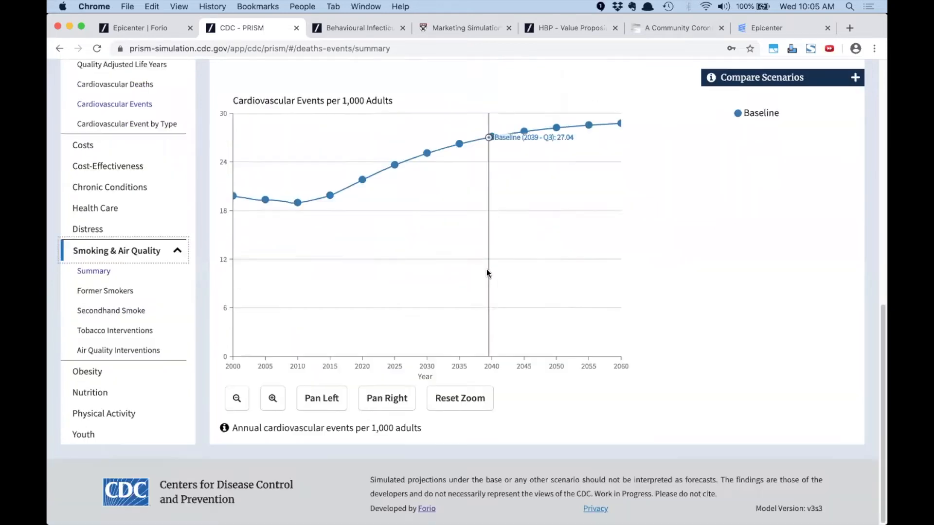
pyautogui.scroll(7, 487, 272)
pyautogui.scroll(4, 484, 270)
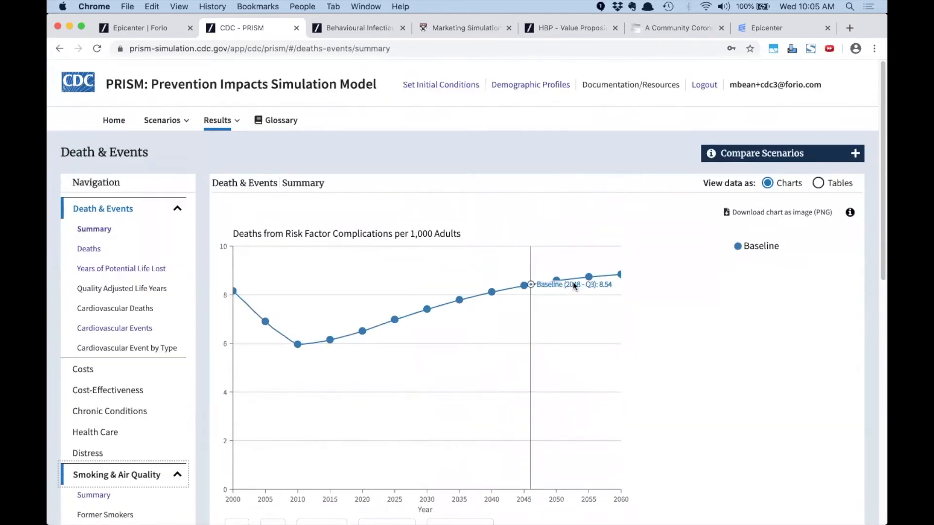
pyautogui.click(166, 120)
pyautogui.click(173, 149)
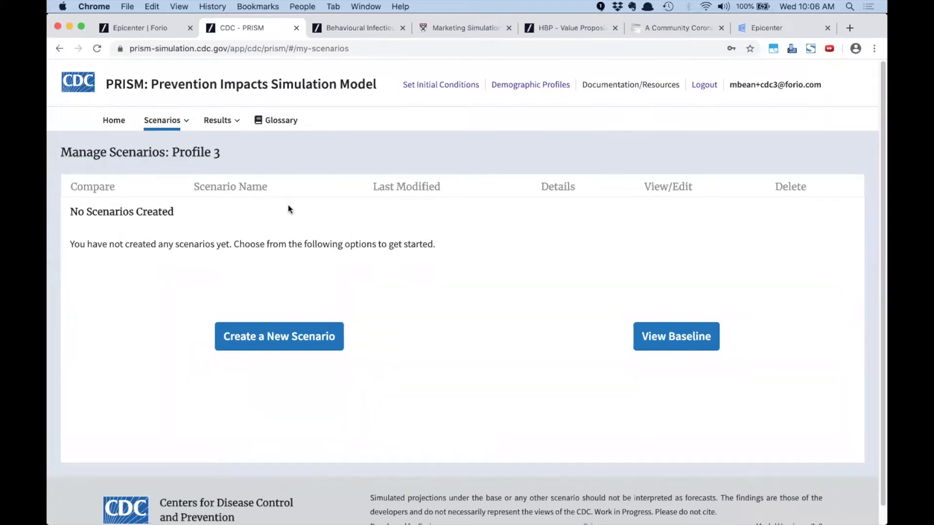
# Start a new scenario with all six smoking interventions and the cigarette tax at 198%
pyautogui.click(307, 331)
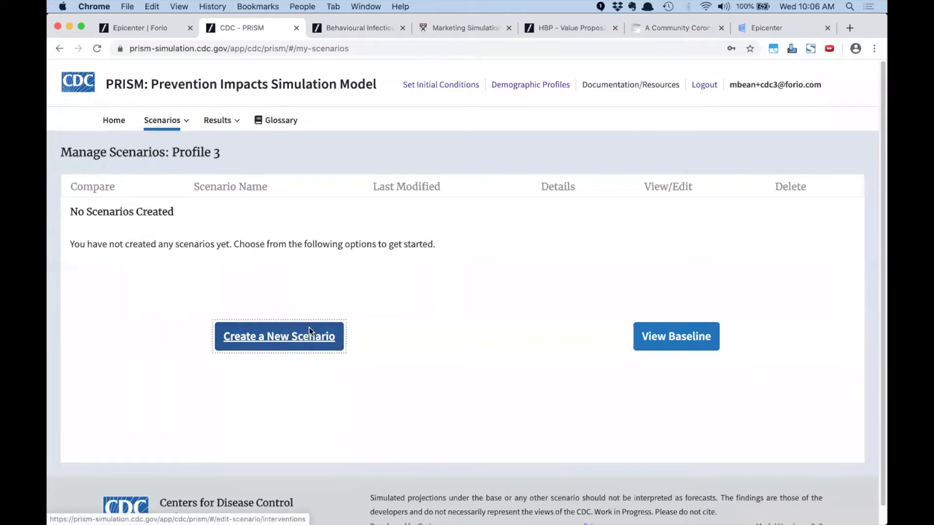
pyautogui.click(285, 339)
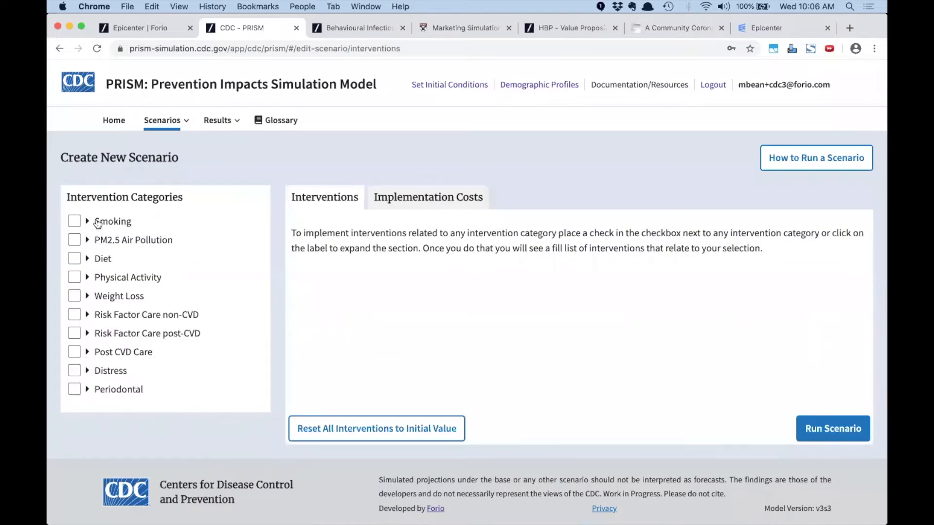
pyautogui.click(88, 222)
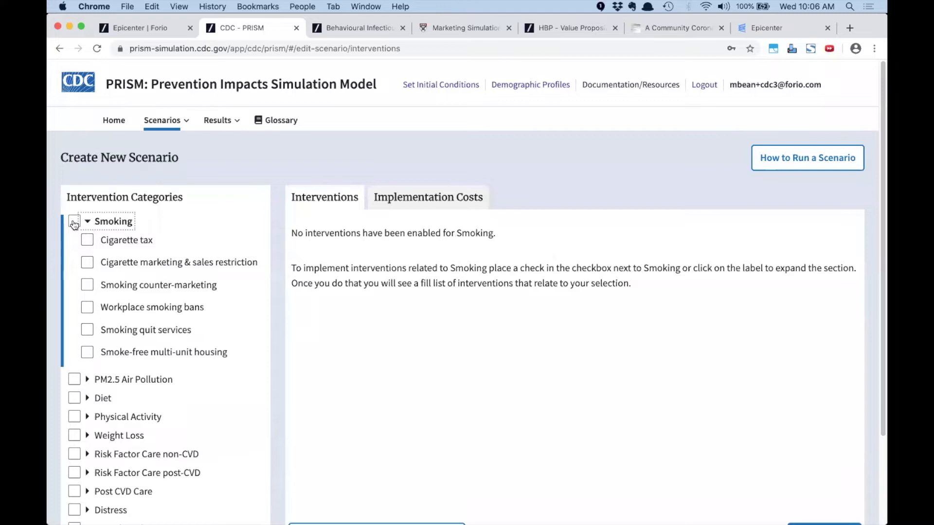
pyautogui.click(74, 222)
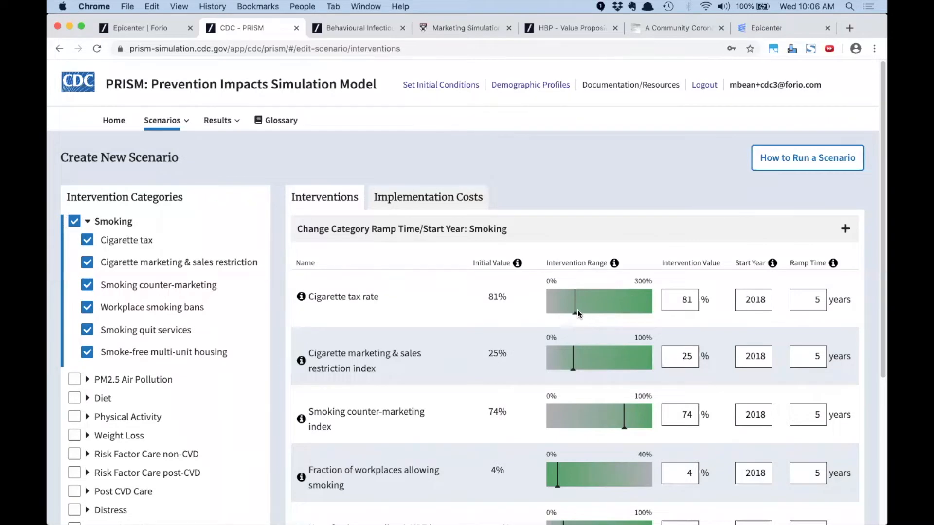
pyautogui.moveTo(575, 315); pyautogui.dragTo(608, 311)
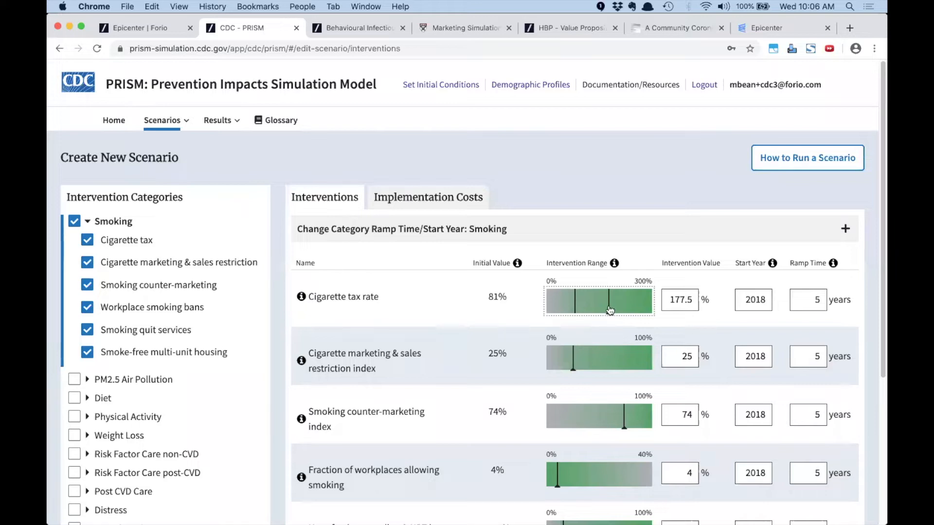
pyautogui.moveTo(610, 315); pyautogui.dragTo(616, 313)
# Check costs, add Physical Activity with promotion 88% and school 70%, and run the scenario
pyautogui.click(428, 197)
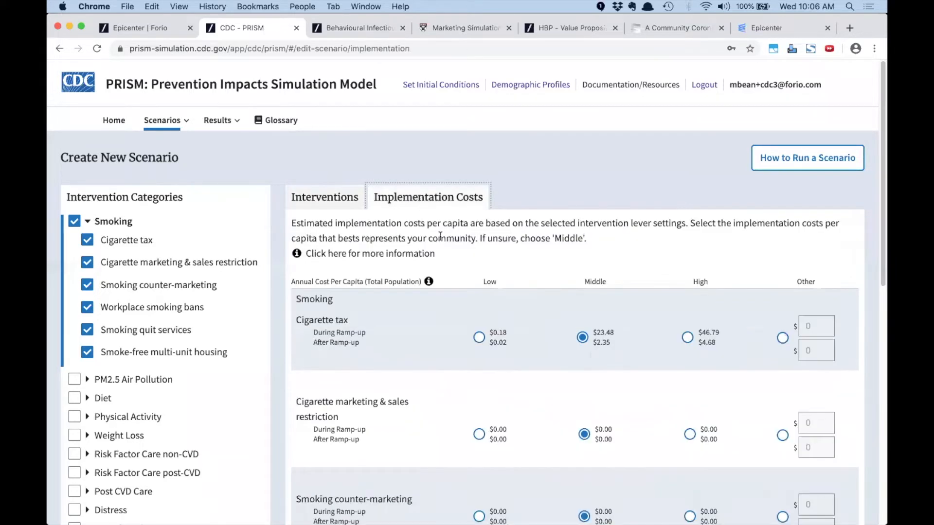
pyautogui.click(316, 200)
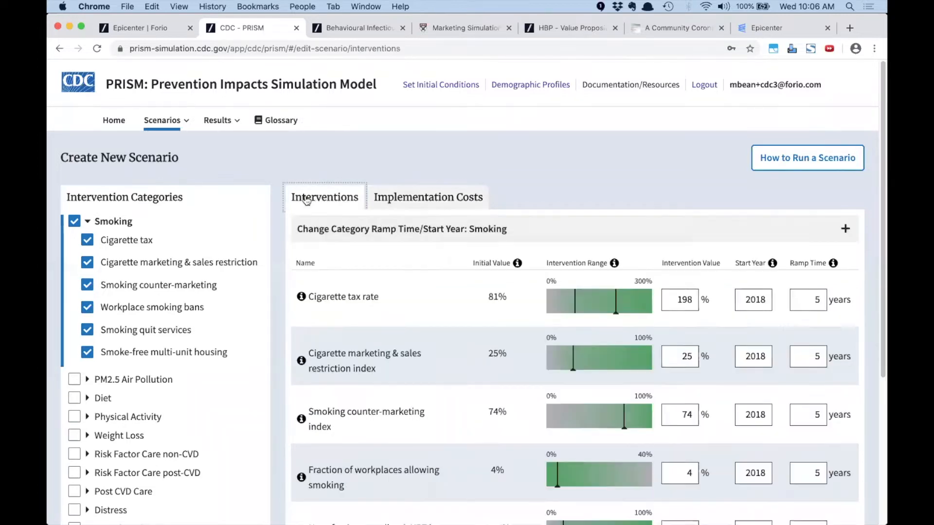
pyautogui.scroll(-5, 150, 306)
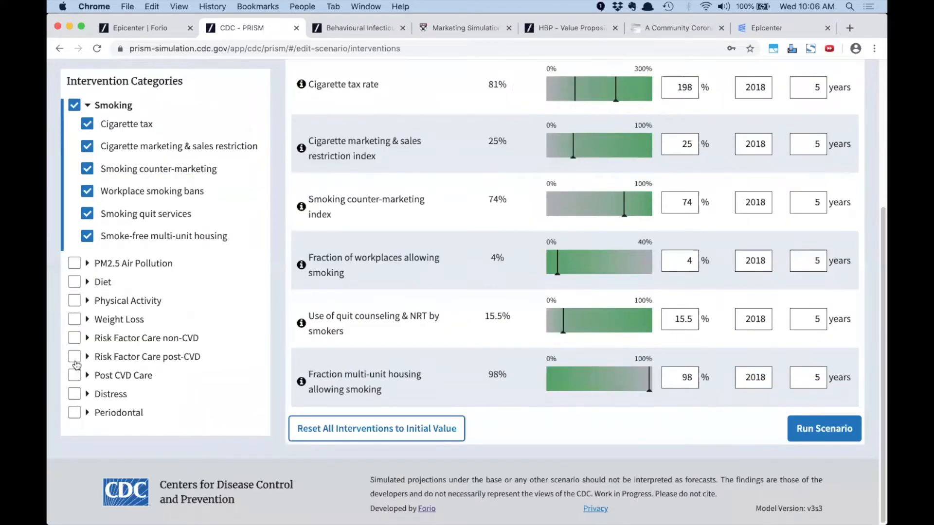
pyautogui.click(74, 301)
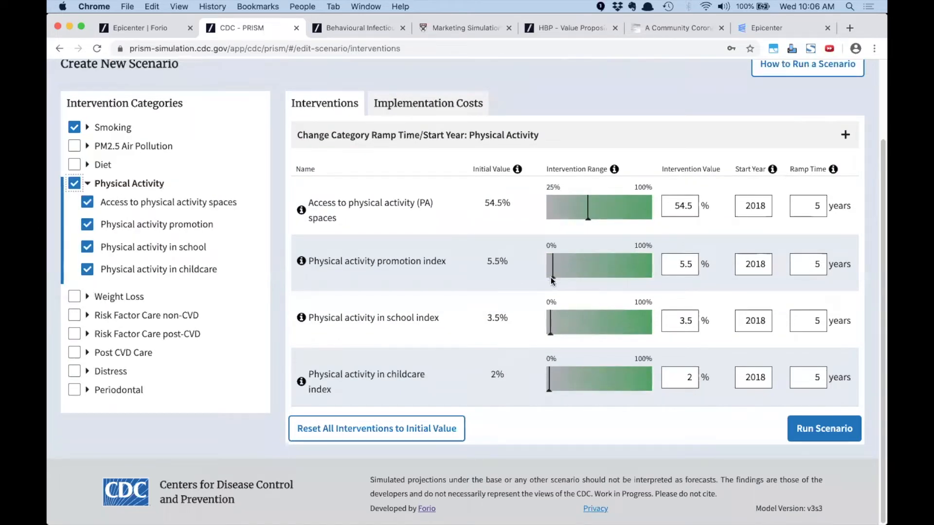
pyautogui.moveTo(551, 275); pyautogui.dragTo(639, 281)
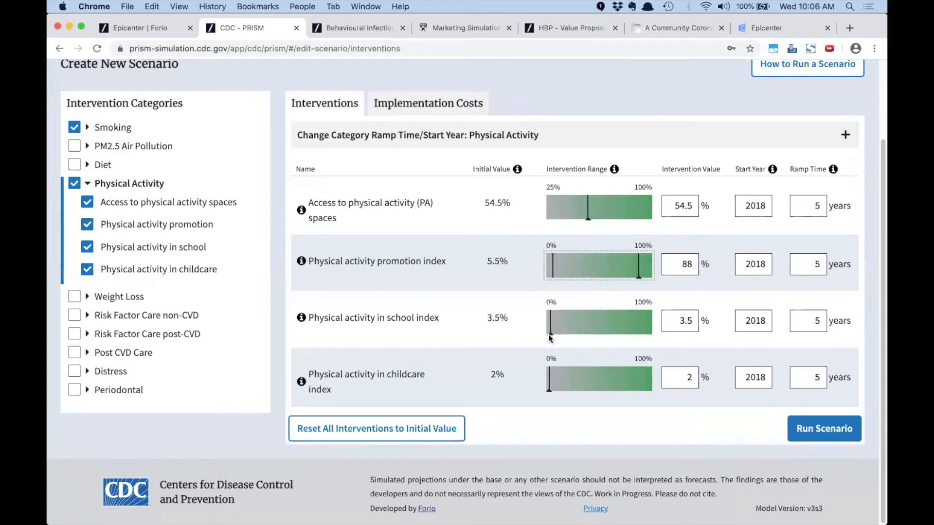
pyautogui.moveTo(573, 322); pyautogui.dragTo(620, 330)
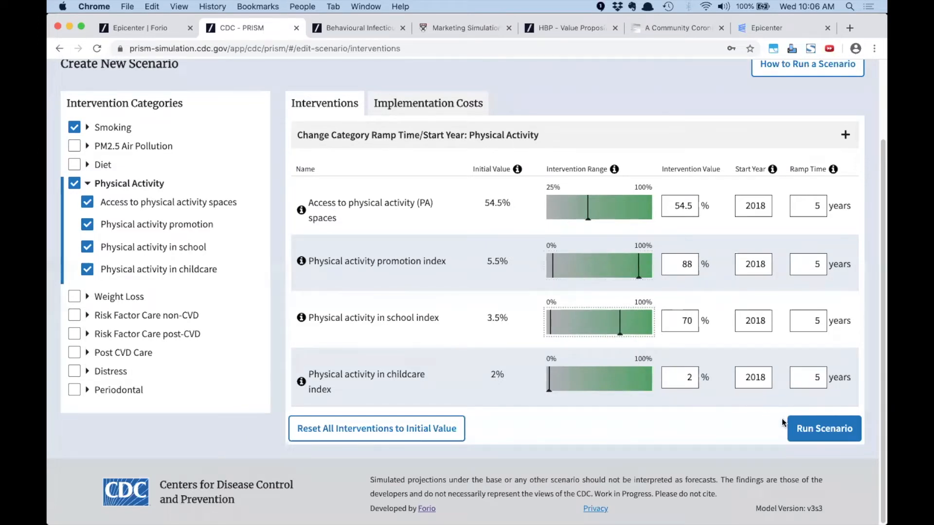
pyautogui.click(798, 429)
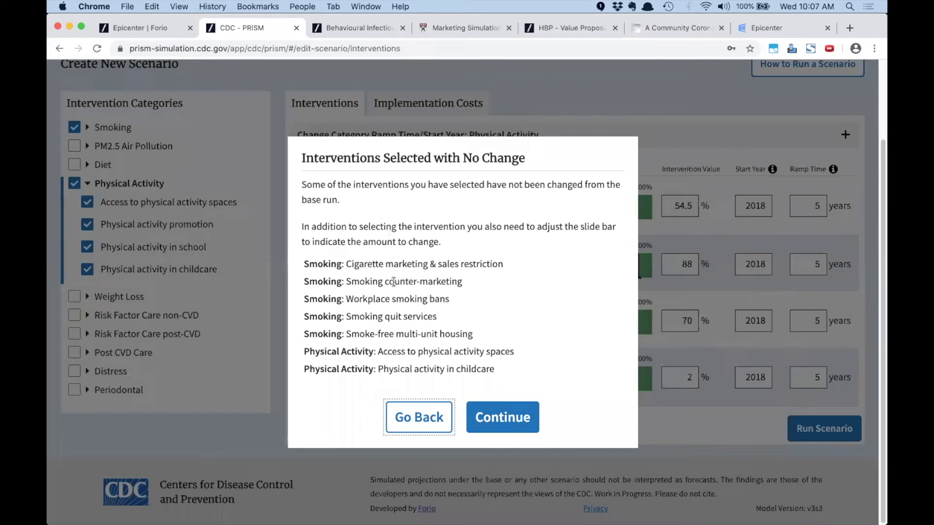
# Continue past the warning and save the scenario as 'Smoking abdn Physcial Edcuation'
pyautogui.click(486, 413)
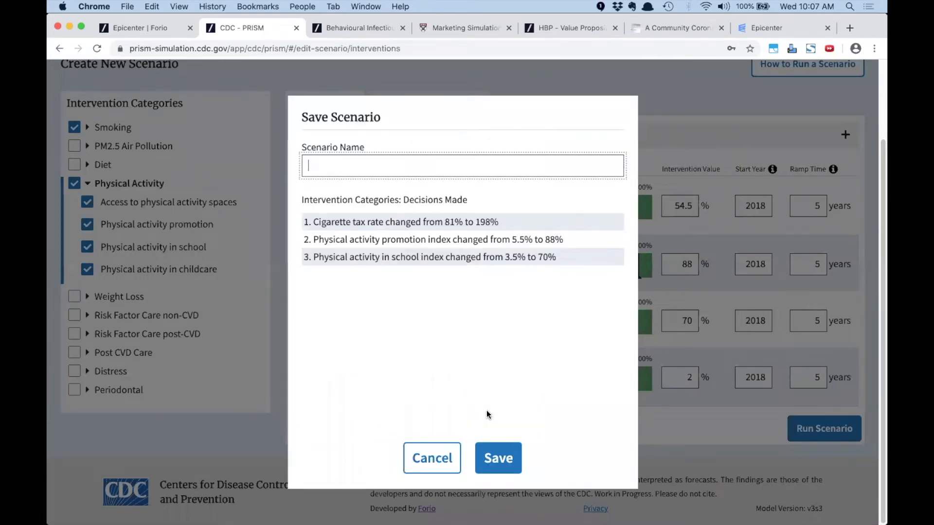
pyautogui.click(406, 169)
pyautogui.write('Smoking abdn')
pyautogui.write(' Physcial Edcuation')
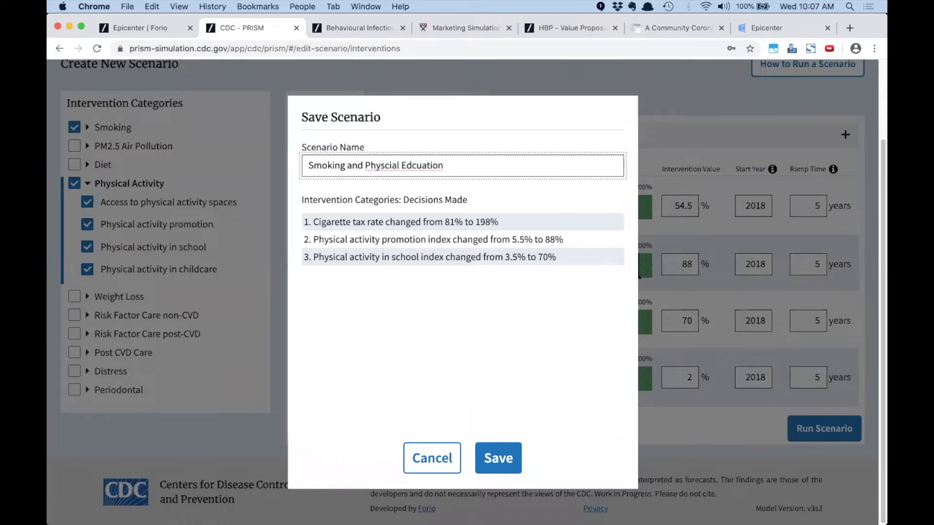
pyautogui.click(509, 464)
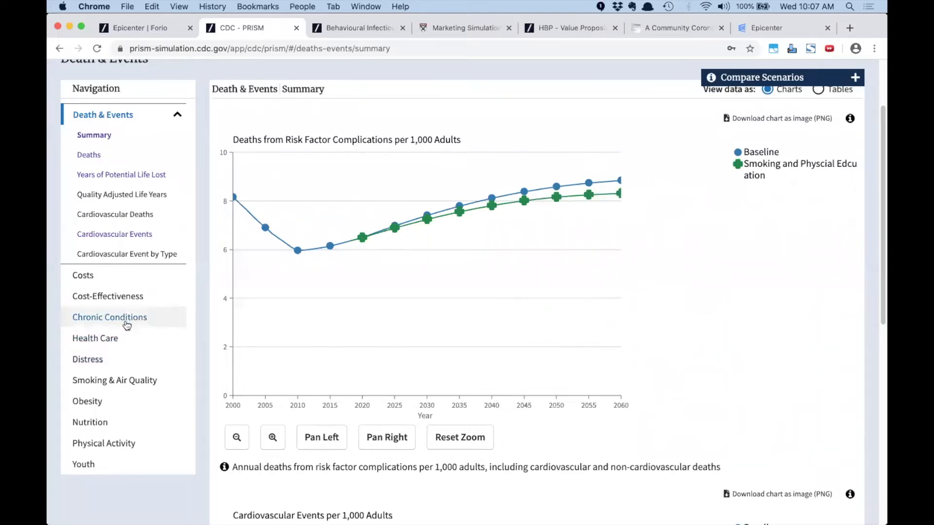
# Show the Physical Activity Youth Interventions results
pyautogui.scroll(-4, 102, 413)
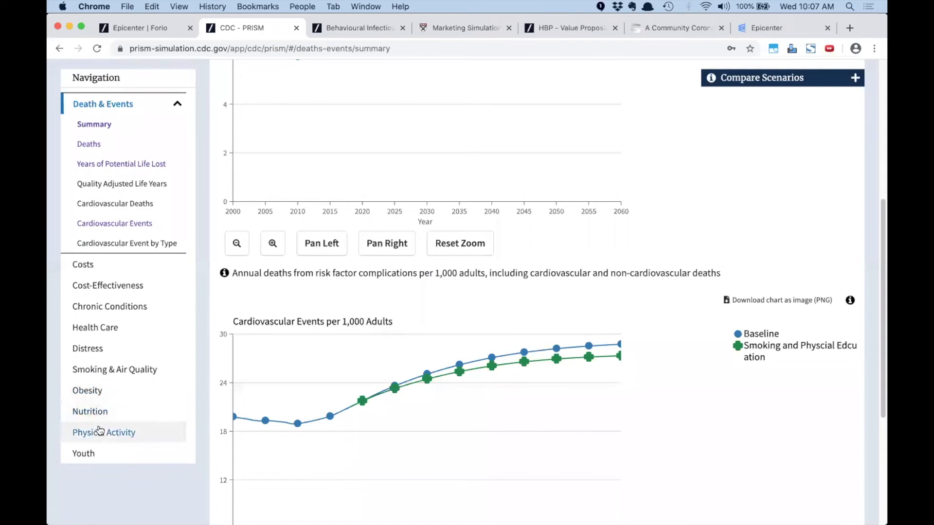
pyautogui.click(101, 432)
pyautogui.scroll(-5, 413, 345)
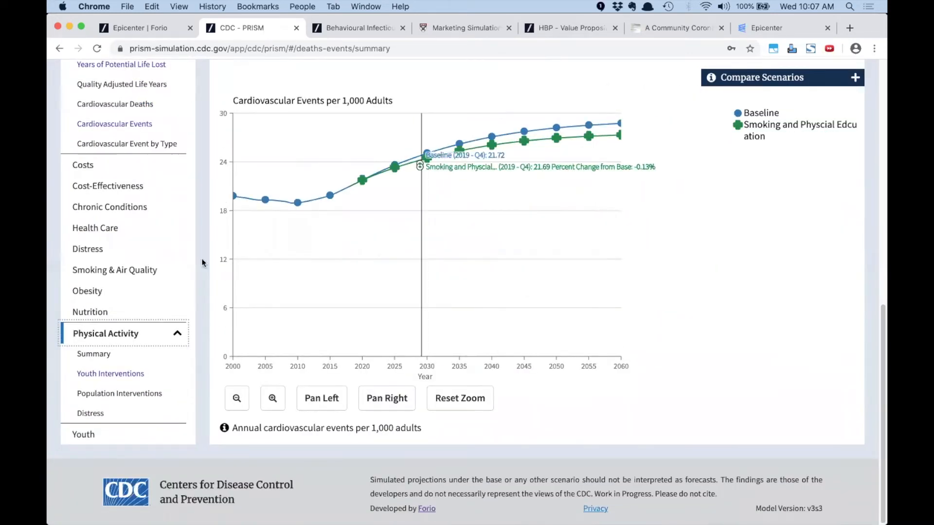
pyautogui.click(103, 372)
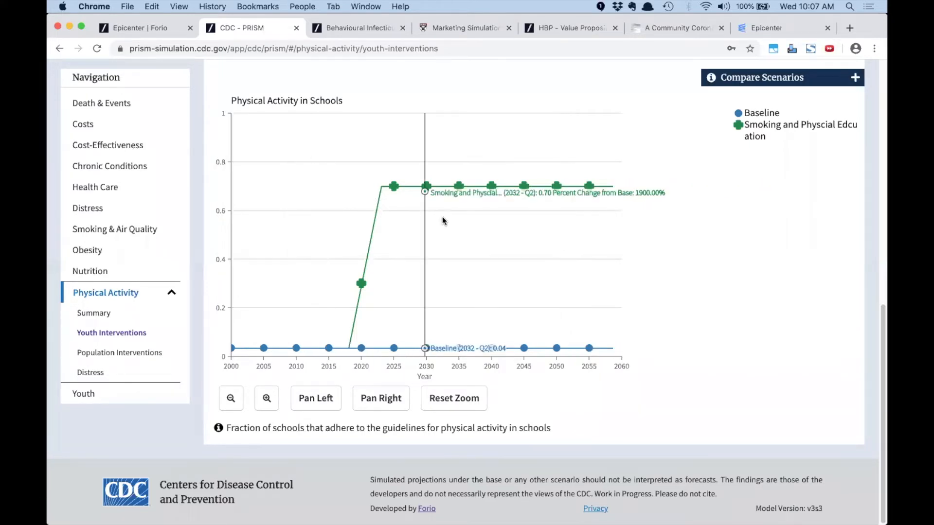
pyautogui.scroll(8, 348, 340)
pyautogui.scroll(3, 349, 340)
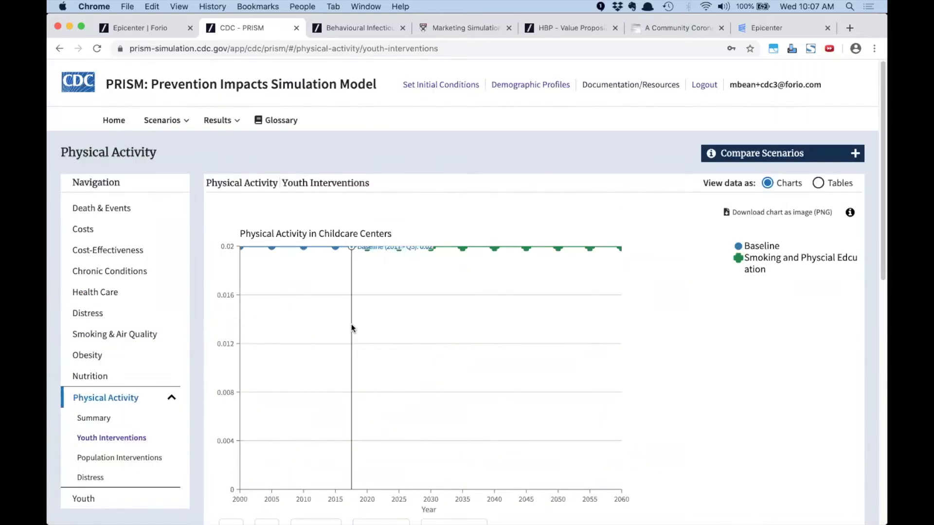
# Show Cost-Effectiveness results at $100k willingness to pay, then switch to the infectious disease simulator
pyautogui.click(232, 122)
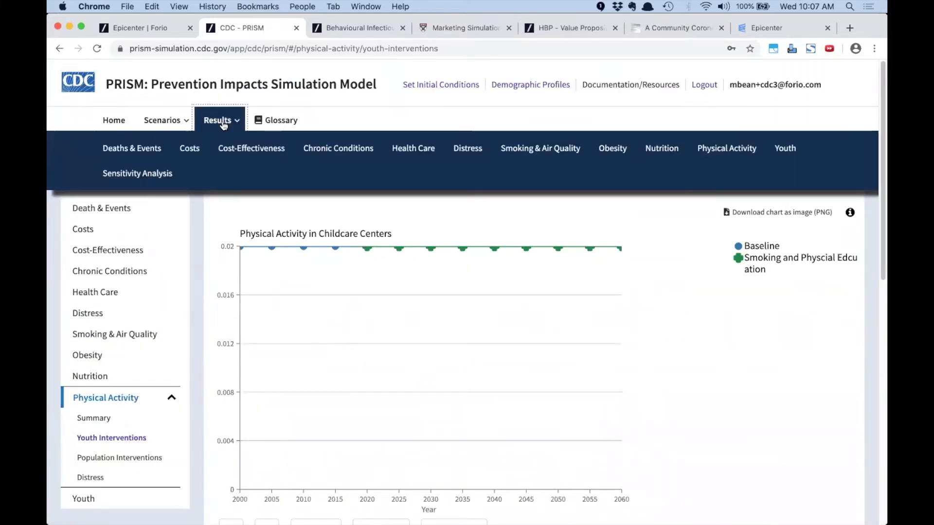
pyautogui.click(238, 148)
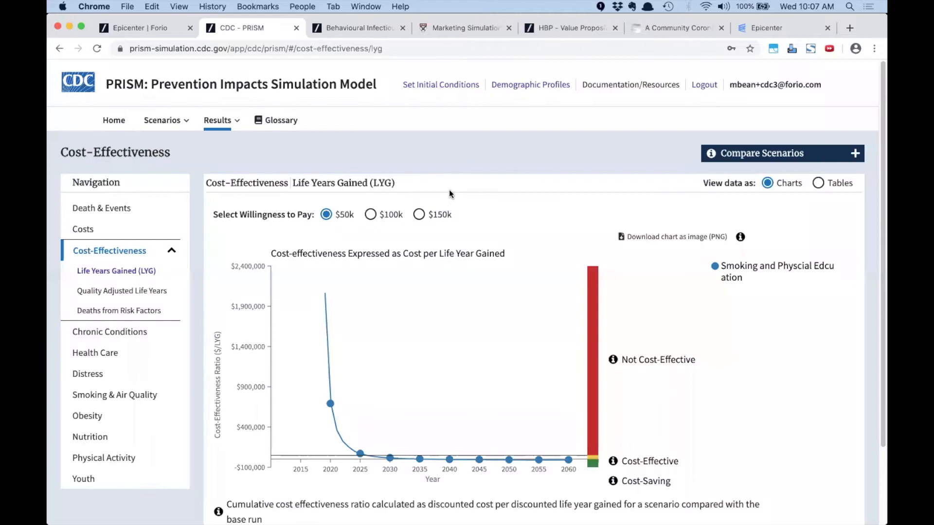
pyautogui.scroll(-3, 457, 224)
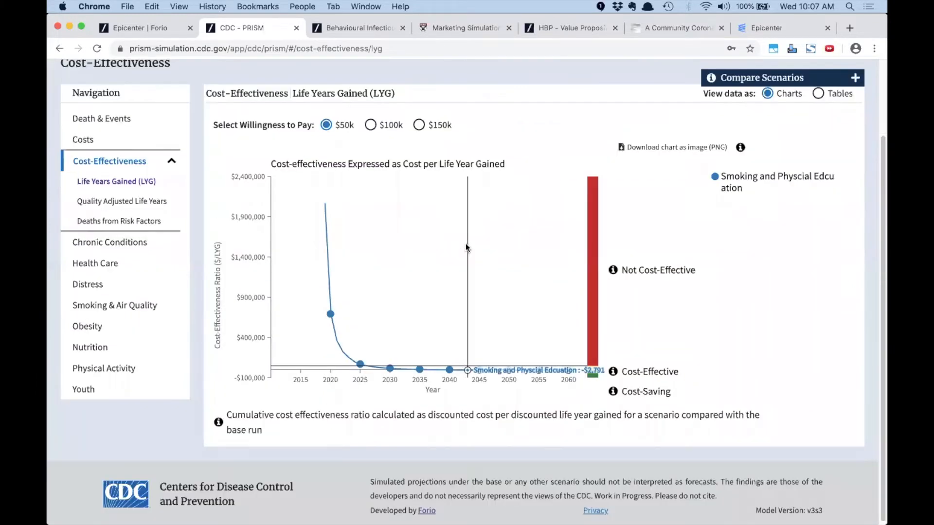
pyautogui.click(371, 126)
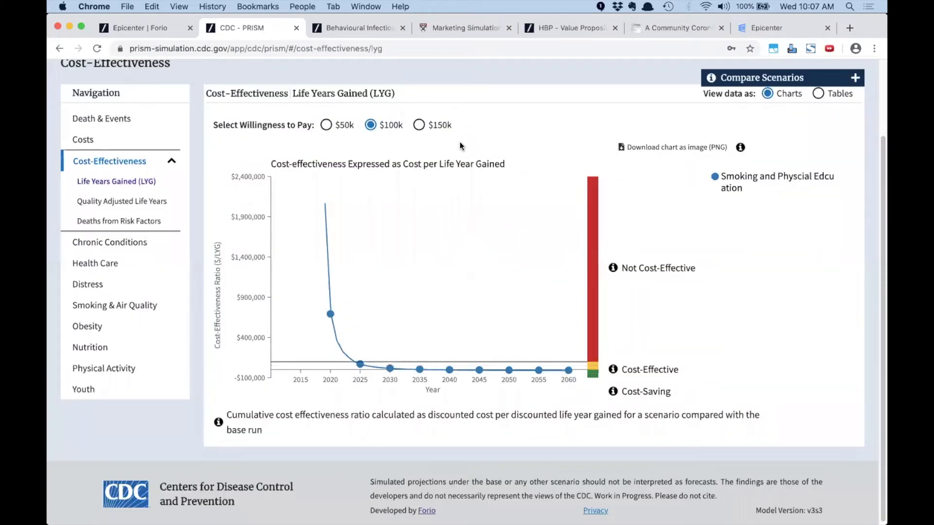
pyautogui.moveTo(452, 182)
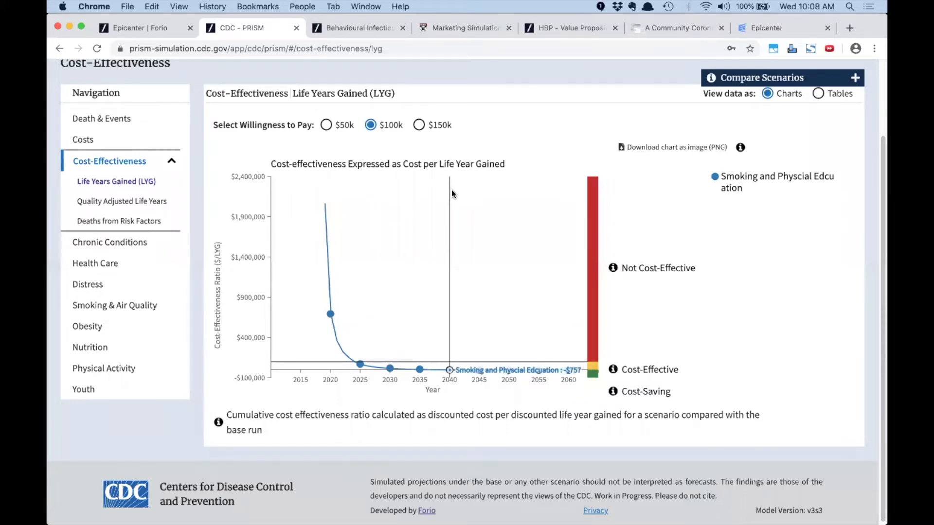
pyautogui.scroll(3, 451, 194)
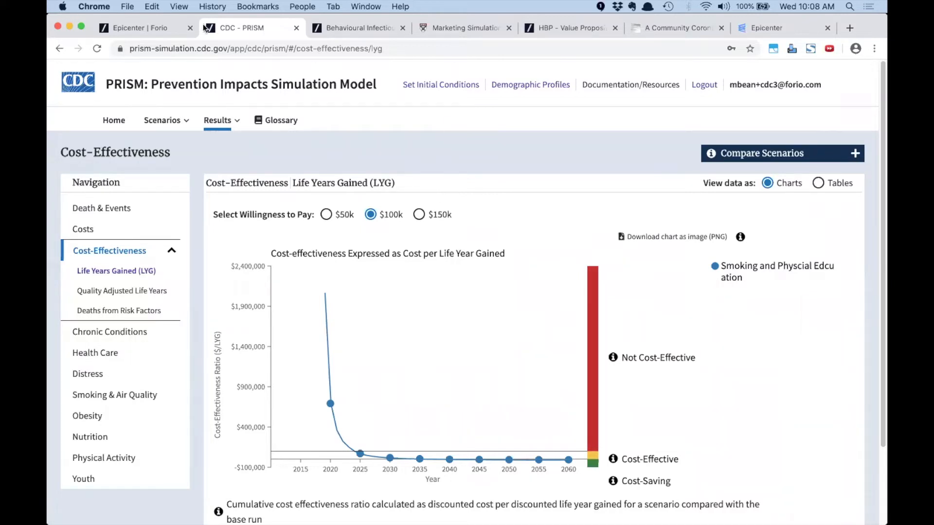
pyautogui.moveTo(233, 49); pyautogui.dragTo(143, 55)
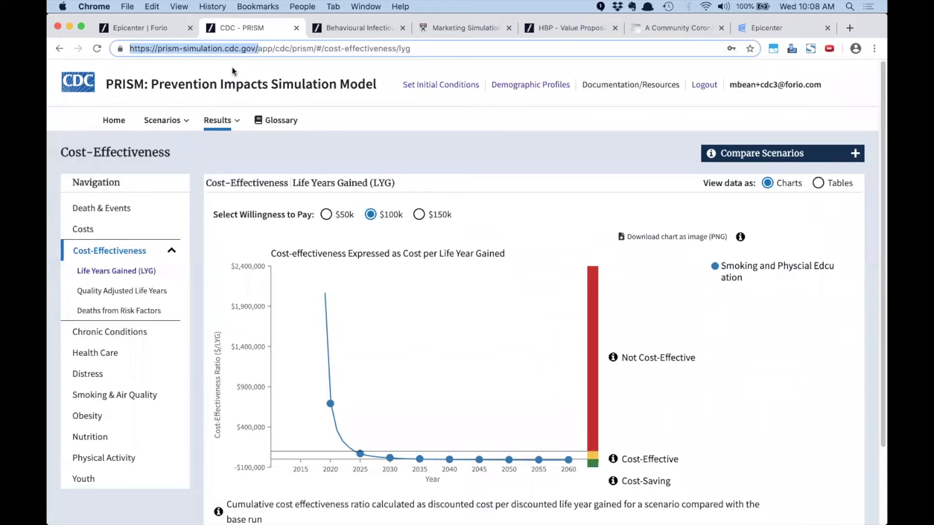
pyautogui.click(354, 27)
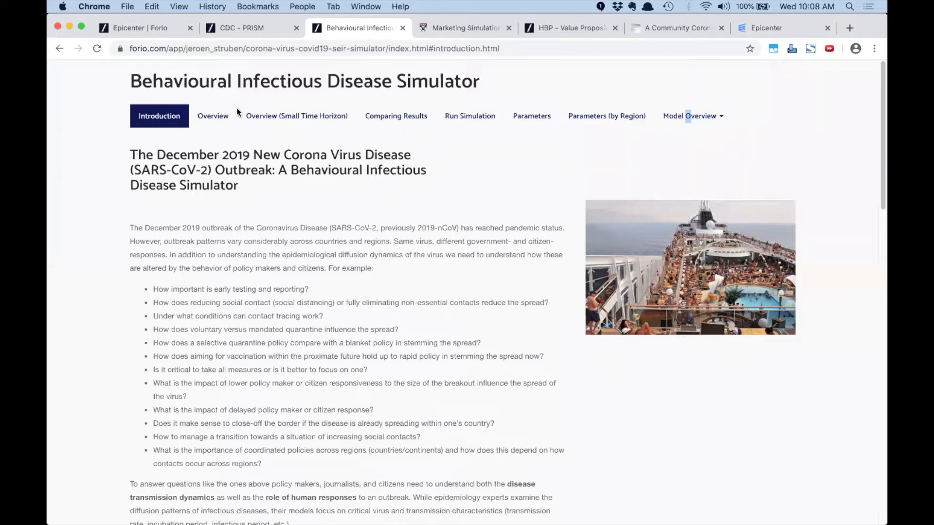
pyautogui.scroll(-5, 246, 233)
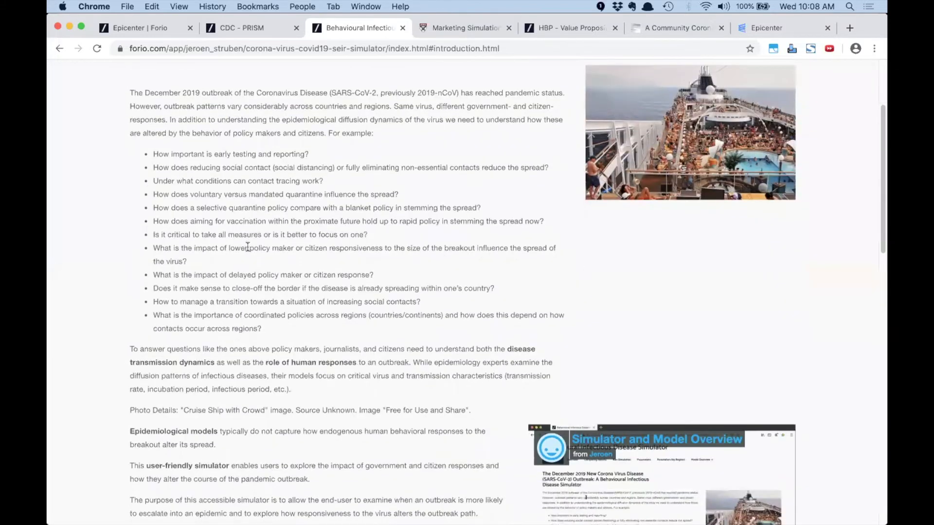
pyautogui.scroll(5, 242, 247)
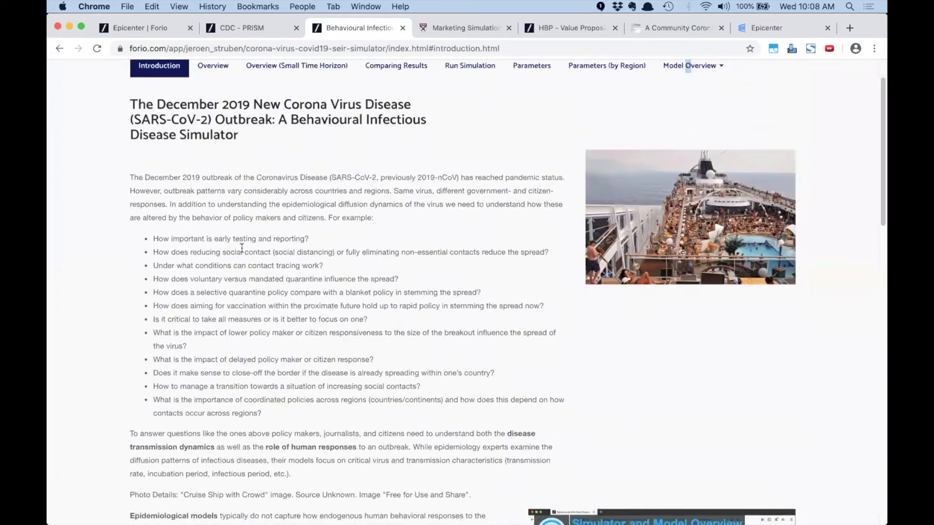
pyautogui.scroll(-20, 241, 247)
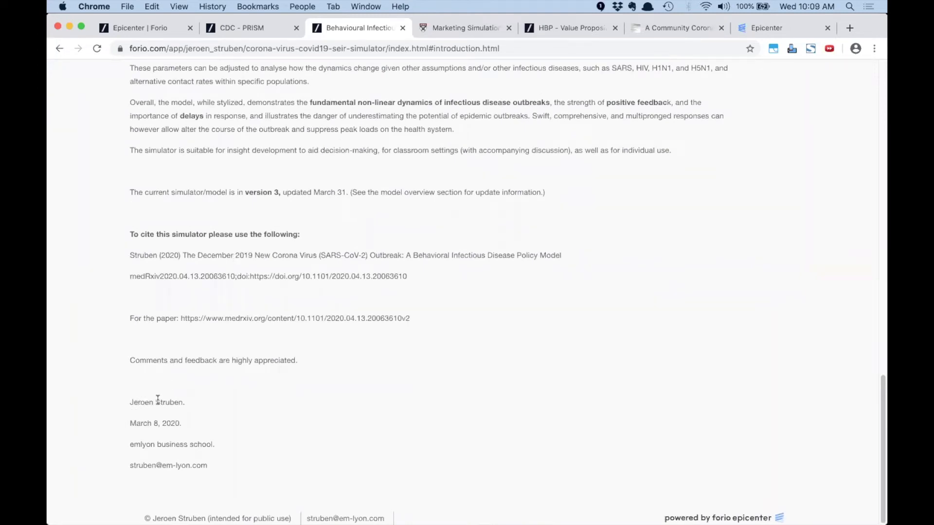
pyautogui.scroll(15, 160, 399)
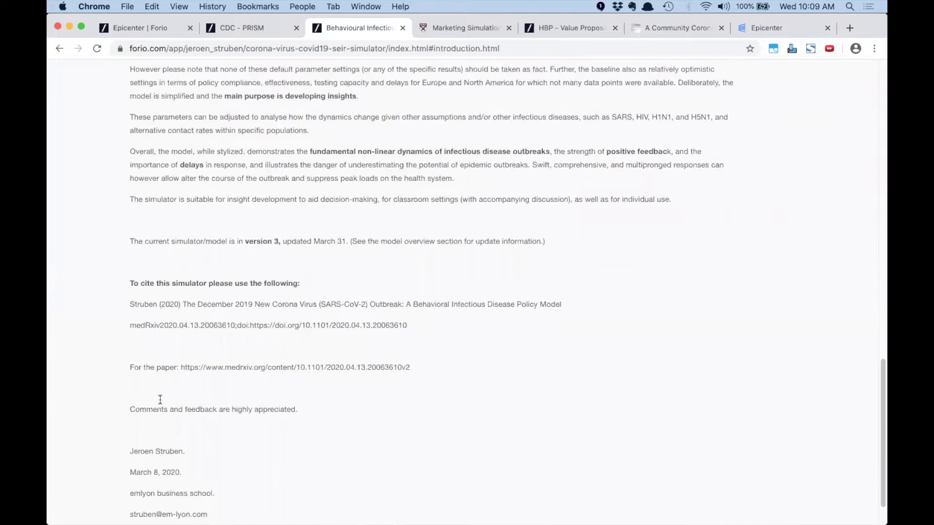
pyautogui.scroll(10, 160, 399)
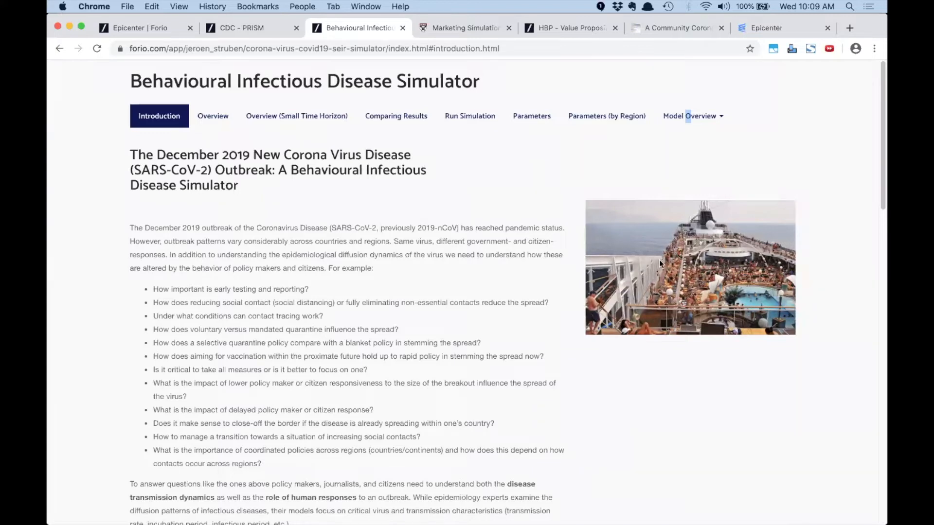
pyautogui.scroll(-8, 547, 282)
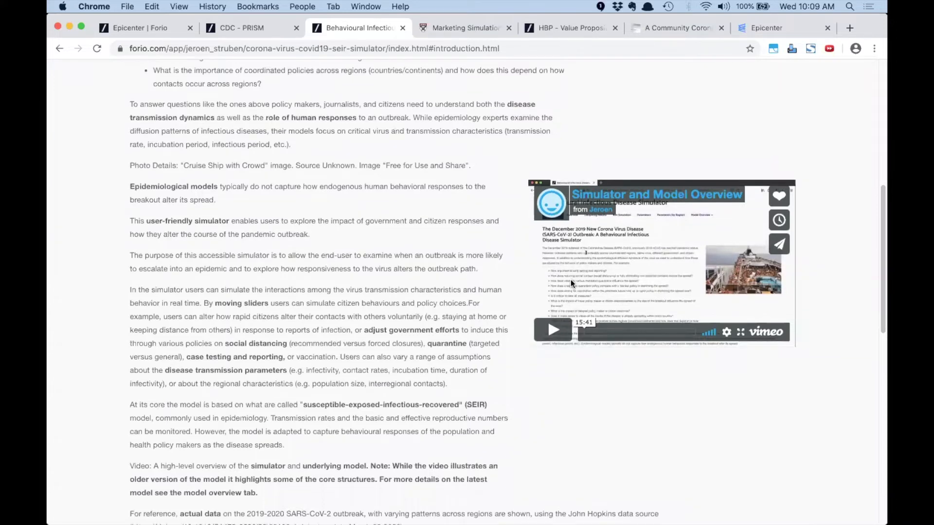
pyautogui.scroll(4, 264, 281)
pyautogui.scroll(3, 264, 278)
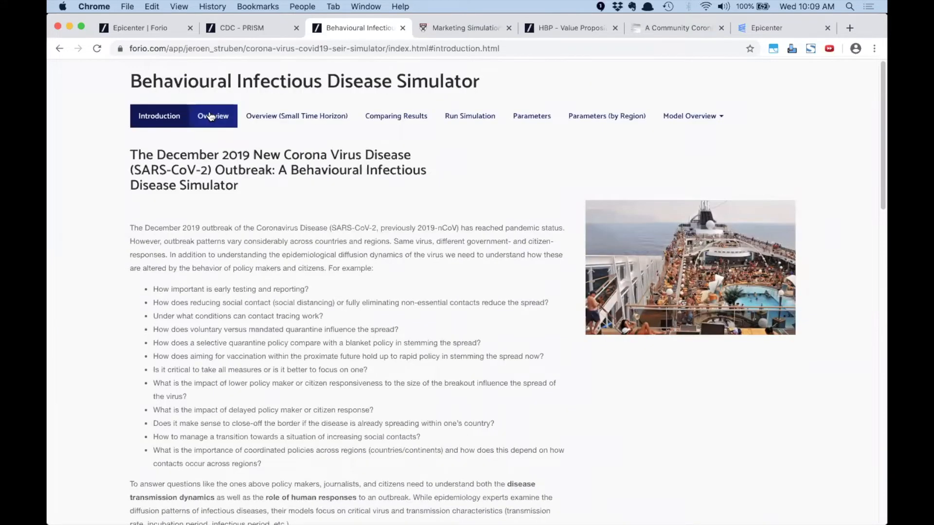
# View the global epidemic overview
pyautogui.click(210, 117)
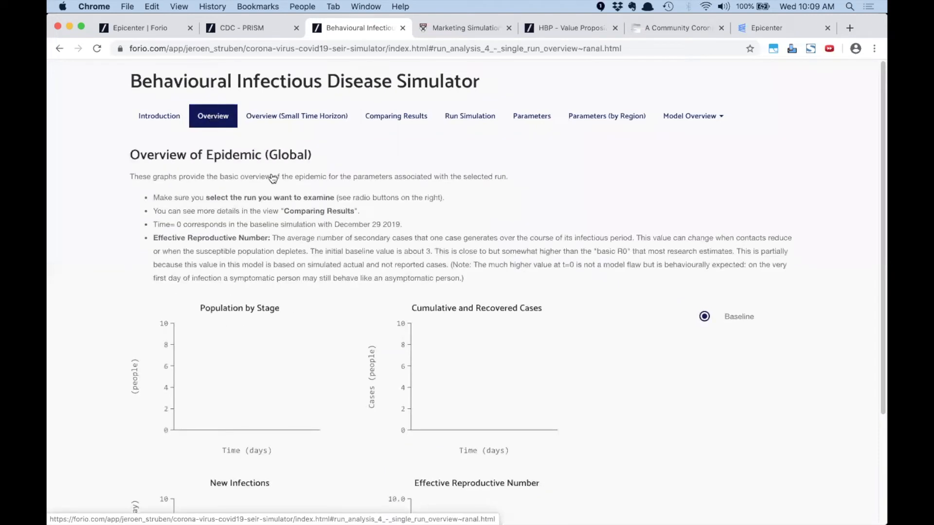
pyautogui.scroll(-3, 272, 171)
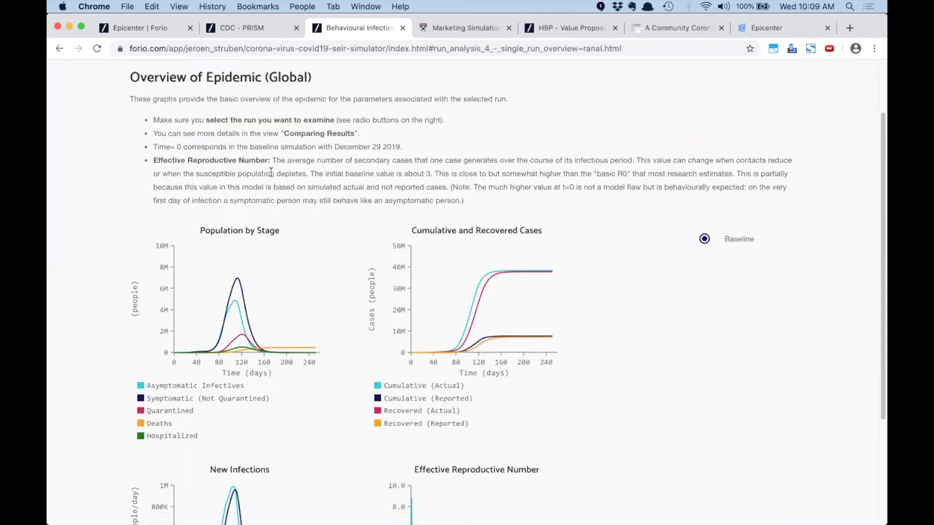
pyautogui.scroll(3, 271, 173)
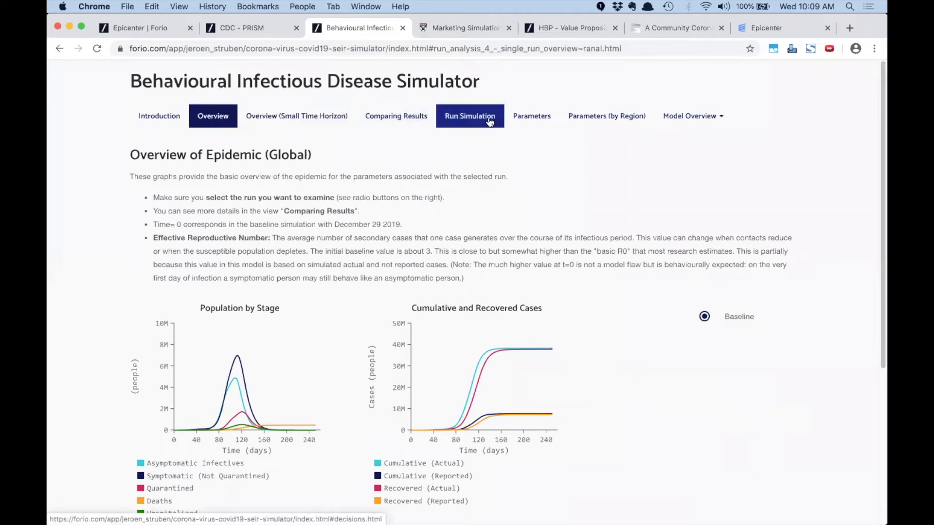
# Review policy parameters (testing capacity 100 people/day, 2-day delay), then go to regional parameters
pyautogui.click(528, 118)
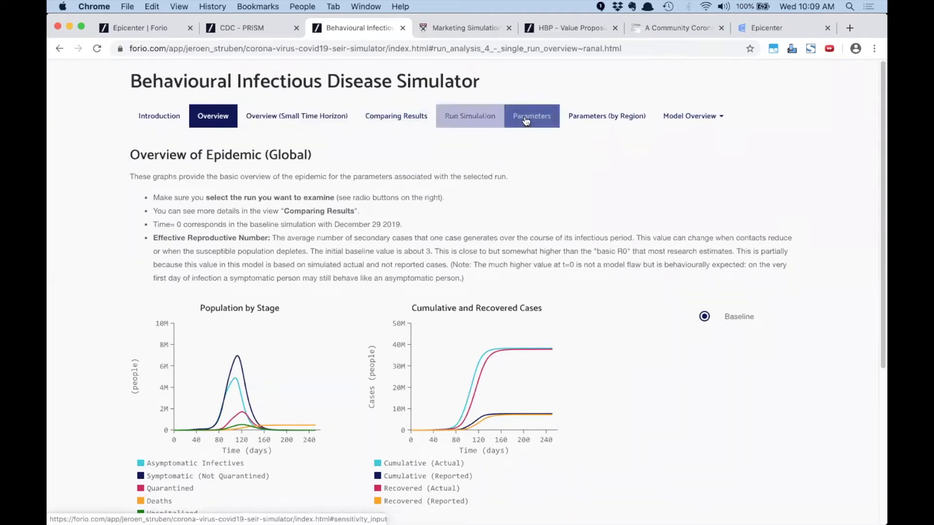
pyautogui.scroll(-5, 303, 211)
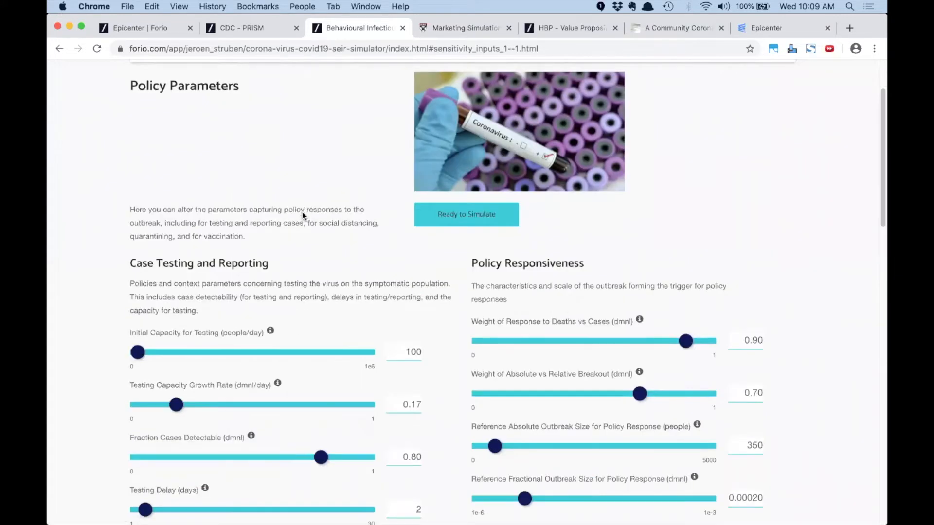
pyautogui.scroll(-15, 243, 248)
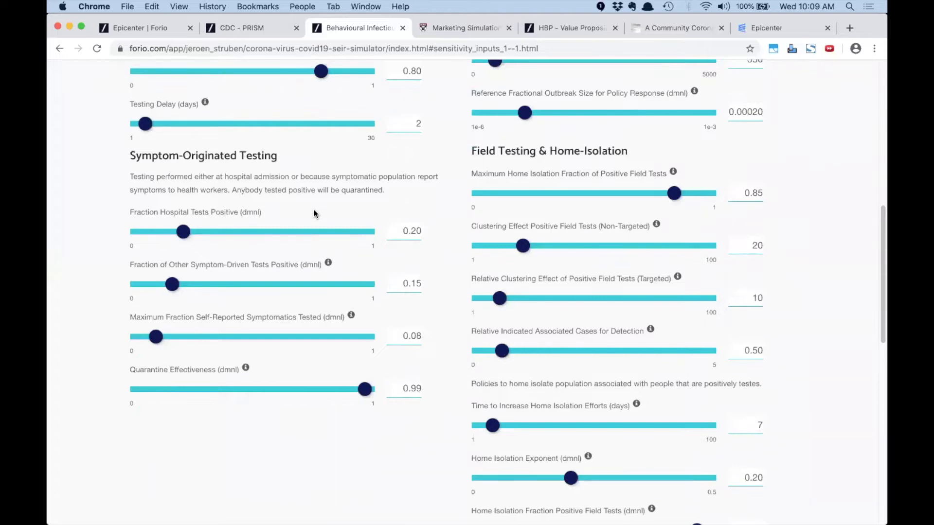
pyautogui.scroll(-3, 313, 215)
pyautogui.scroll(-12, 313, 224)
pyautogui.scroll(15, 314, 230)
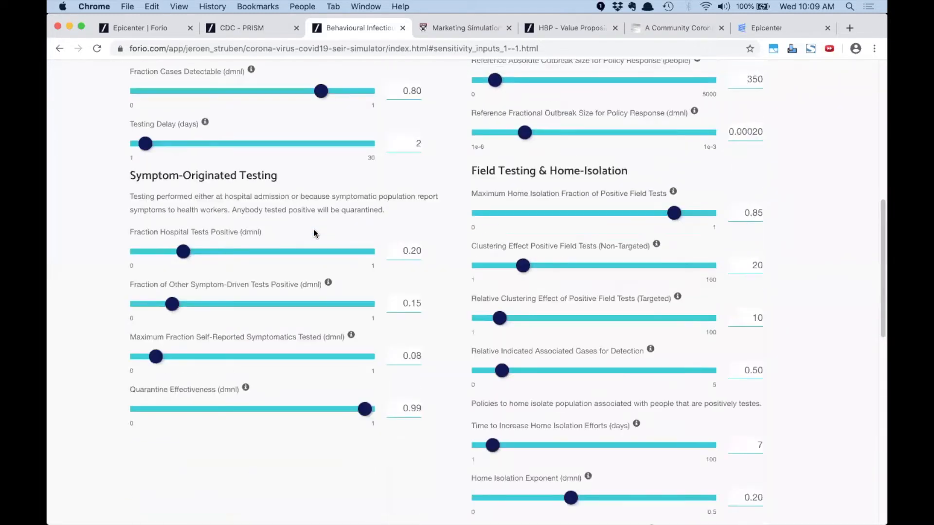
pyautogui.scroll(18, 314, 227)
pyautogui.scroll(3, 535, 146)
pyautogui.click(600, 120)
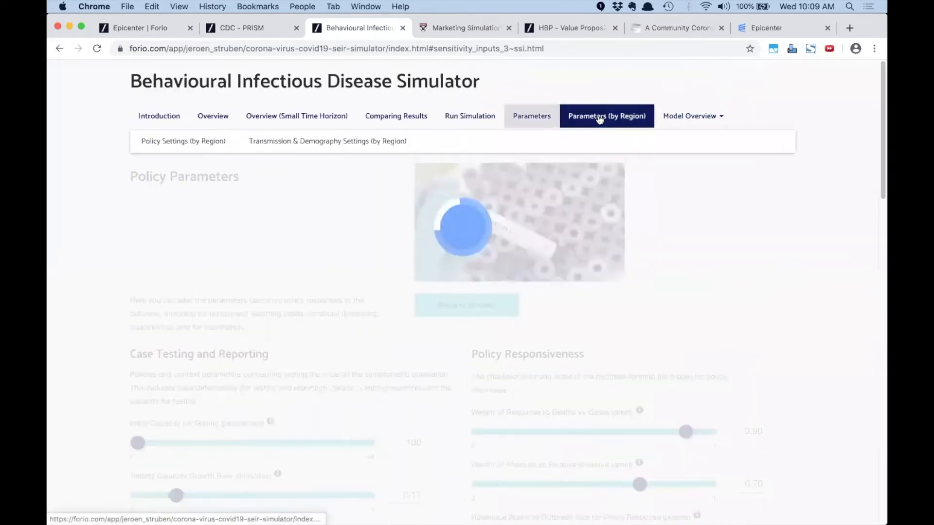
# Raise social-distancing exponents: North America 64, Asia 53, Europe 72, Africa 57, South America 71, Oceania 78
pyautogui.scroll(-10, 289, 213)
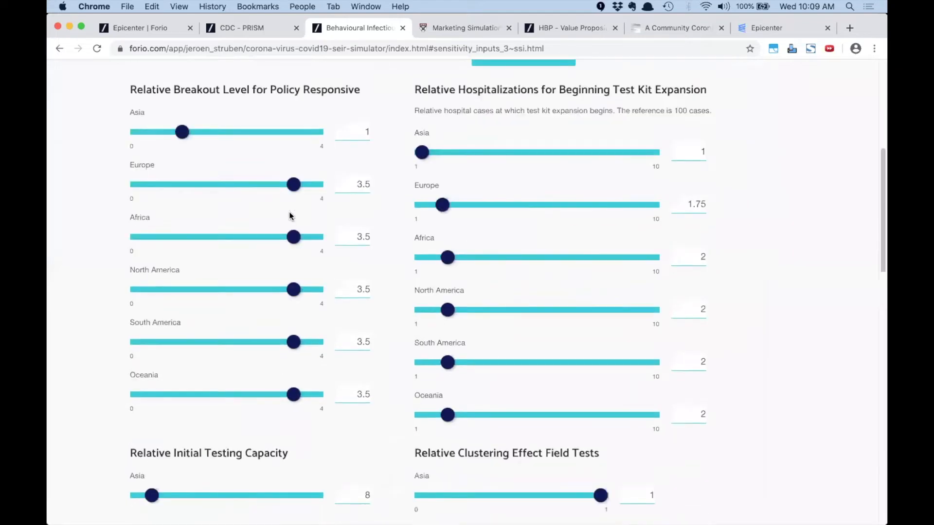
pyautogui.scroll(-5, 290, 215)
pyautogui.scroll(-7, 289, 215)
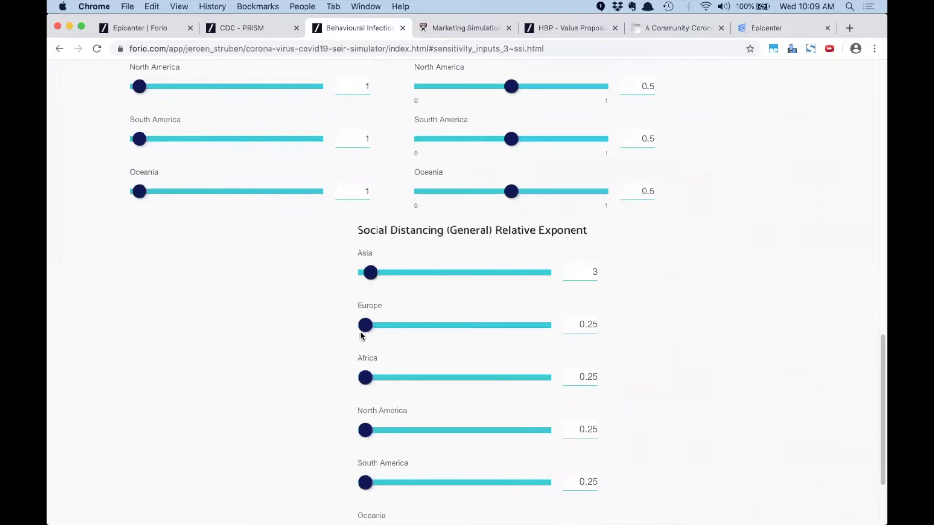
pyautogui.scroll(-3, 360, 334)
pyautogui.moveTo(366, 321); pyautogui.dragTo(478, 314)
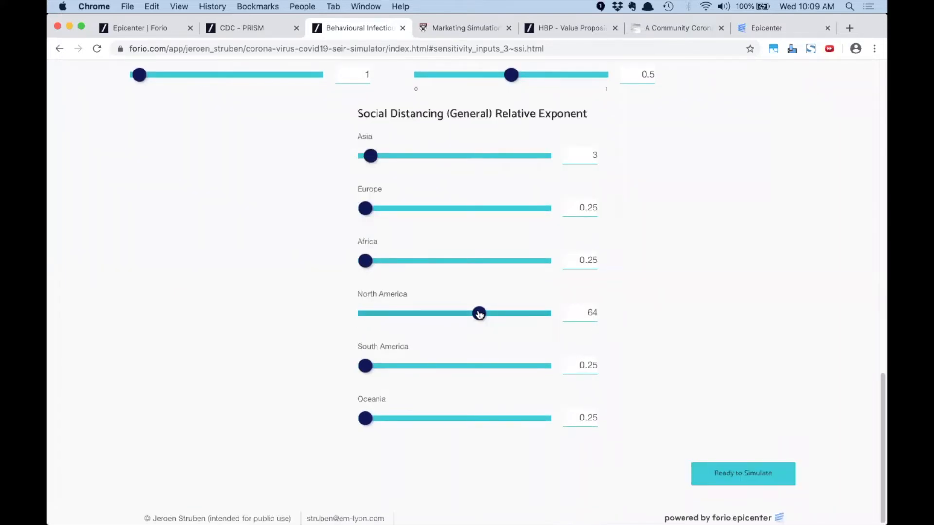
pyautogui.moveTo(374, 157); pyautogui.dragTo(460, 157)
pyautogui.moveTo(366, 209); pyautogui.dragTo(493, 217)
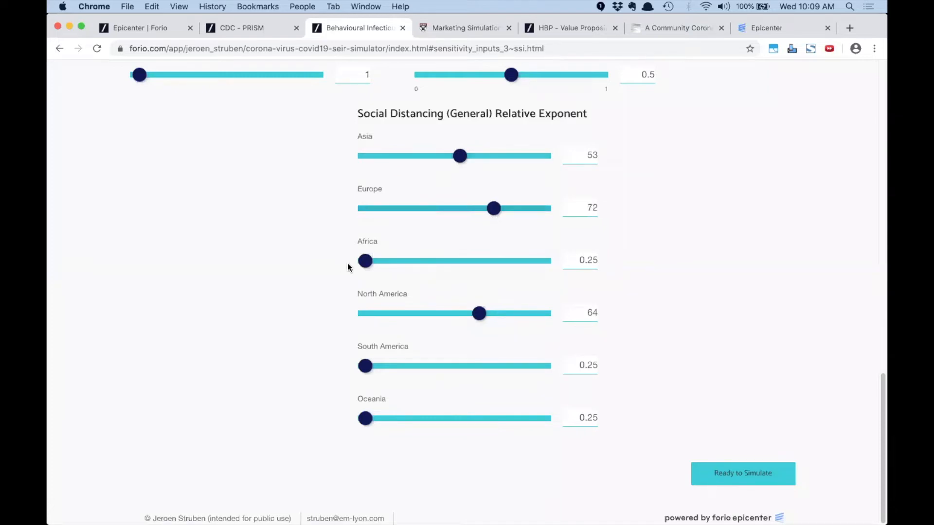
pyautogui.moveTo(370, 262); pyautogui.dragTo(467, 262)
pyautogui.moveTo(365, 365); pyautogui.dragTo(492, 366)
pyautogui.moveTo(377, 420); pyautogui.dragTo(508, 420)
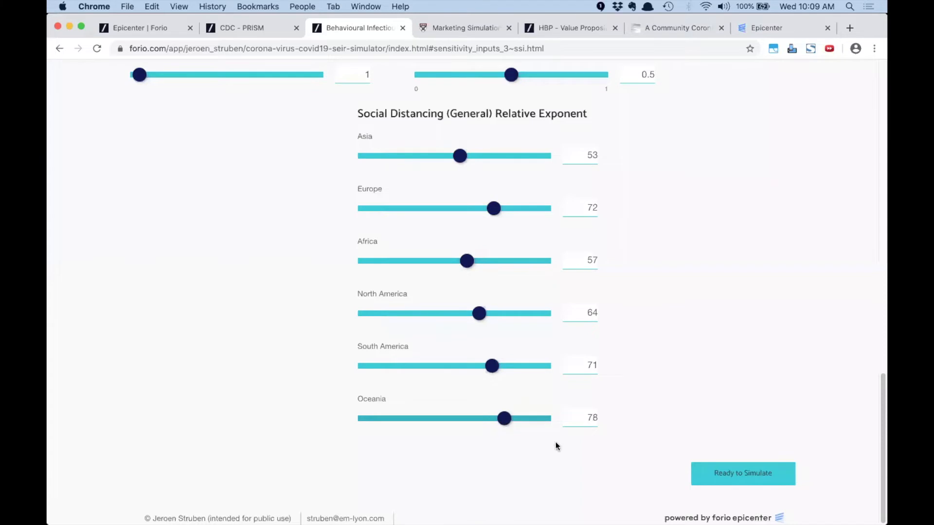
# Name the new run 'Distrncing' and save and simulate it
pyautogui.click(757, 468)
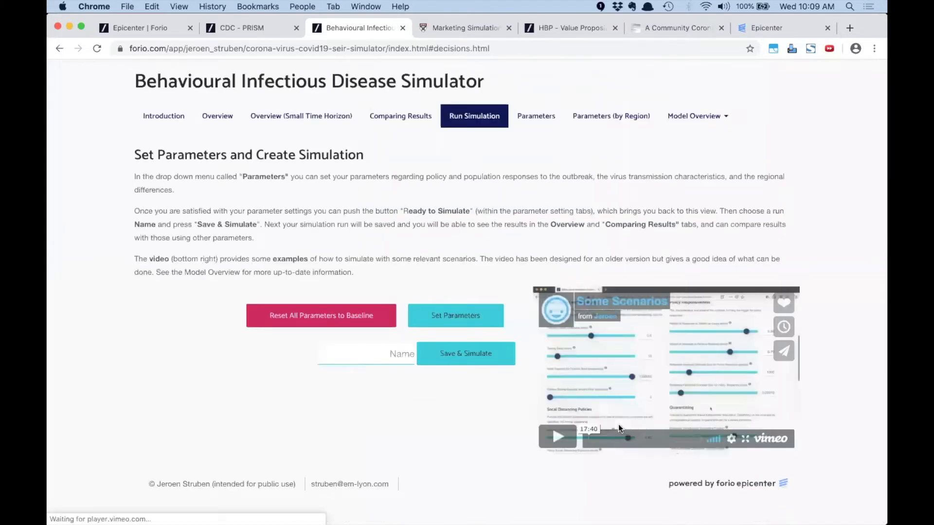
pyautogui.click(396, 347)
pyautogui.write('a')
pyautogui.press('BackSpace')
pyautogui.write('Distr')
pyautogui.write('ncing')
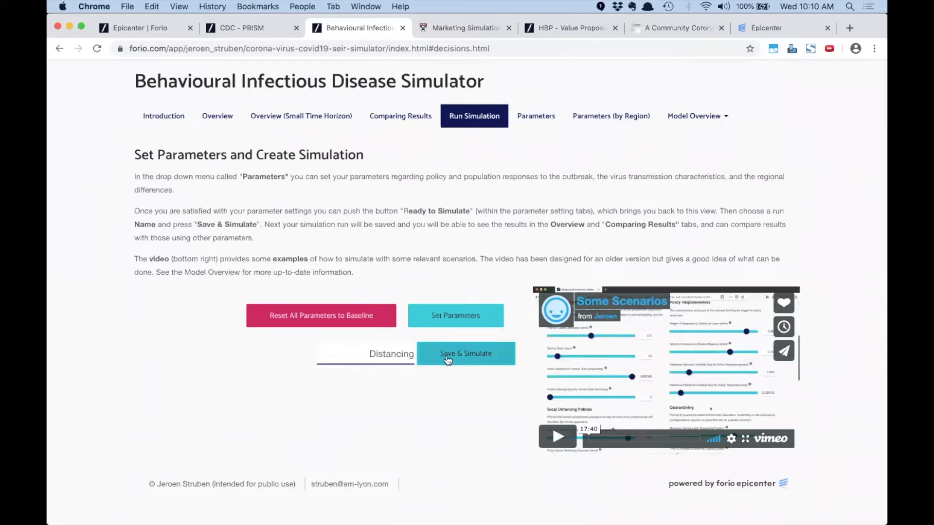
pyautogui.click(448, 356)
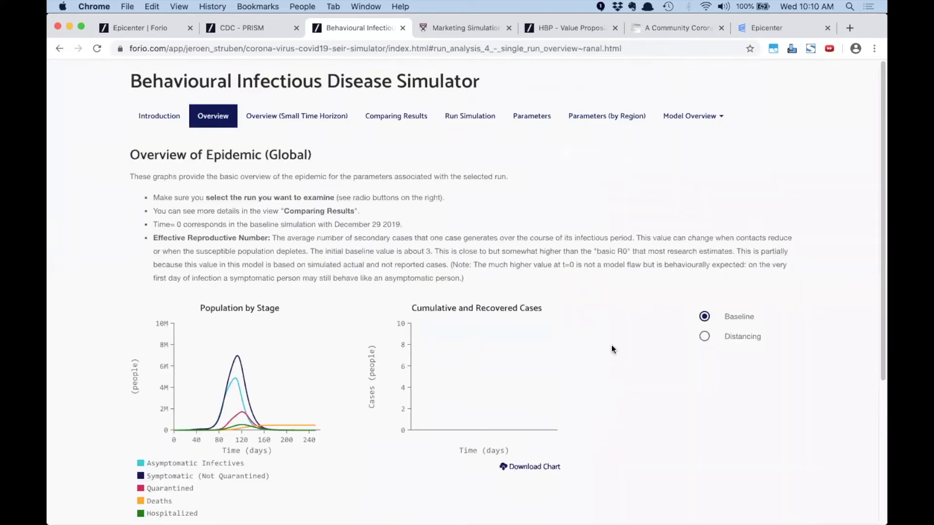
# Display the Distancing run's overview charts, then switch to the Marketing Simulation login page
pyautogui.click(704, 336)
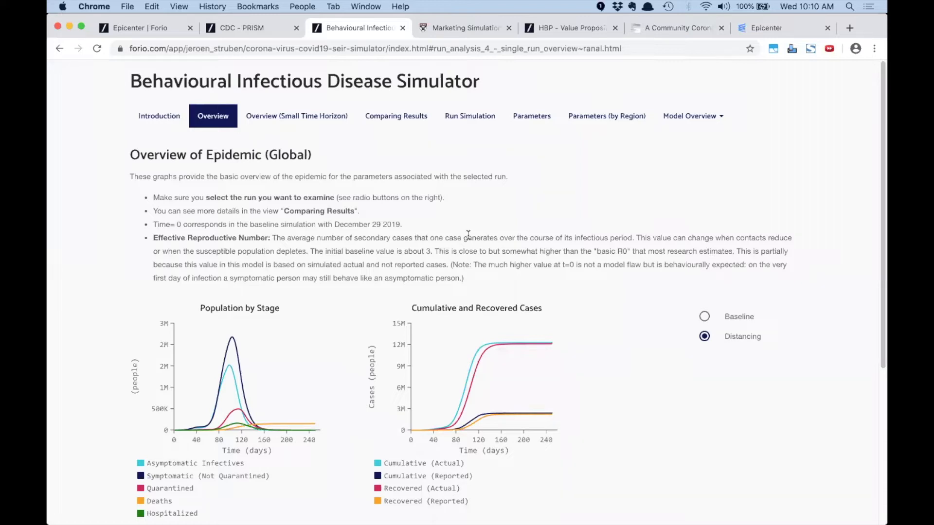
pyautogui.click(441, 28)
# Sign in to the Marketing Simulation with the saved instructor login from Chrome autofill
pyautogui.click(367, 298)
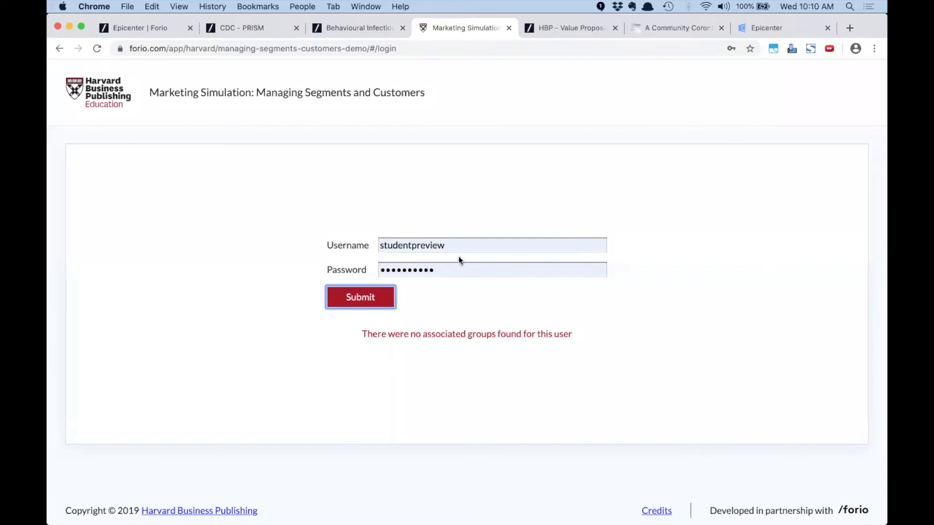
pyautogui.click(451, 270)
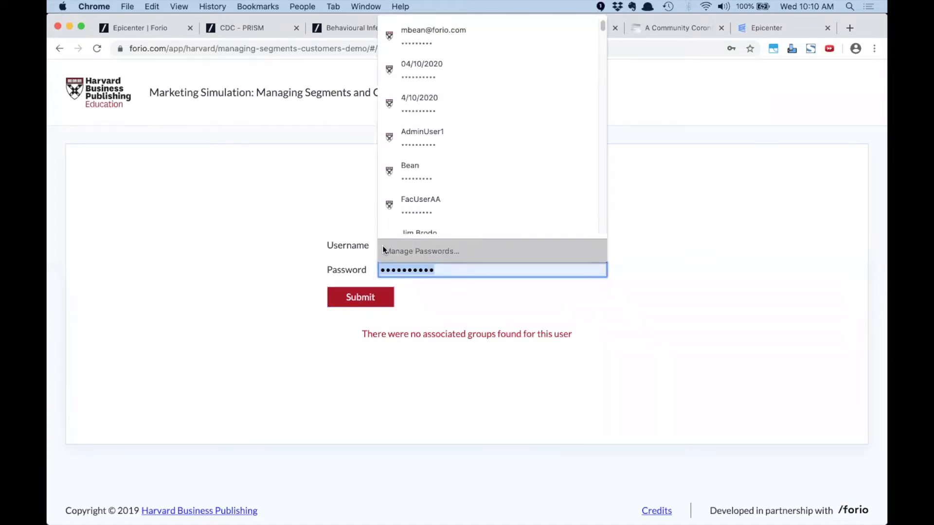
pyautogui.write('•••••••••••')
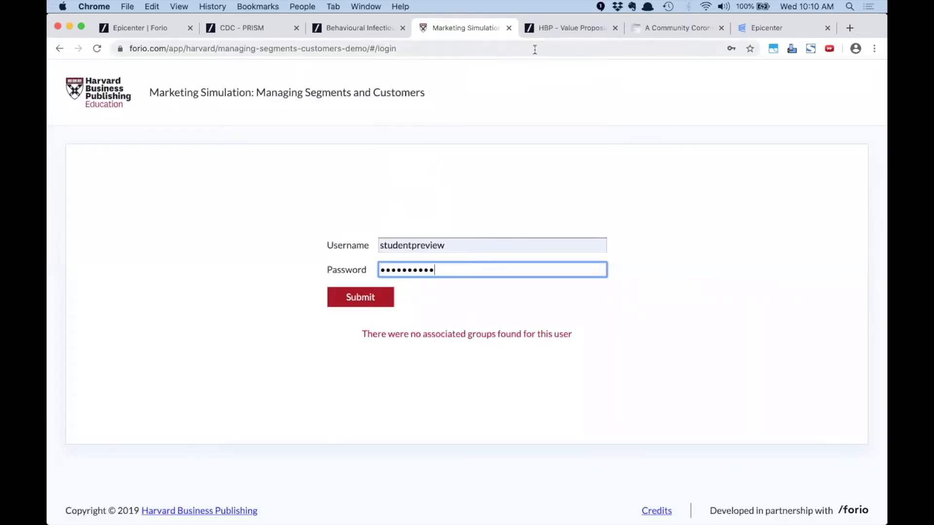
pyautogui.doubleClick(450, 245)
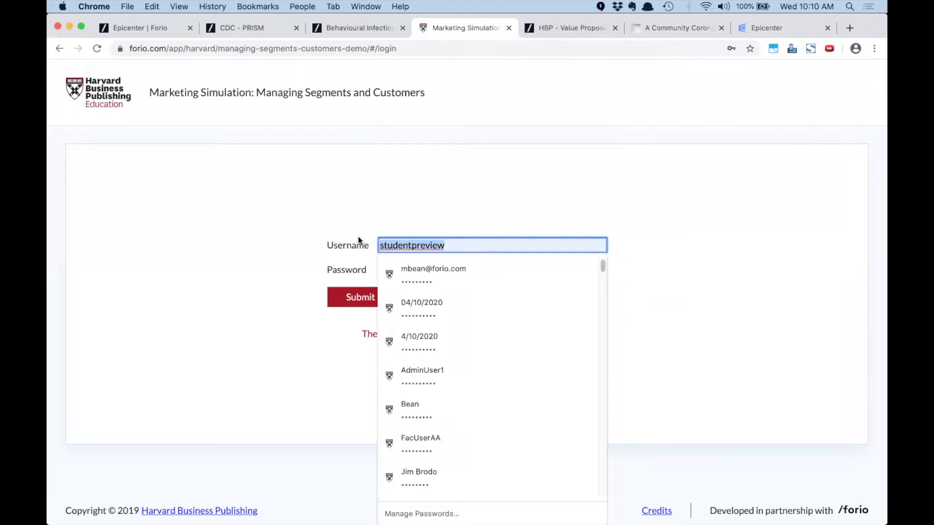
pyautogui.write('in')
pyautogui.press('Down')
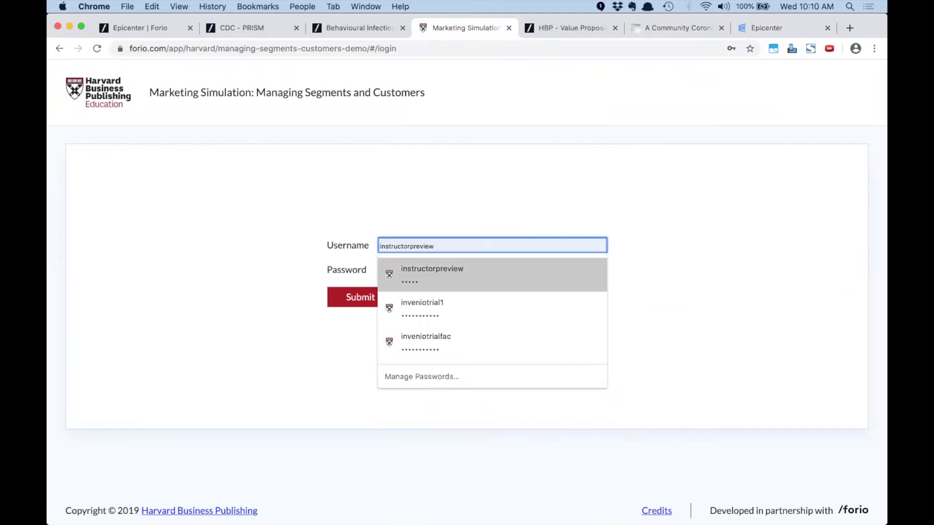
pyautogui.press('Return')
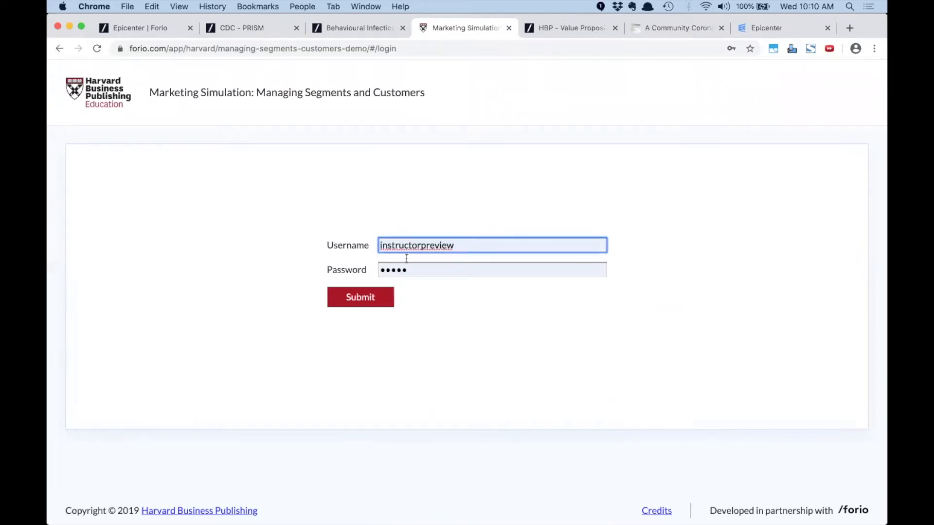
pyautogui.click(361, 289)
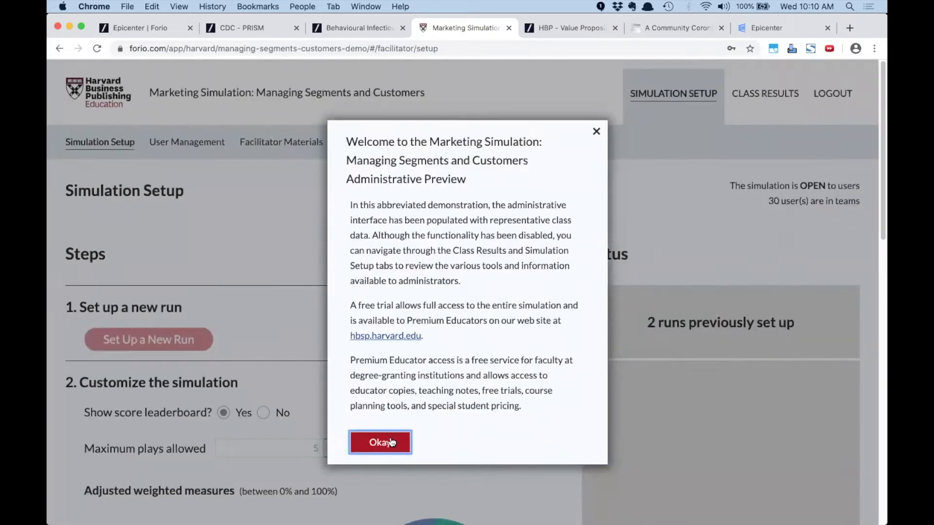
# Dismiss the administrative preview welcome notice and view the class results
pyautogui.click(391, 442)
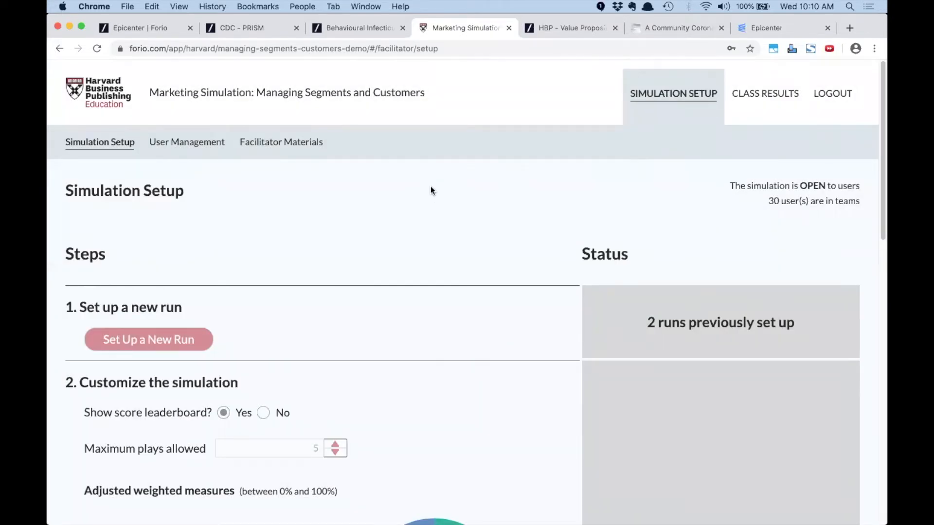
pyautogui.scroll(-3, 429, 187)
pyautogui.scroll(3, 425, 192)
pyautogui.click(746, 99)
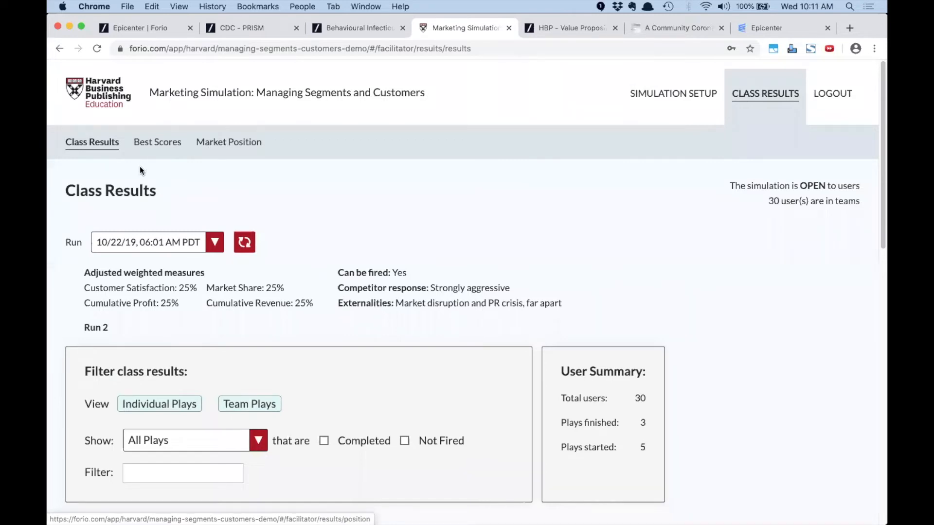
pyautogui.scroll(-5, 146, 172)
pyautogui.scroll(-3, 158, 208)
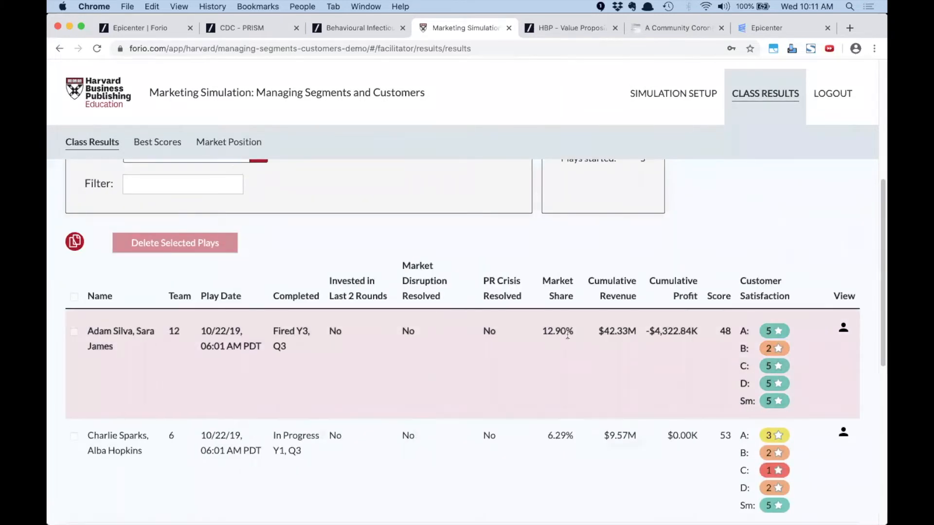
# Open the first participant's simulation run and browse its Analyze dashboard
pyautogui.click(843, 327)
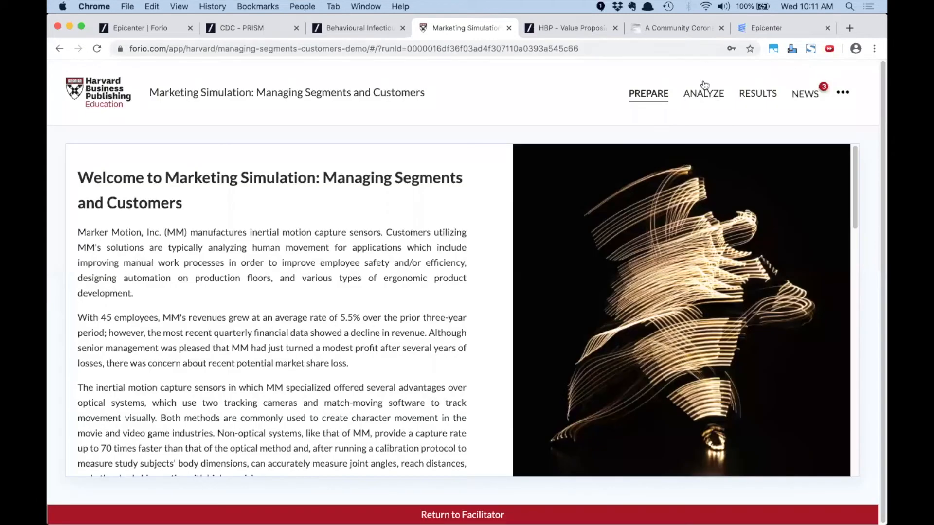
pyautogui.click(702, 99)
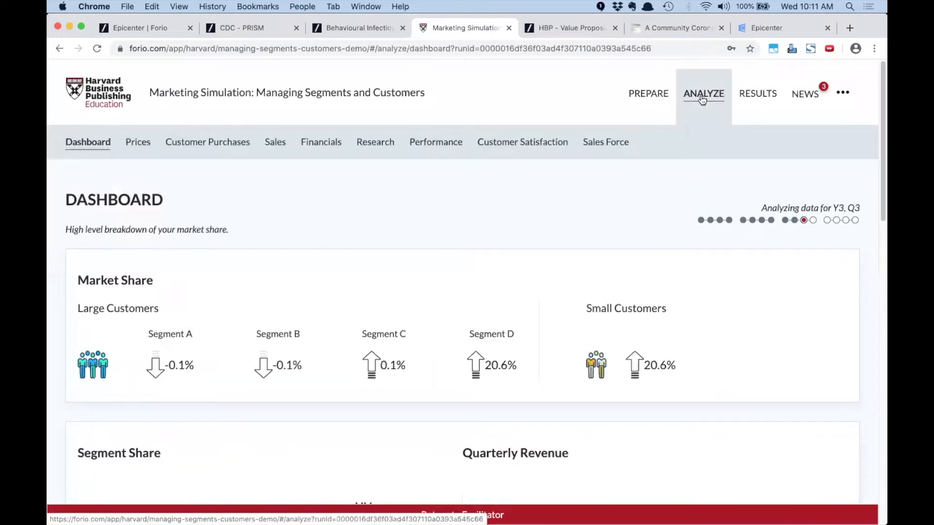
pyautogui.scroll(-3, 413, 290)
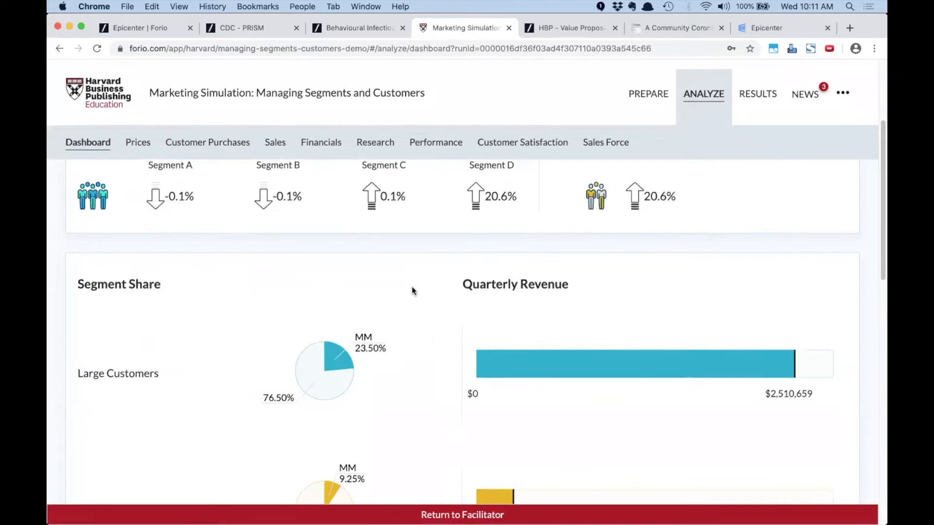
pyautogui.scroll(-6, 411, 291)
pyautogui.scroll(-4, 411, 291)
pyautogui.moveTo(327, 288)
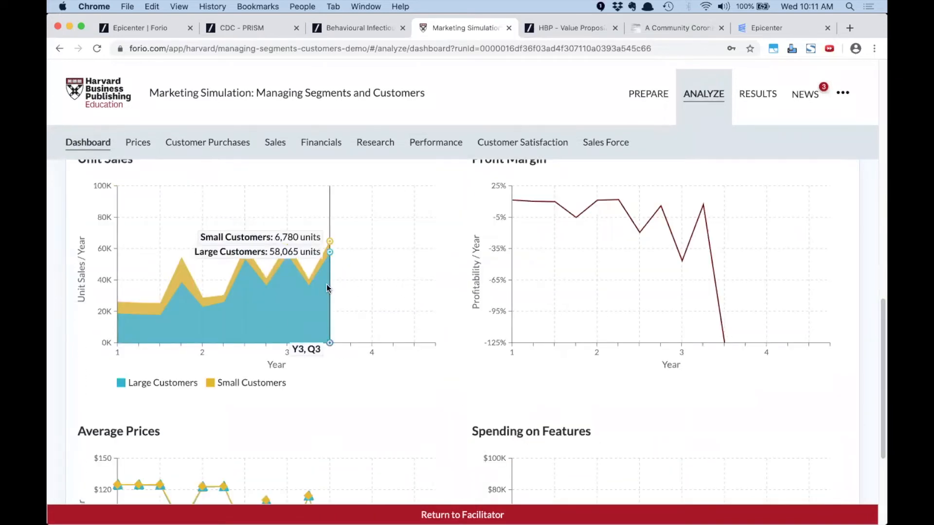
pyautogui.scroll(-4, 327, 288)
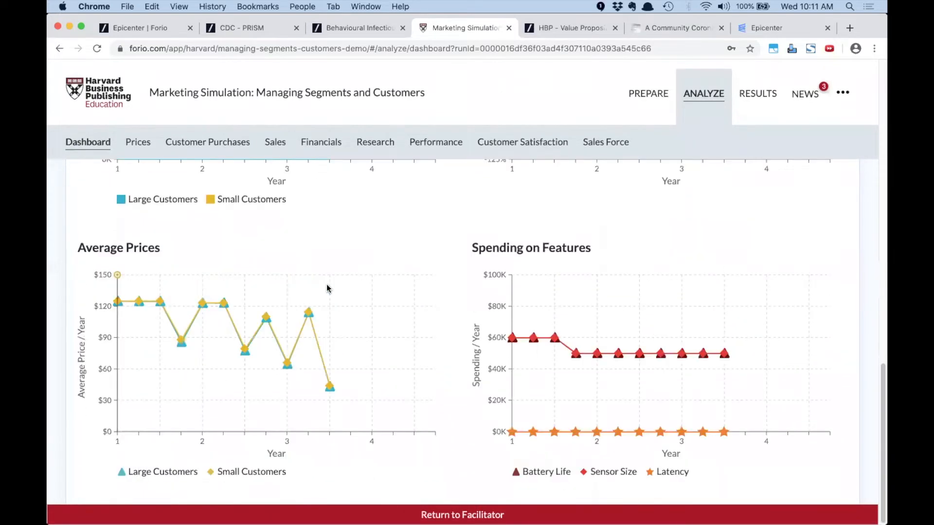
pyautogui.scroll(17, 327, 285)
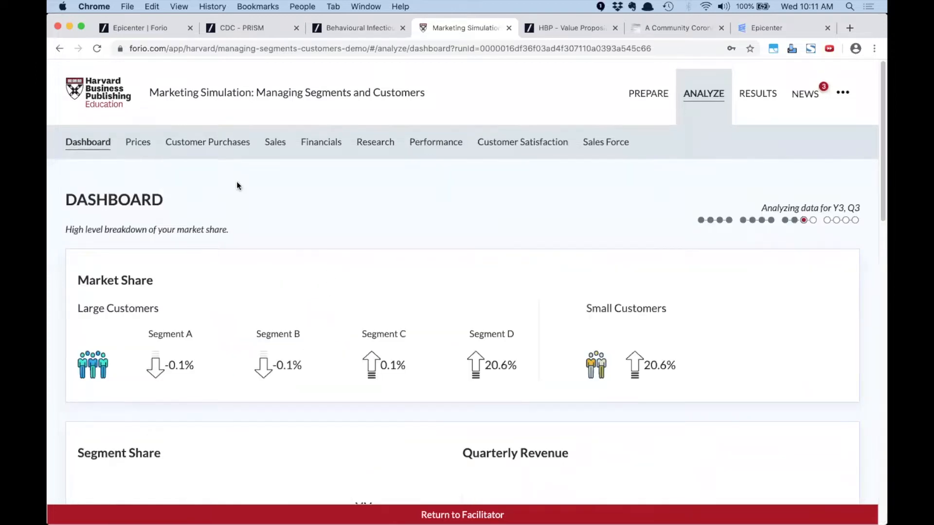
# Step through the Prices, Customer Purchases, Sales, Financials, Research and Product Performance analyses
pyautogui.click(142, 146)
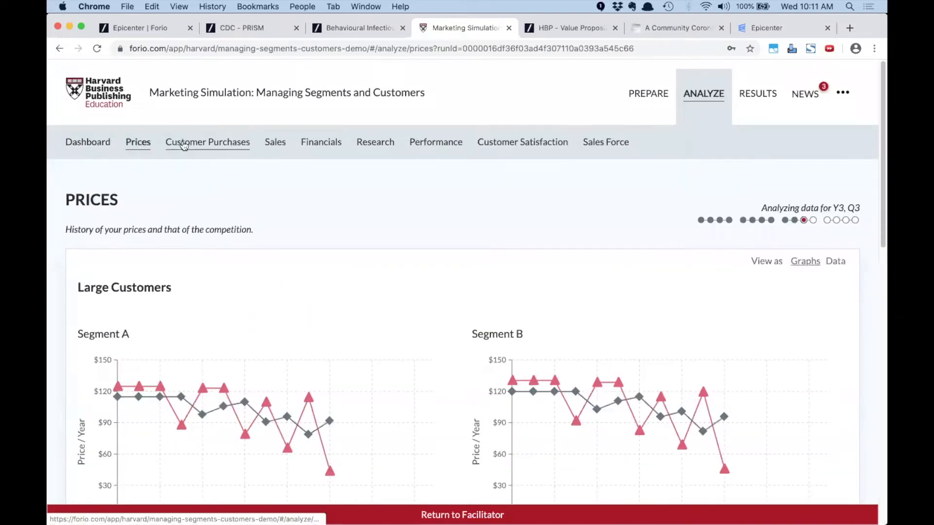
pyautogui.scroll(-3, 262, 202)
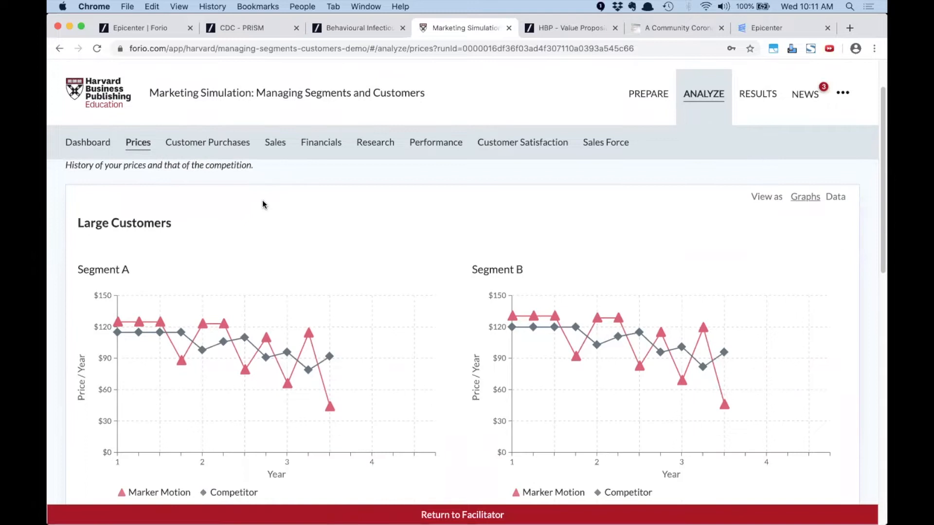
pyautogui.click(230, 144)
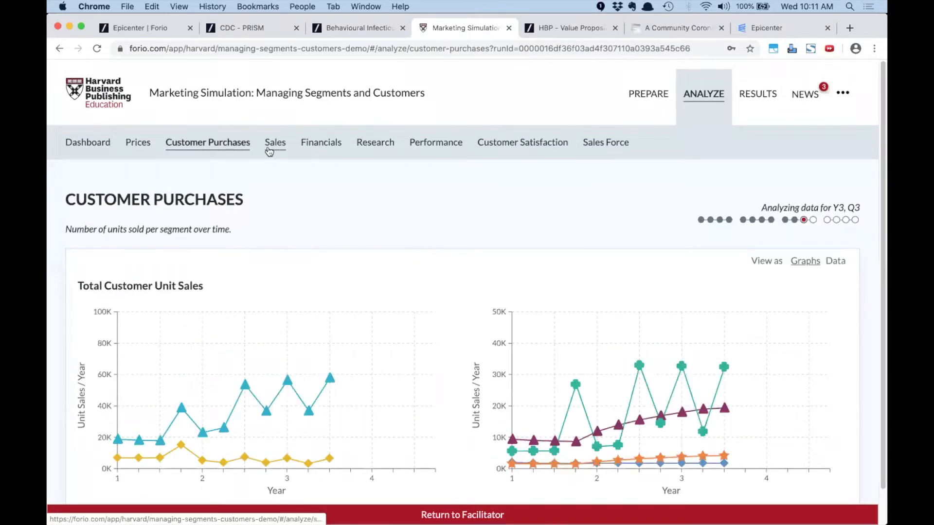
pyautogui.click(275, 148)
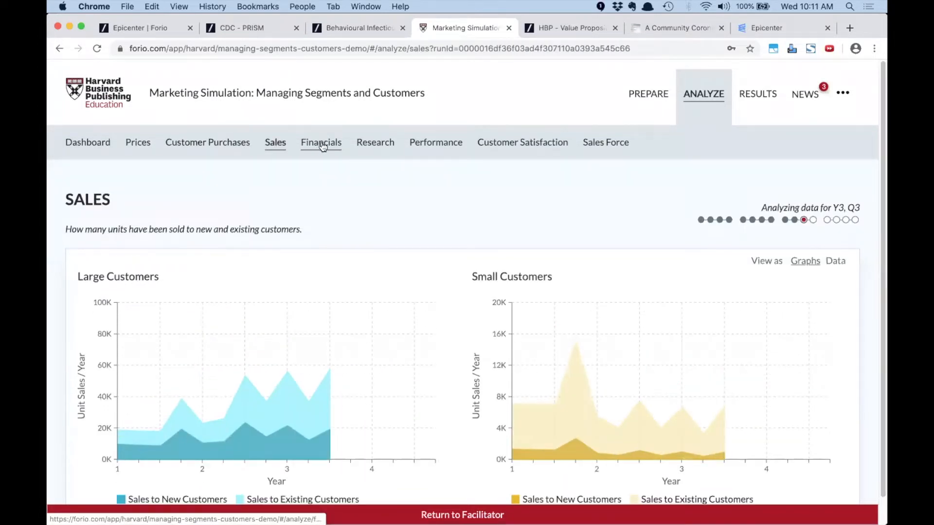
pyautogui.click(322, 147)
pyautogui.click(381, 144)
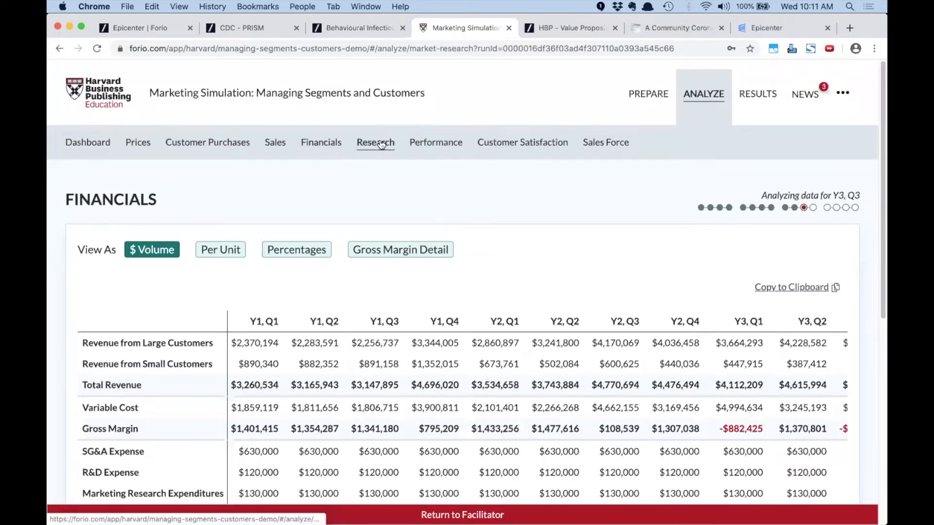
pyautogui.scroll(-5, 493, 247)
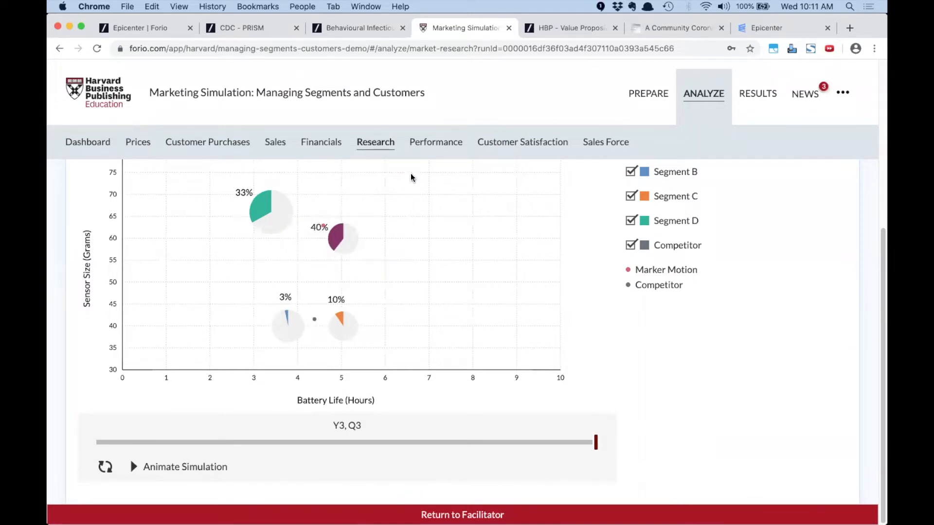
pyautogui.click(436, 143)
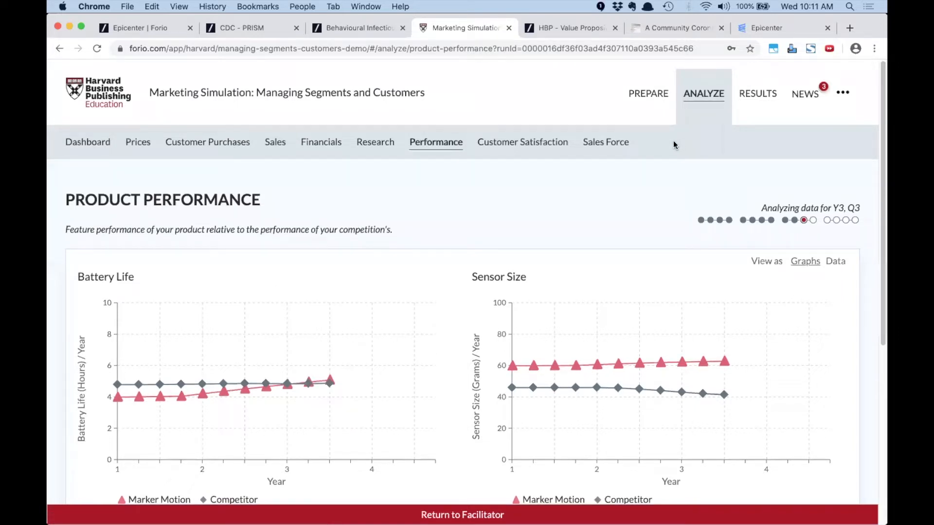
# Check the board's final results message, then read and close the market news
pyautogui.click(750, 96)
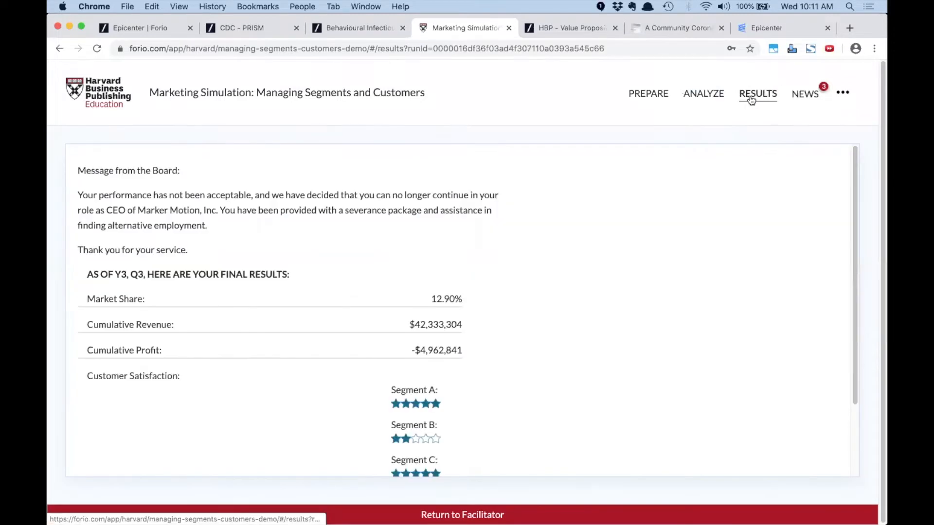
pyautogui.click(704, 96)
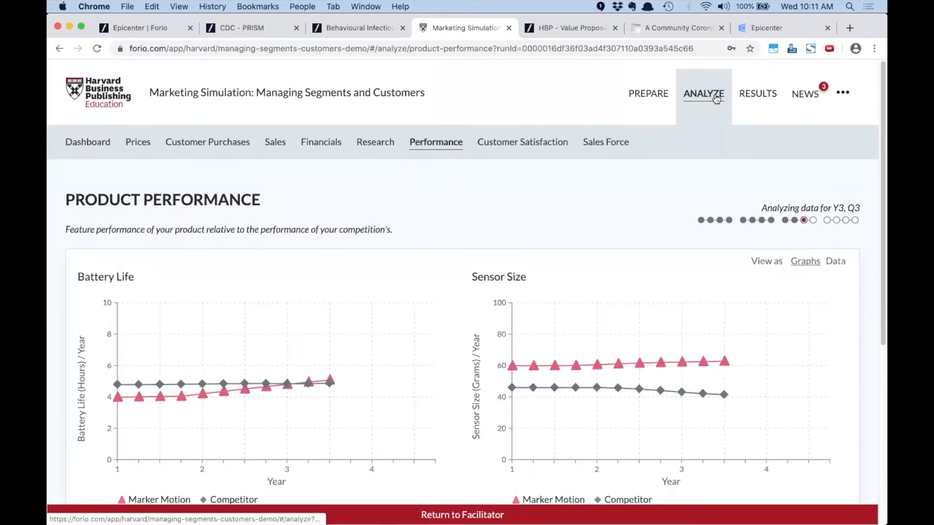
pyautogui.click(807, 94)
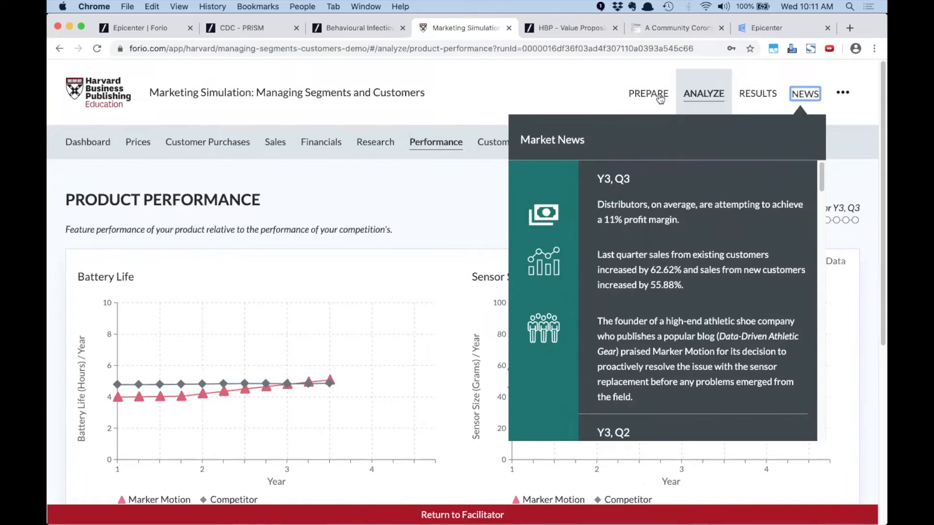
pyautogui.click(546, 91)
# View the Leaderboard of scenario scores, then return to the analysis charts
pyautogui.click(843, 92)
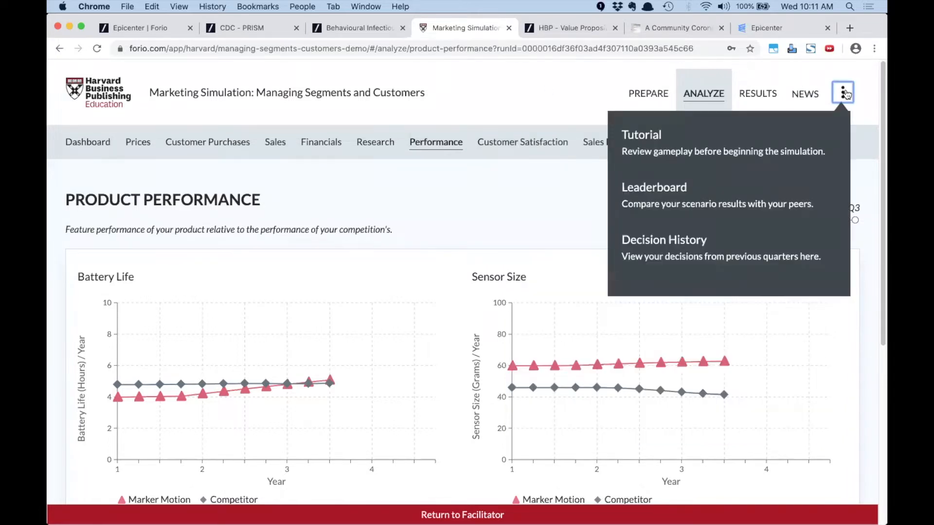
pyautogui.click(666, 190)
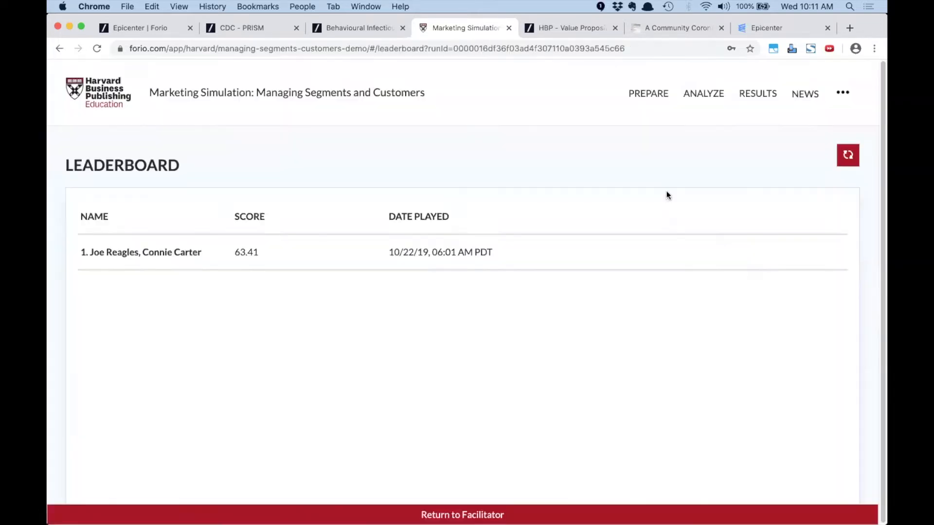
pyautogui.click(702, 97)
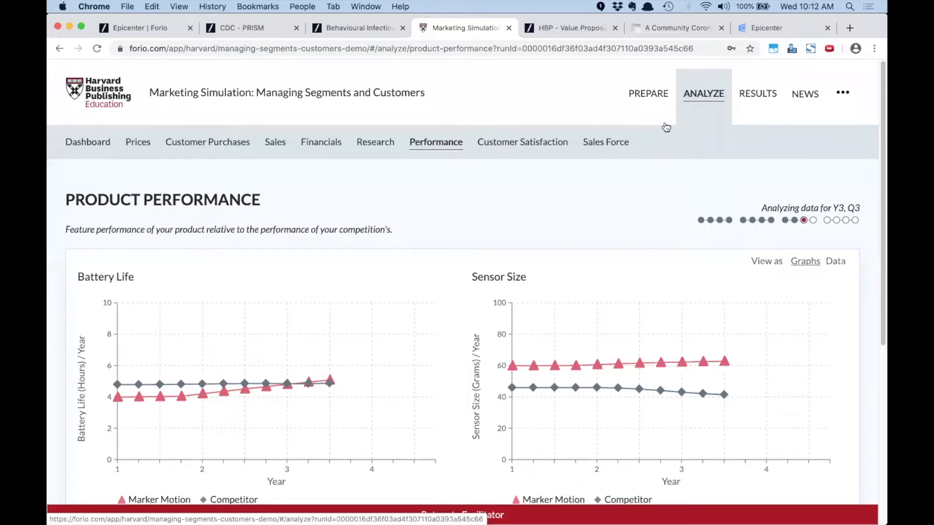
# Try the student login on the Value Proposition sim, then open the facilitator's browser profile
pyautogui.click(568, 28)
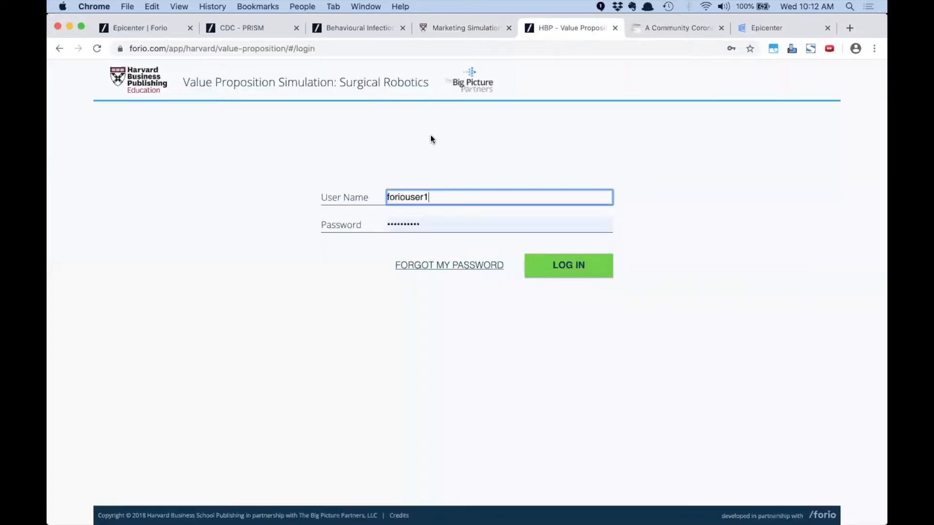
pyautogui.click(303, 7)
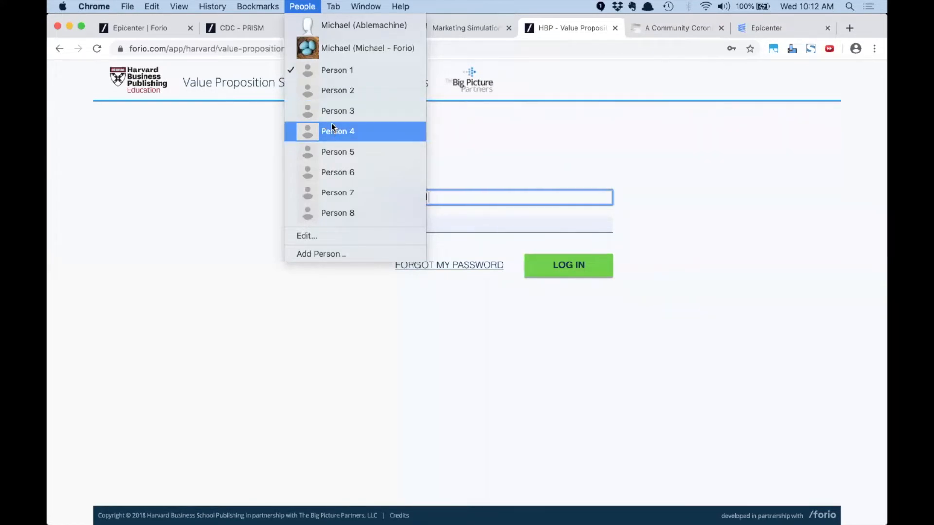
pyautogui.click(249, 138)
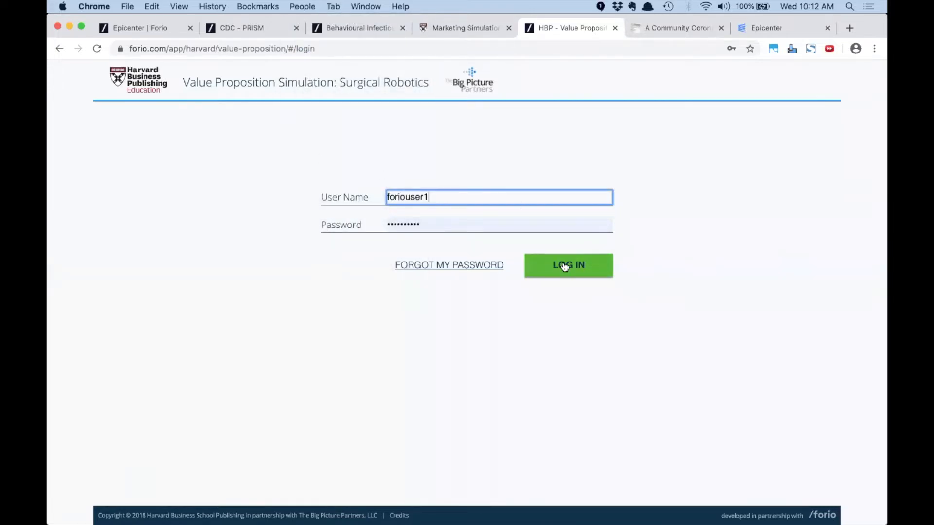
pyautogui.click(564, 266)
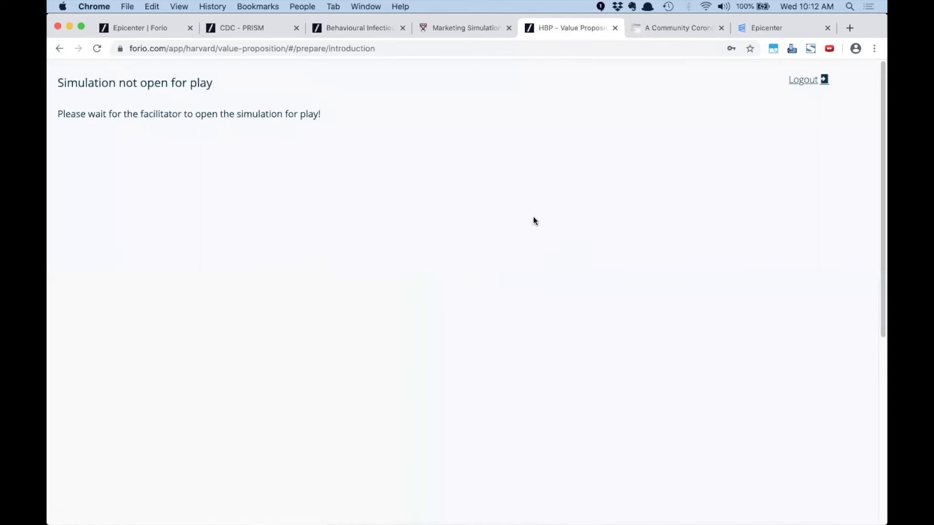
pyautogui.click(301, 6)
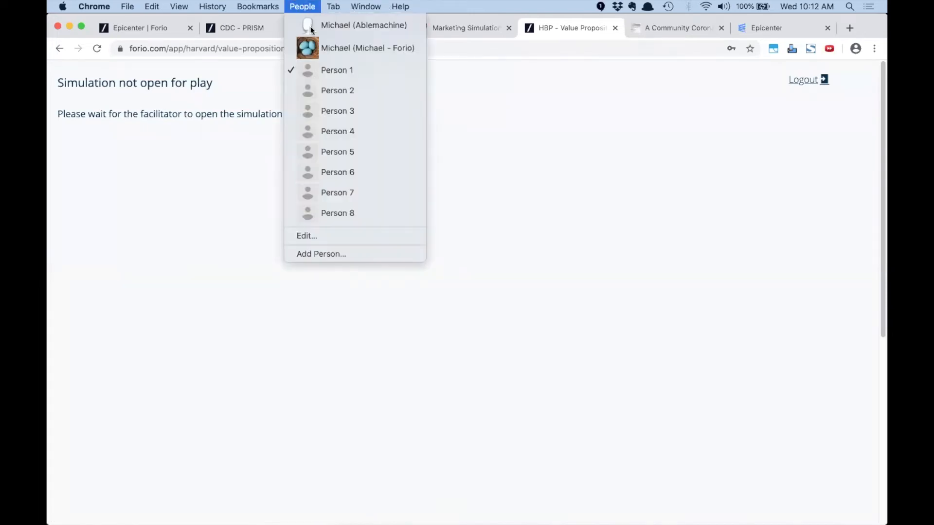
pyautogui.click(335, 153)
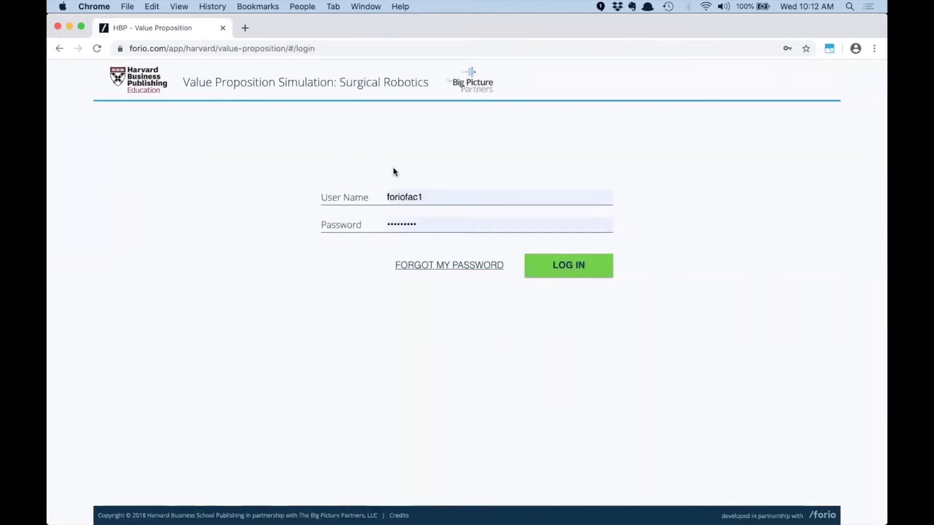
# As facilitator, set the simulation to 'Simulation is OPEN' in Simulation Setup and confirm
pyautogui.click(552, 273)
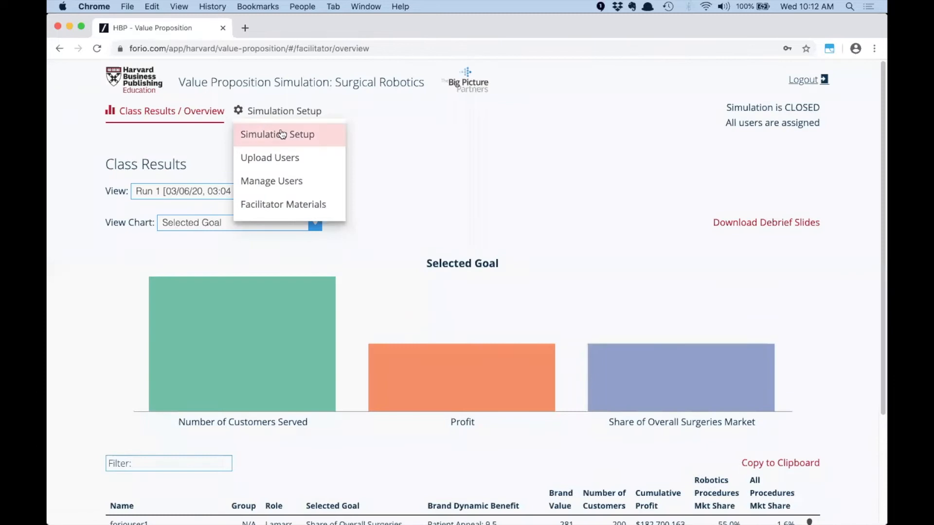
pyautogui.click(282, 134)
pyautogui.scroll(-5, 277, 267)
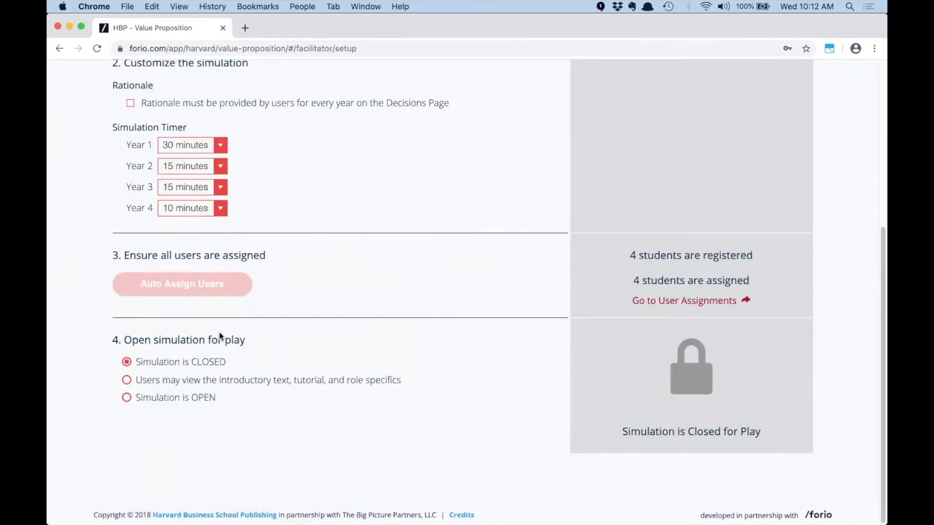
pyautogui.click(127, 396)
pyautogui.click(416, 329)
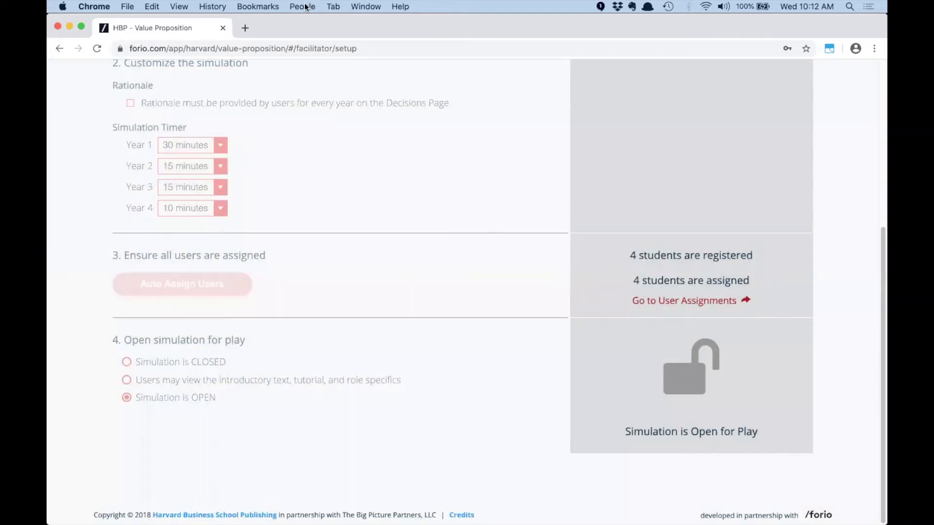
# Switch to the Person 1 student window and reload it to see Year 1
pyautogui.click(302, 6)
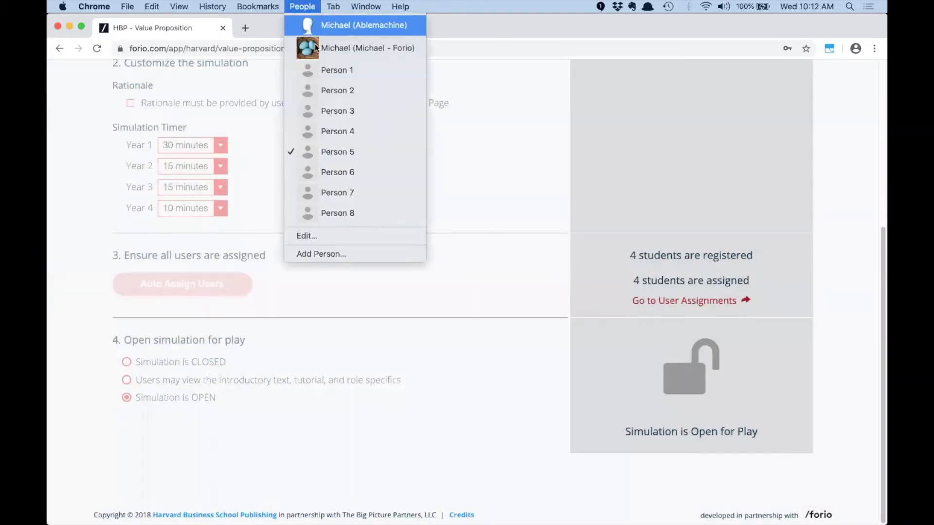
pyautogui.click(322, 69)
pyautogui.click(99, 49)
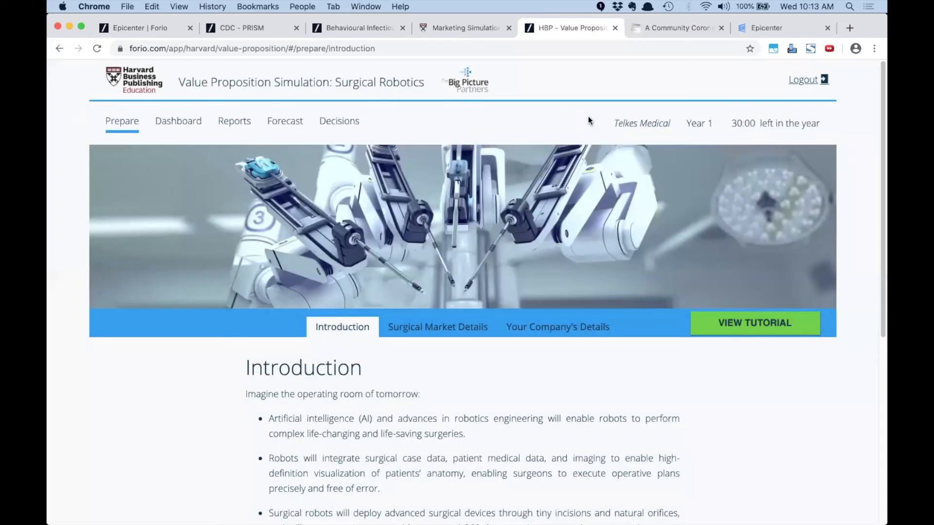
# View the Dashboard standings, then sign in on the second student's profile
pyautogui.click(176, 123)
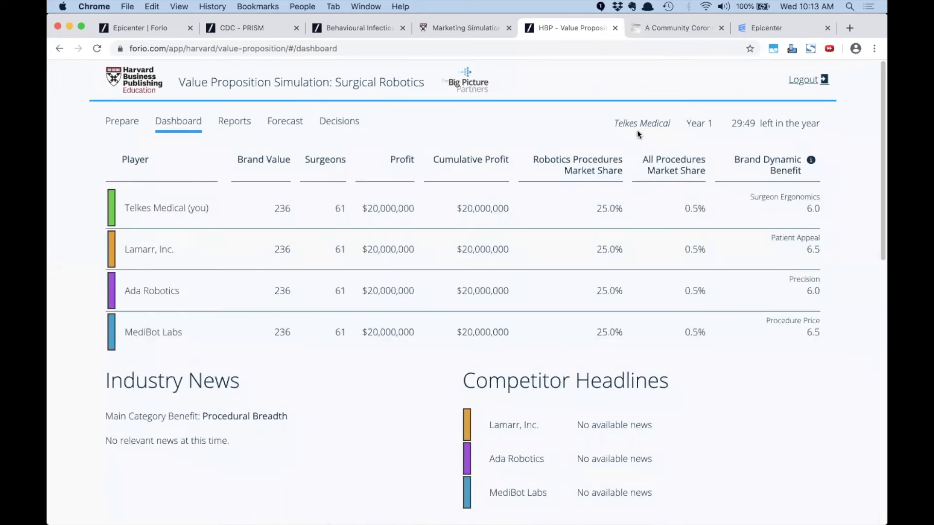
pyautogui.moveTo(612, 125); pyautogui.dragTo(779, 119)
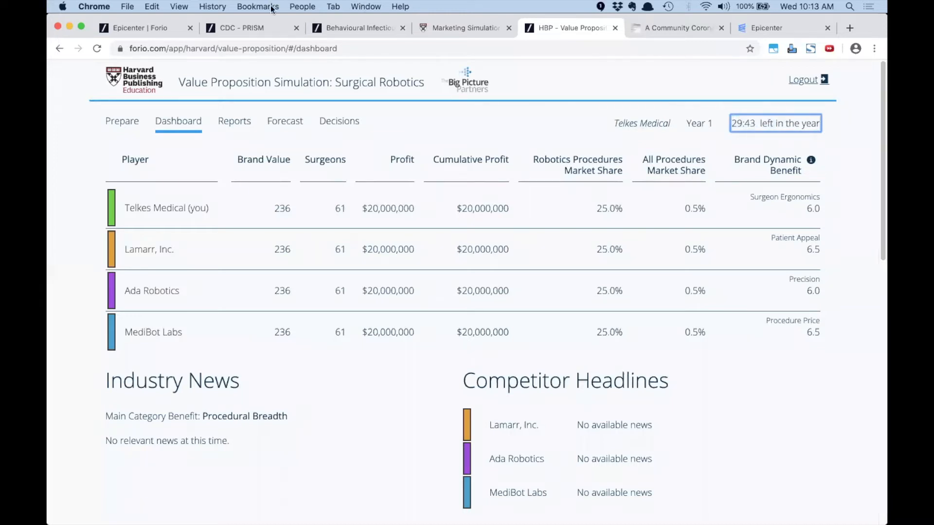
pyautogui.click(302, 6)
pyautogui.click(314, 88)
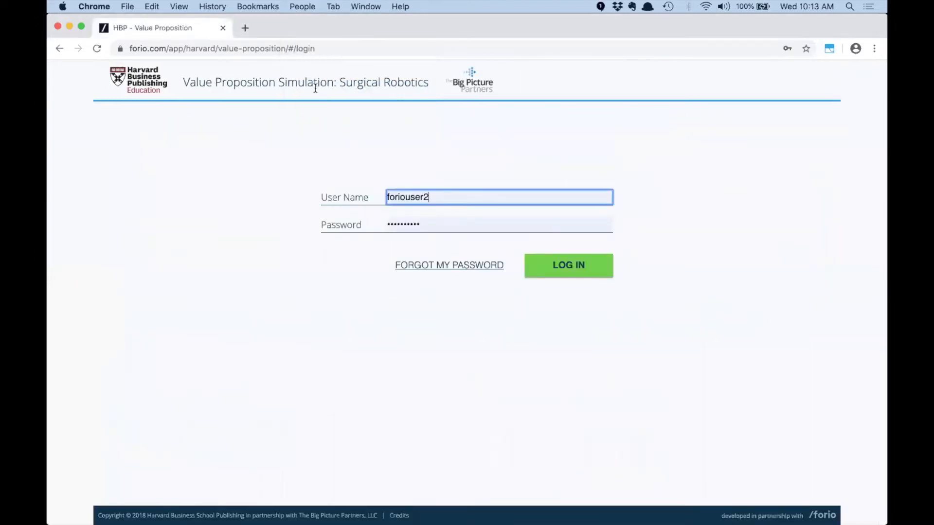
pyautogui.click(561, 266)
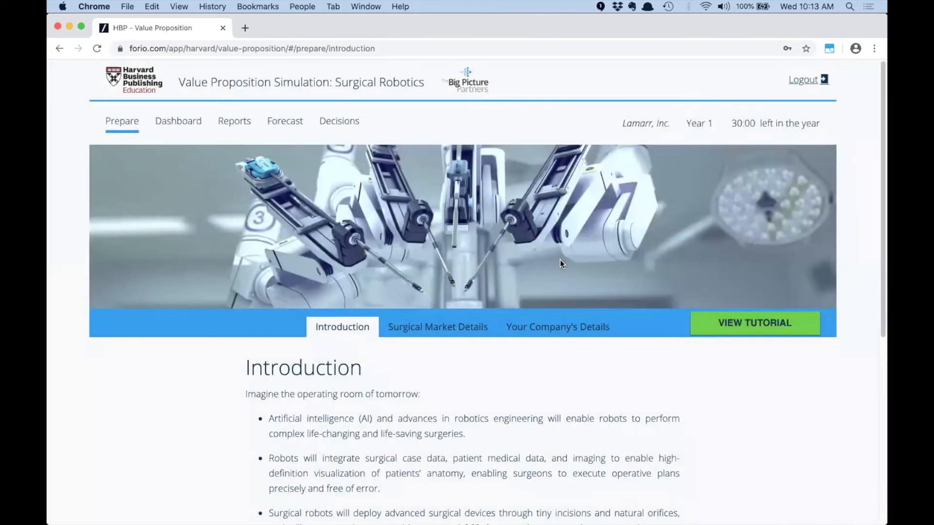
# Note the Lamarr, Inc. company name and sign in on Person 3 as Ada Robotics
pyautogui.click(307, 6)
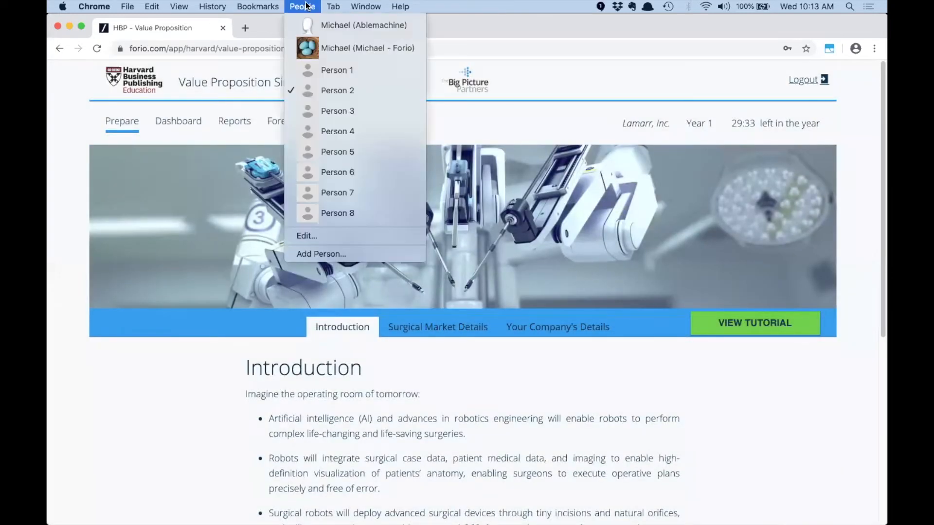
pyautogui.click(681, 78)
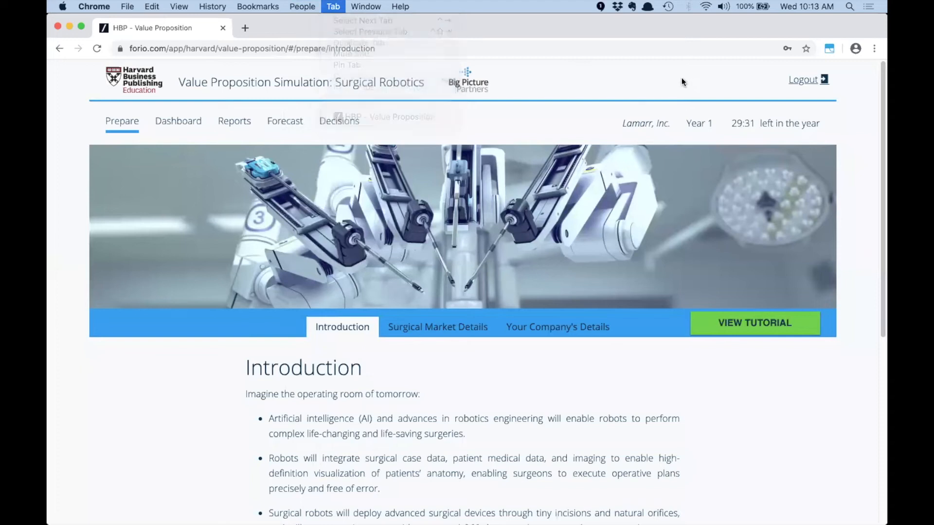
pyautogui.moveTo(623, 121); pyautogui.dragTo(679, 132)
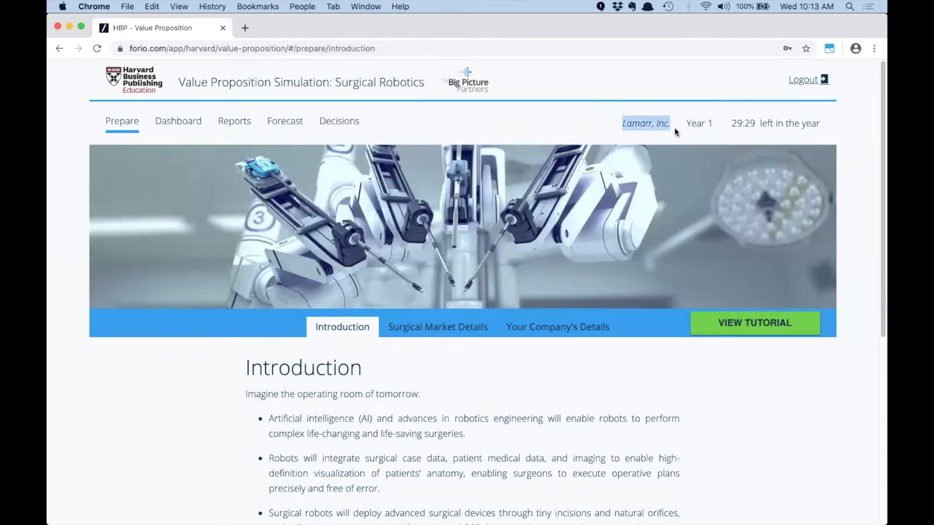
pyautogui.click(303, 7)
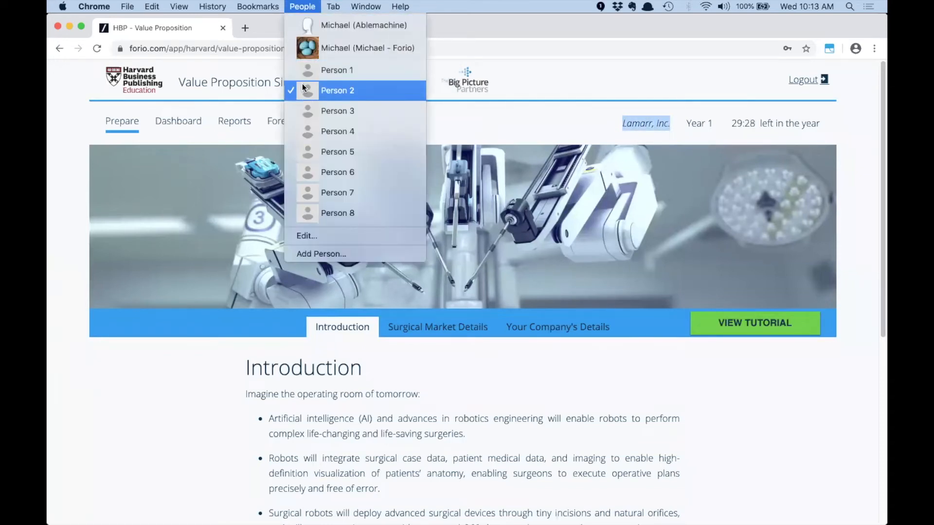
pyautogui.click(319, 111)
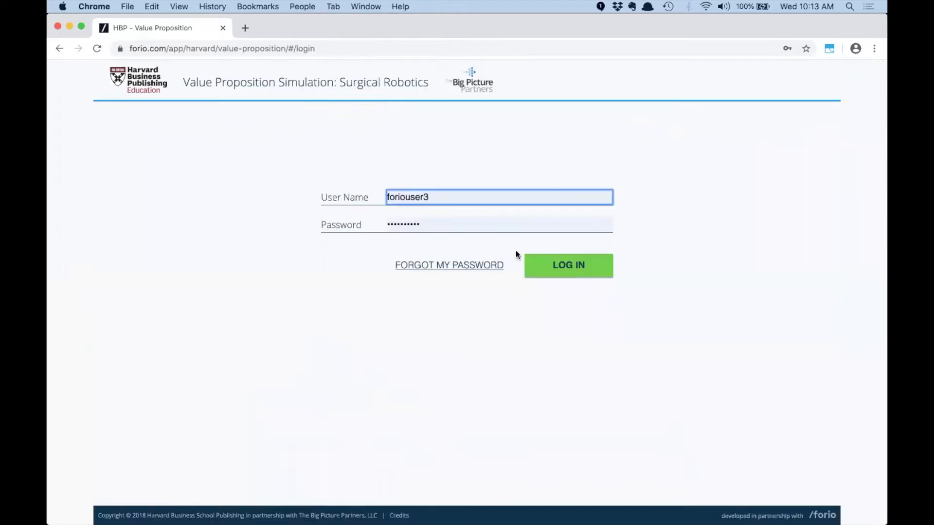
pyautogui.click(561, 266)
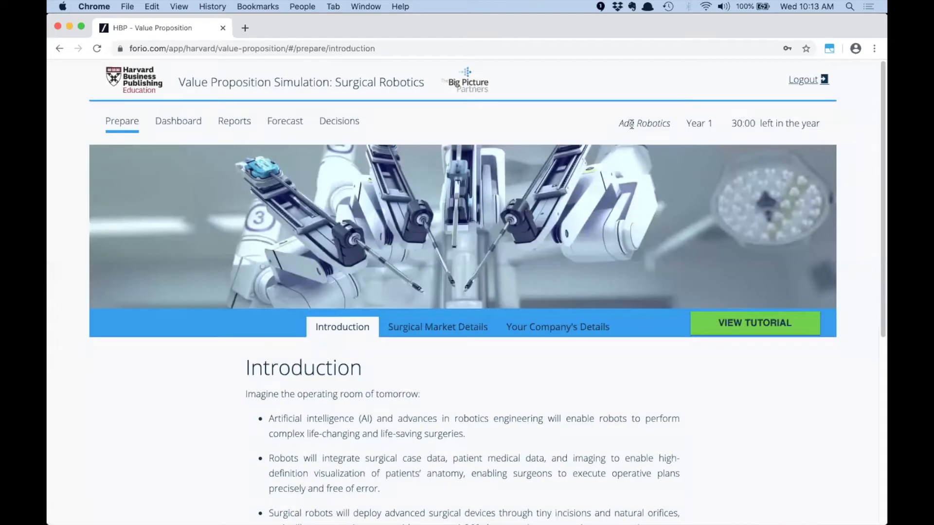
pyautogui.moveTo(632, 125); pyautogui.dragTo(657, 126)
# Sign in on the Person 4 profile as the MediBot Labs team
pyautogui.click(302, 7)
pyautogui.click(332, 137)
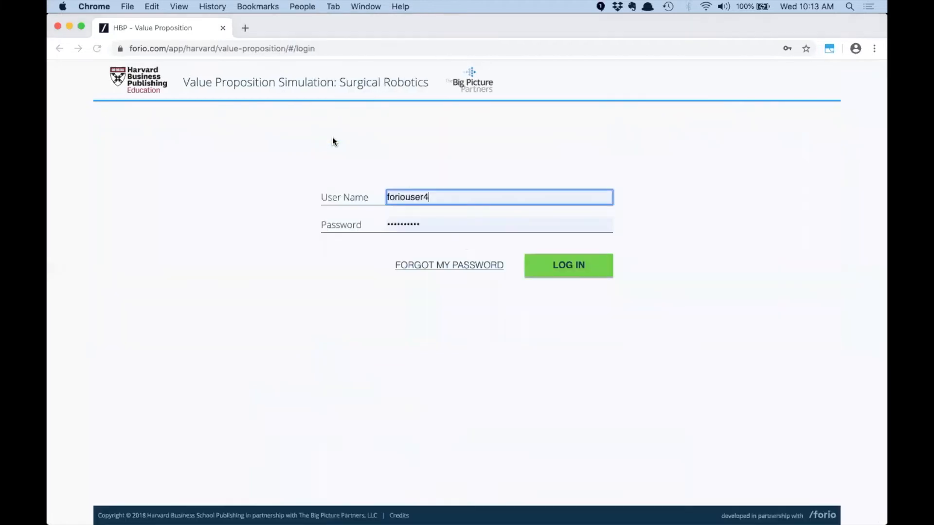
pyautogui.click(557, 264)
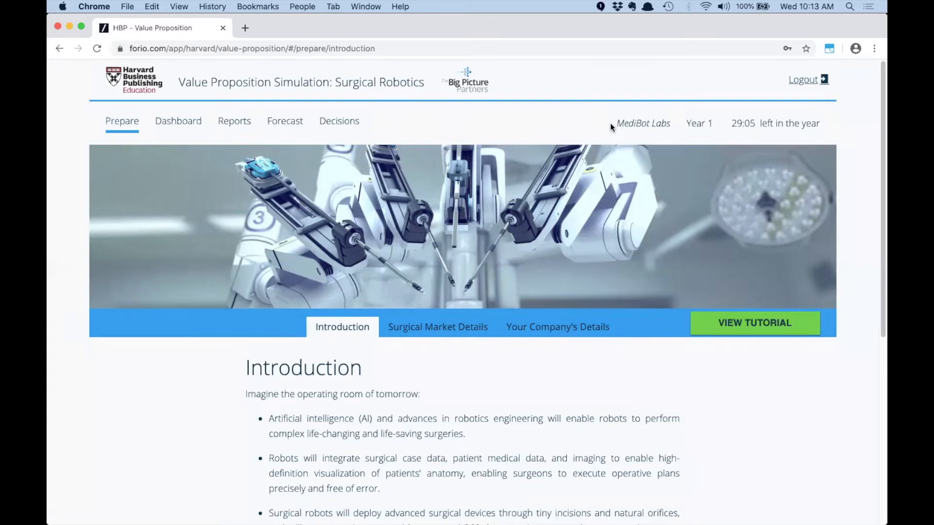
# Review the Surgical Market and Company details, the Perception vs. Importance report, then the Decisions page
pyautogui.click(413, 330)
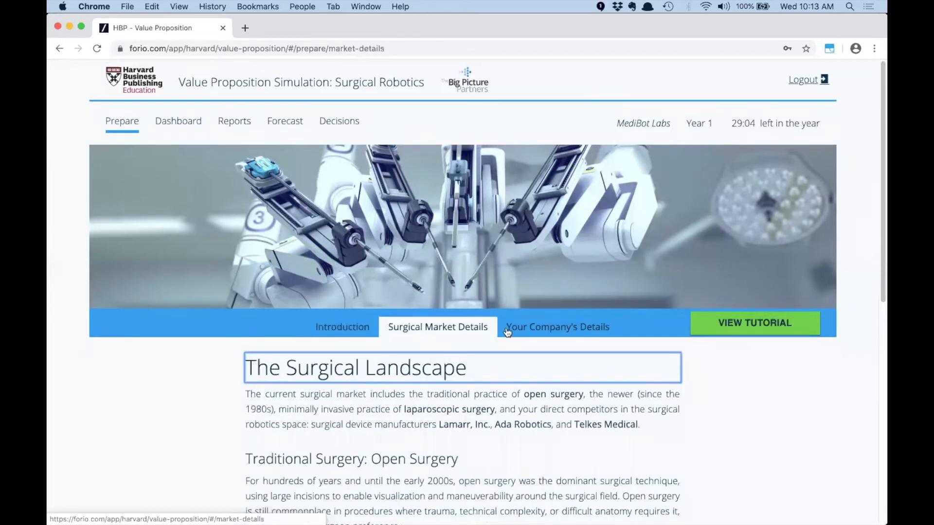
pyautogui.click(559, 328)
pyautogui.click(229, 124)
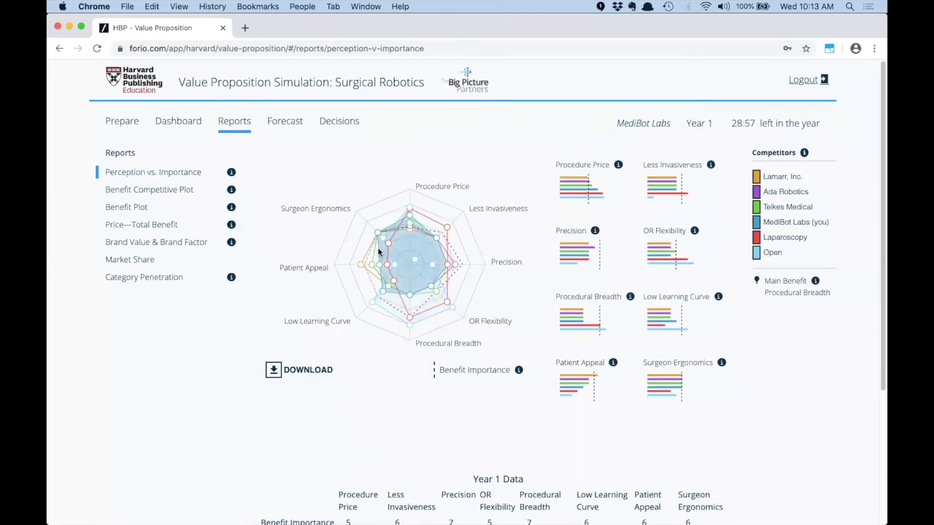
pyautogui.click(331, 125)
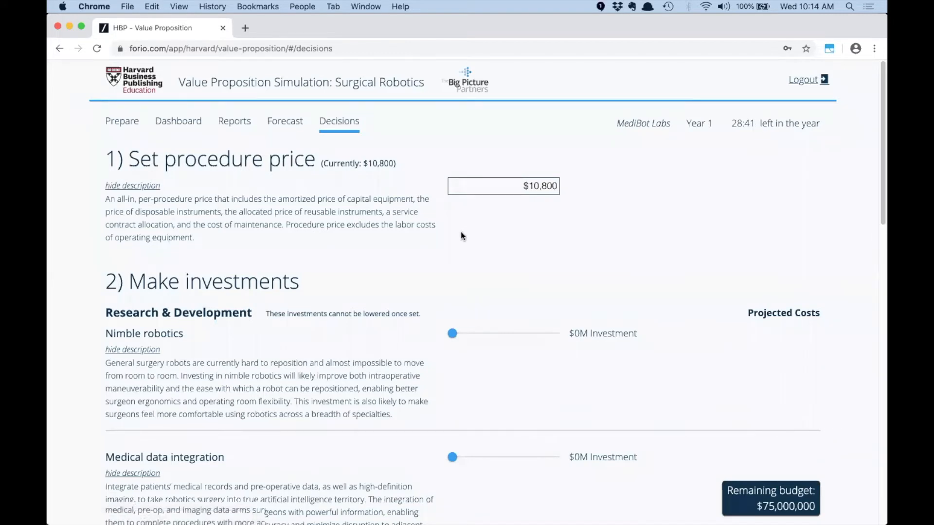
pyautogui.scroll(-3, 460, 231)
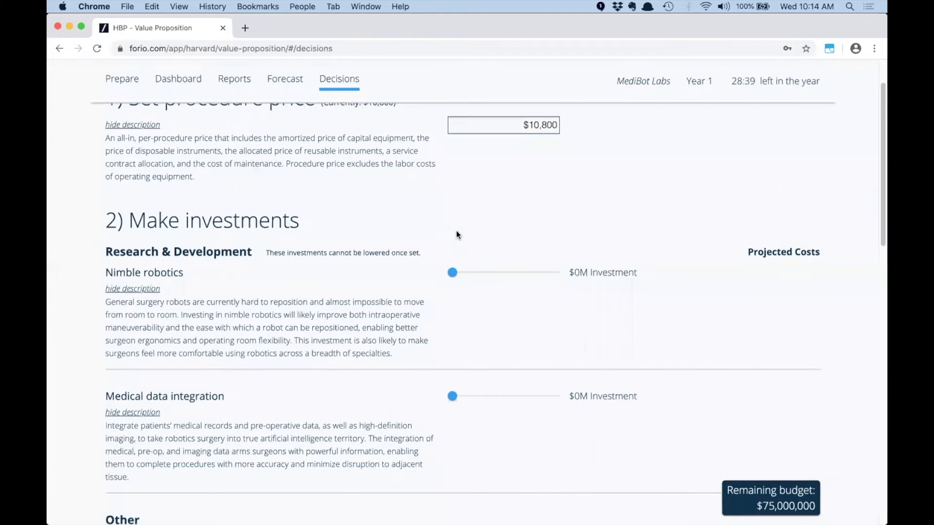
# Set MediBot Labs' investments to $38M nimble robotics and $33M medical data integration
pyautogui.scroll(3, 456, 232)
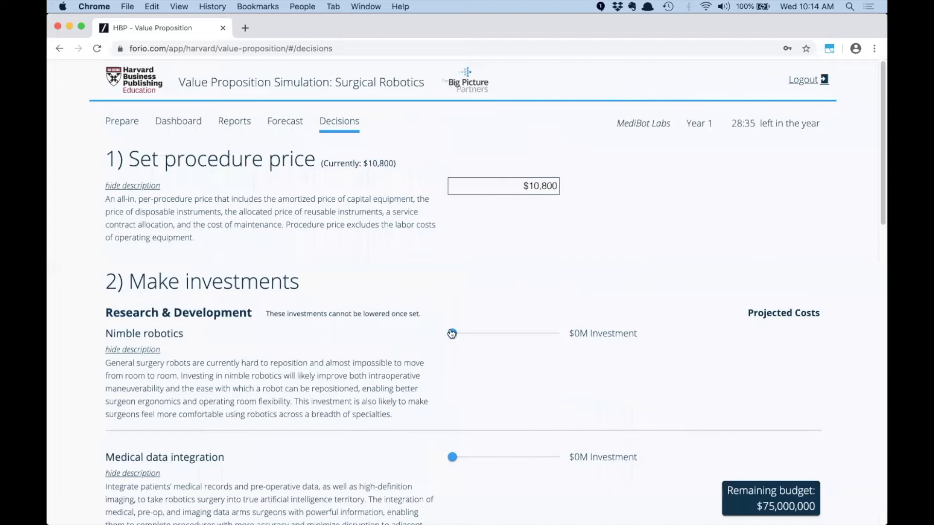
pyautogui.moveTo(452, 333); pyautogui.dragTo(530, 333)
pyautogui.scroll(-5, 465, 363)
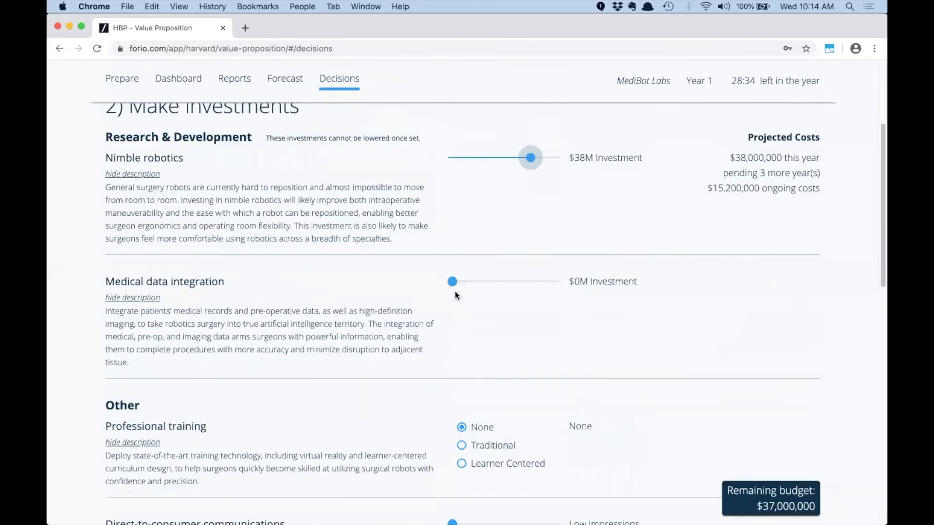
pyautogui.moveTo(452, 282); pyautogui.dragTo(508, 283)
pyautogui.scroll(-5, 472, 290)
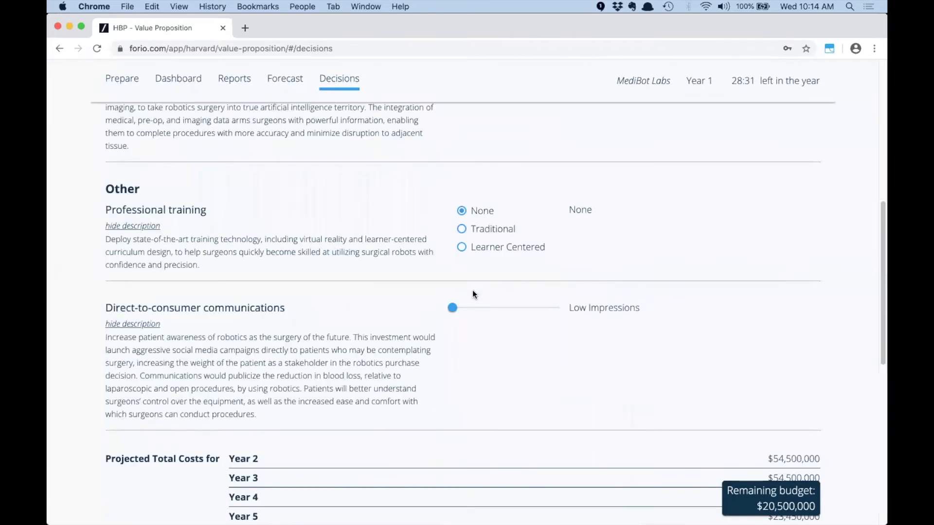
pyautogui.scroll(-10, 472, 290)
# Enter a strategic objective, choose Number of Customers Served, and submit the Year 1 decisions
pyautogui.click(155, 316)
pyautogui.write('sdgasg')
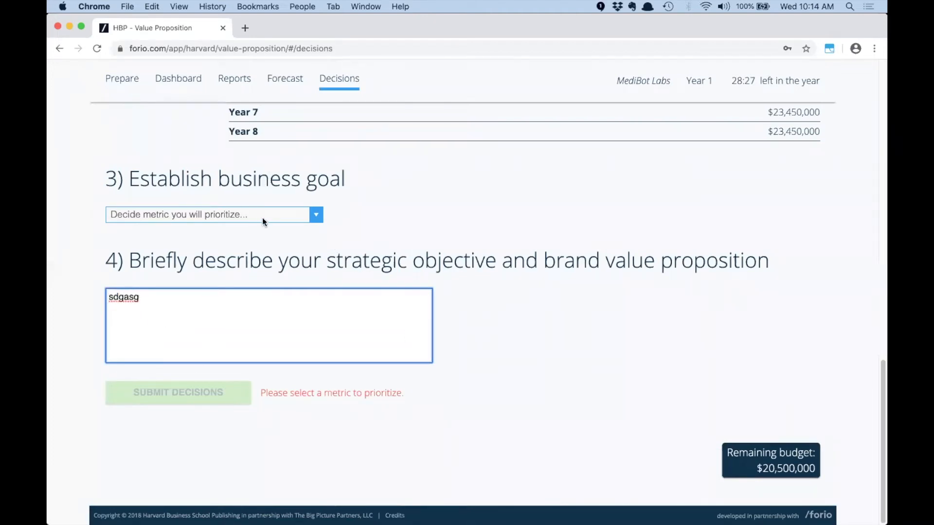
pyautogui.click(261, 217)
pyautogui.click(259, 238)
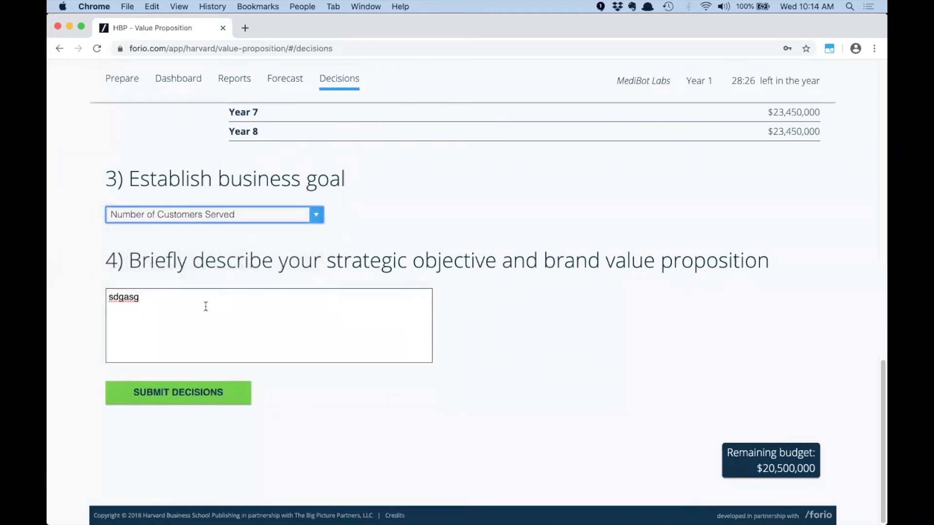
pyautogui.click(180, 389)
pyautogui.click(478, 331)
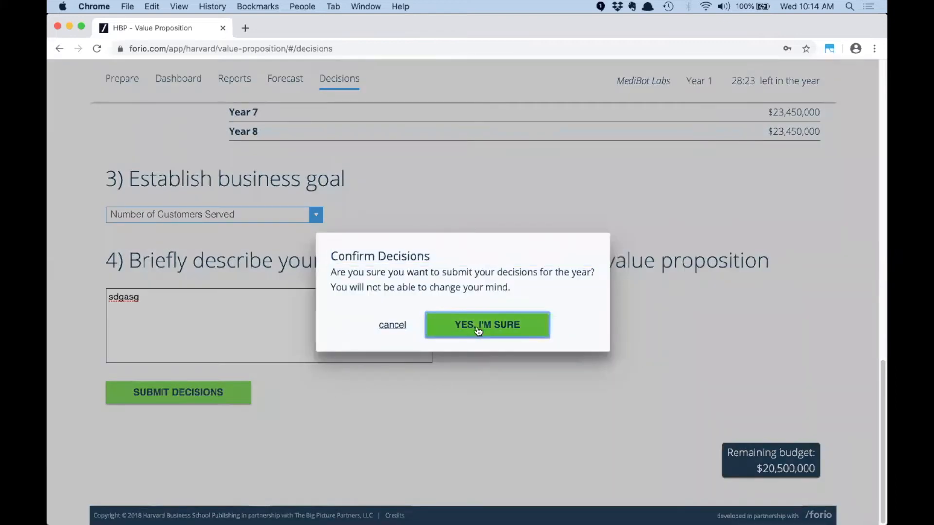
# Check the current year and time remaining shown at the top of the page
pyautogui.scroll(8, 512, 304)
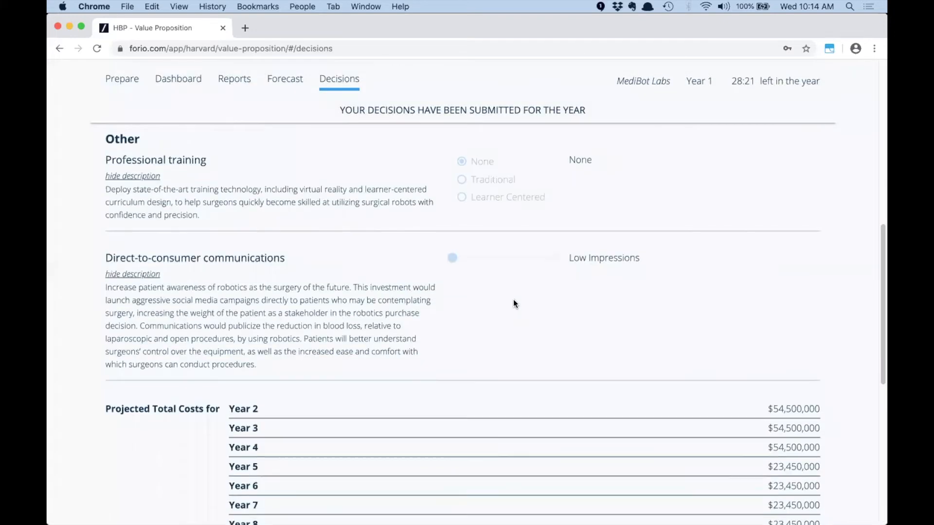
pyautogui.scroll(15, 513, 301)
pyautogui.moveTo(684, 105); pyautogui.dragTo(756, 103)
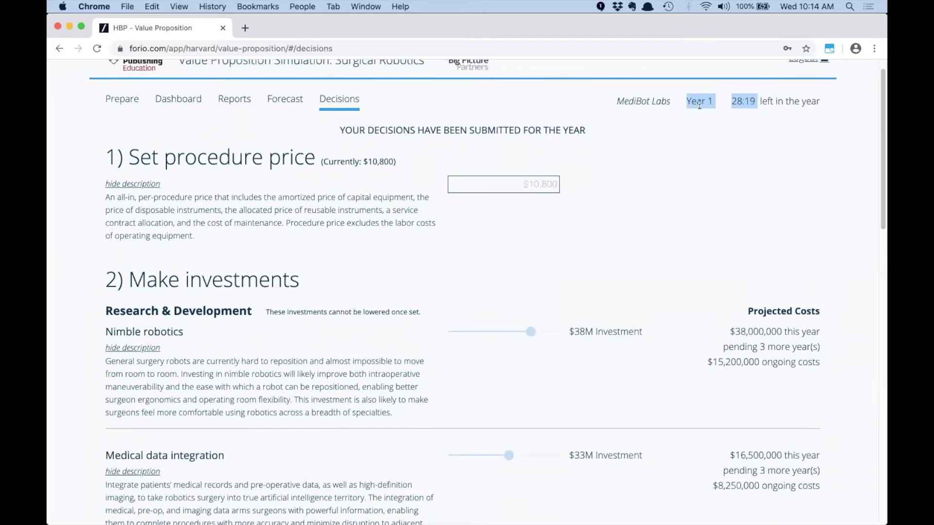
pyautogui.click(518, 102)
pyautogui.click(303, 6)
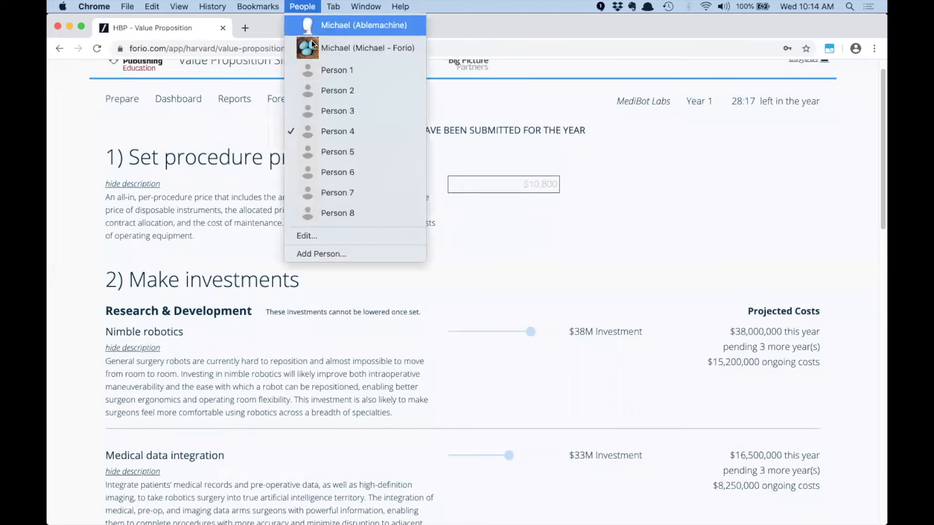
# On Person 3, submit Ada Robotics' Year 1 decisions with Brand Value as the business goal
pyautogui.click(326, 107)
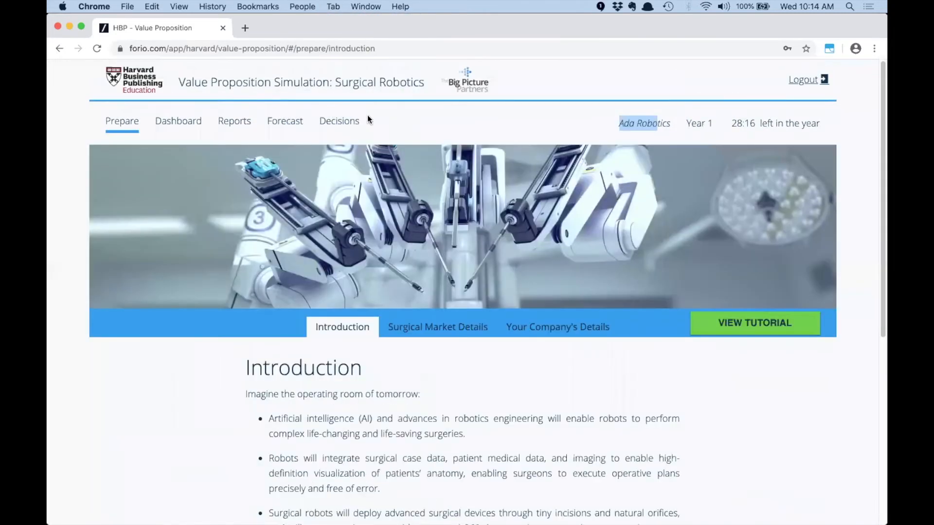
pyautogui.click(340, 121)
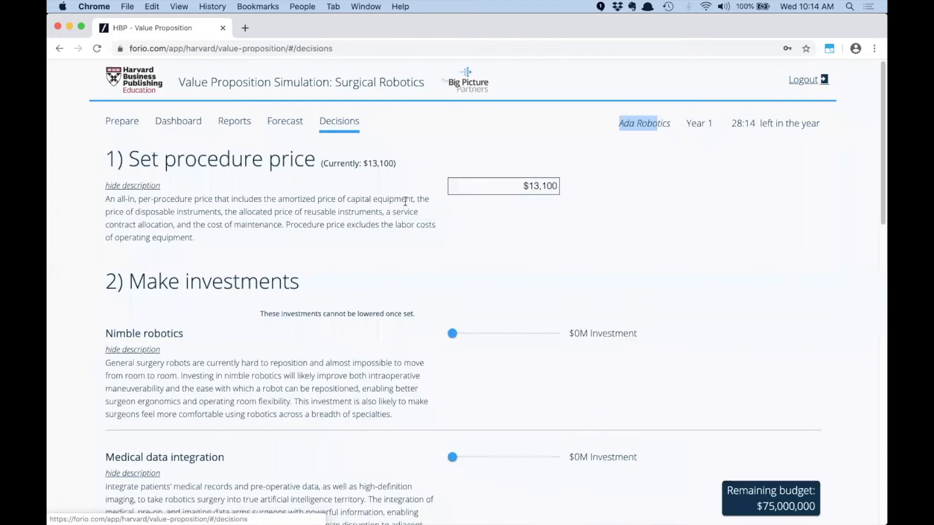
pyautogui.click(537, 183)
pyautogui.scroll(-15, 482, 237)
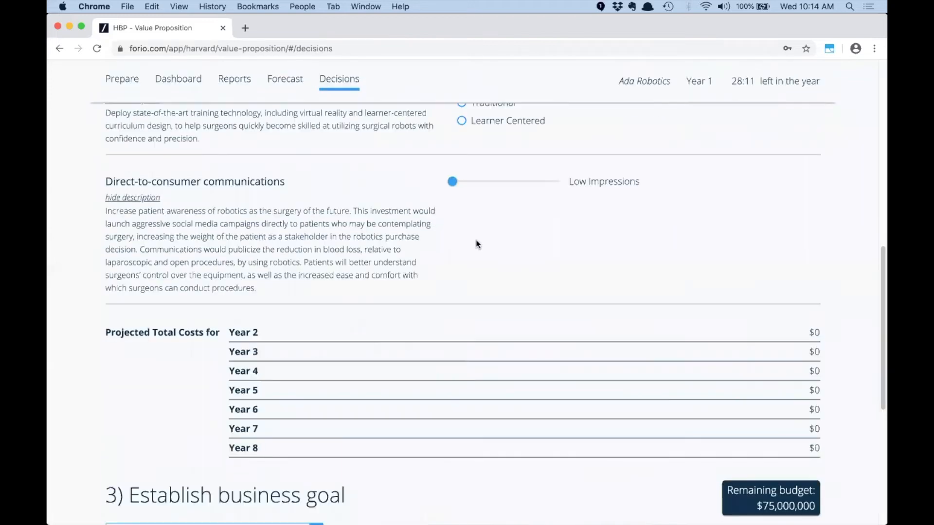
pyautogui.moveTo(452, 181); pyautogui.dragTo(542, 180)
pyautogui.scroll(-6, 247, 258)
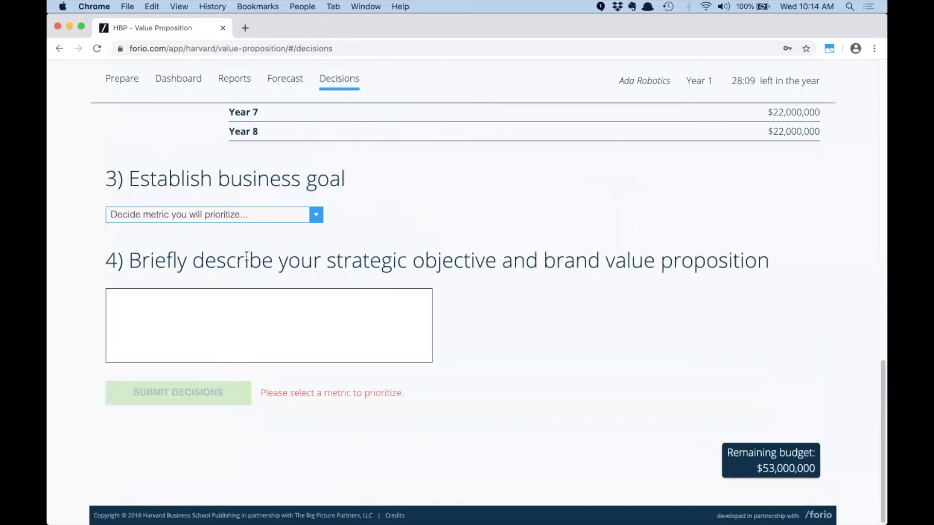
pyautogui.click(241, 215)
pyautogui.click(244, 229)
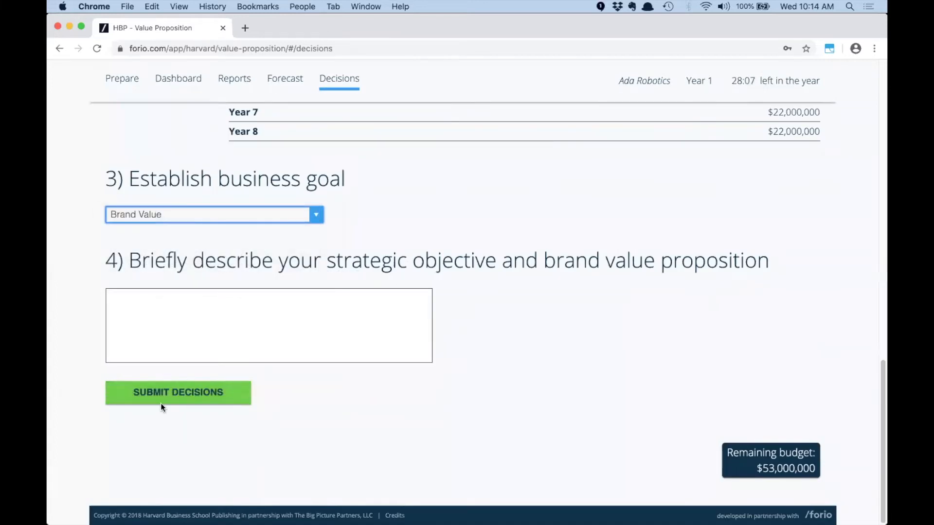
pyautogui.click(160, 403)
pyautogui.click(484, 327)
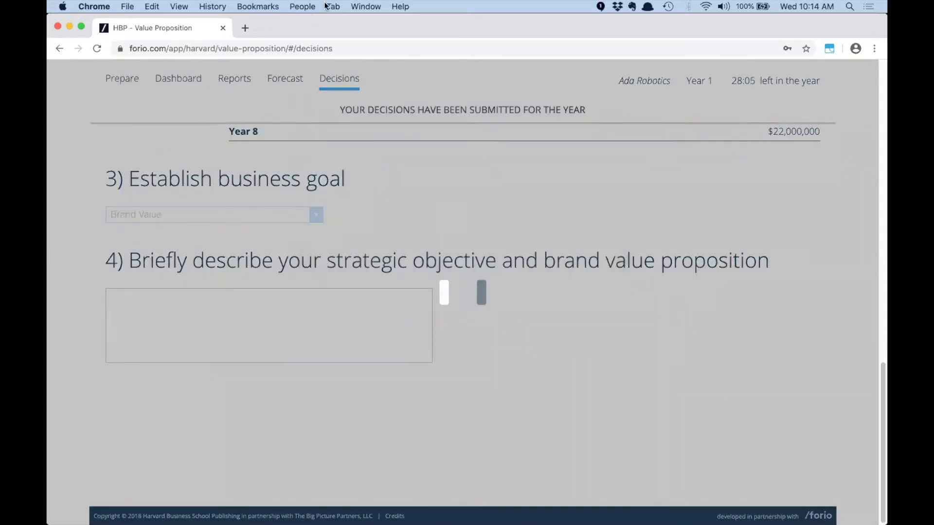
# Submit Lamarr, Inc.'s decisions: $42M nimble robotics, $14M data integration, medium ads, Brand Value goal
pyautogui.click(306, 6)
pyautogui.click(346, 95)
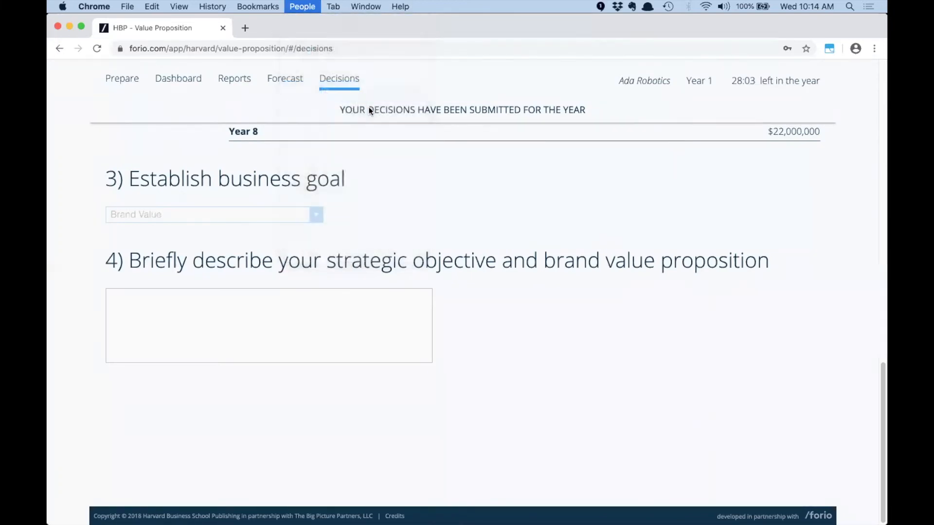
pyautogui.click(338, 121)
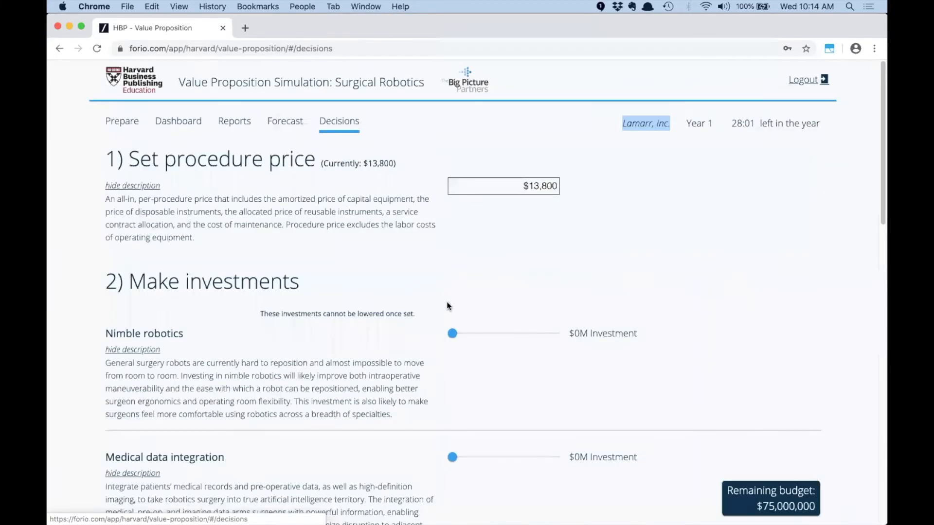
pyautogui.moveTo(452, 334); pyautogui.dragTo(538, 334)
pyautogui.moveTo(452, 457); pyautogui.dragTo(476, 457)
pyautogui.scroll(-10, 421, 177)
pyautogui.moveTo(452, 166); pyautogui.dragTo(494, 165)
pyautogui.scroll(-6, 365, 233)
pyautogui.click(272, 220)
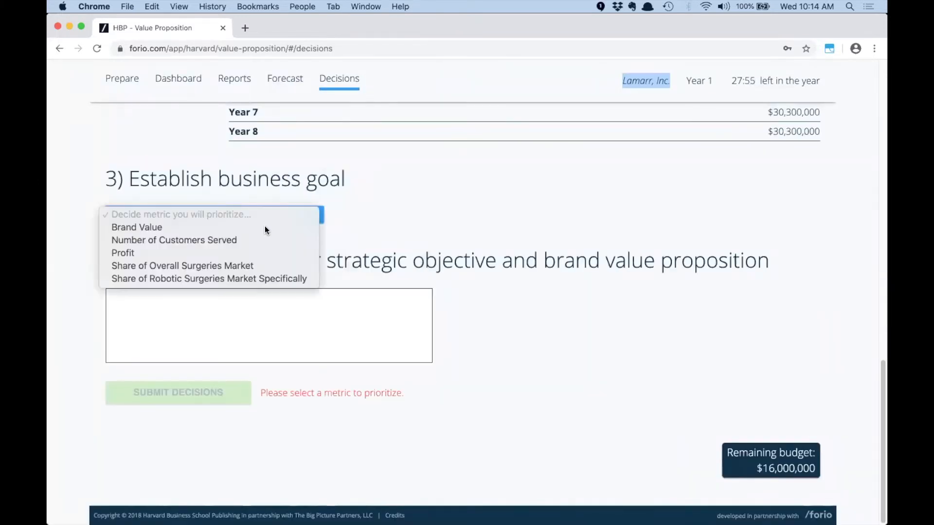
pyautogui.click(260, 230)
pyautogui.click(146, 384)
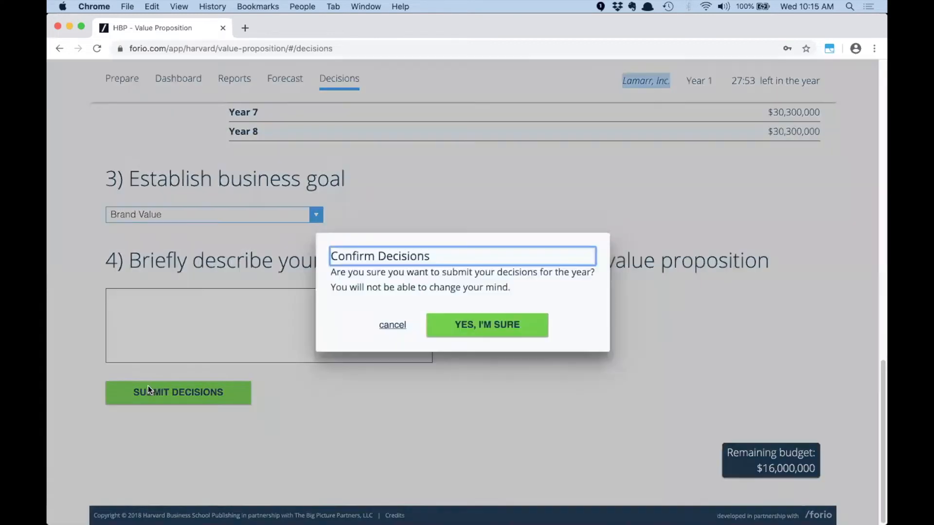
pyautogui.click(487, 315)
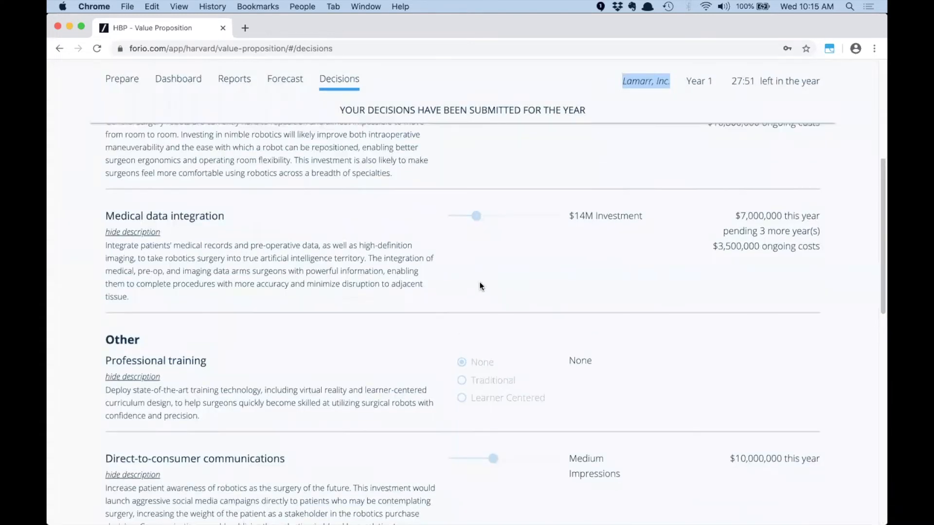
pyautogui.click(292, 6)
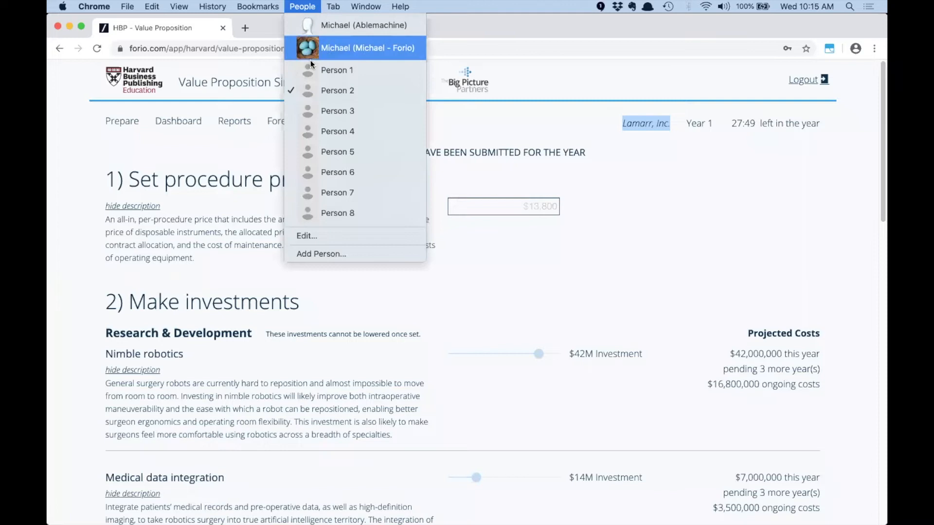
# Submit Telkes Medical's decisions with High ads, Traditional training and Number of Customers Served goal
pyautogui.click(311, 63)
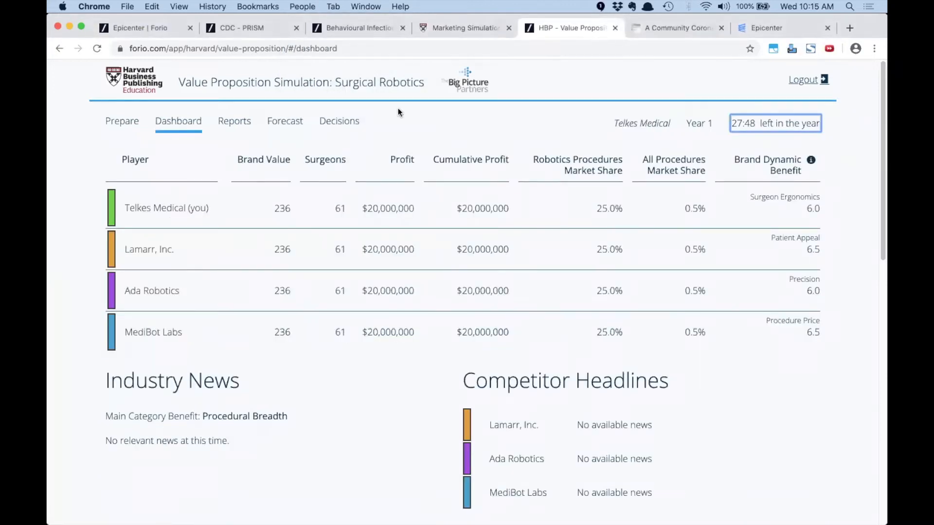
pyautogui.click(340, 121)
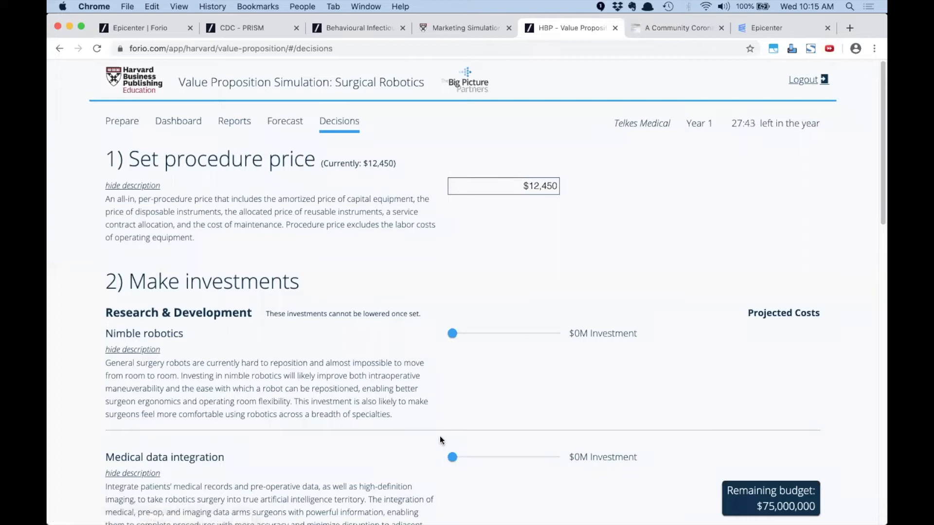
pyautogui.scroll(-8, 440, 436)
pyautogui.moveTo(450, 310); pyautogui.dragTo(551, 310)
pyautogui.click(462, 232)
pyautogui.scroll(-8, 403, 252)
pyautogui.click(268, 283)
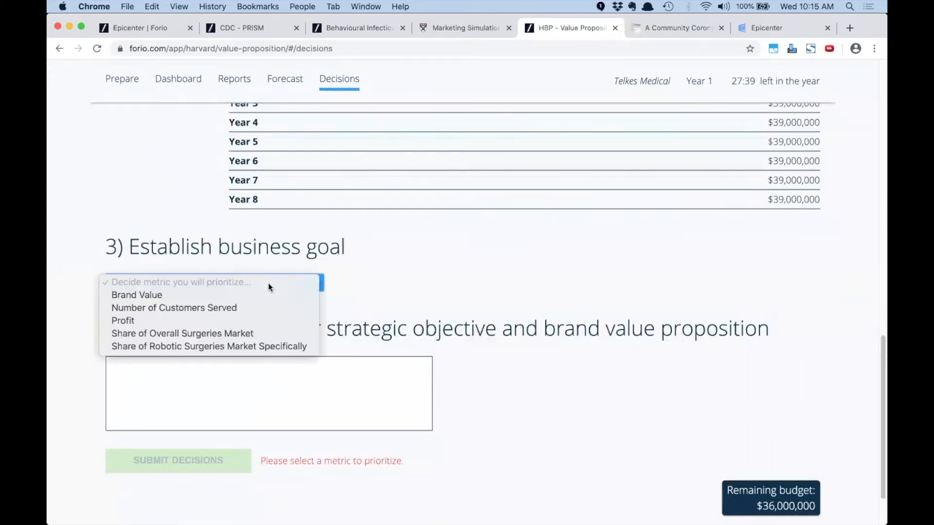
pyautogui.click(262, 308)
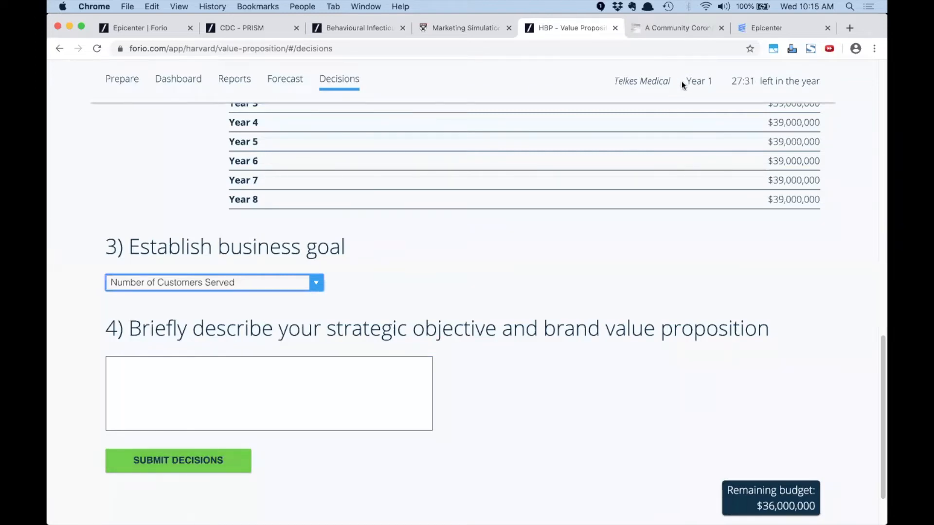
pyautogui.moveTo(682, 80); pyautogui.dragTo(721, 79)
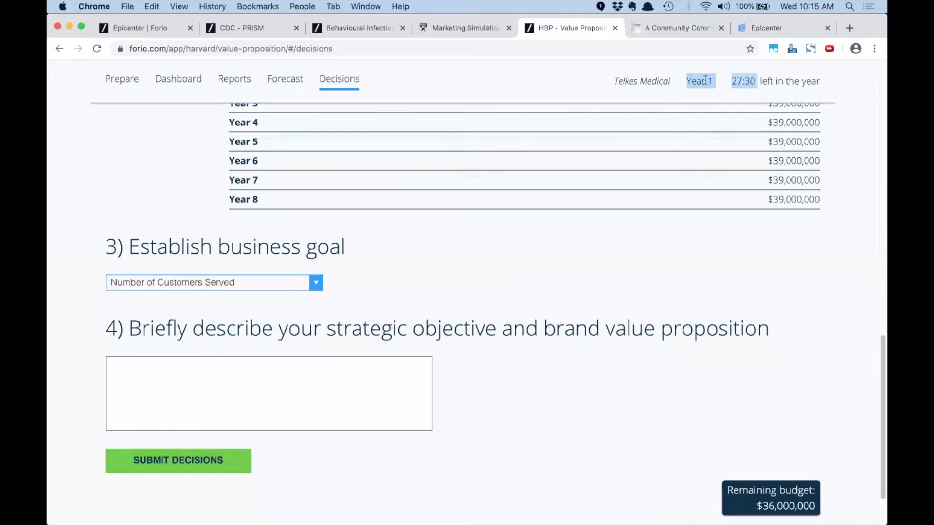
pyautogui.click(202, 464)
pyautogui.click(501, 322)
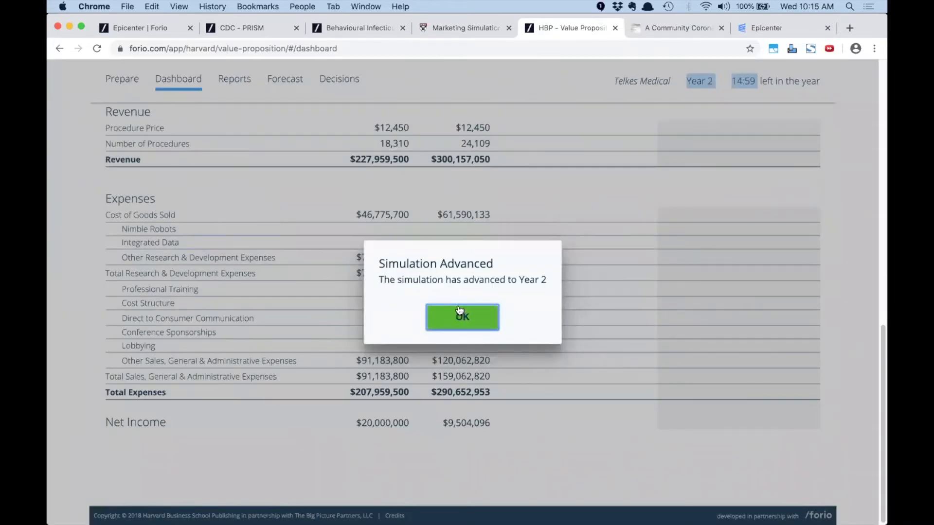
# Dismiss the Year 2 notice and view the Market Share report
pyautogui.click(467, 318)
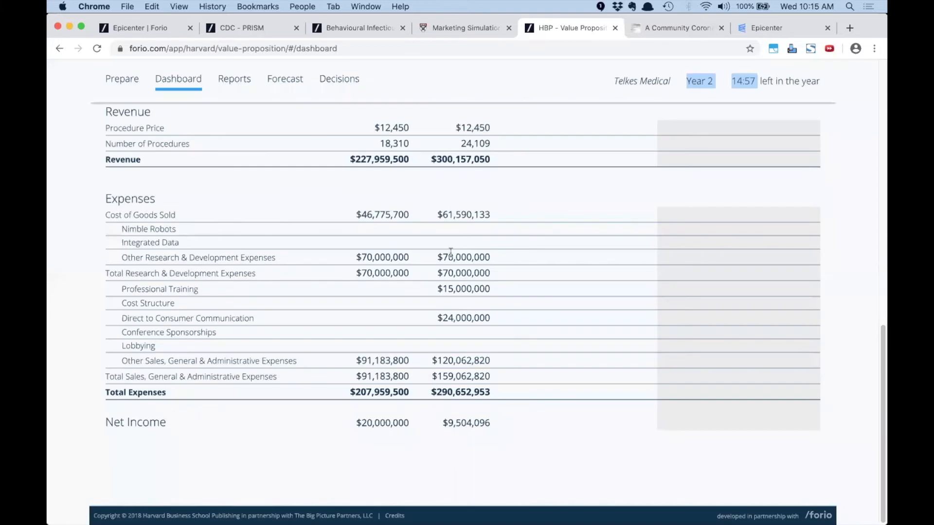
pyautogui.scroll(7, 440, 293)
pyautogui.scroll(6, 440, 293)
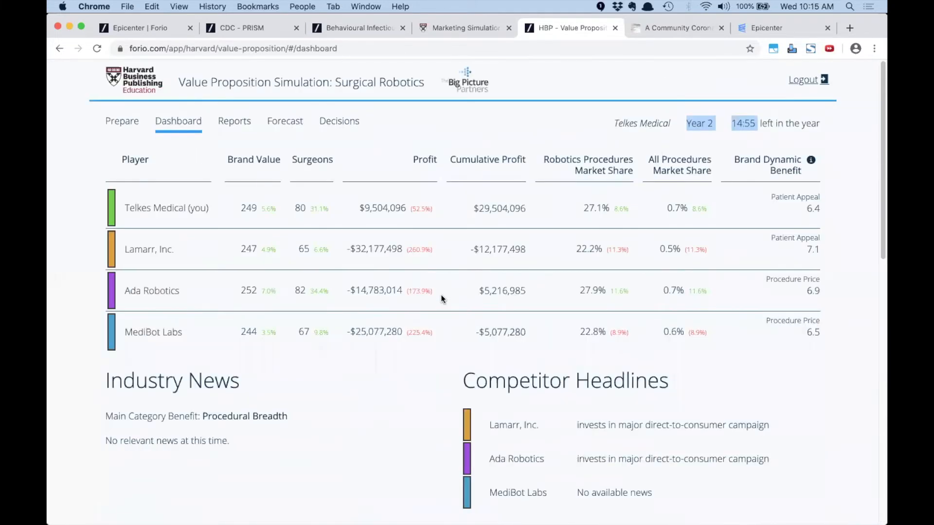
pyautogui.click(236, 122)
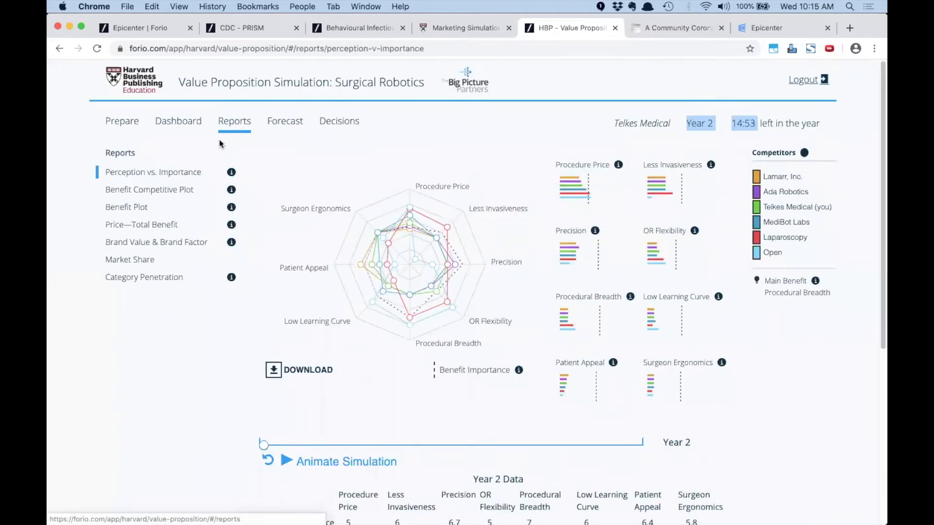
pyautogui.click(144, 265)
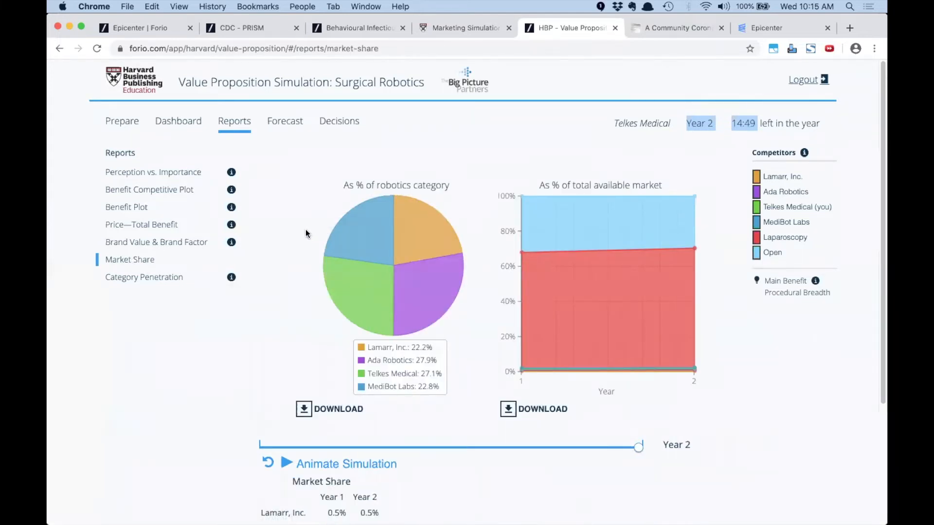
# Show the Year 2 Perception vs. Importance report, then return to the CDC PRISM tab
pyautogui.moveTo(441, 295)
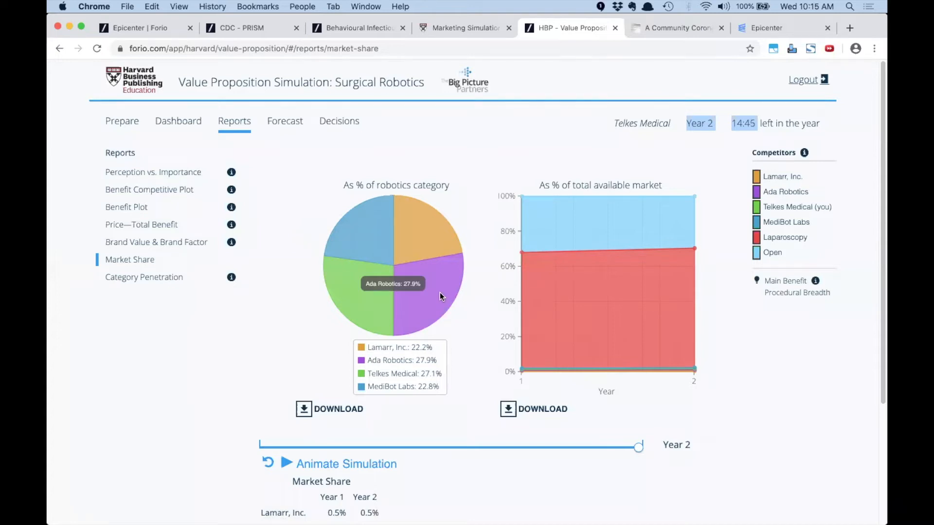
pyautogui.moveTo(434, 254)
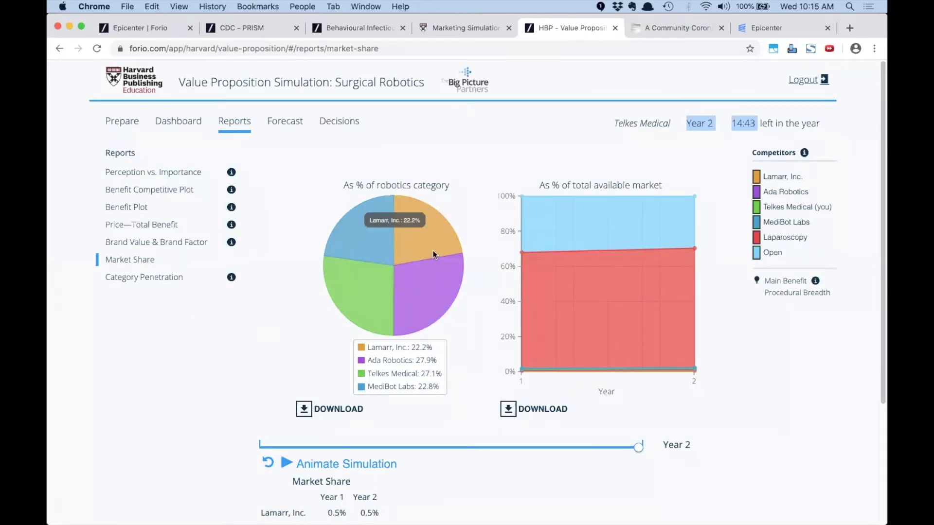
pyautogui.moveTo(382, 277)
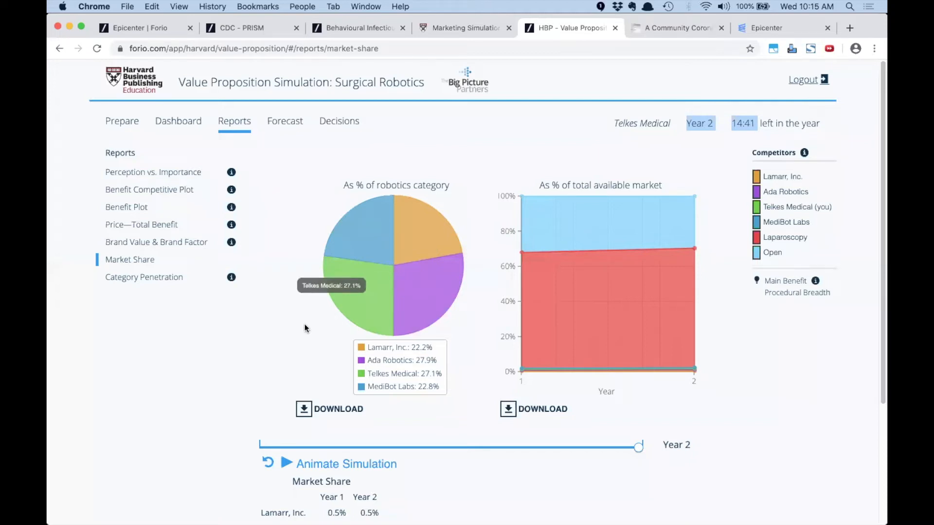
pyautogui.click(121, 173)
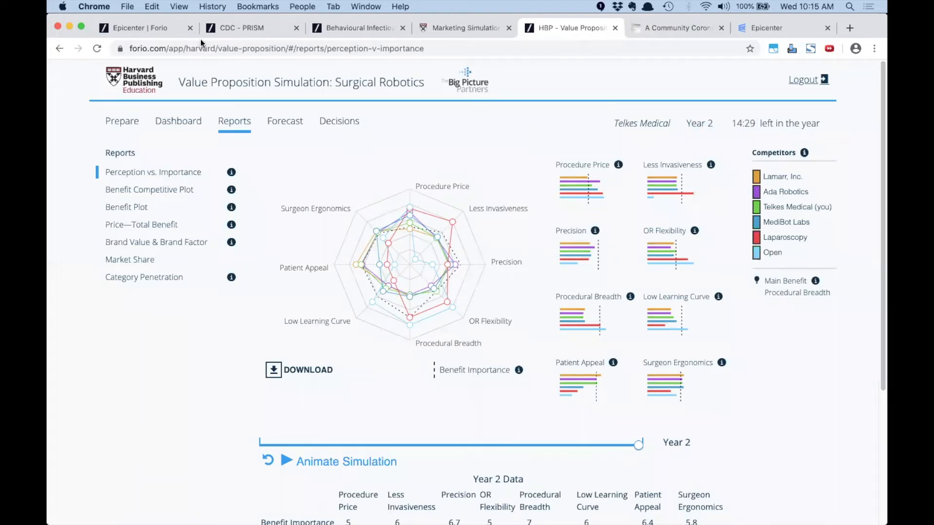
pyautogui.click(253, 28)
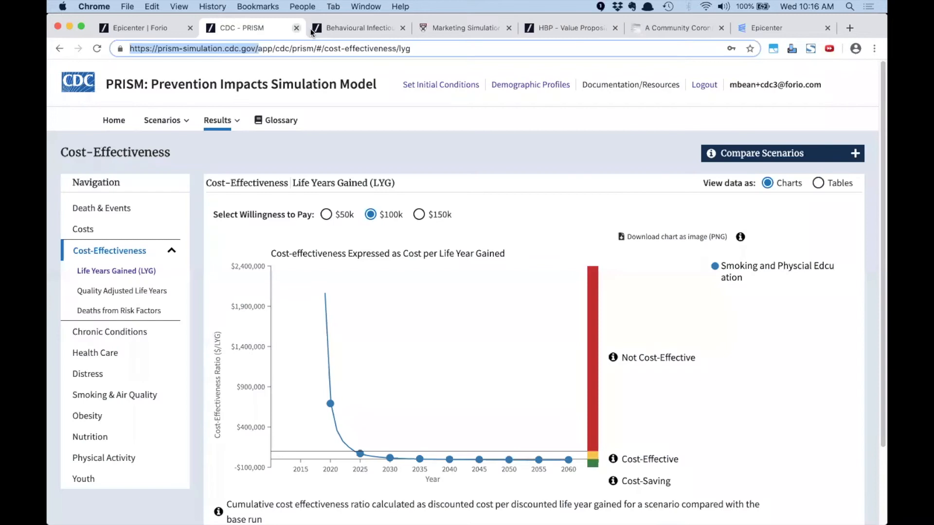
# Check the Behavioural Infectious Disease Simulator, then go to the Marketing Simulation's Y3, Q3 Product Performance page
pyautogui.click(341, 28)
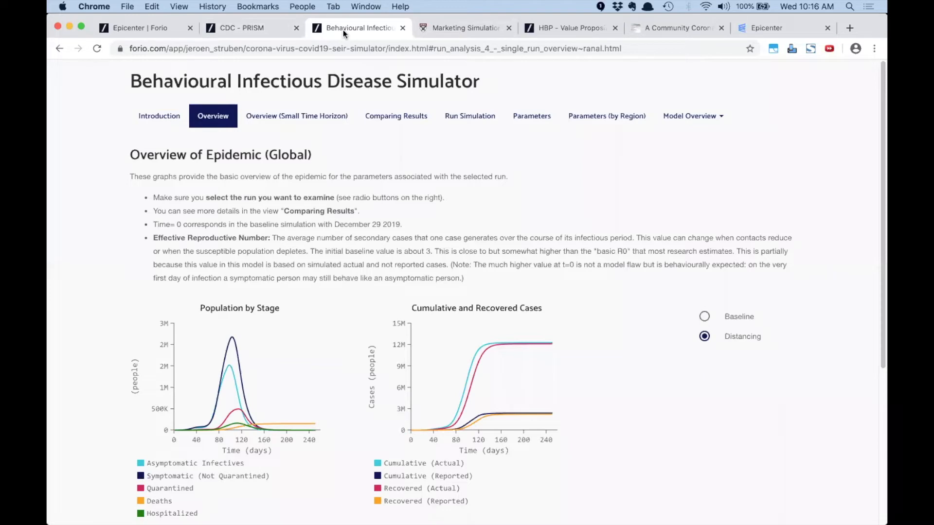
pyautogui.click(456, 29)
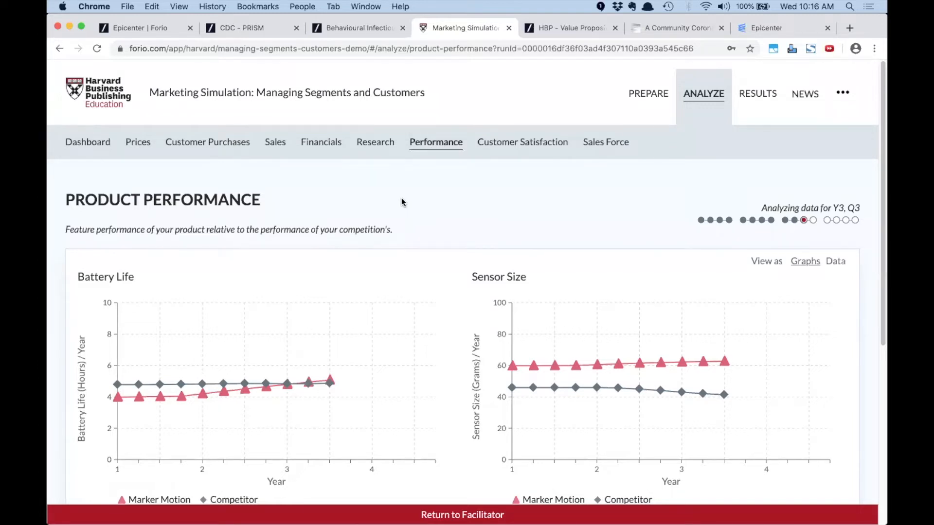
# Return to Telkes Medical's Year 2 Perception vs. Importance report in the Surgical Robotics simulation
pyautogui.click(559, 30)
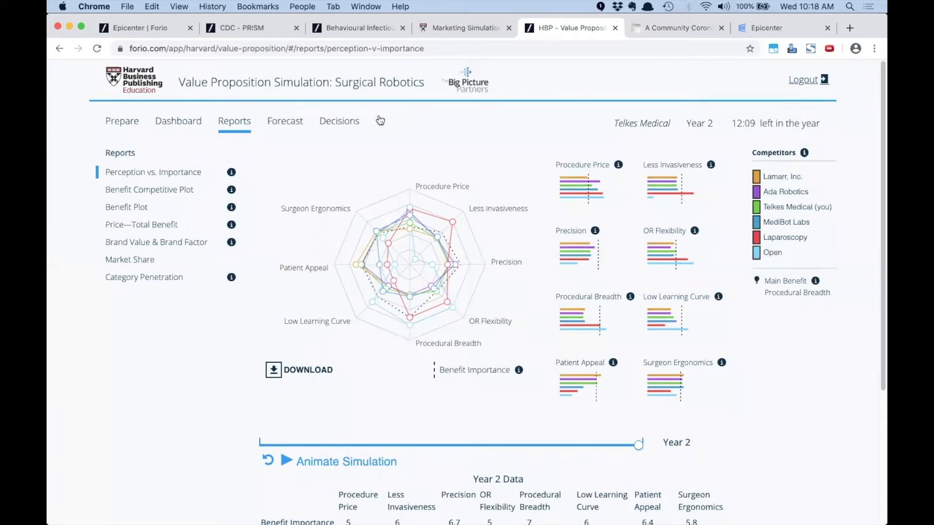
# Show the slide of modelling tool logos (Vensim, Python, Excel, TensorFlow) full screen
pyautogui.press('super+Tab')
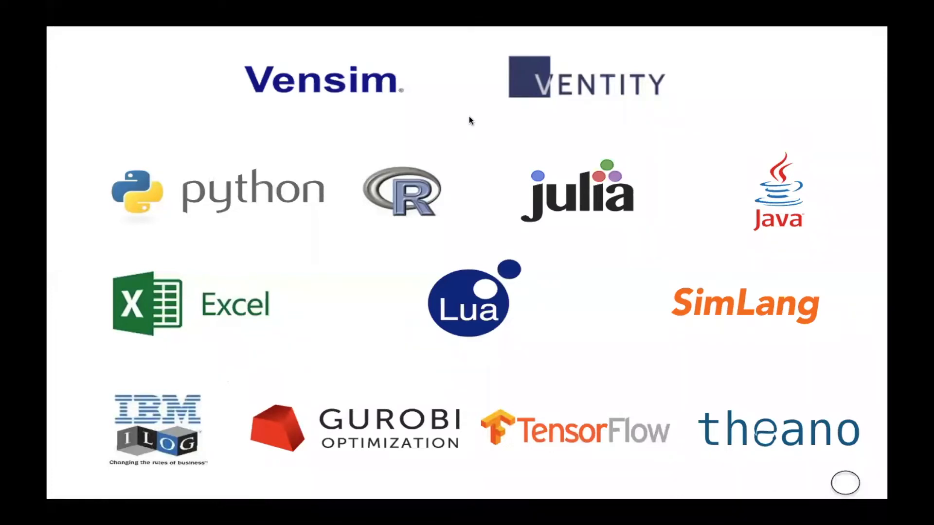
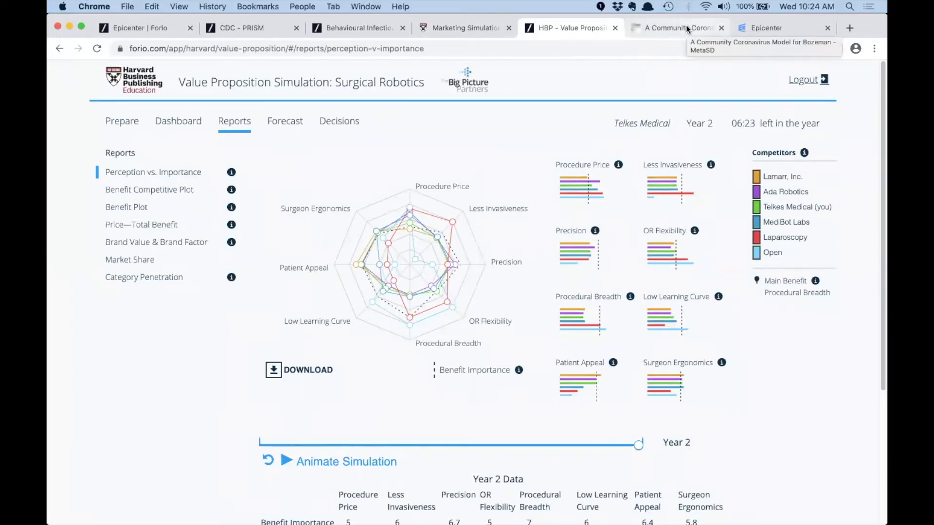
# Read through the MetaSD 'A Community Coronavirus Model' post down to its video and model download links
pyautogui.click(685, 25)
pyautogui.scroll(8, 437, 189)
pyautogui.scroll(-7, 438, 189)
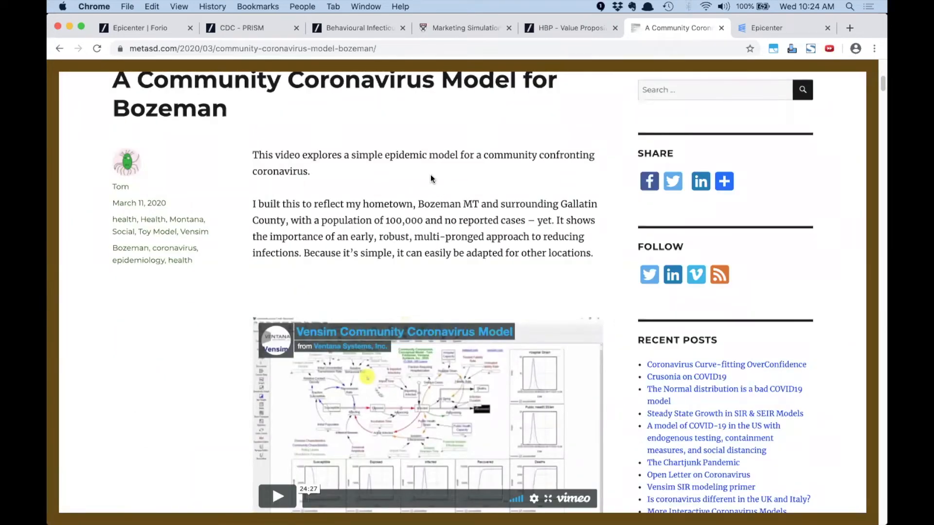
pyautogui.scroll(1, 430, 178)
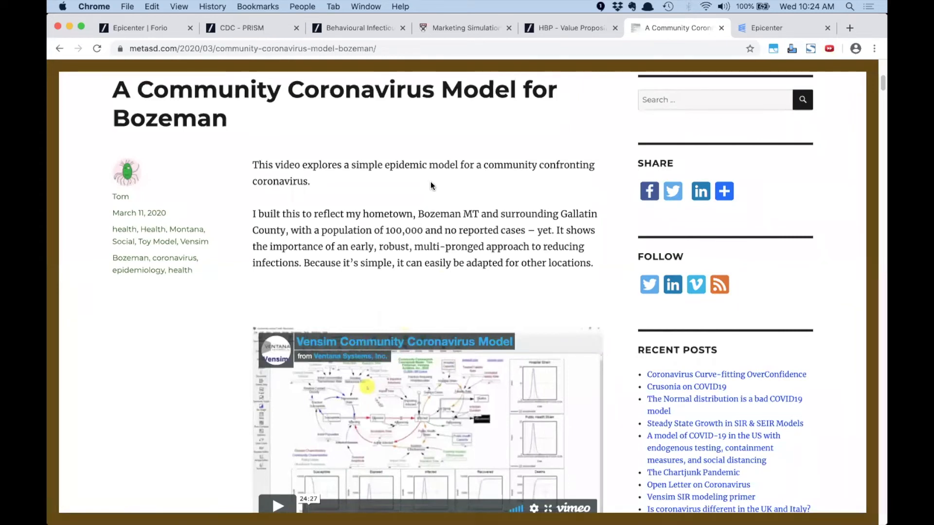
pyautogui.scroll(-3, 431, 182)
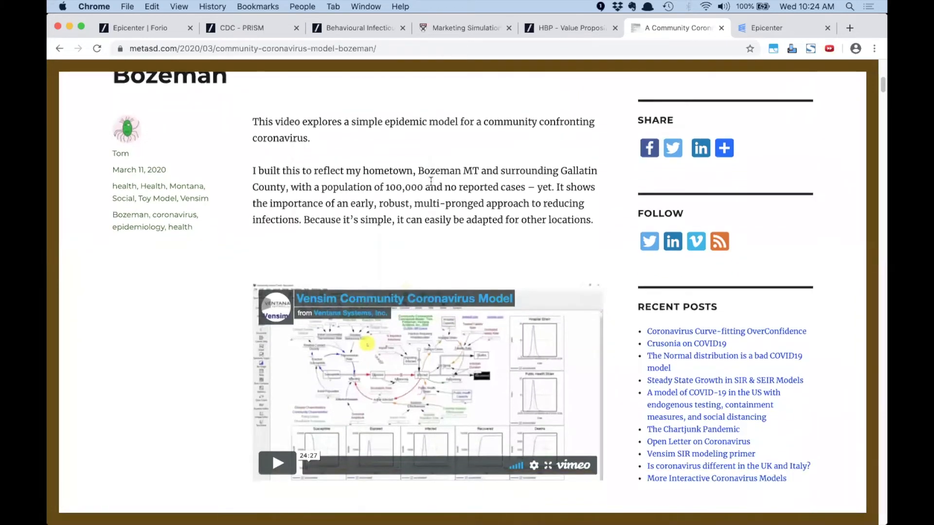
pyautogui.scroll(-10, 431, 181)
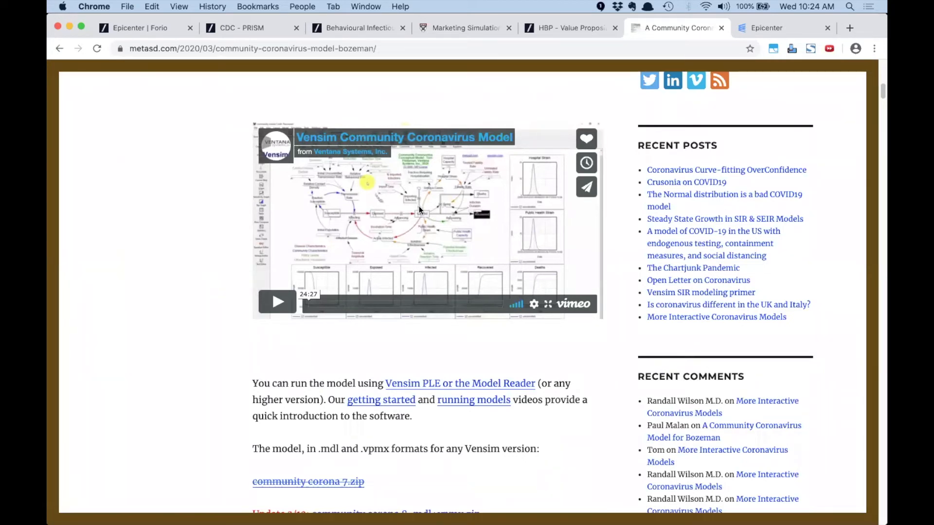
pyautogui.scroll(-5, 421, 242)
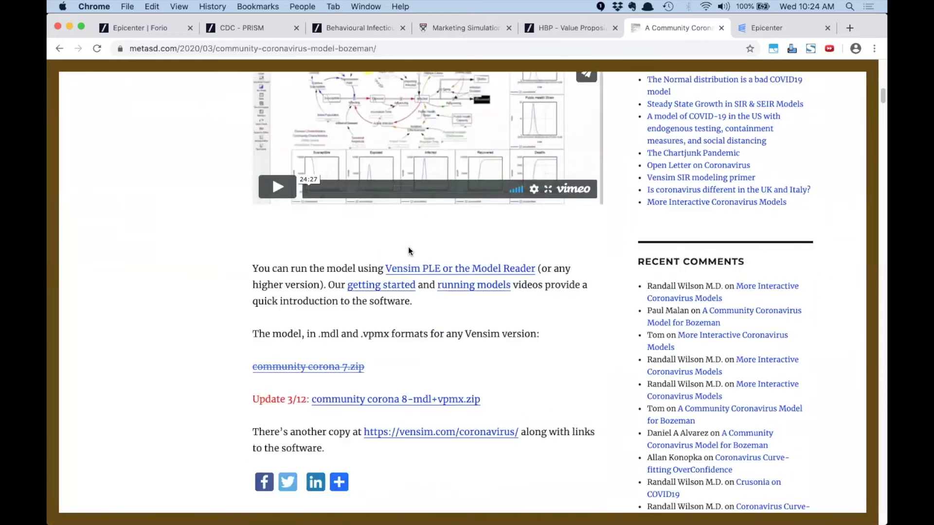
pyautogui.scroll(10, 408, 247)
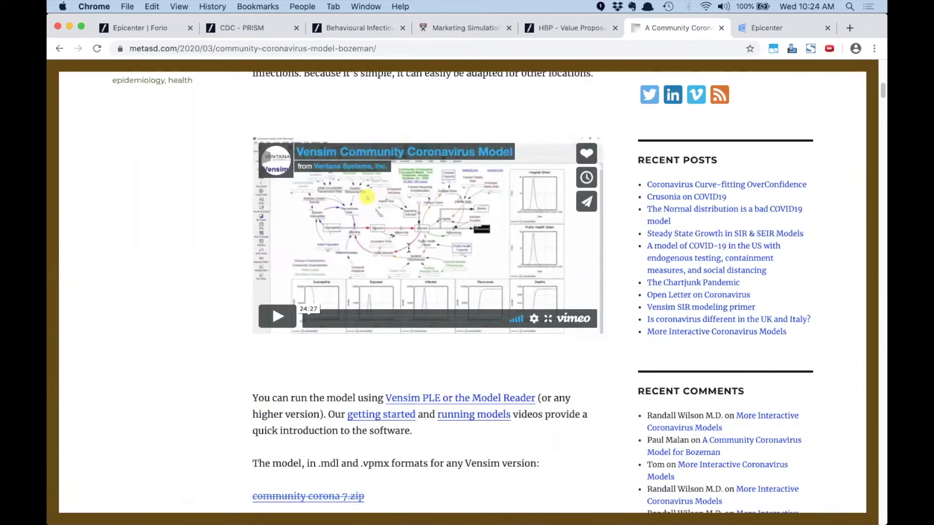
pyautogui.scroll(-8, 407, 247)
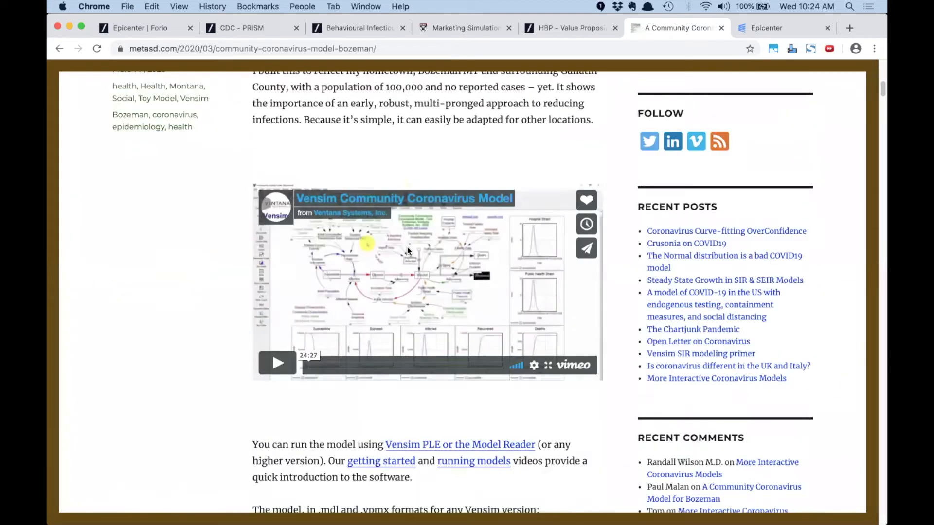
pyautogui.scroll(8, 407, 252)
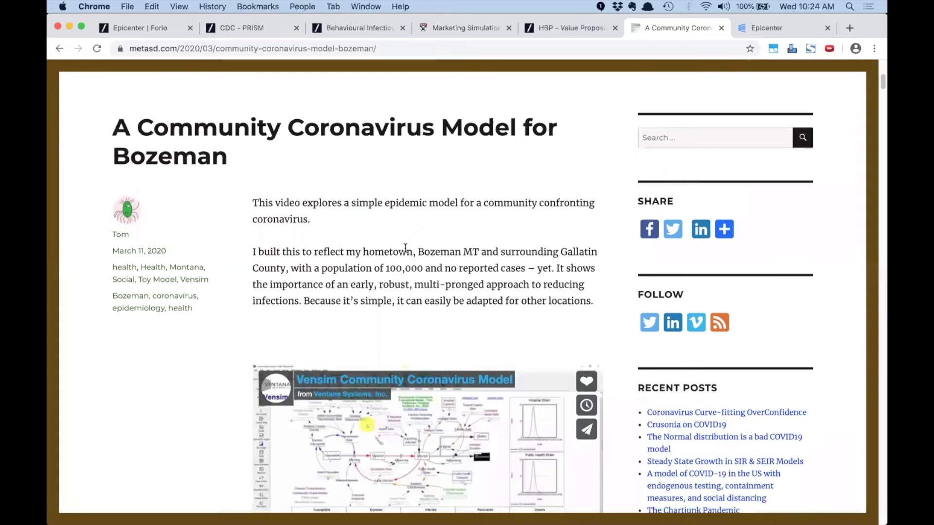
pyautogui.scroll(4, 405, 248)
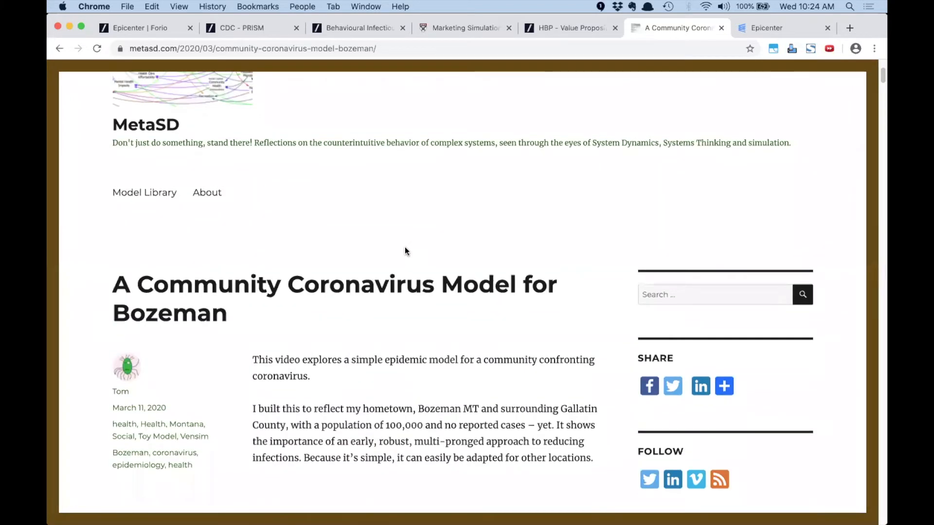
pyautogui.scroll(2, 404, 250)
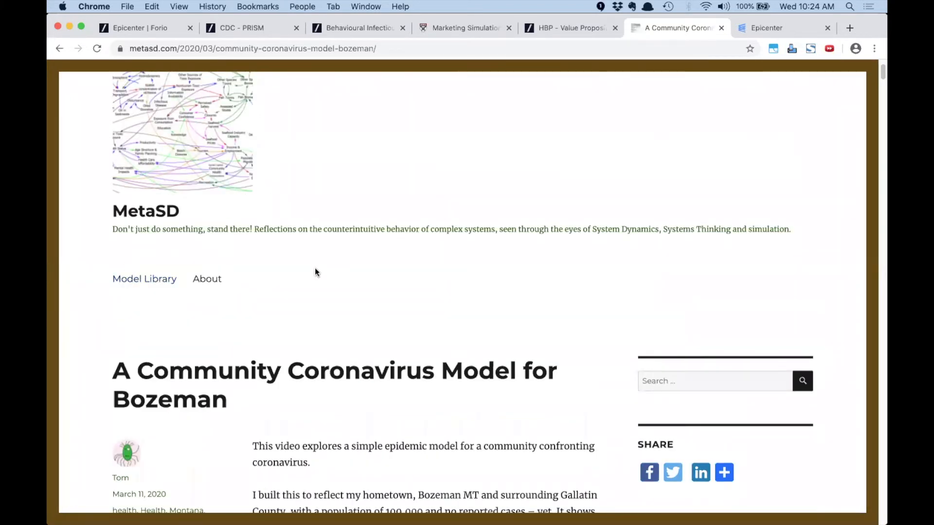
pyautogui.scroll(-5, 315, 271)
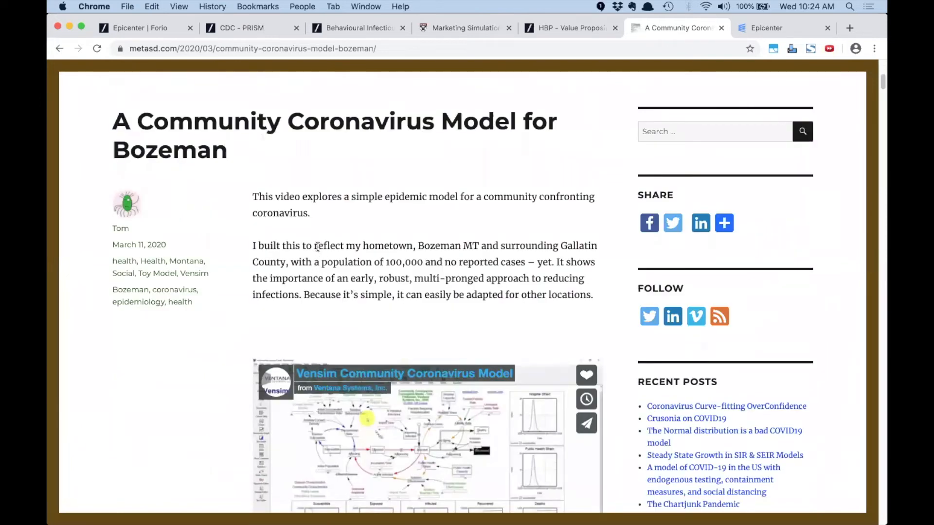
pyautogui.scroll(-7, 314, 252)
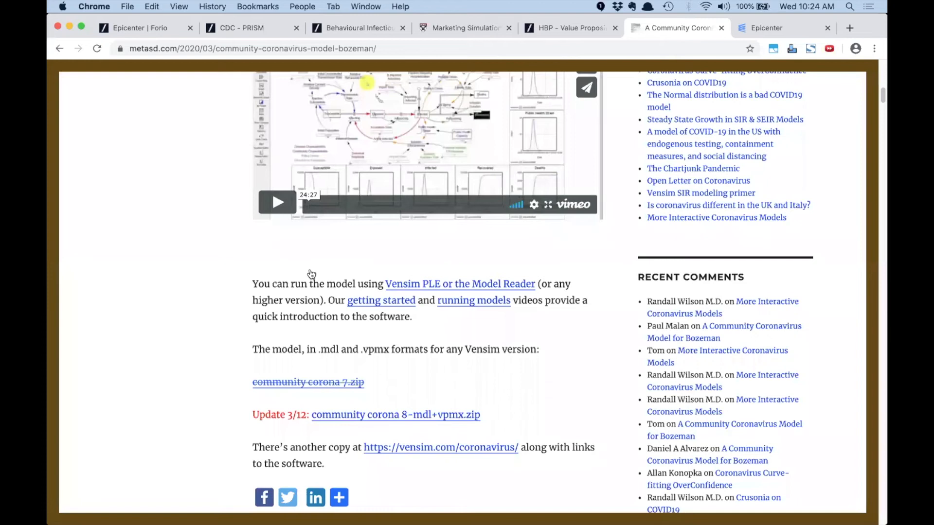
pyautogui.press('super+Tab')
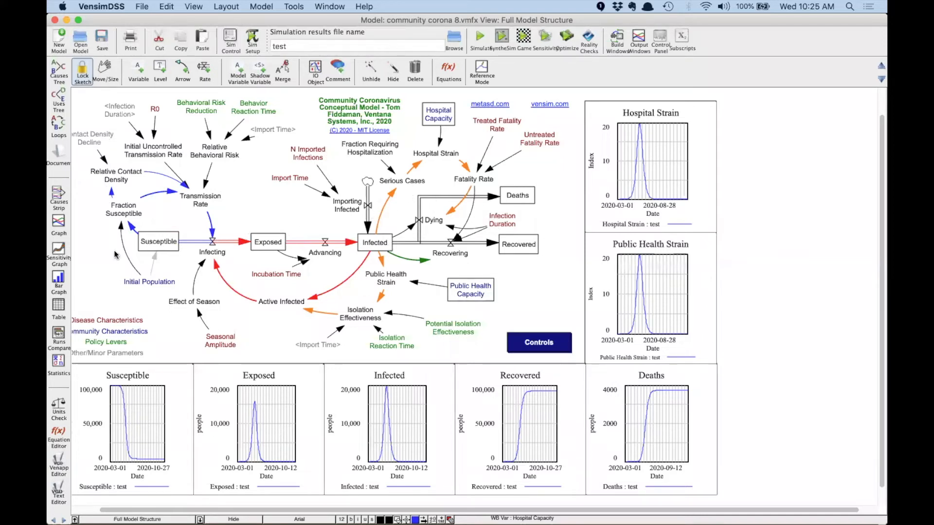
# Inspect the community corona model's variables and Policy Exploration controls, then return to Full Model Structure
pyautogui.moveTo(161, 245)
pyautogui.moveTo(506, 246)
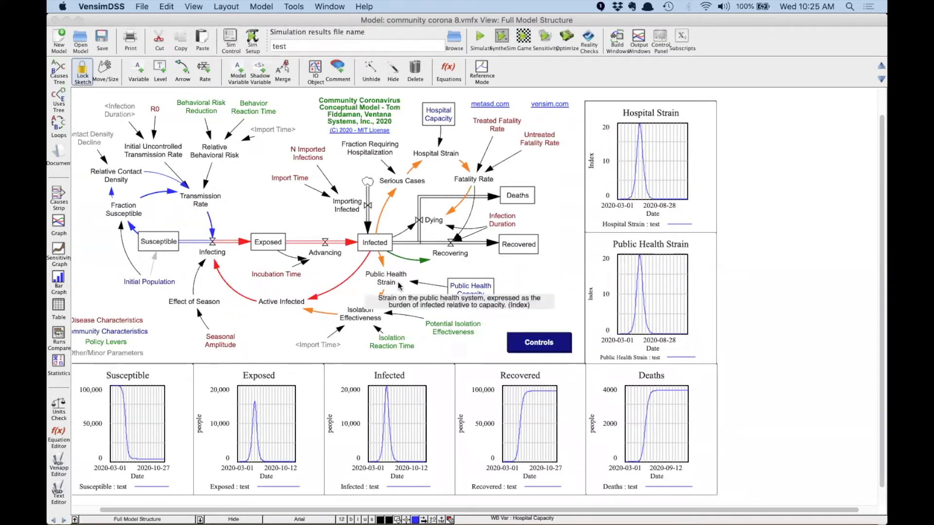
pyautogui.moveTo(443, 324)
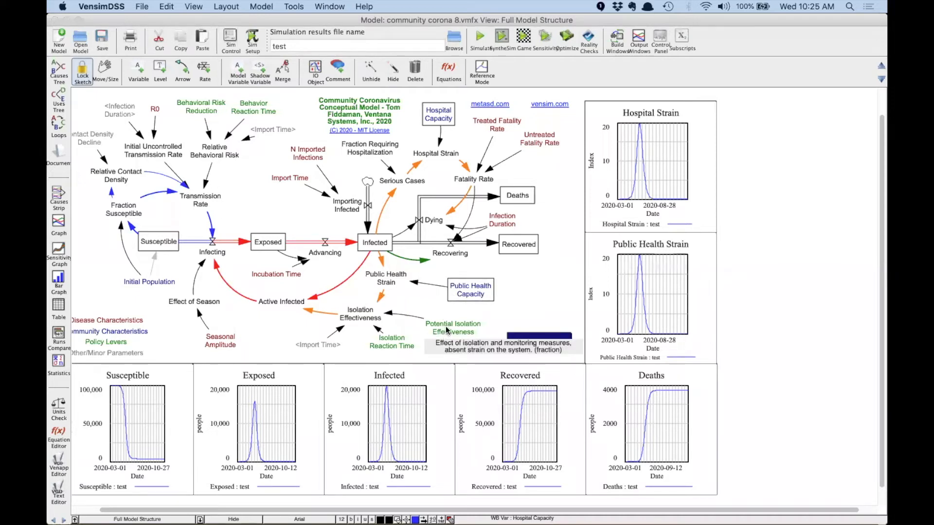
pyautogui.moveTo(394, 348)
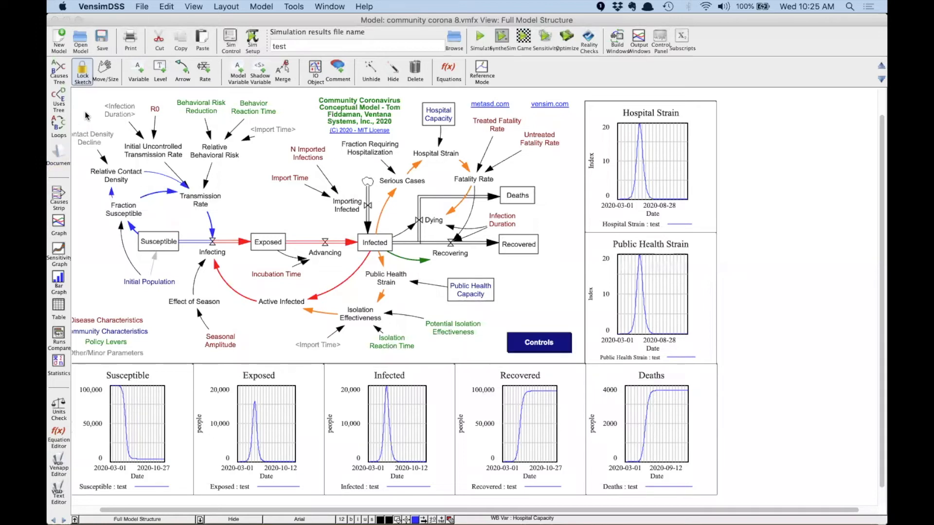
pyautogui.click(536, 341)
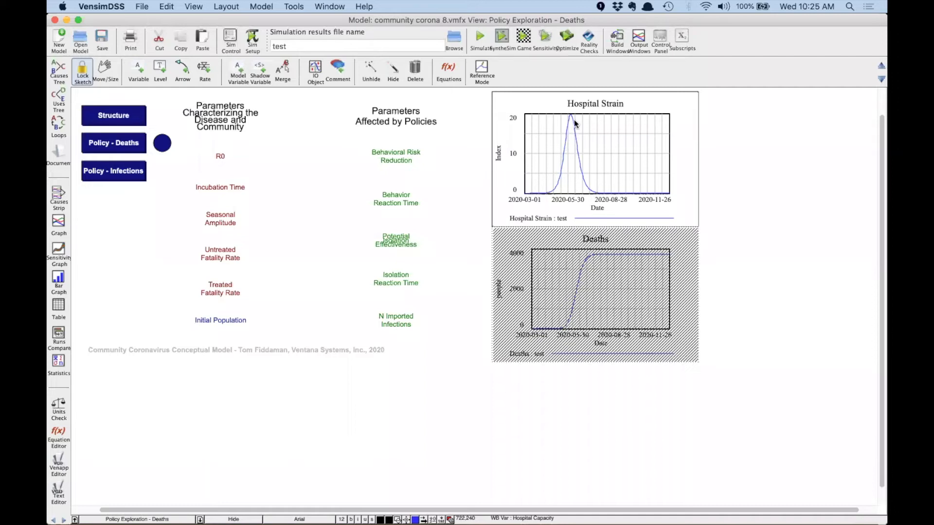
pyautogui.click(120, 117)
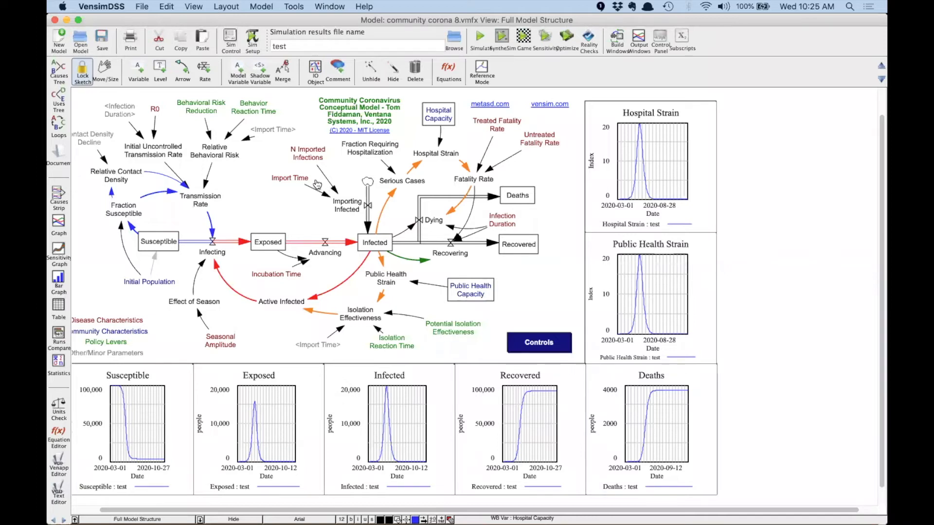
pyautogui.press('super+Tab')
# Start a new Epicenter project named 'COVID-19 Community Simulation', letting the project ID auto-fill
pyautogui.click(762, 29)
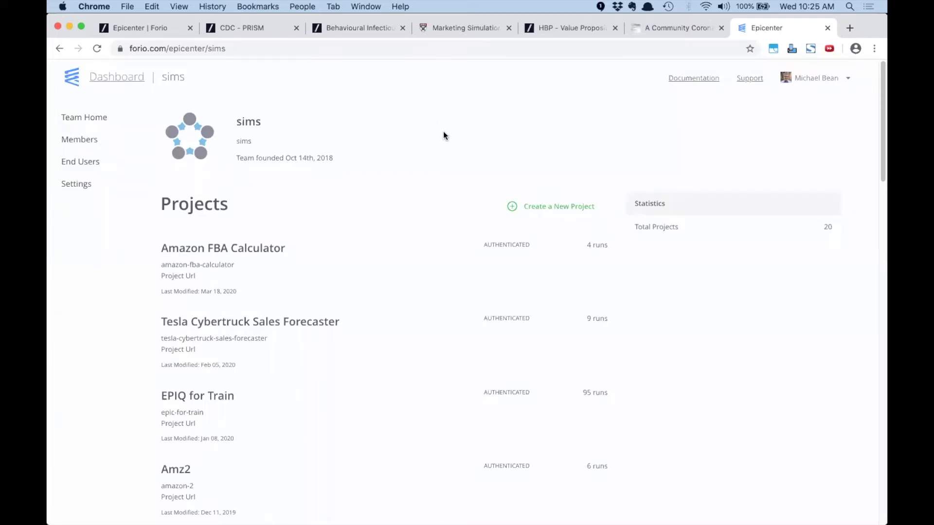
pyautogui.click(551, 208)
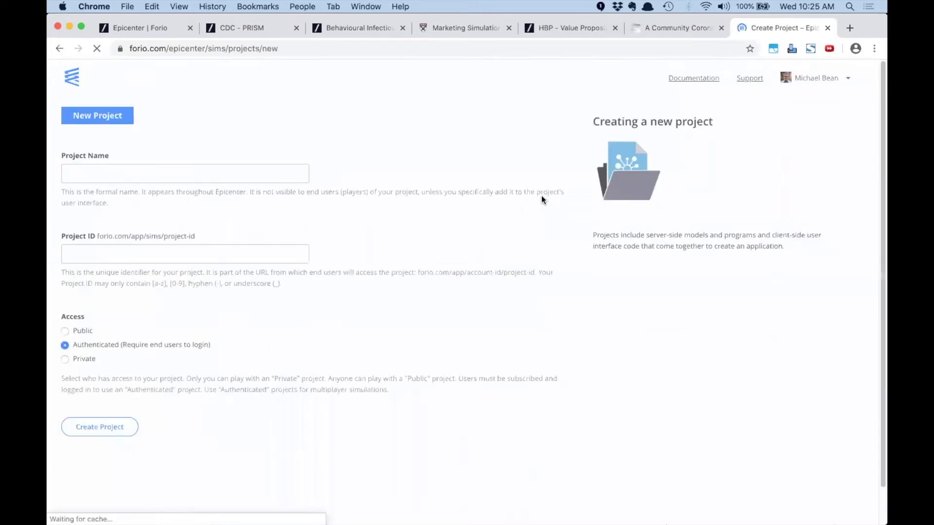
pyautogui.click(146, 171)
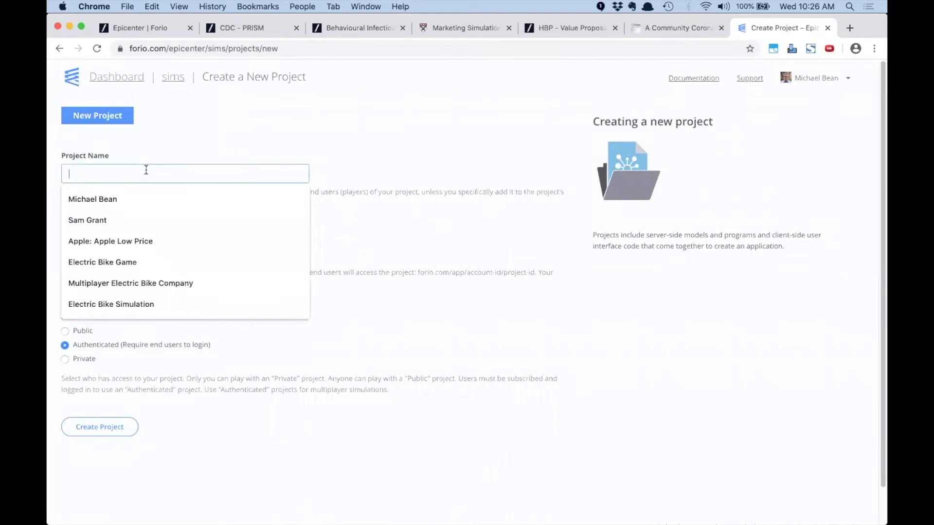
pyautogui.write('covi')
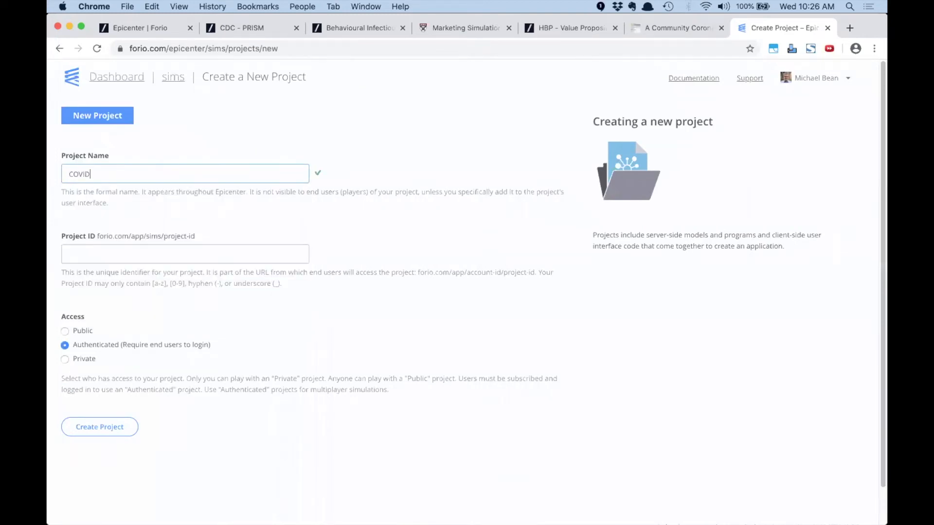
pyautogui.write(' Scenario')
pyautogui.press('BackSpace')
pyautogui.press('BackSpace')
pyautogui.press('BackSpace')
pyautogui.write('ommunicati')
pyautogui.press('BackSpace')
pyautogui.press('BackSpace')
pyautogui.press('BackSpace')
pyautogui.write('ty Simulation')
pyautogui.press('Tab')
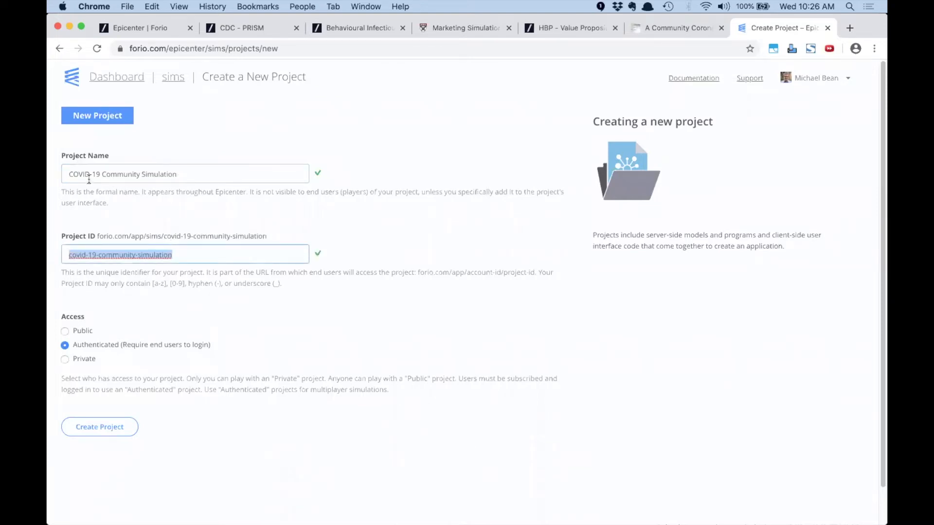
# Delete the word 'simulation' from the auto-filled project ID
pyautogui.click(99, 236)
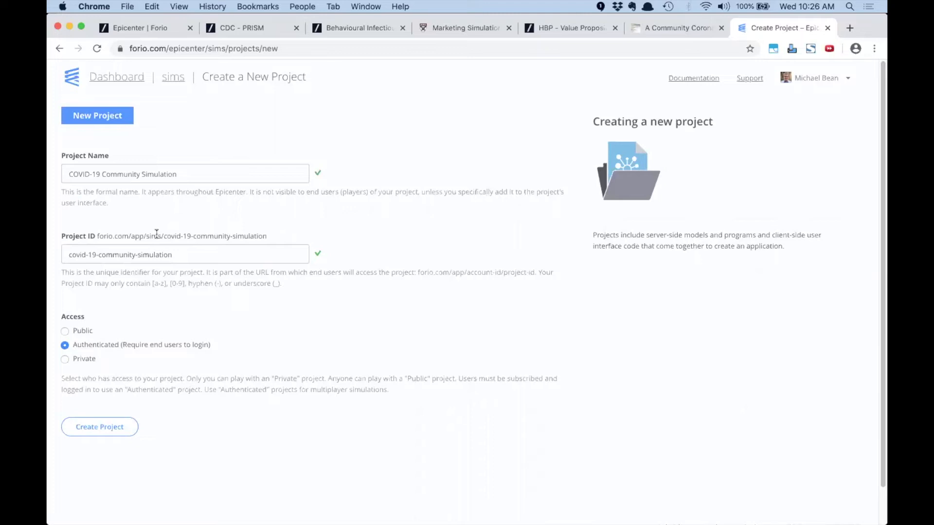
pyautogui.moveTo(146, 235); pyautogui.dragTo(302, 229)
pyautogui.click(304, 228)
pyautogui.moveTo(186, 255); pyautogui.dragTo(137, 253)
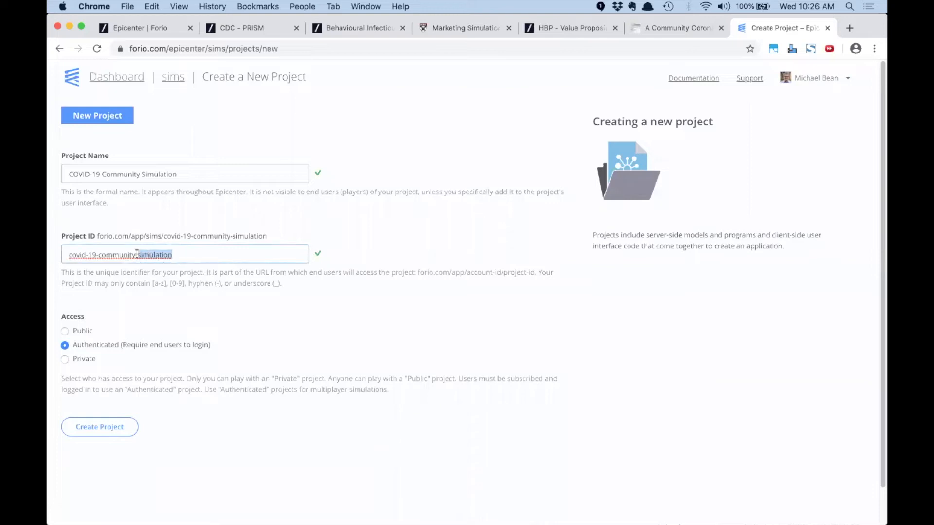
pyautogui.press('BackSpace')
pyautogui.press('BackSpace')
# Finish the ID as covid-19-community, set access to Private, and create the project
pyautogui.click(189, 280)
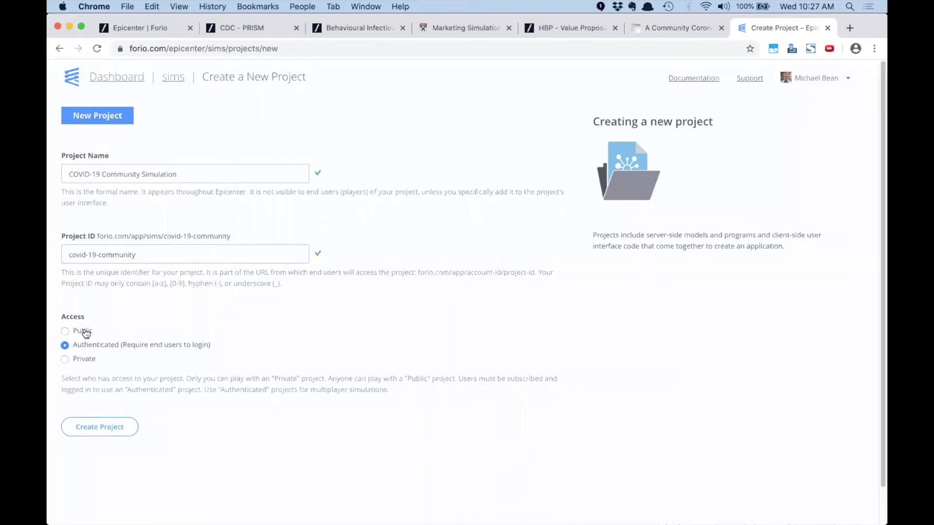
pyautogui.click(89, 360)
pyautogui.click(85, 331)
pyautogui.click(85, 360)
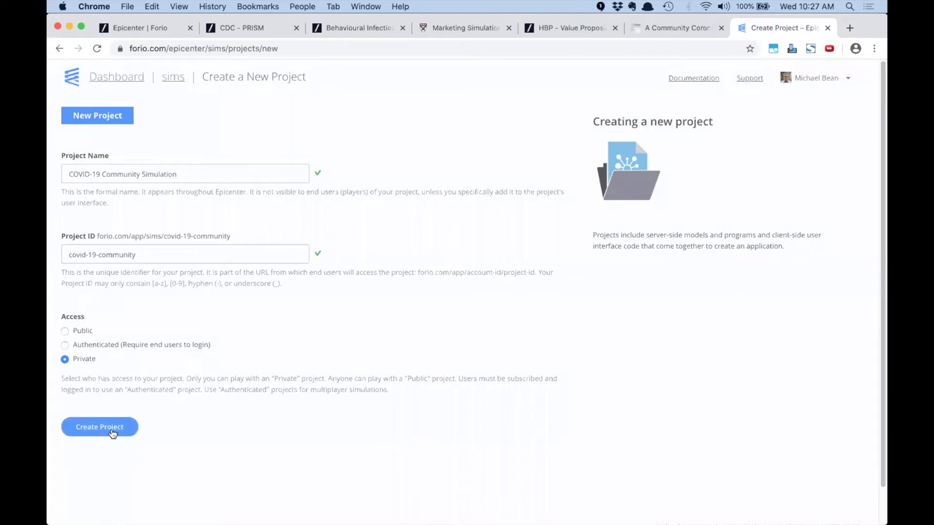
pyautogui.click(111, 430)
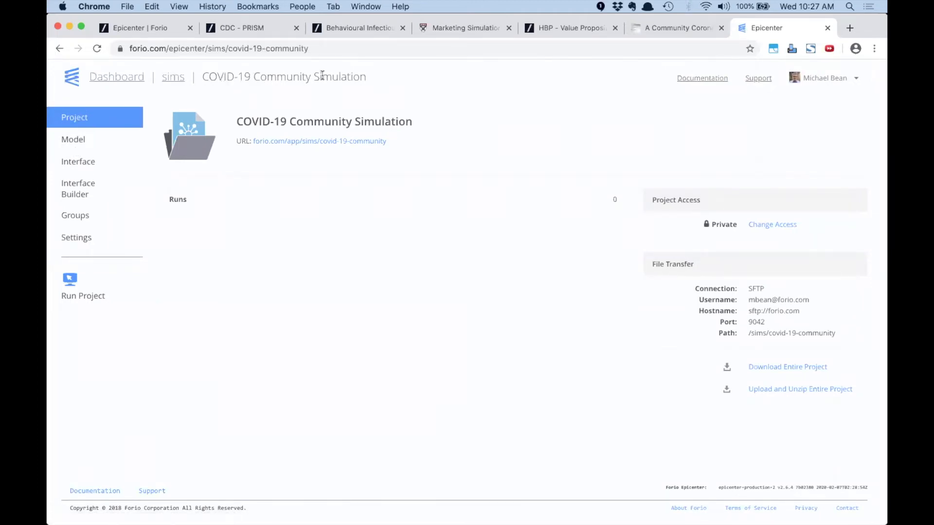
# Check the project's empty model files list and its private interface folder
pyautogui.click(79, 142)
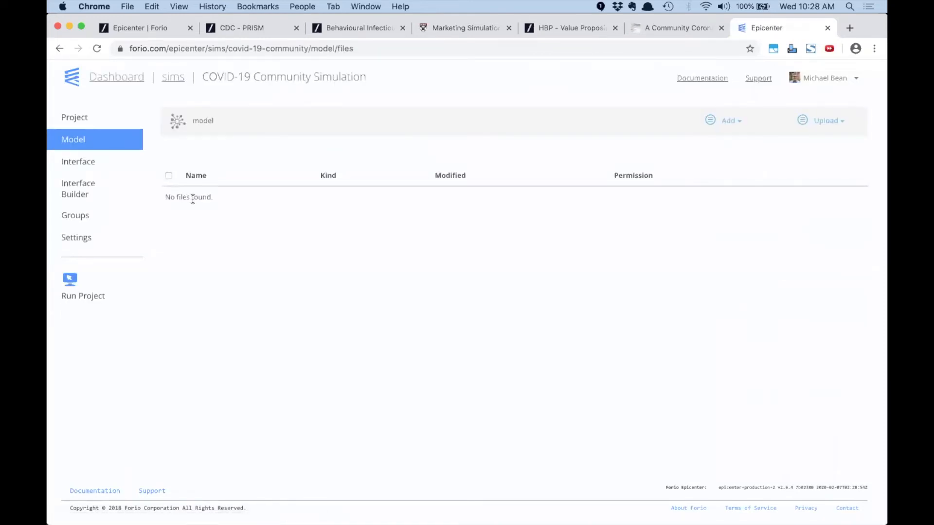
pyautogui.moveTo(213, 198); pyautogui.dragTo(193, 198)
pyautogui.click(246, 221)
pyautogui.click(82, 163)
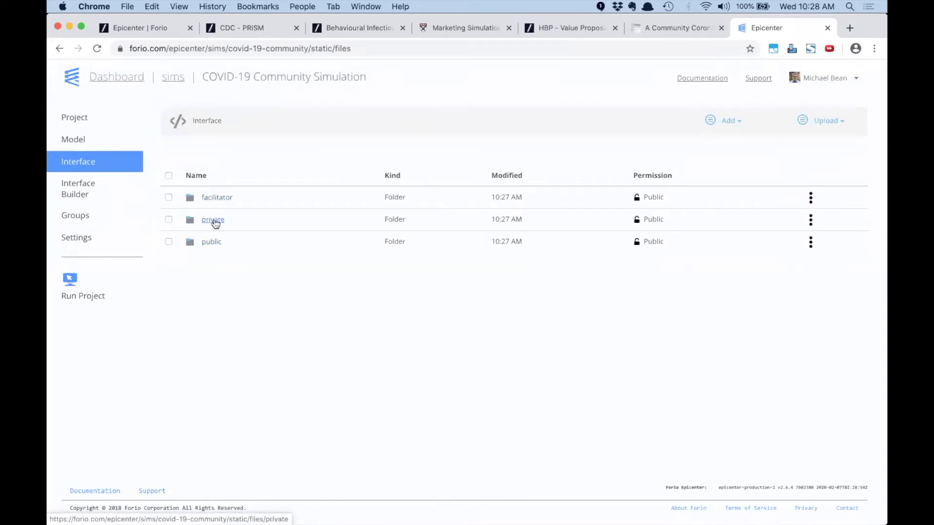
pyautogui.click(213, 221)
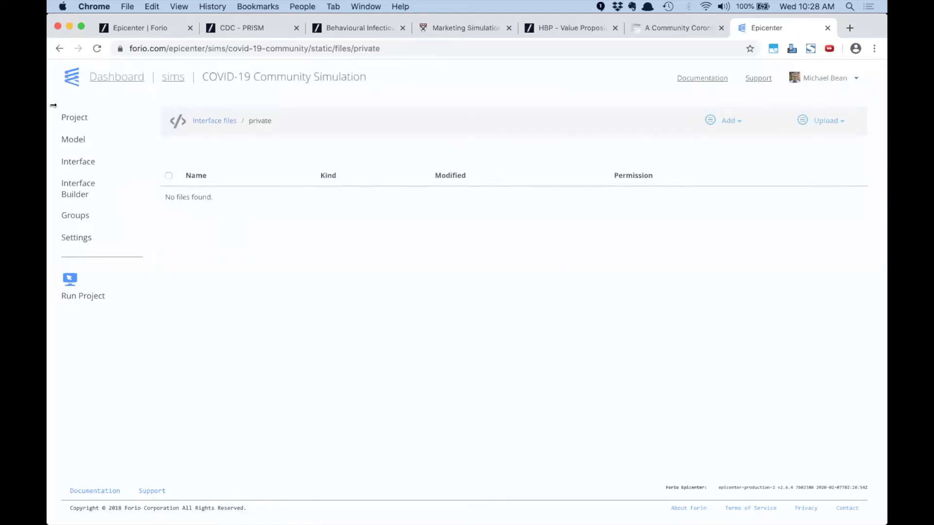
# Try the project's public page, which is unavailable, then go back to the model files
pyautogui.click(78, 121)
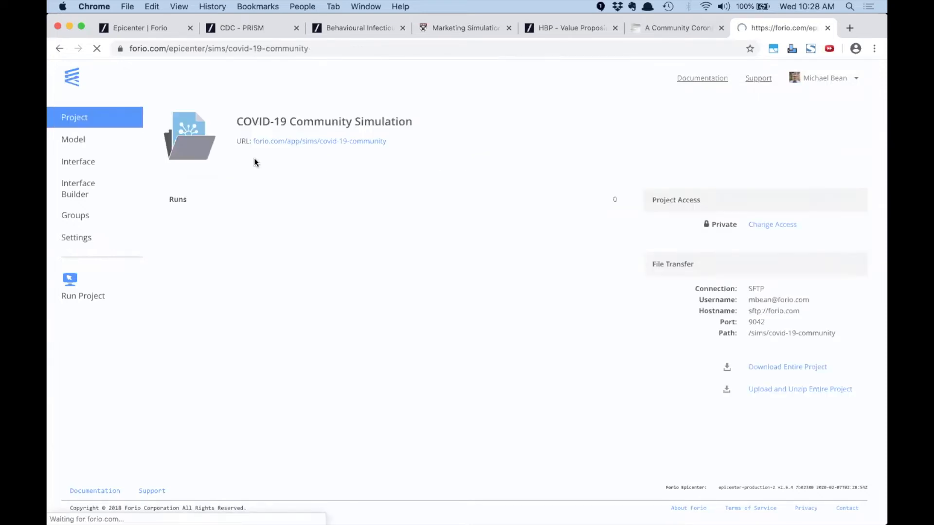
pyautogui.click(320, 143)
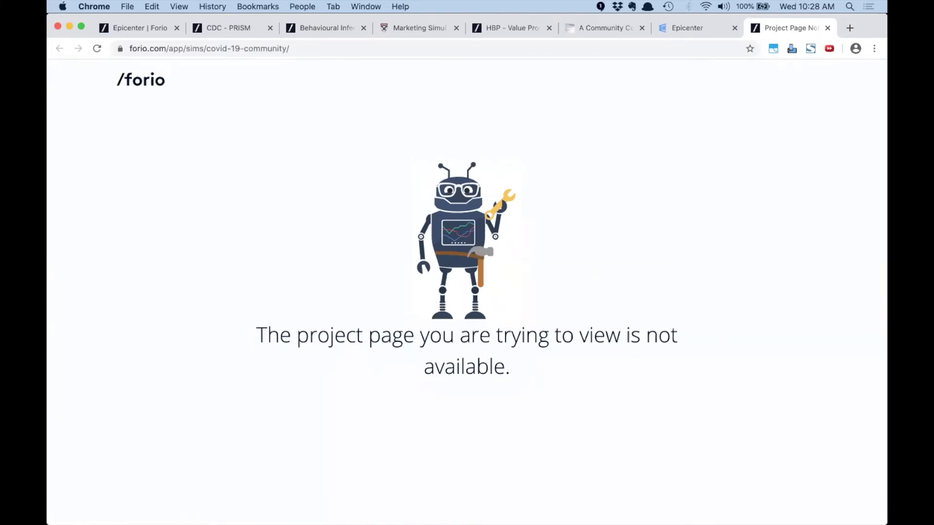
pyautogui.click(827, 28)
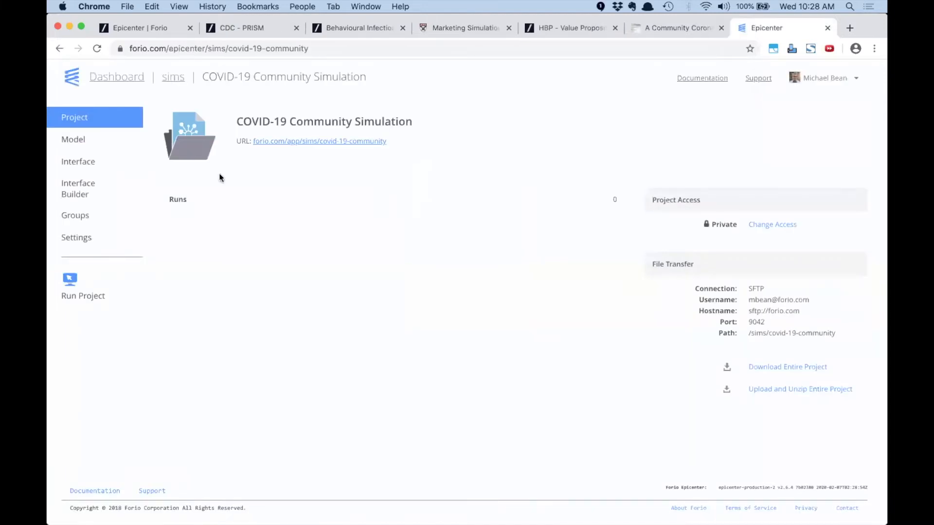
pyautogui.click(74, 141)
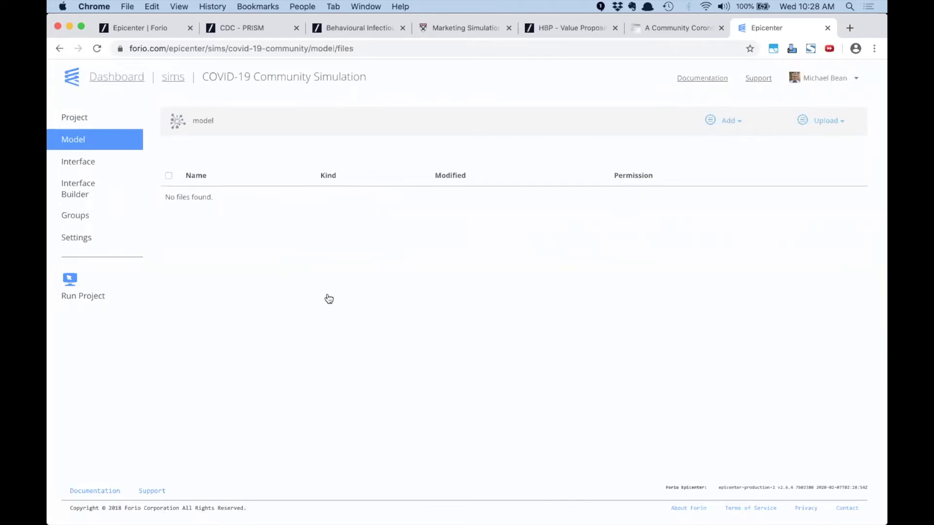
pyautogui.press('super+Tab')
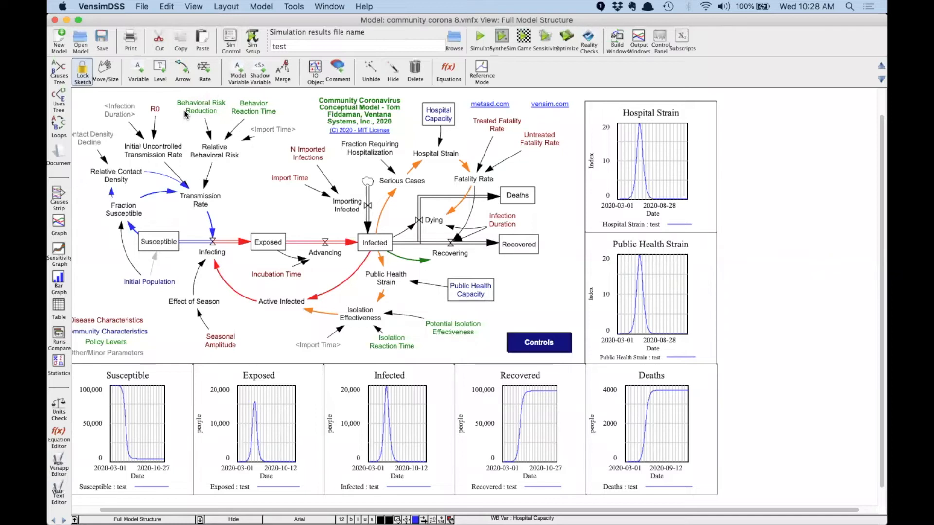
pyautogui.moveTo(184, 110)
pyautogui.click(141, 7)
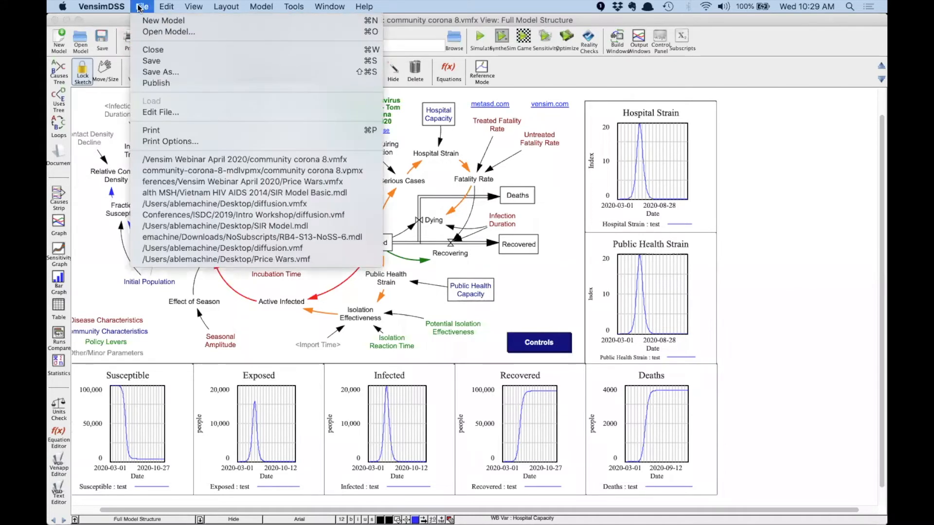
pyautogui.click(160, 72)
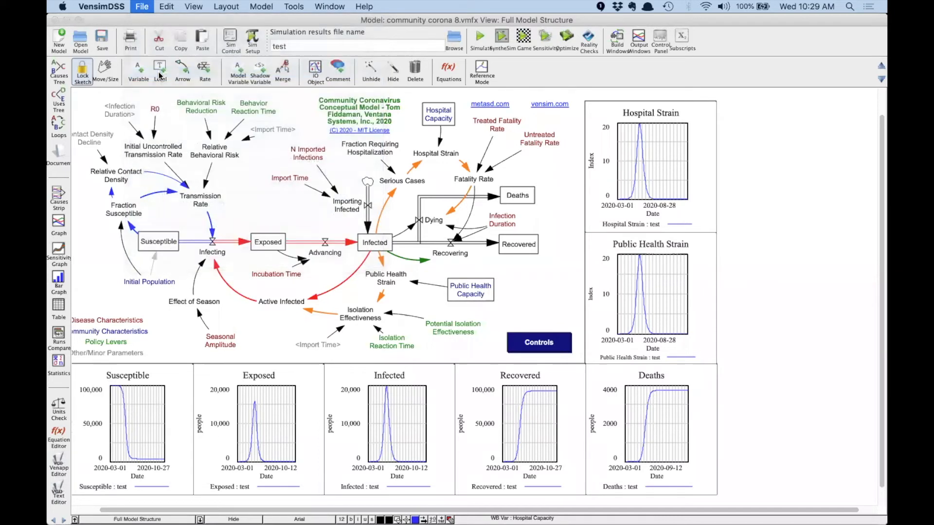
pyautogui.click(484, 322)
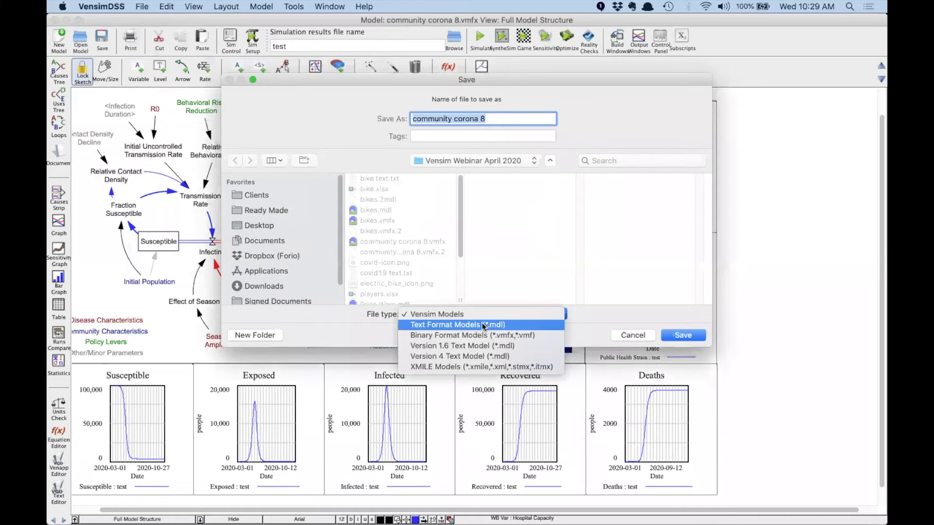
pyautogui.click(521, 338)
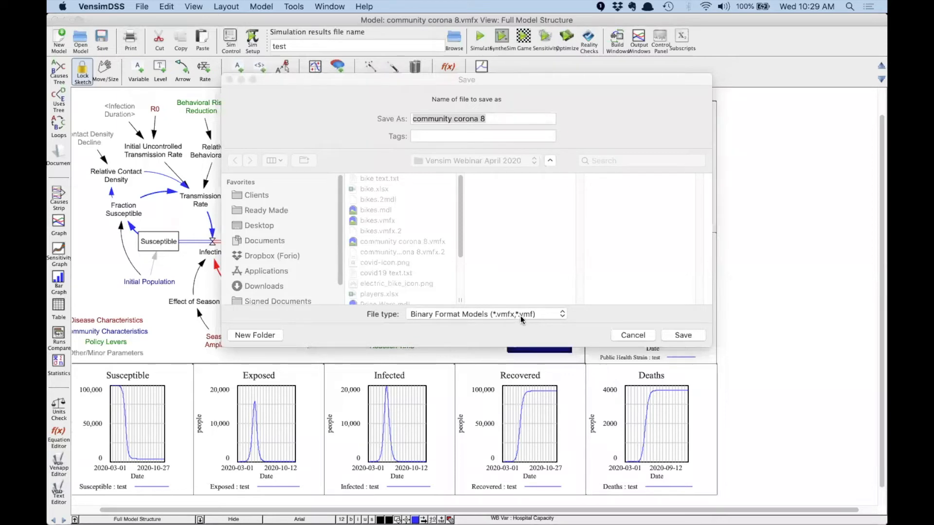
pyautogui.click(632, 335)
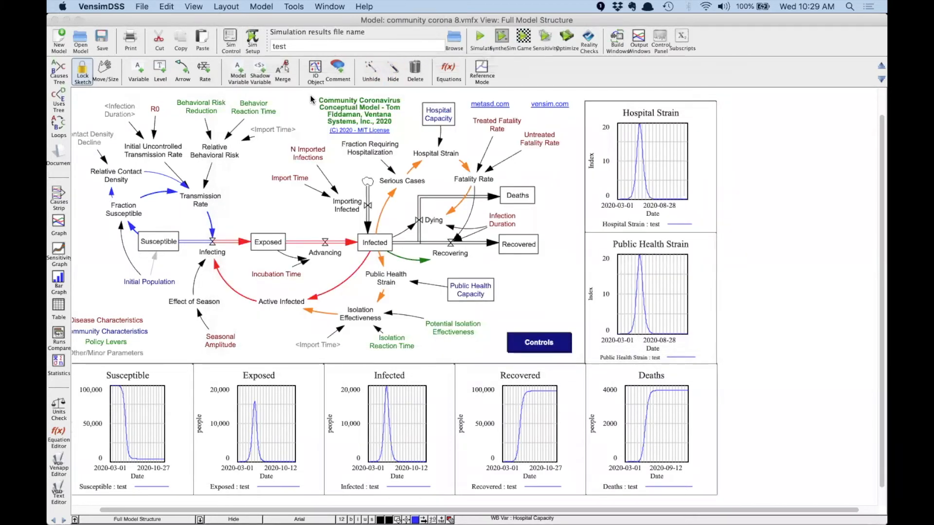
# Drag community corona 8.vmfx from the Finder folder onto the Epicenter model files drop zone
pyautogui.press('super+Tab')
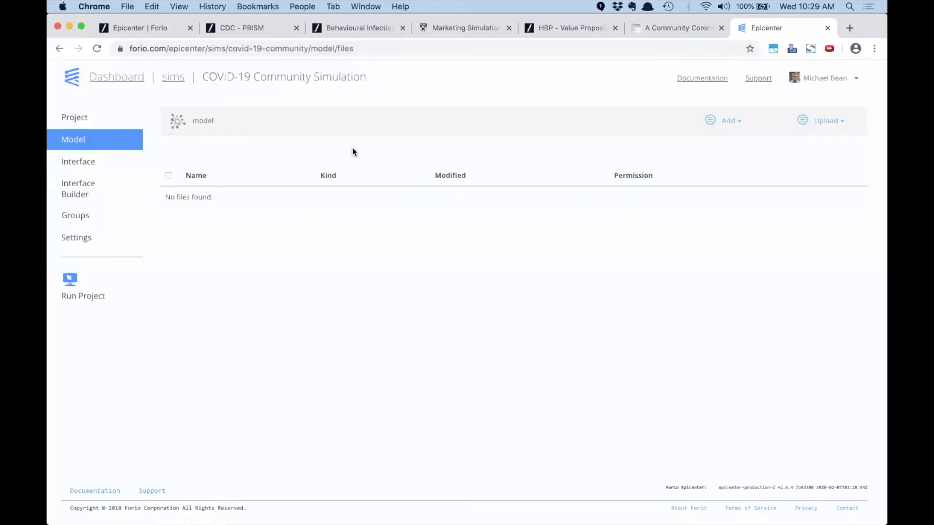
pyautogui.press('super+Tab')
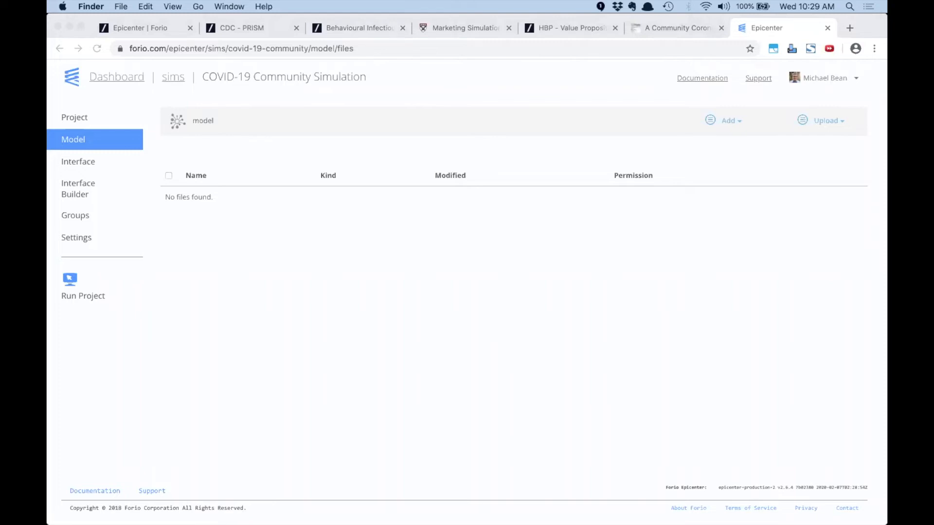
pyautogui.moveTo(885, 141); pyautogui.dragTo(488, 195)
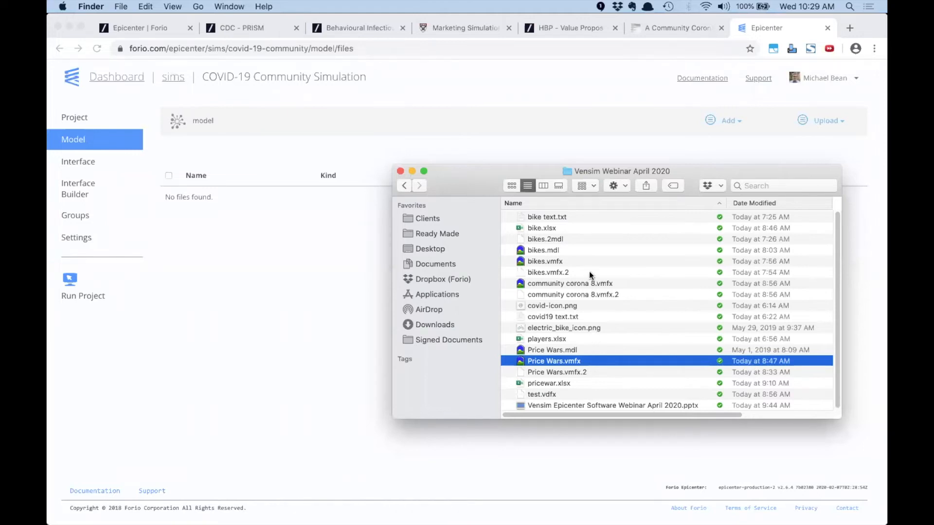
pyautogui.click(582, 284)
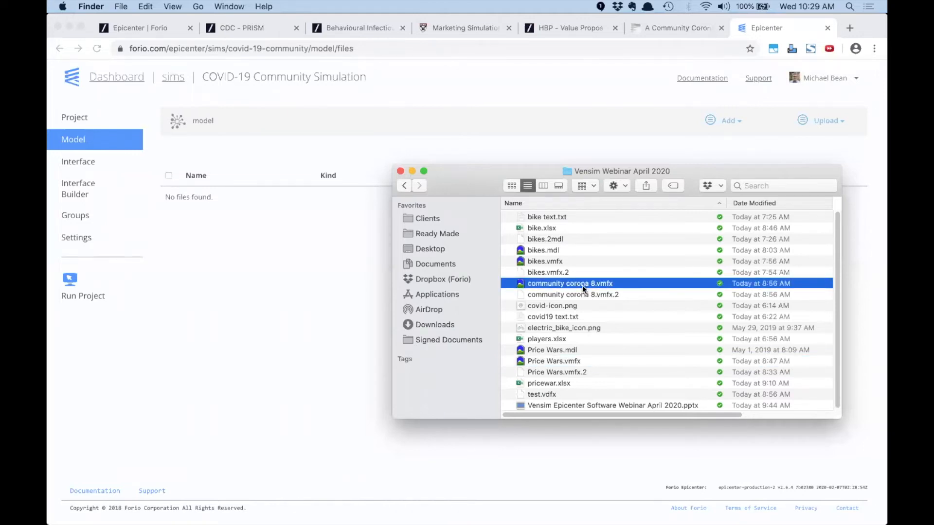
pyautogui.moveTo(581, 282); pyautogui.dragTo(295, 280)
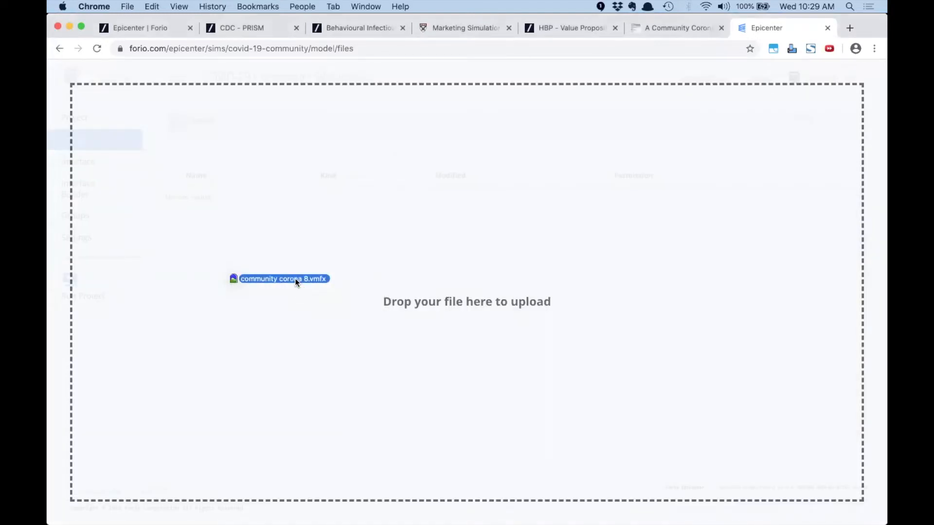
pyautogui.moveTo(294, 278); pyautogui.dragTo(295, 279)
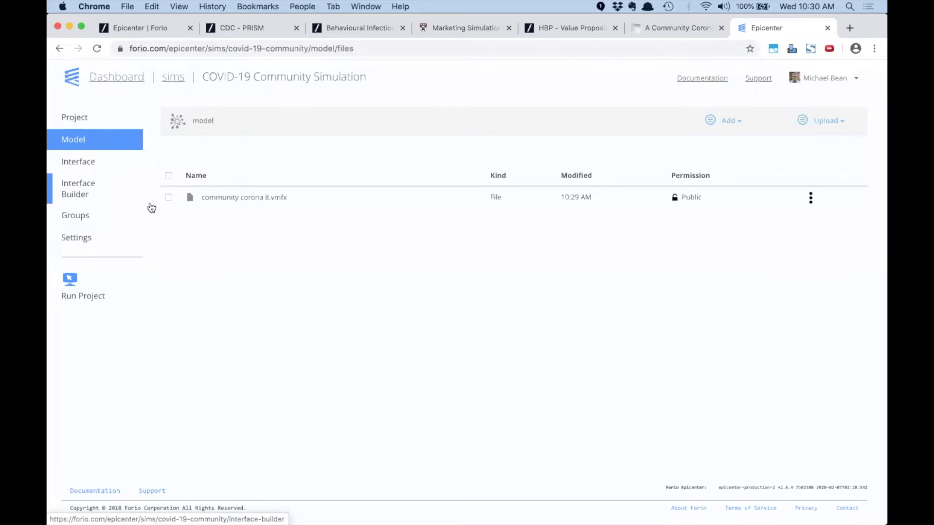
# Start a Run Comparison project in the Interface Builder
pyautogui.click(78, 189)
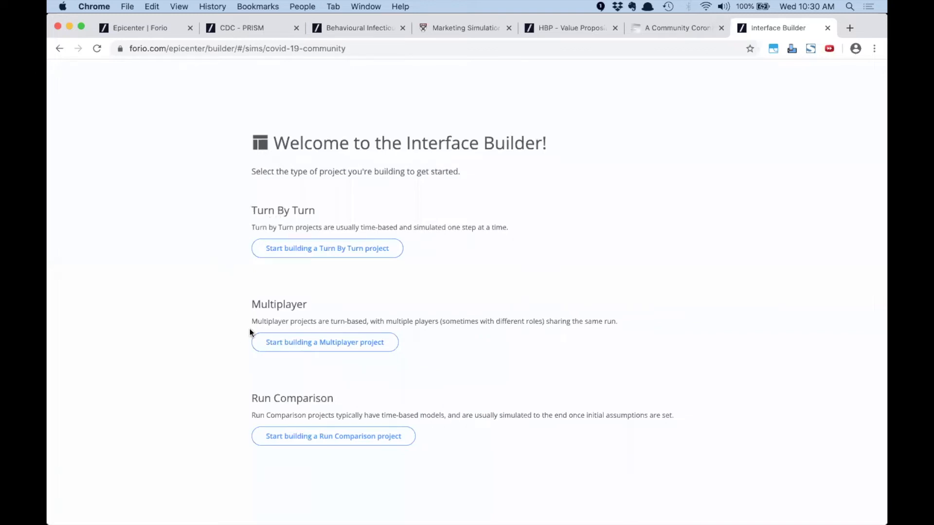
pyautogui.moveTo(256, 304); pyautogui.dragTo(297, 304)
pyautogui.click(299, 299)
pyautogui.click(304, 441)
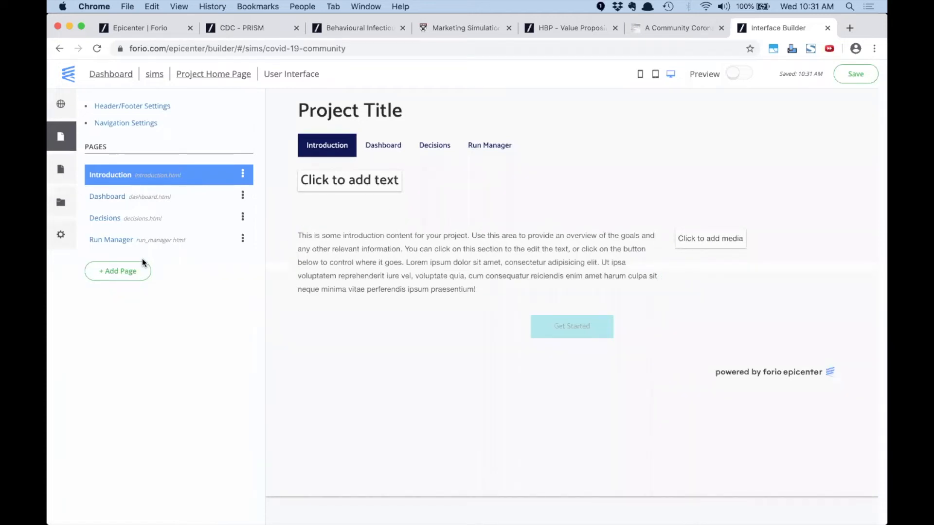
# Browse the Text Pages templates in the Add Page chooser, then close it without adding a page
pyautogui.click(128, 271)
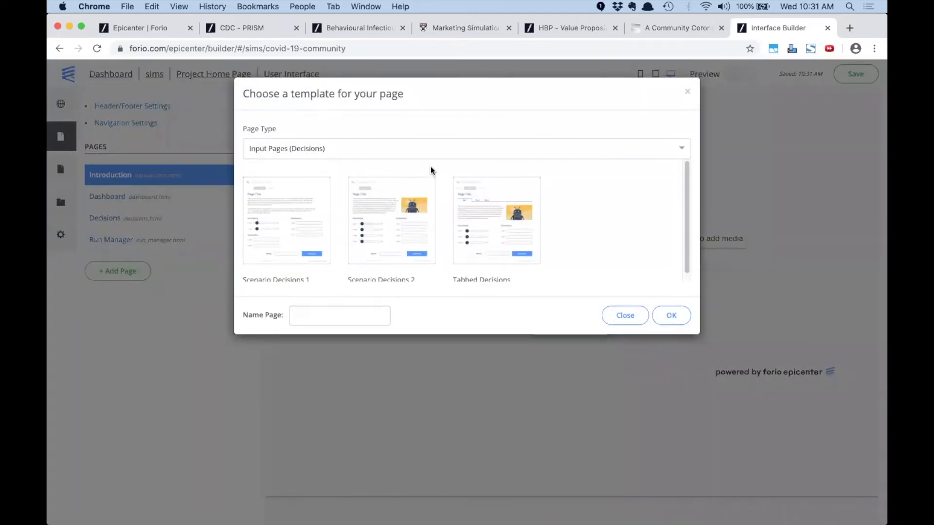
pyautogui.click(492, 148)
pyautogui.click(464, 193)
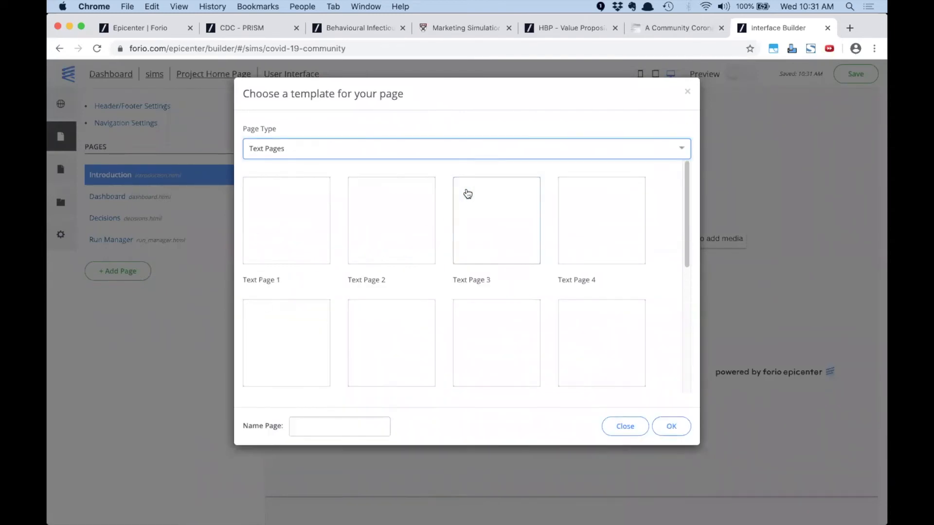
pyautogui.moveTo(686, 250); pyautogui.dragTo(702, 186)
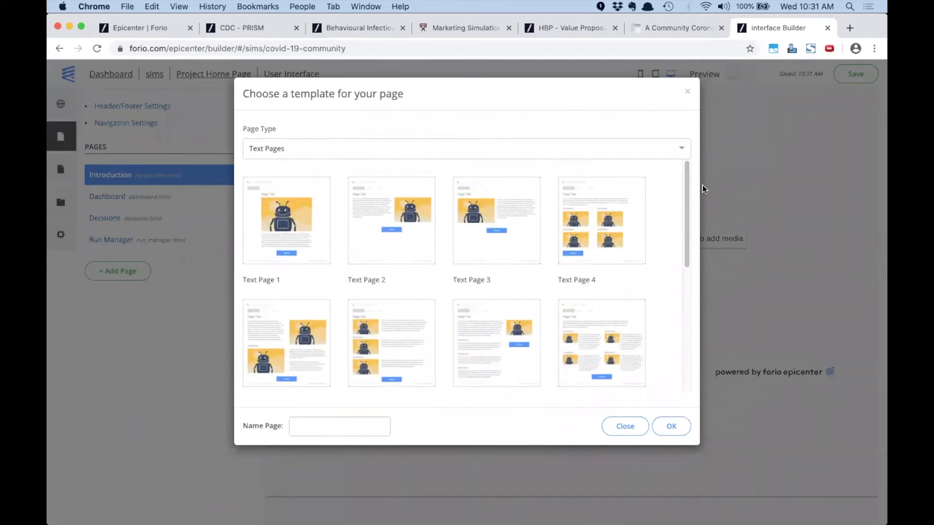
pyautogui.click(688, 91)
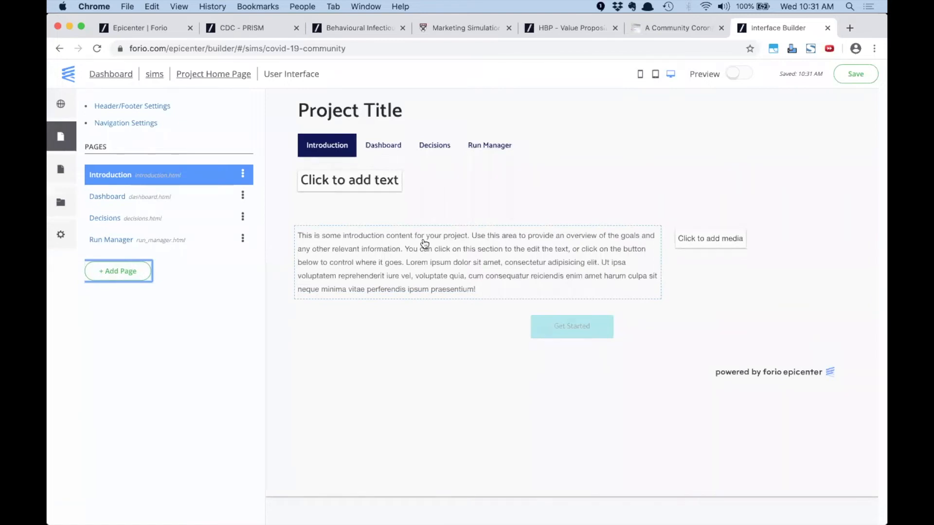
# Change the header title to 'COVID-19 Simulation'
pyautogui.click(131, 105)
pyautogui.moveTo(453, 153); pyautogui.dragTo(380, 153)
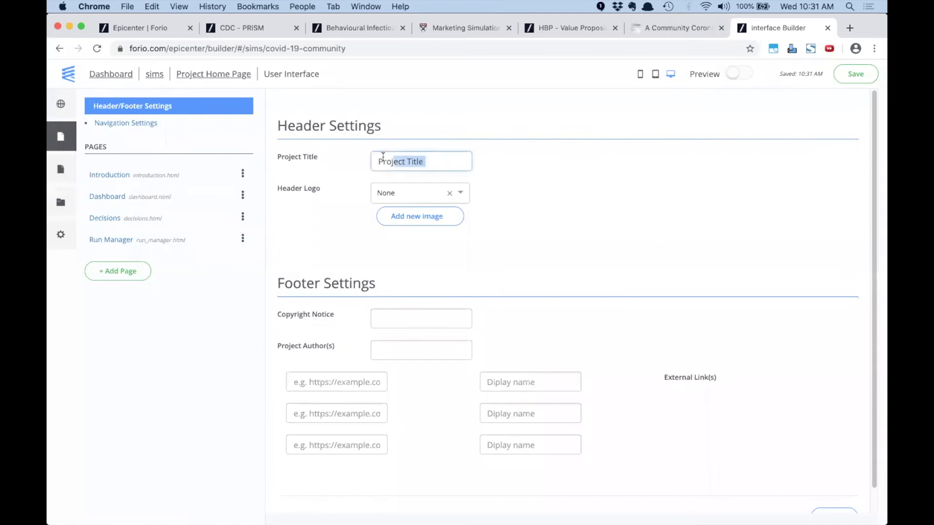
pyautogui.write('COVID-19 Simulation')
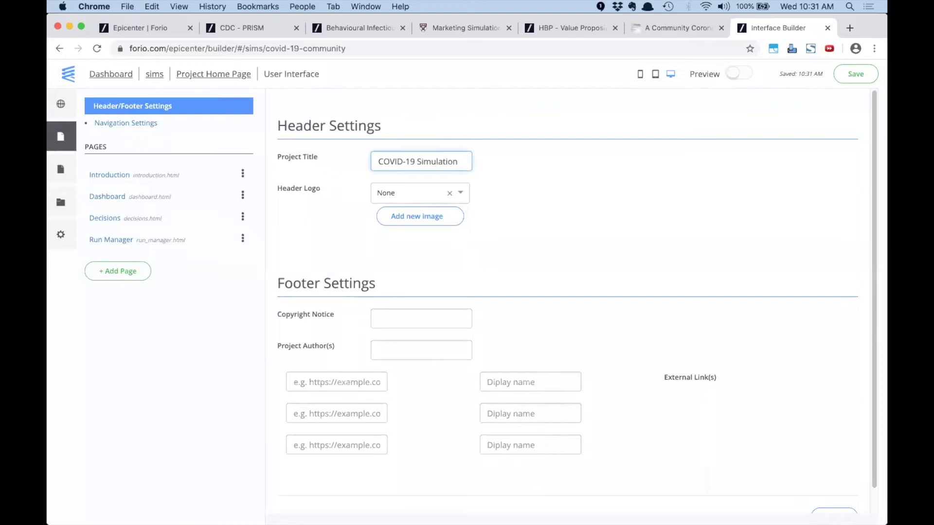
pyautogui.click(599, 173)
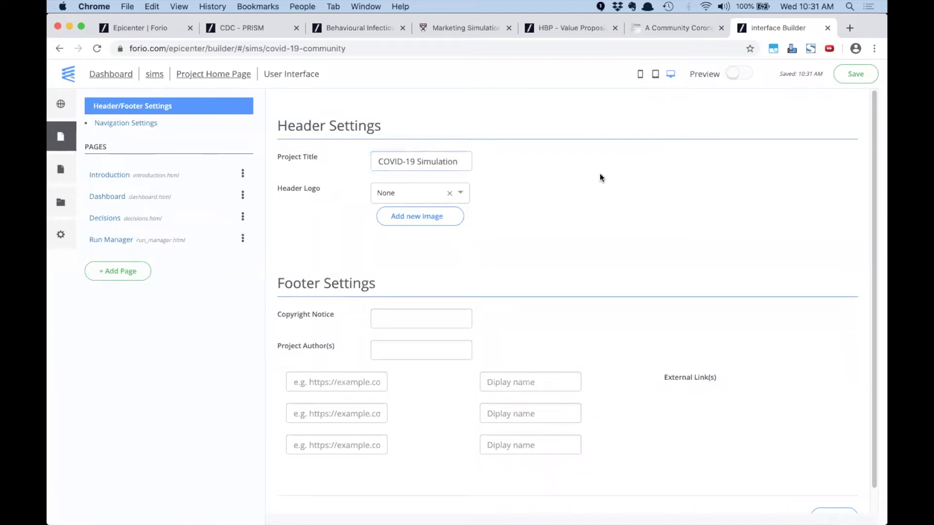
# Upload and crop covid-icon.png, and set it as the header logo
pyautogui.click(412, 216)
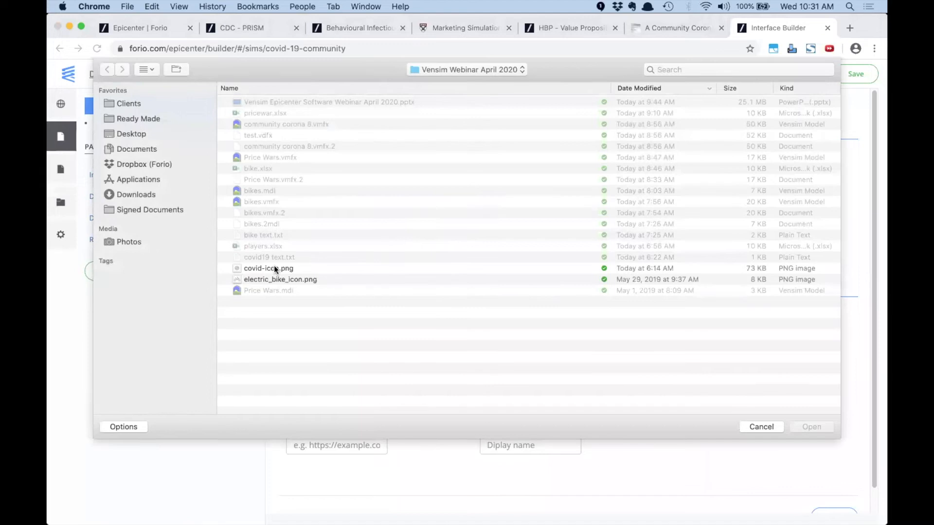
pyautogui.click(273, 268)
pyautogui.click(819, 426)
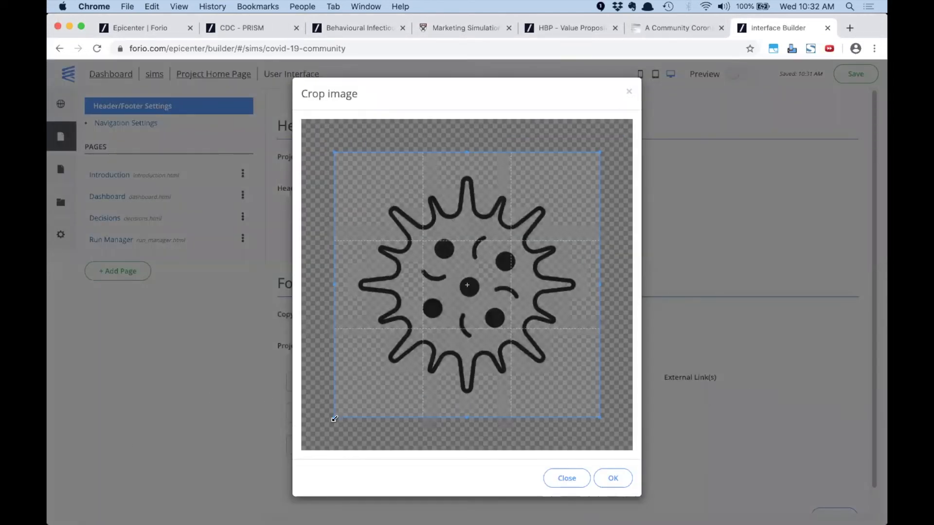
pyautogui.moveTo(335, 417); pyautogui.dragTo(356, 391)
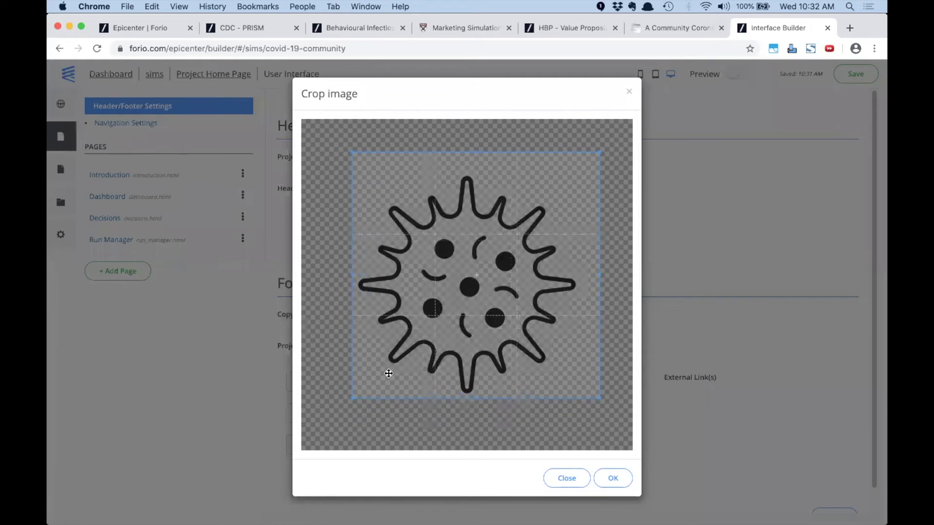
pyautogui.moveTo(599, 152); pyautogui.dragTo(588, 168)
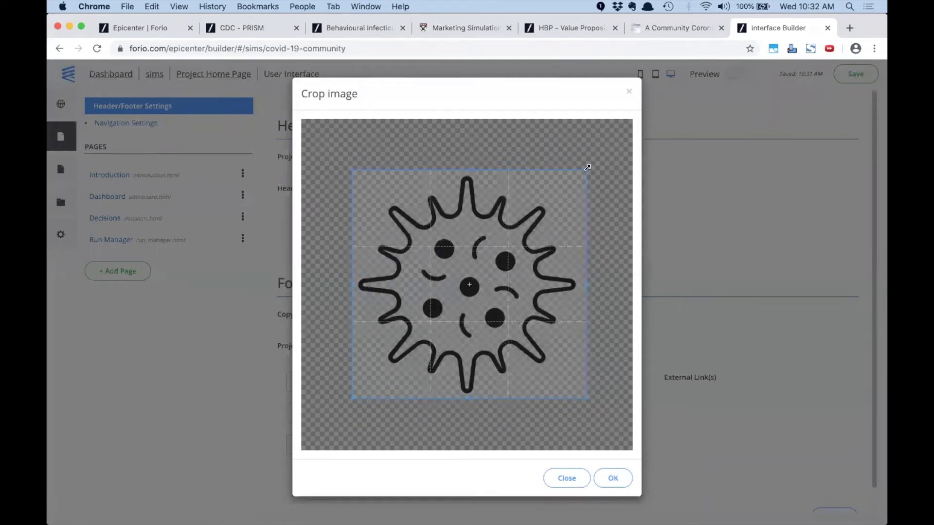
pyautogui.click(610, 478)
pyautogui.click(461, 194)
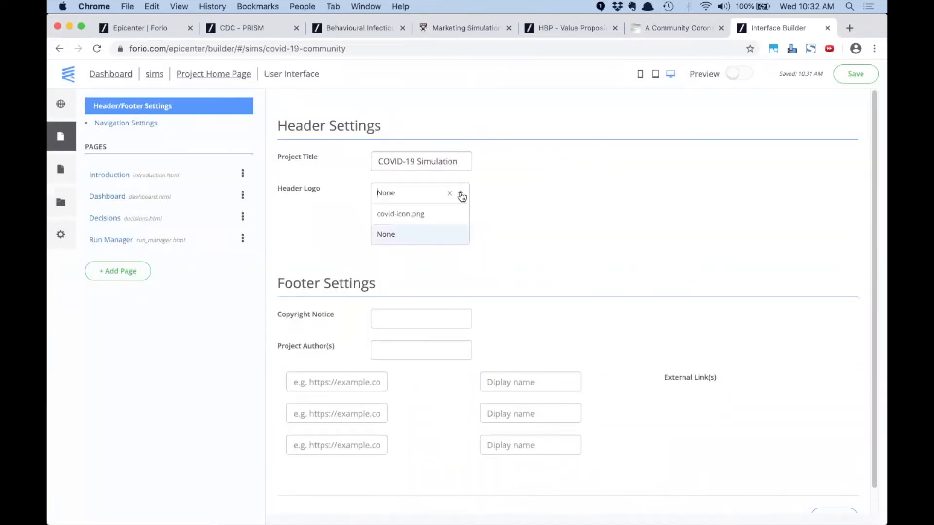
pyautogui.click(400, 214)
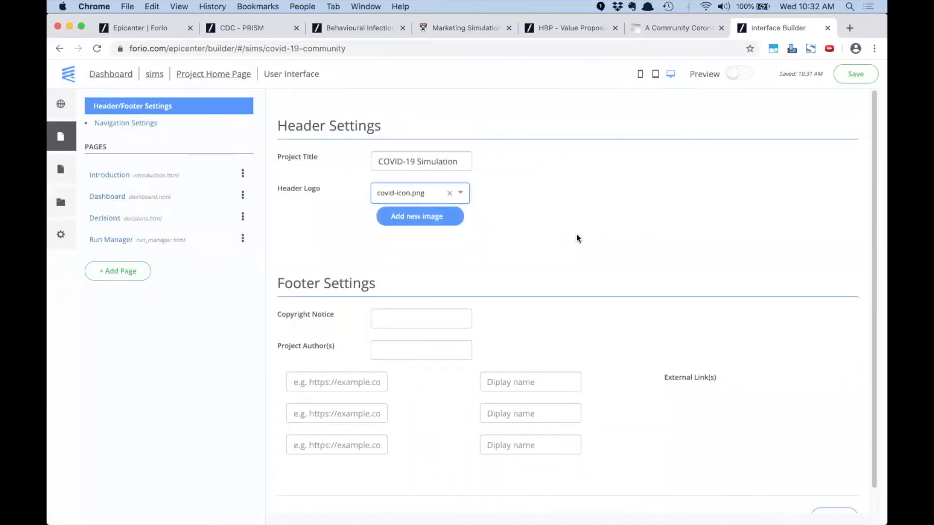
pyautogui.click(110, 173)
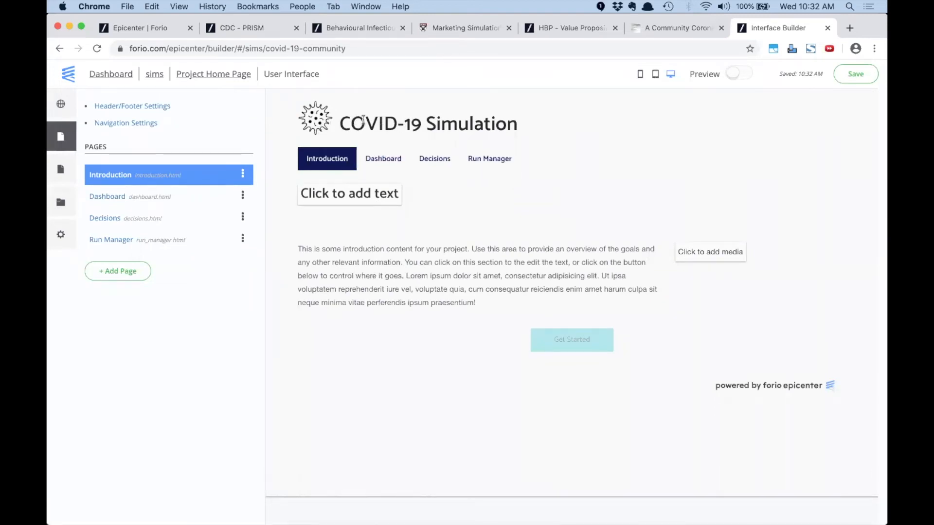
# Set the Introduction heading to 'Welcome to the simulation'
pyautogui.click(327, 194)
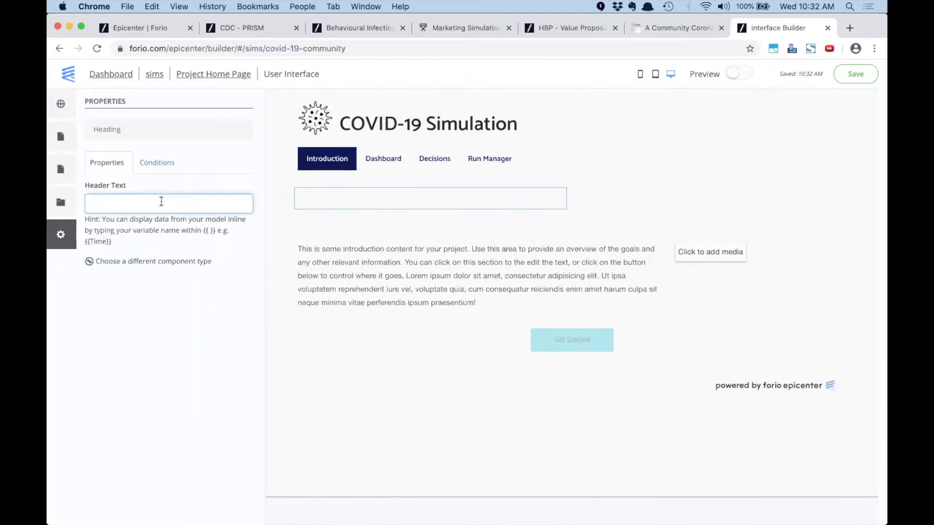
pyautogui.write('Welcome tyo')
pyautogui.press('BackSpace')
pyautogui.press('BackSpace')
pyautogui.write('oi the')
pyautogui.press('BackSpace')
pyautogui.press('BackSpace')
pyautogui.write('the simulatino')
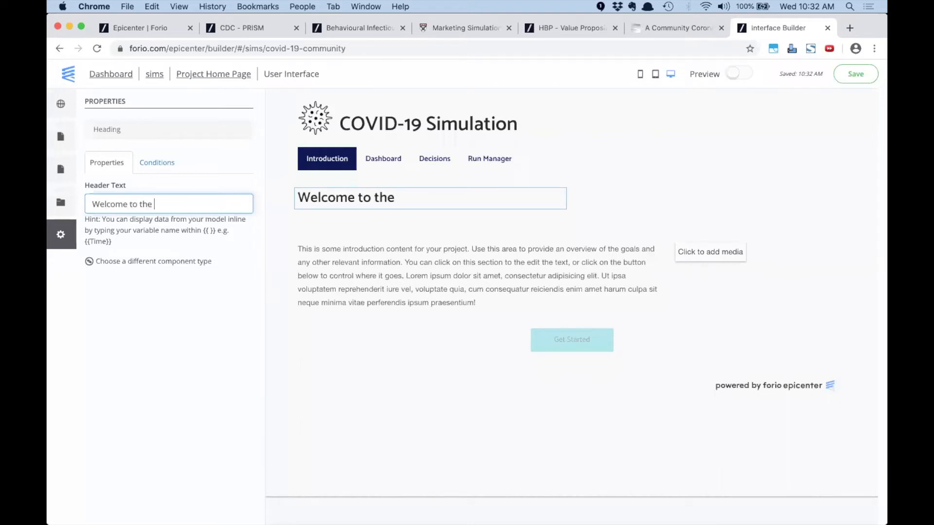
pyautogui.press('BackSpace')
pyautogui.press('BackSpace')
pyautogui.write('on')
# Replace the placeholder paragraph with the two COVID-19 paragraphs copied from the text file
pyautogui.click(484, 268)
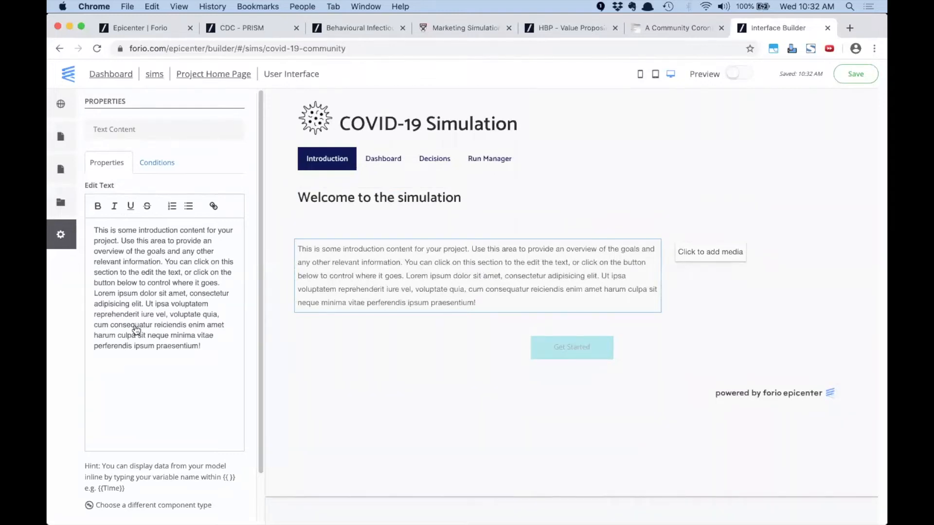
pyautogui.press('super+Tab')
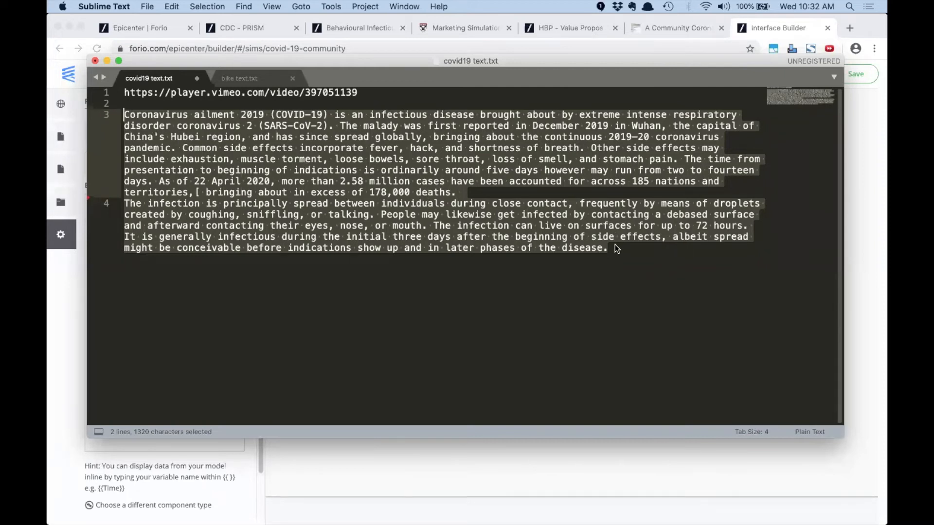
pyautogui.click(345, 474)
pyautogui.press('super+Tab')
pyautogui.click(484, 251)
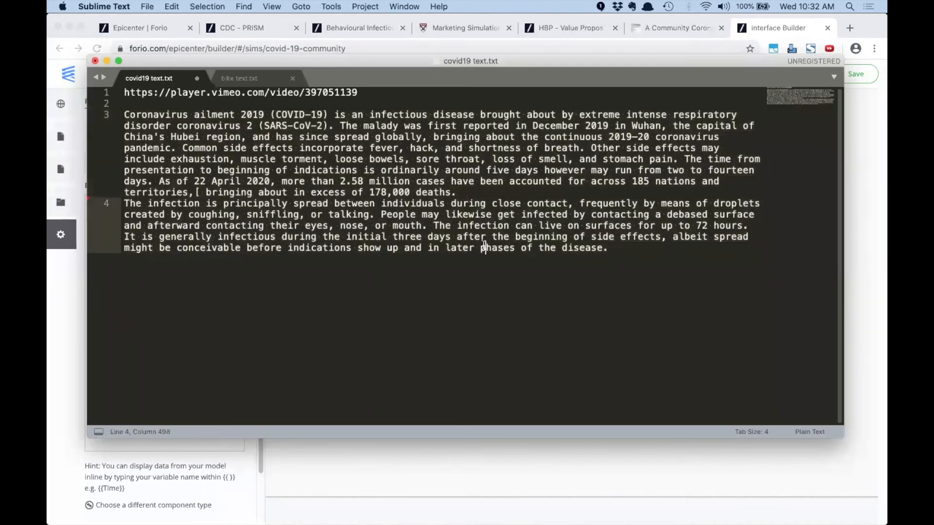
pyautogui.moveTo(612, 251); pyautogui.dragTo(462, 214)
pyautogui.moveTo(217, 166); pyautogui.dragTo(76, 112)
pyautogui.press('super+c')
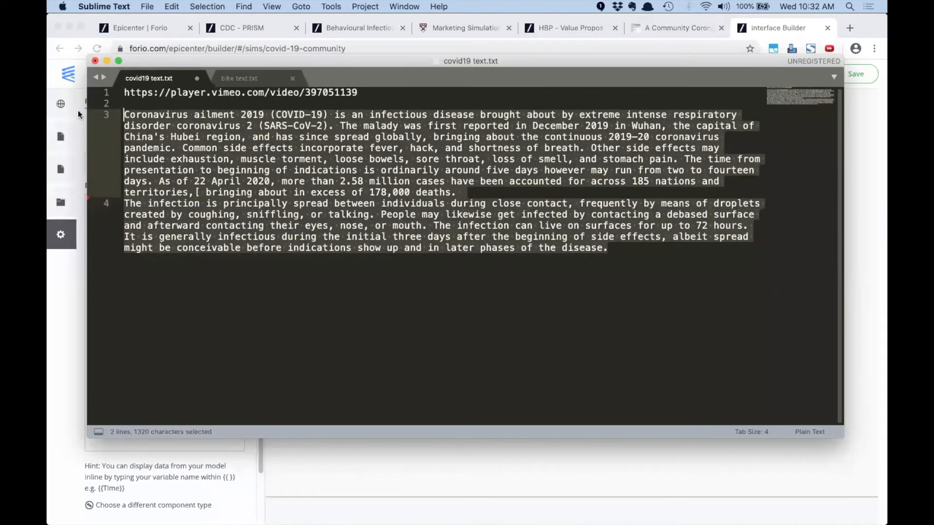
pyautogui.click(301, 464)
pyautogui.moveTo(228, 344); pyautogui.dragTo(93, 224)
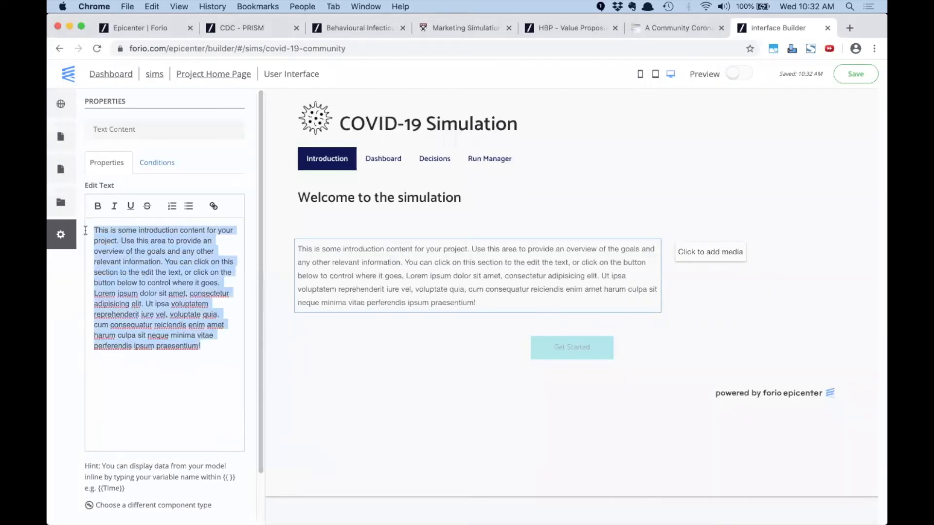
pyautogui.press('super+v')
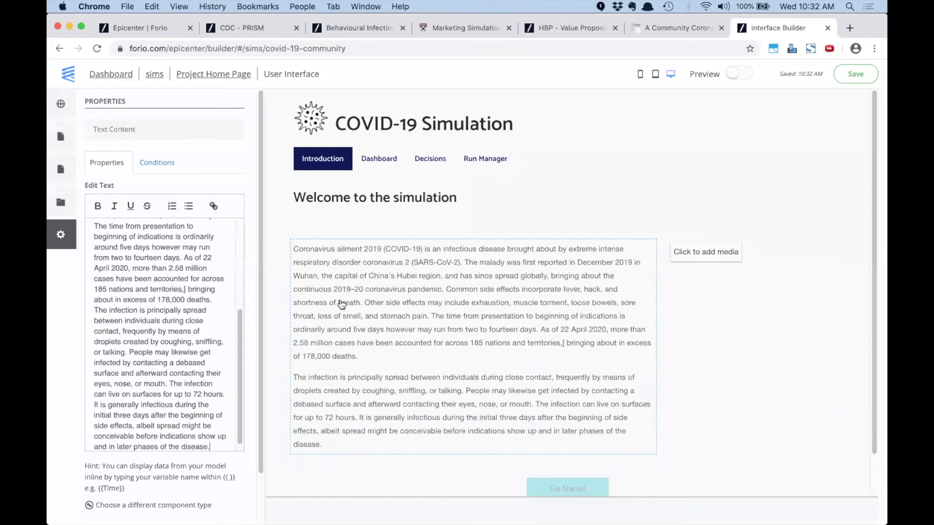
pyautogui.click(714, 251)
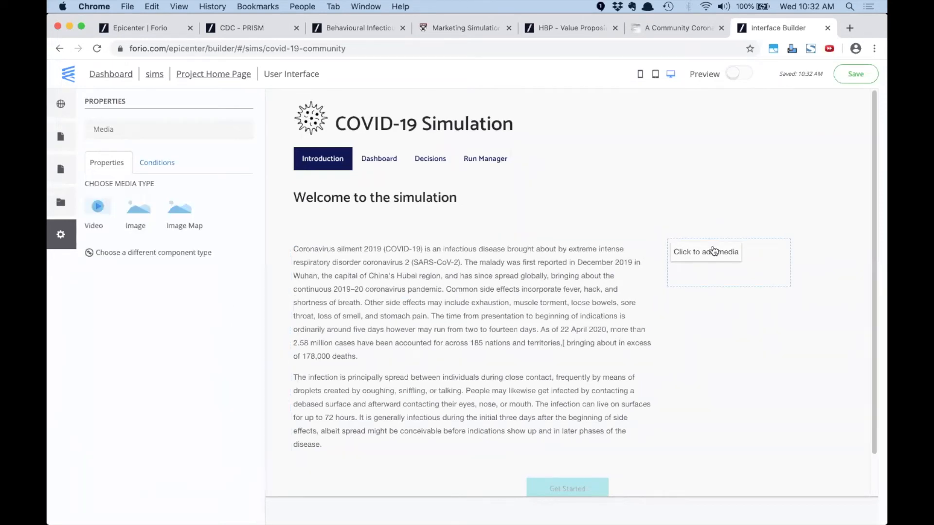
# Try an image in the media slot, then remove it and make the media a video
pyautogui.click(140, 214)
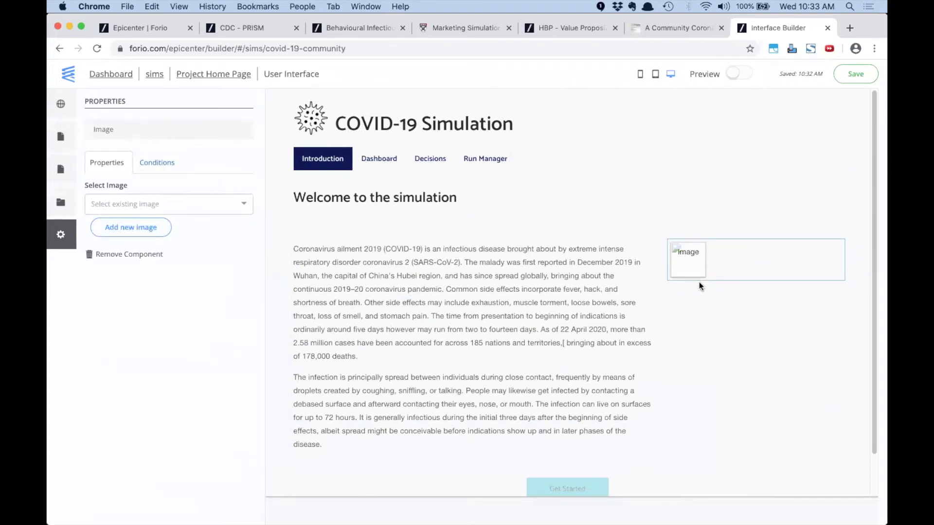
pyautogui.click(149, 162)
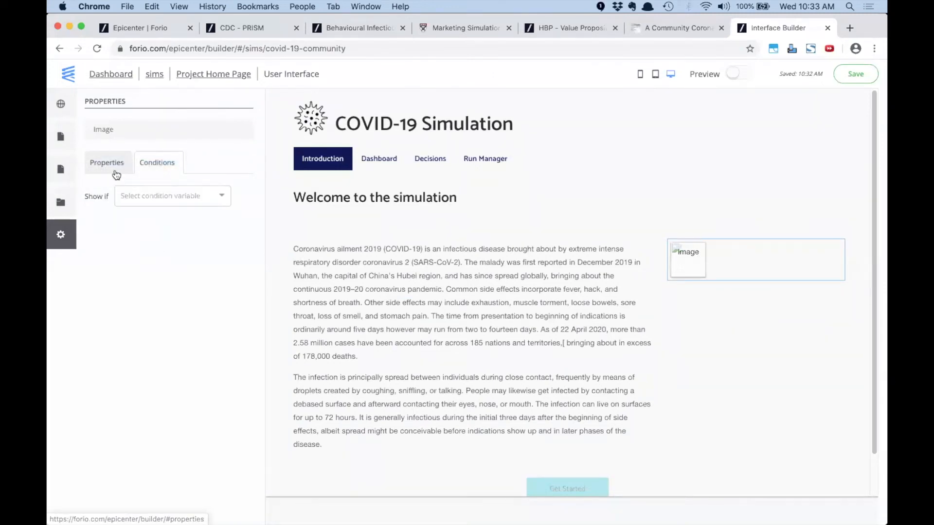
pyautogui.click(116, 174)
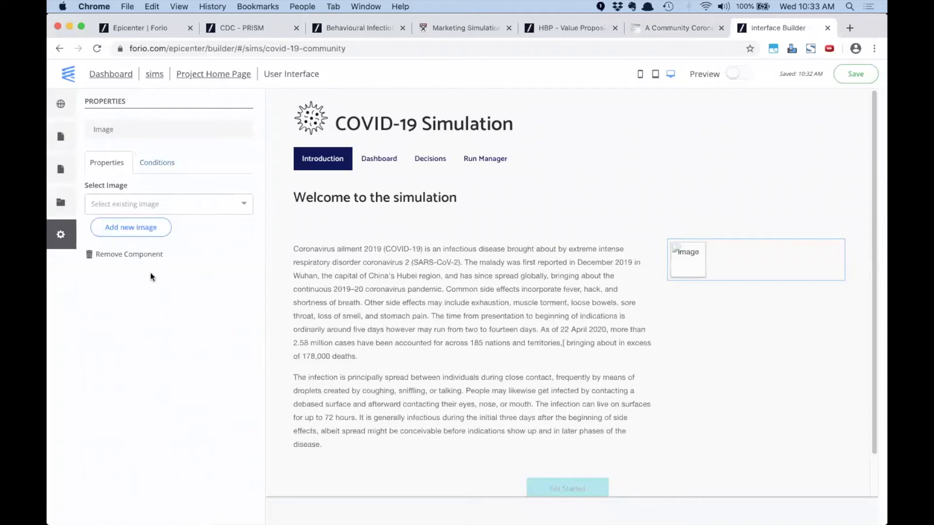
pyautogui.click(131, 254)
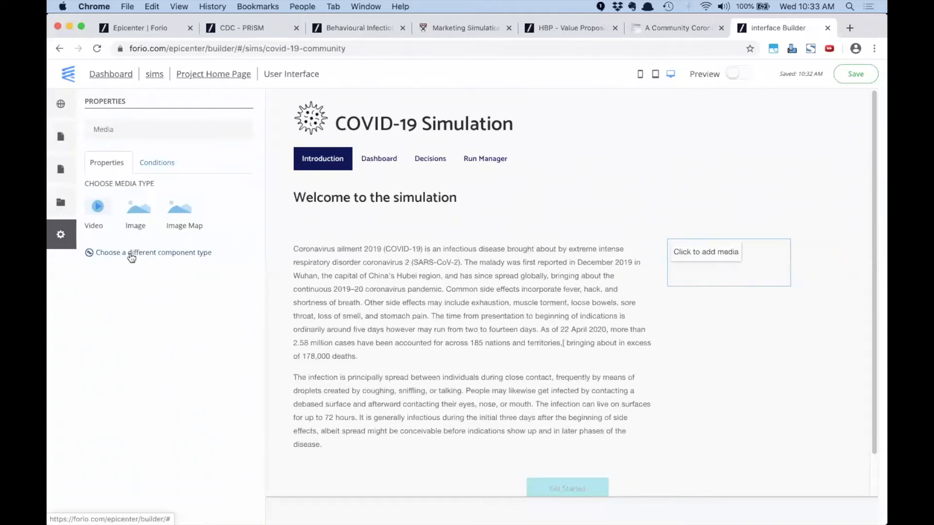
pyautogui.click(98, 214)
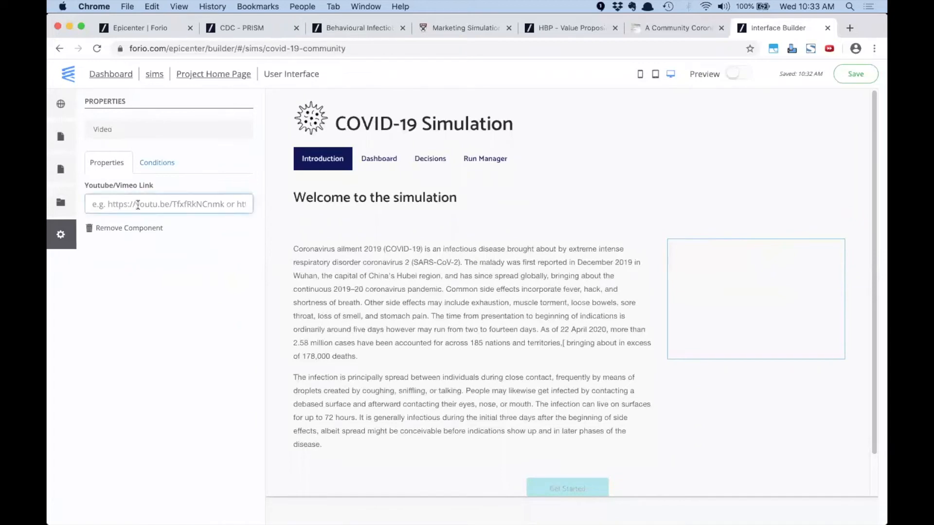
# Paste the Vimeo video URL (397051139) from the text file into the video link field
pyautogui.click(675, 24)
pyautogui.scroll(3, 501, 164)
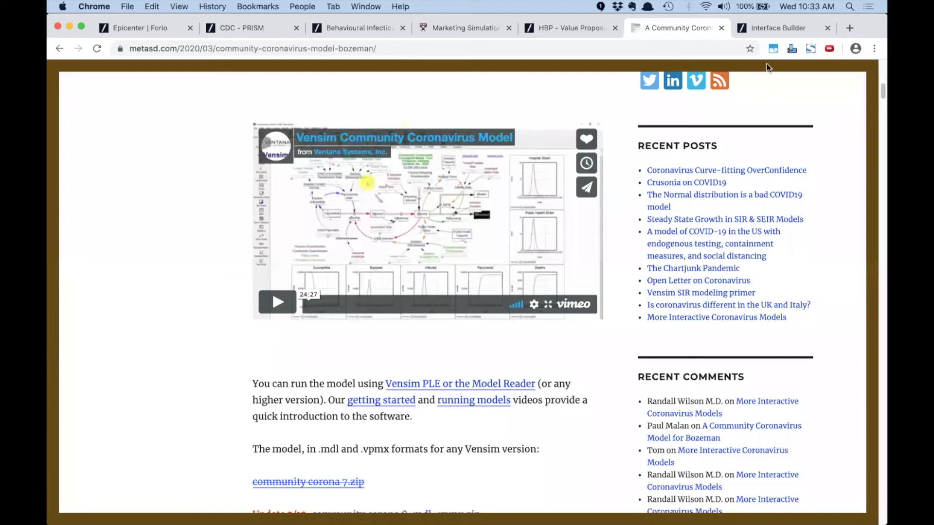
pyautogui.click(765, 27)
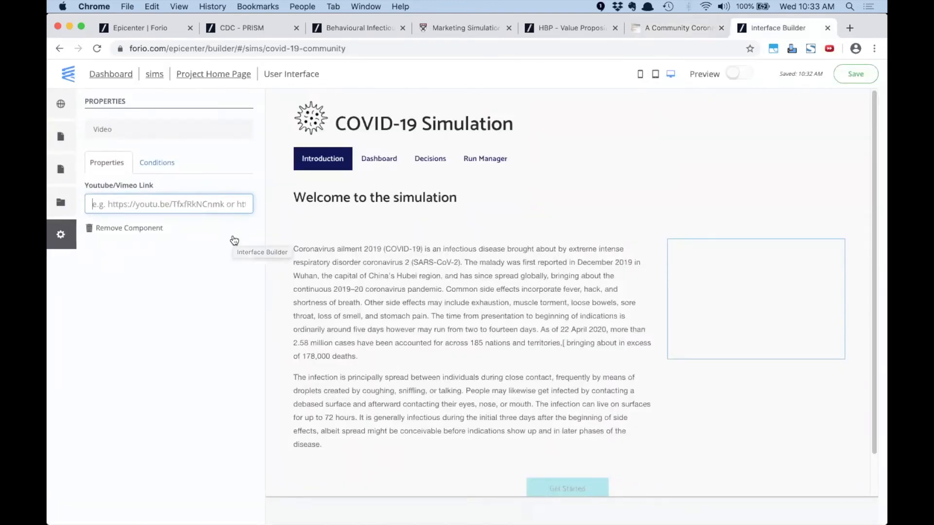
pyautogui.press('super+Tab')
pyautogui.moveTo(360, 93); pyautogui.dragTo(114, 96)
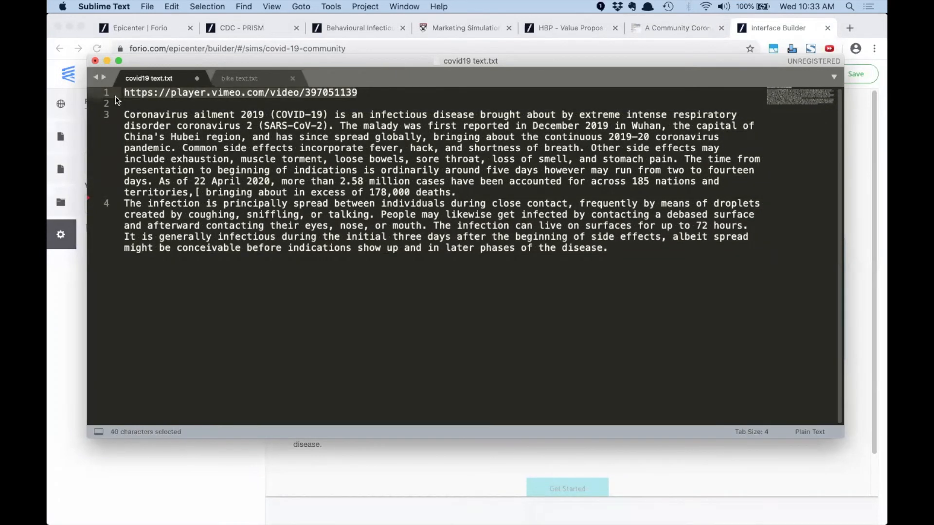
pyautogui.press('super+c')
pyautogui.press('super+Tab')
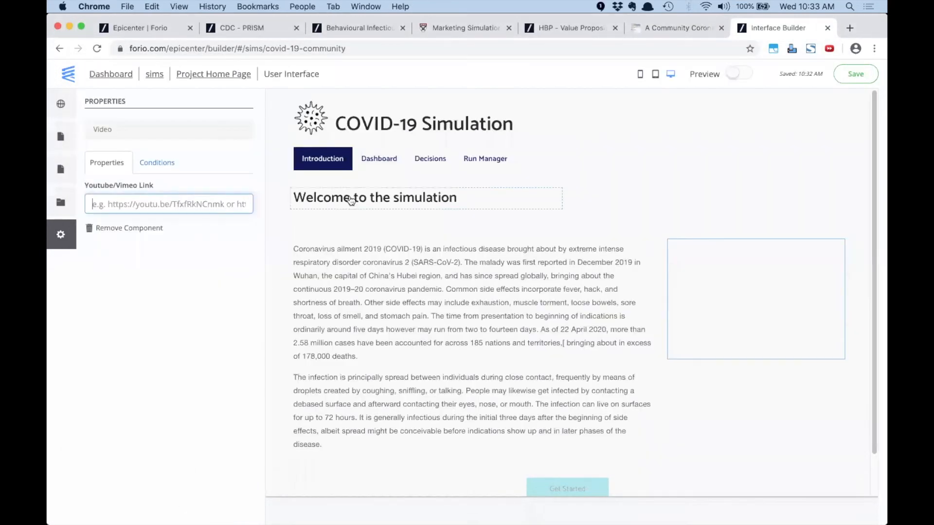
pyautogui.press('super+v')
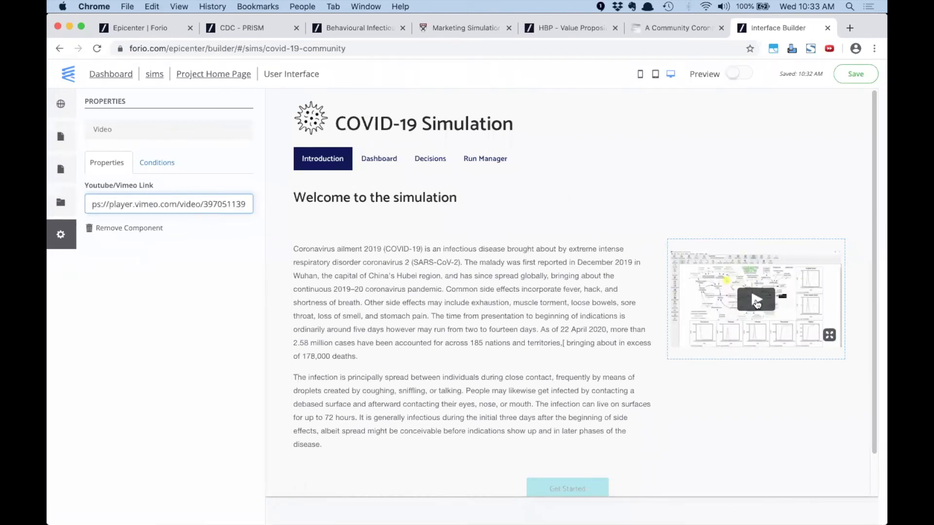
pyautogui.click(475, 288)
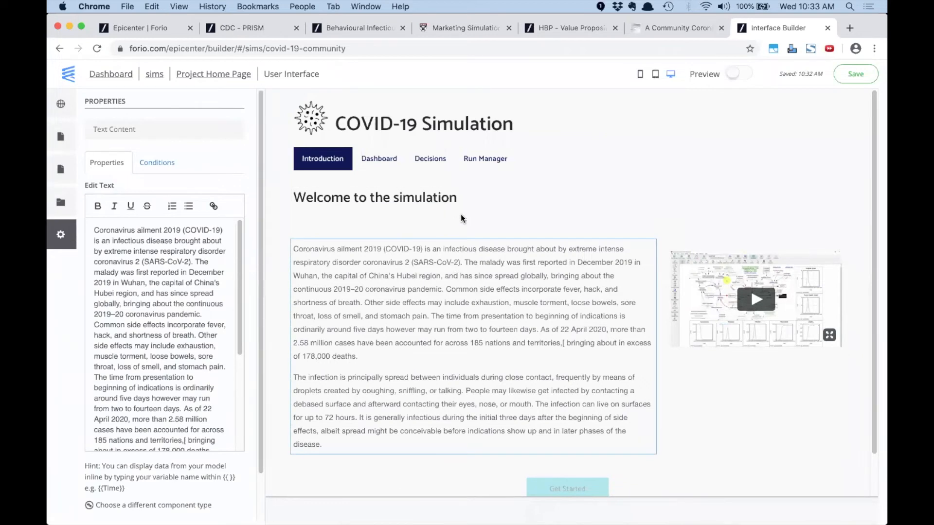
# Open the Dashboard page and select its first chart placeholder to show the chart-type choices
pyautogui.click(376, 159)
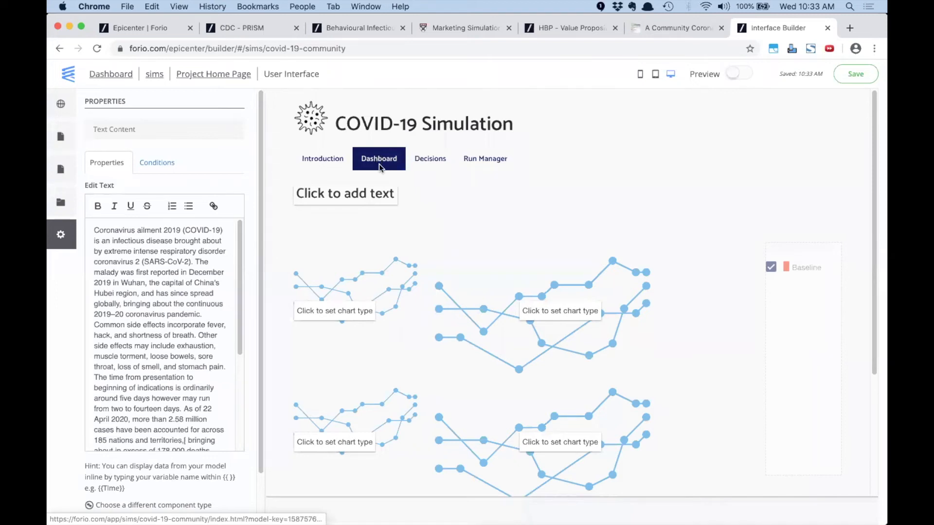
pyautogui.click(331, 161)
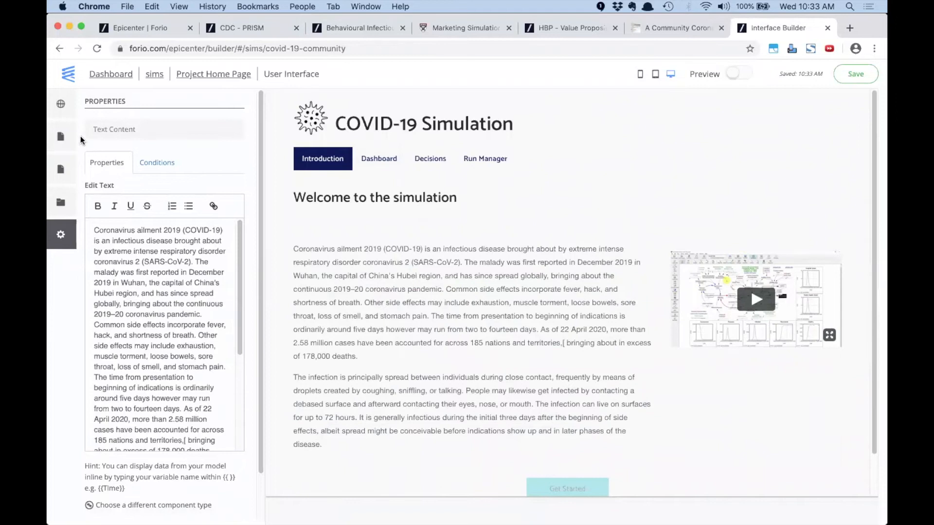
pyautogui.click(61, 137)
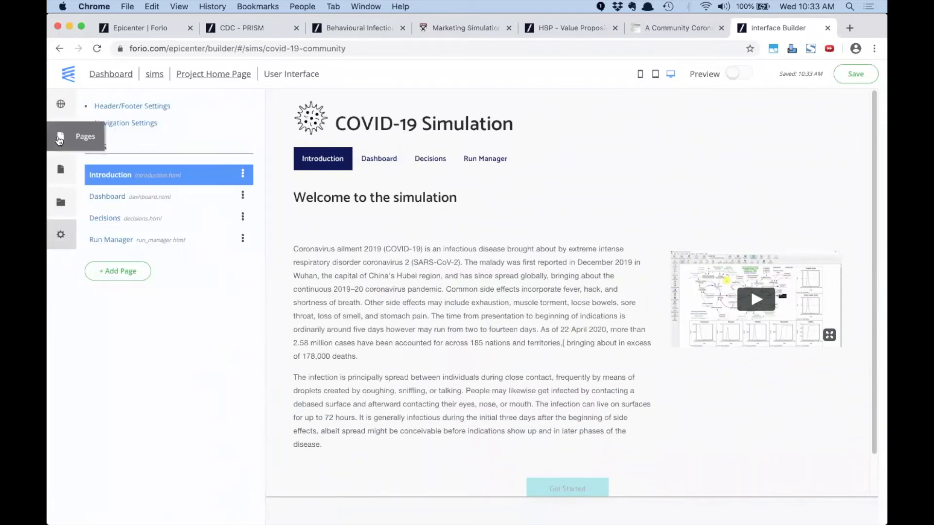
pyautogui.click(380, 157)
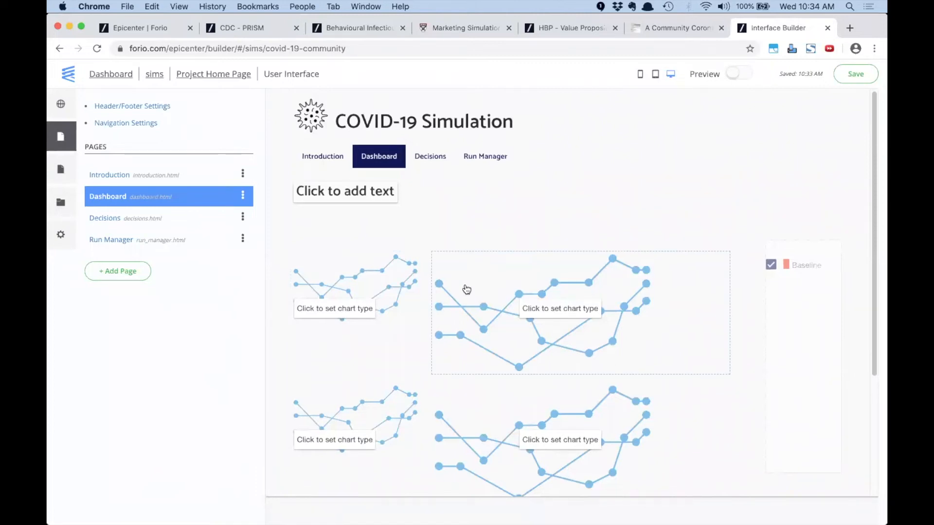
pyautogui.scroll(-3, 467, 287)
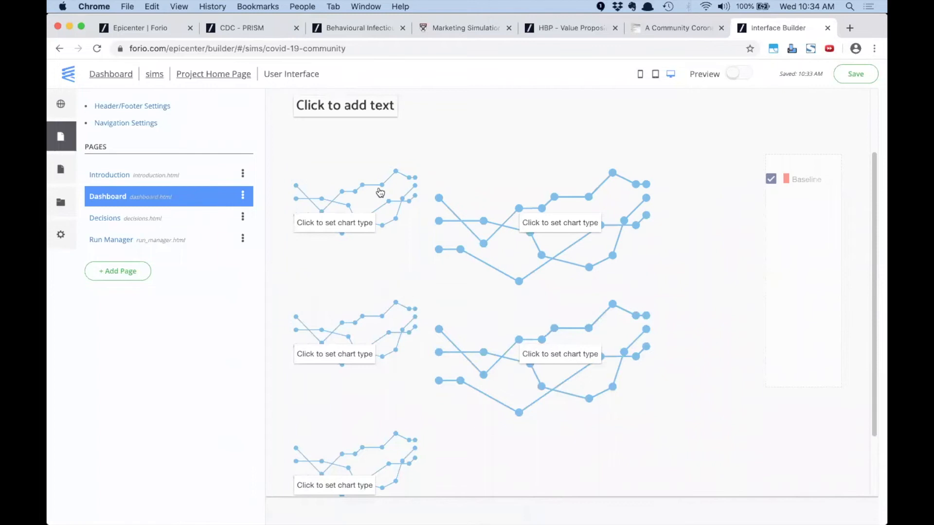
pyautogui.press('super+Tab')
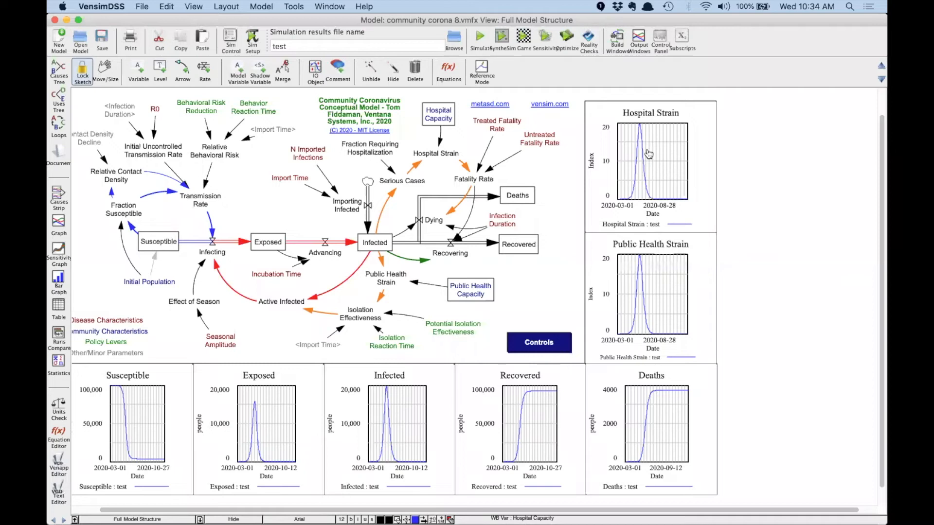
pyautogui.press('super+Tab')
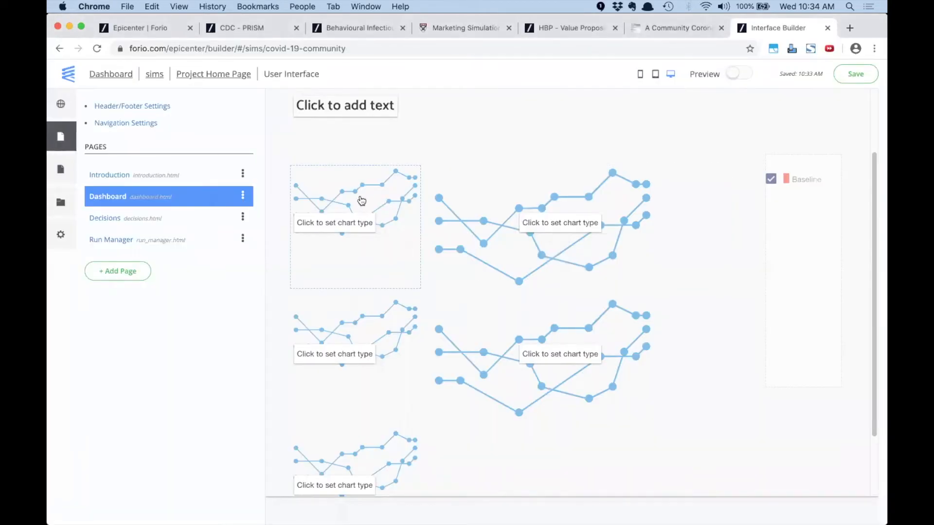
pyautogui.click(343, 198)
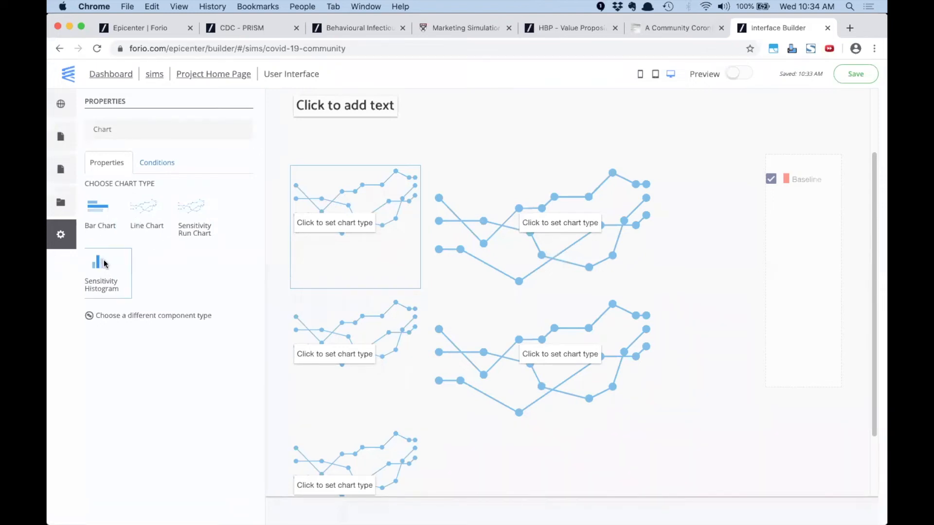
# Make the first chart a line chart titled 'Susceptible'
pyautogui.click(151, 205)
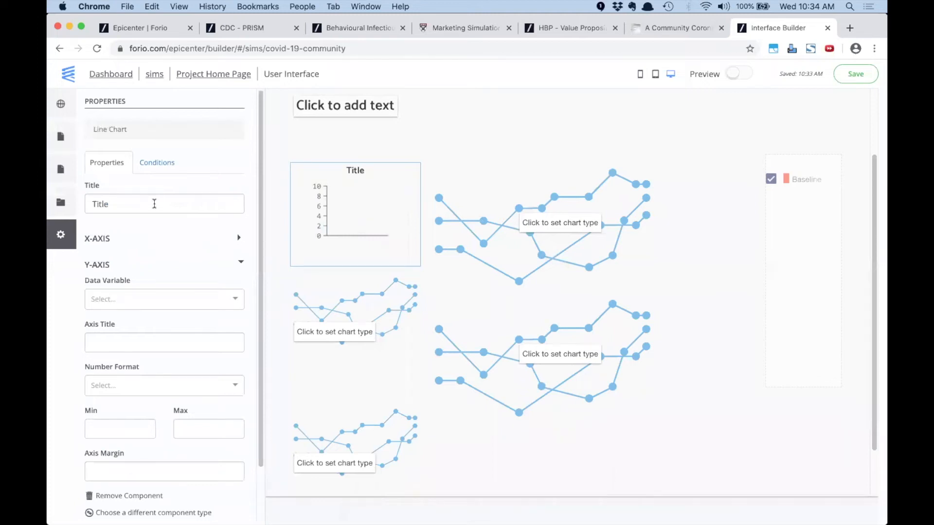
pyautogui.press('super+Tab')
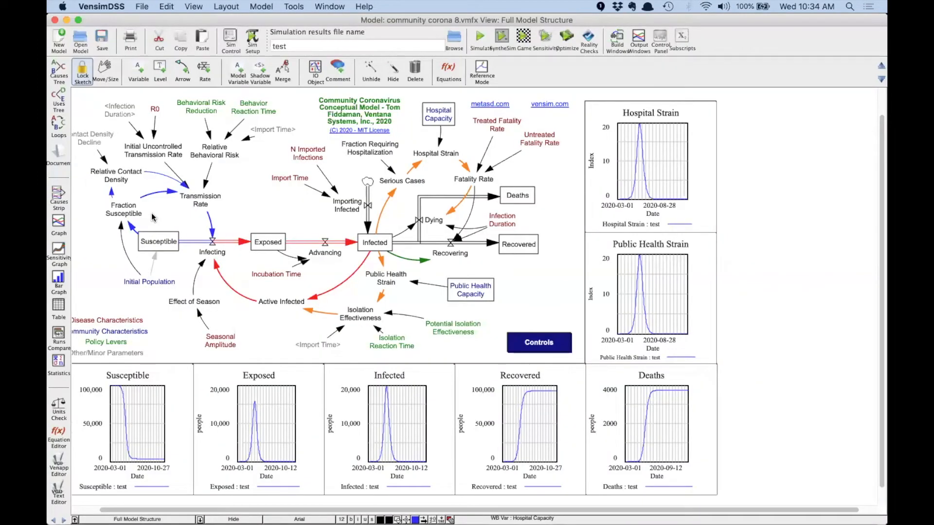
pyautogui.press('super+Tab')
pyautogui.doubleClick(152, 201)
pyautogui.write('Sust')
pyautogui.press('BackSpace')
pyautogui.write('ec')
pyautogui.press('BackSpace')
pyautogui.press('BackSpace')
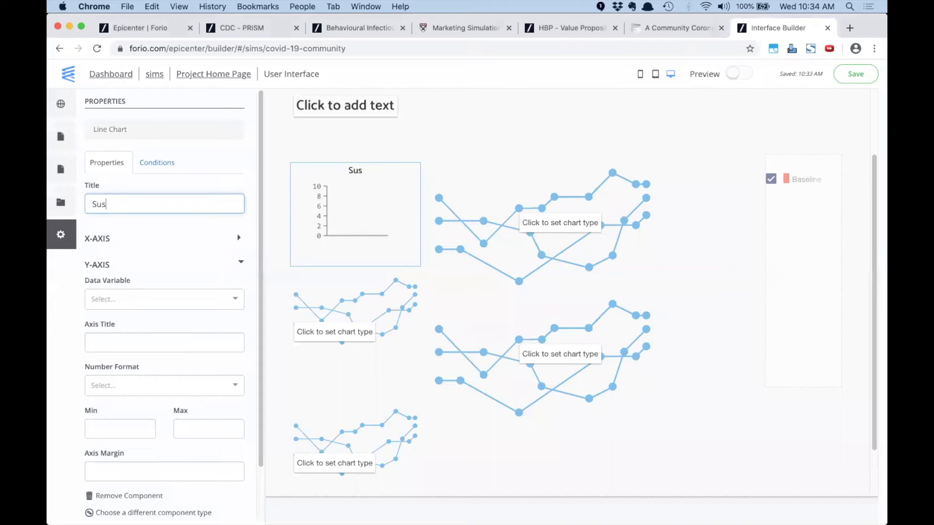
pyautogui.press('super+Tab')
pyautogui.press('super+Tab')
pyautogui.write('ceptbi')
pyautogui.press('BackSpace')
pyautogui.press('BackSpace')
pyautogui.write('ible')
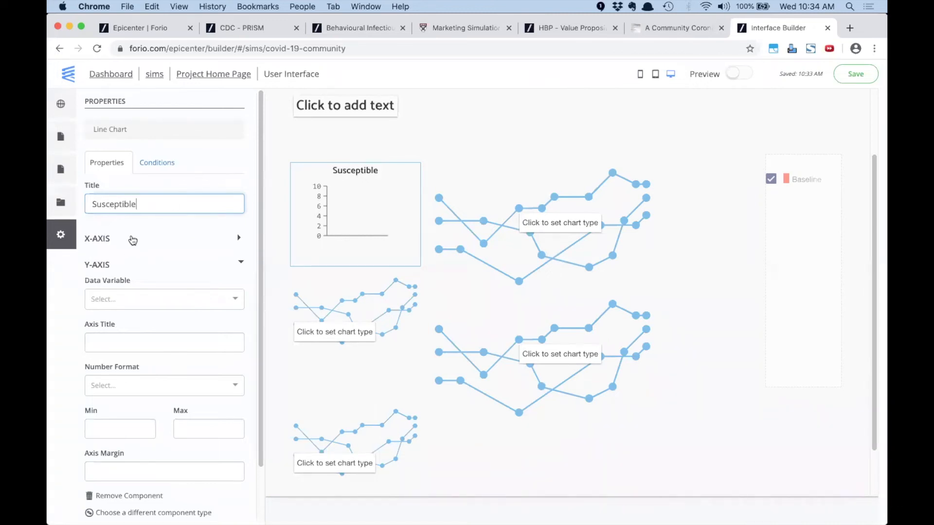
# Set the chart's Y-axis Data Variable to Susceptible
pyautogui.click(150, 243)
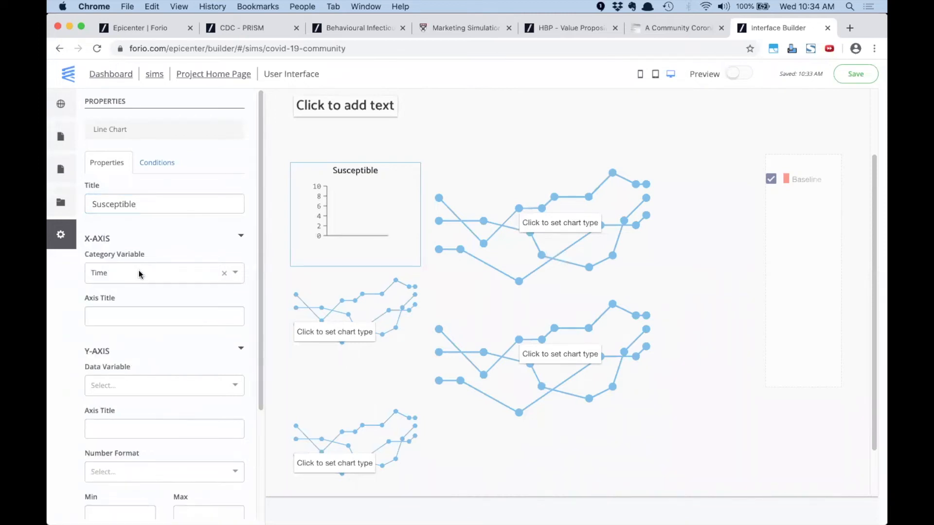
pyautogui.click(134, 355)
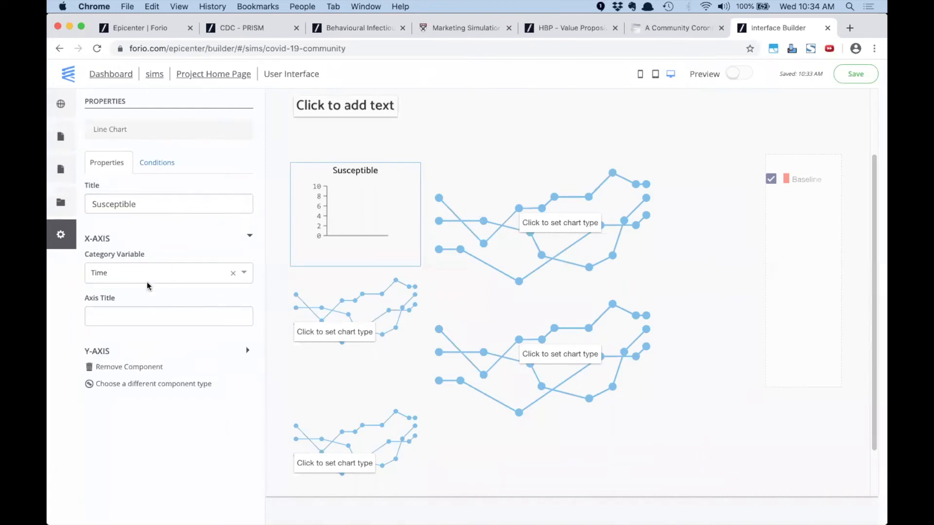
pyautogui.click(141, 240)
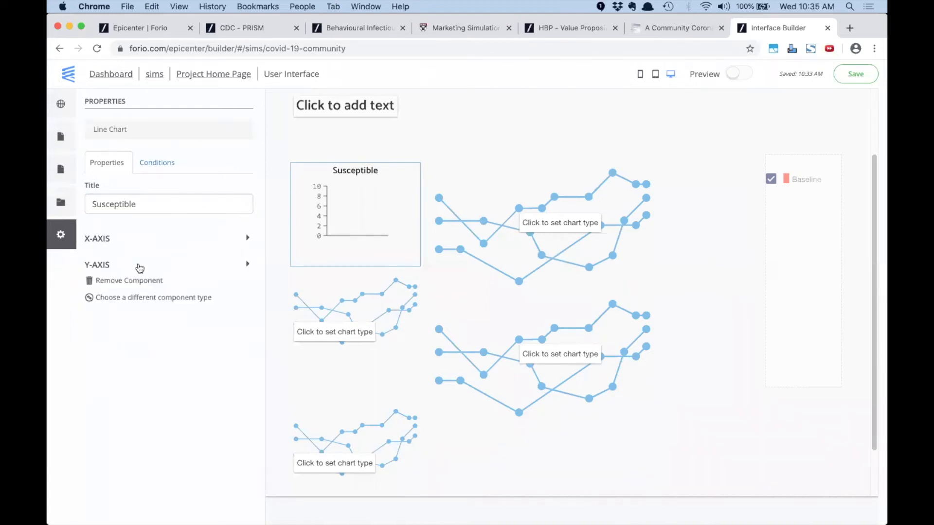
pyautogui.click(127, 266)
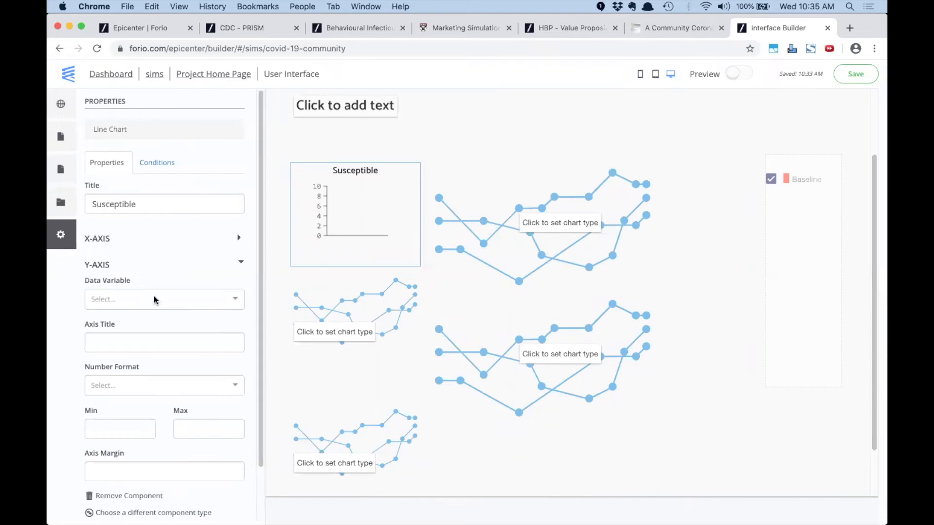
pyautogui.click(153, 297)
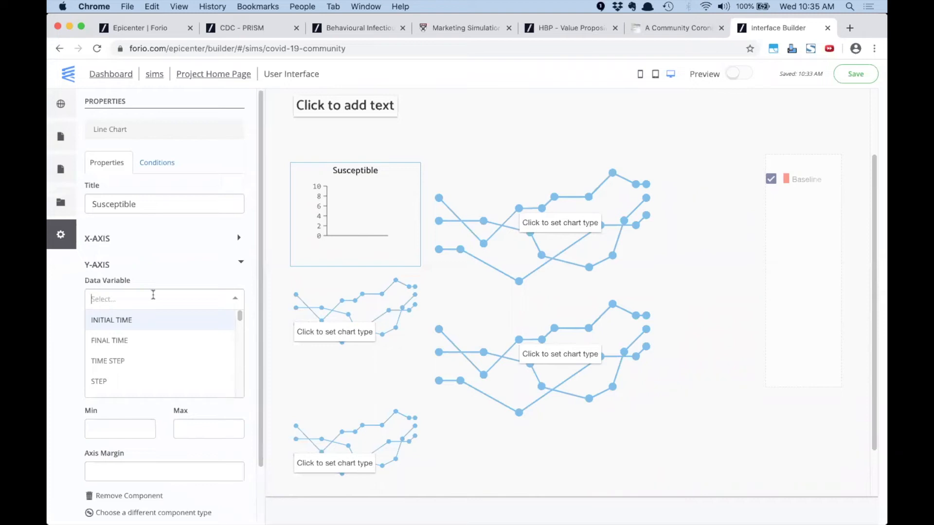
pyautogui.write('sus')
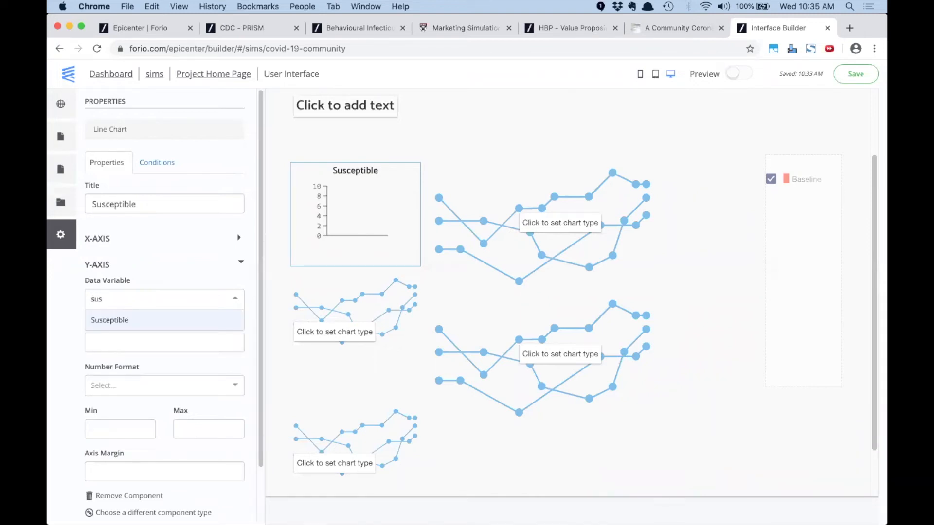
pyautogui.click(145, 323)
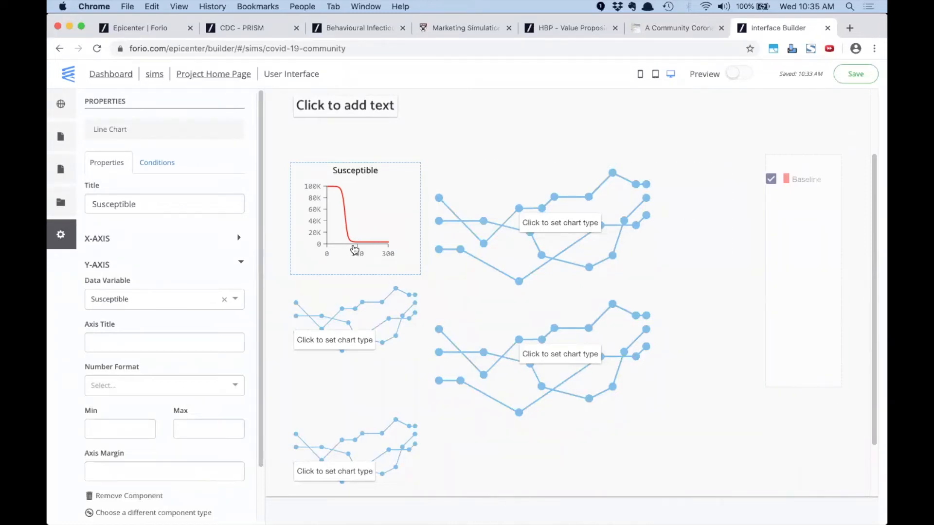
pyautogui.click(337, 306)
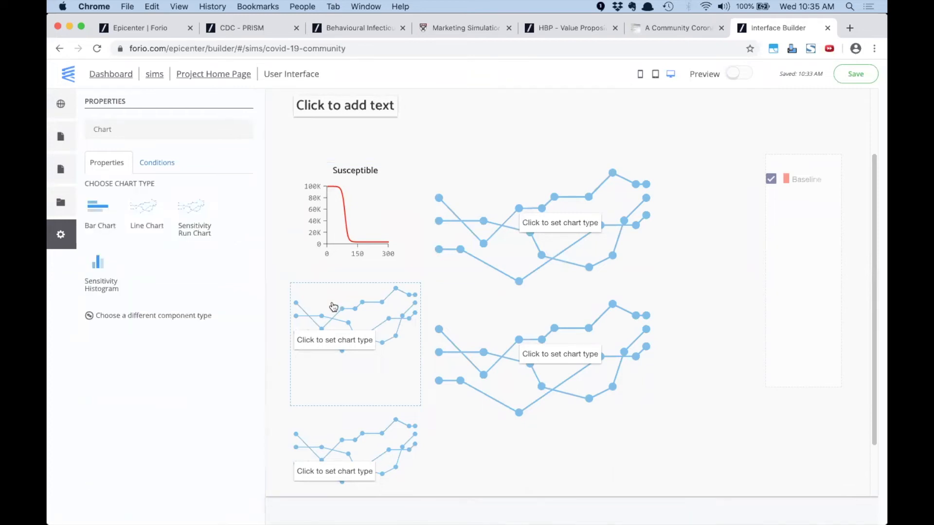
# Make the second chart a line chart titled 'Exposed' plotting the Exposed variable
pyautogui.click(148, 204)
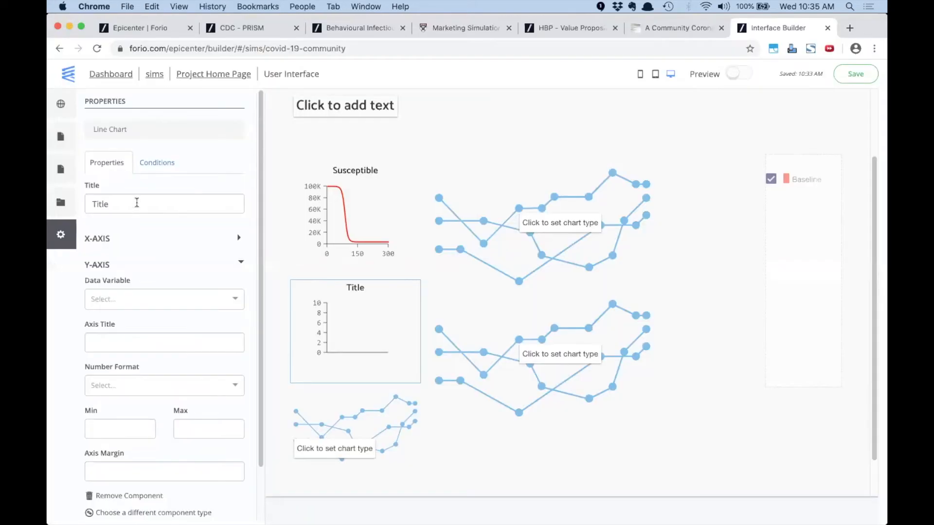
pyautogui.doubleClick(137, 202)
pyautogui.write('Exposed')
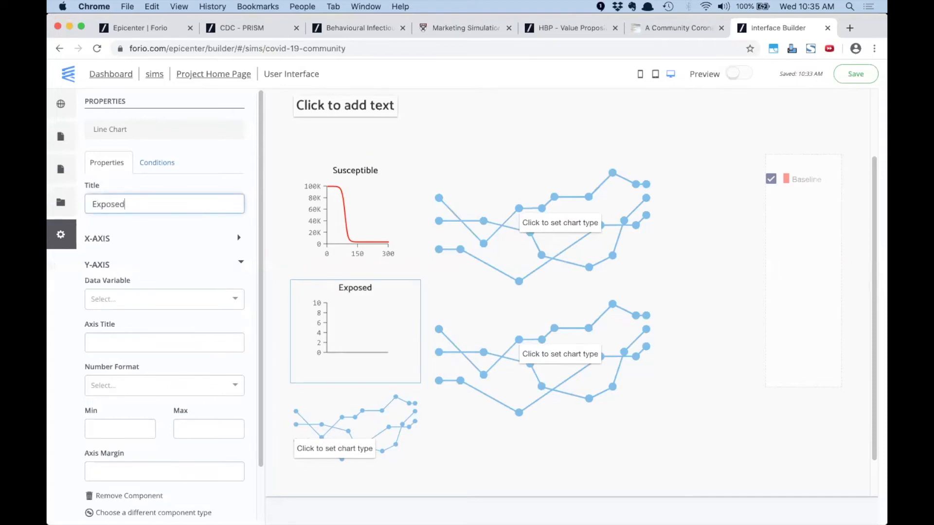
pyautogui.click(131, 295)
pyautogui.write('e')
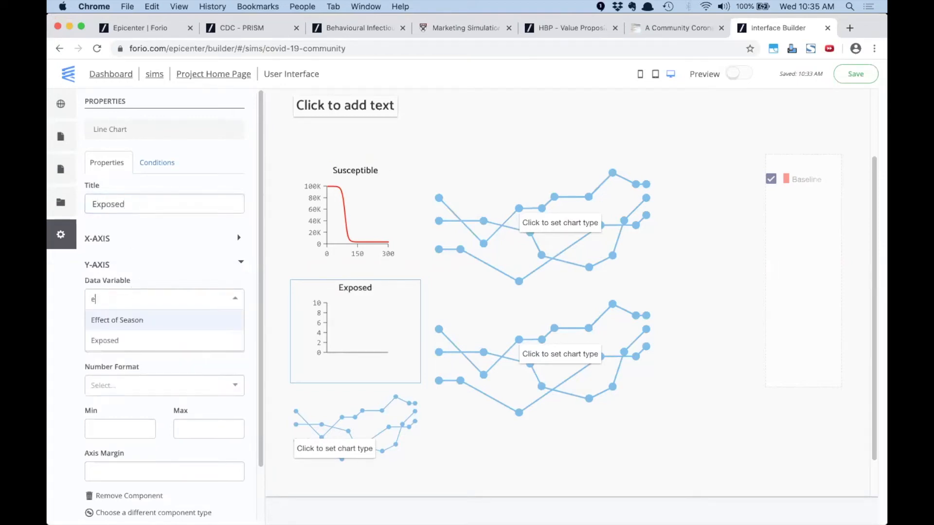
pyautogui.write('xp')
pyautogui.click(111, 320)
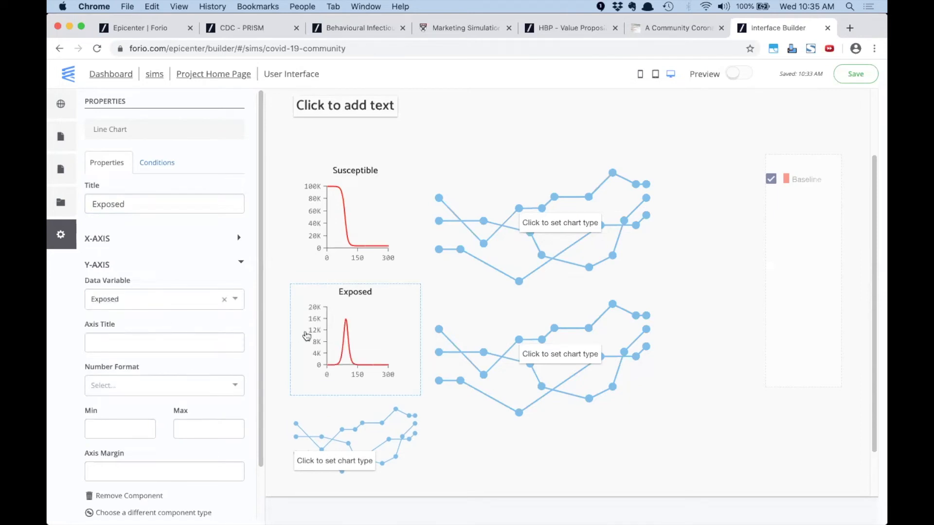
# Make the bottom chart a line chart titled 'Infected' plotting the Infected variable
pyautogui.click(318, 428)
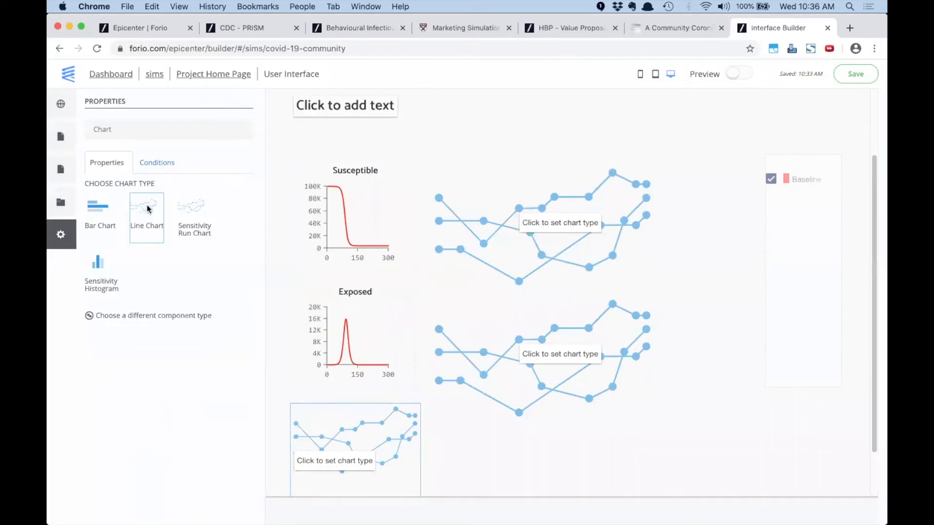
pyautogui.click(147, 208)
pyautogui.click(150, 202)
pyautogui.doubleClick(149, 202)
pyautogui.write('Infected')
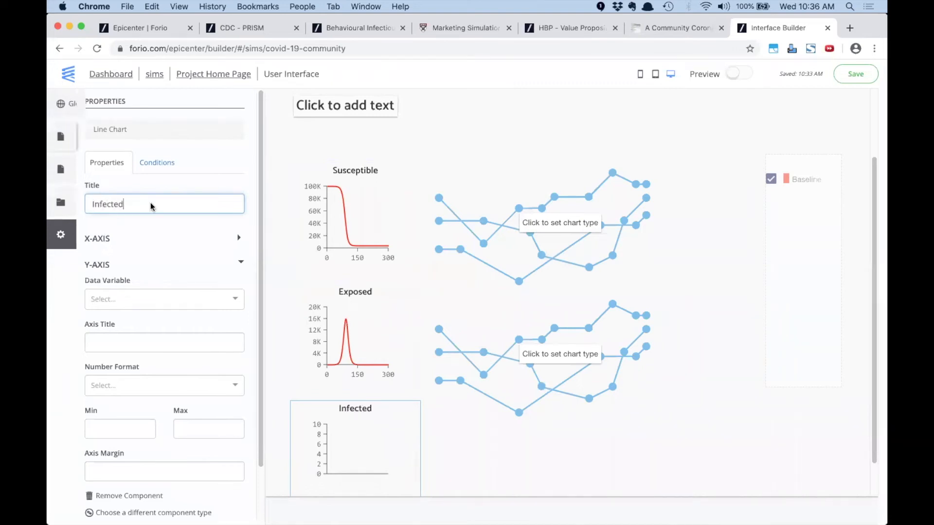
pyautogui.click(170, 299)
pyautogui.write('In')
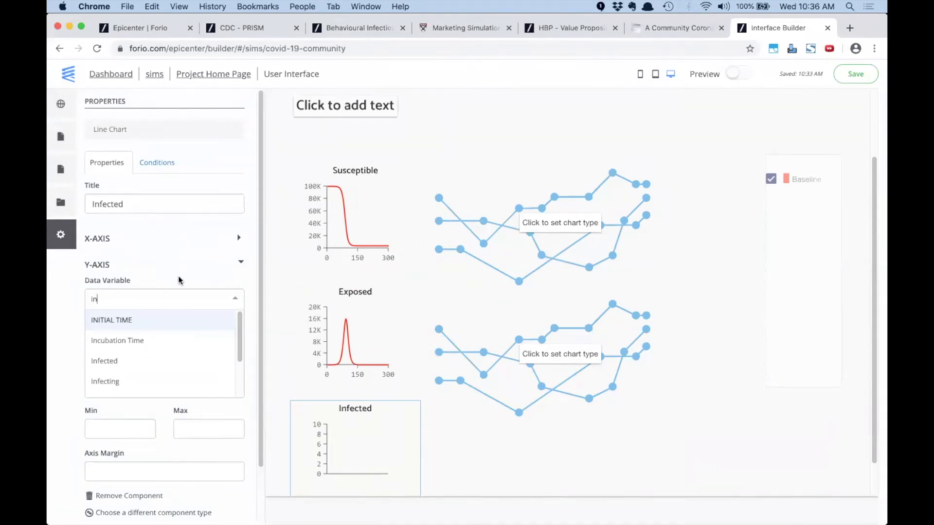
pyautogui.click(125, 361)
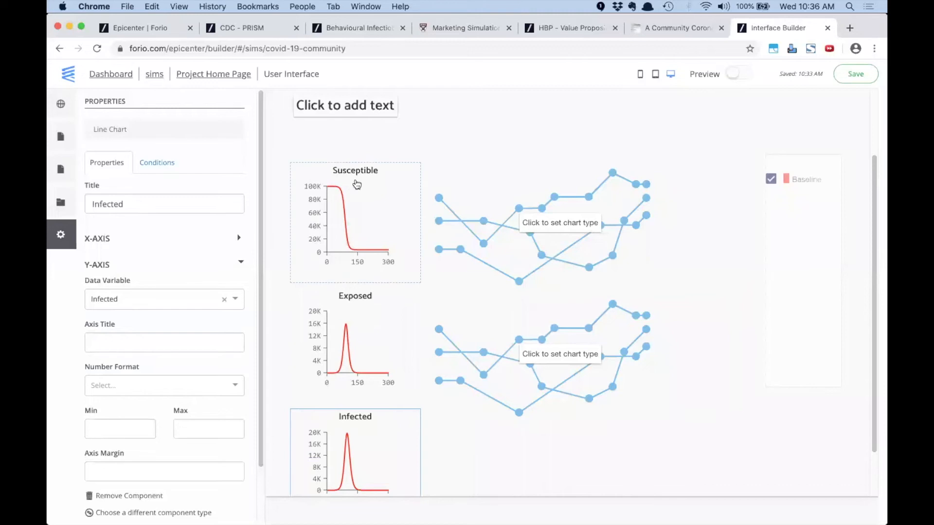
pyautogui.click(497, 229)
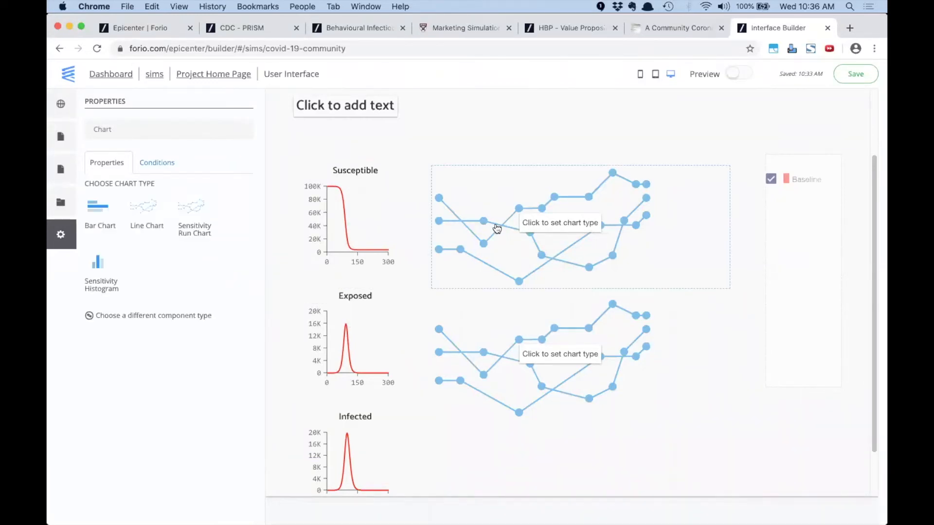
# Make the large chart a line chart titled 'Hospital Strain' plotting Hospital Strain
pyautogui.click(148, 214)
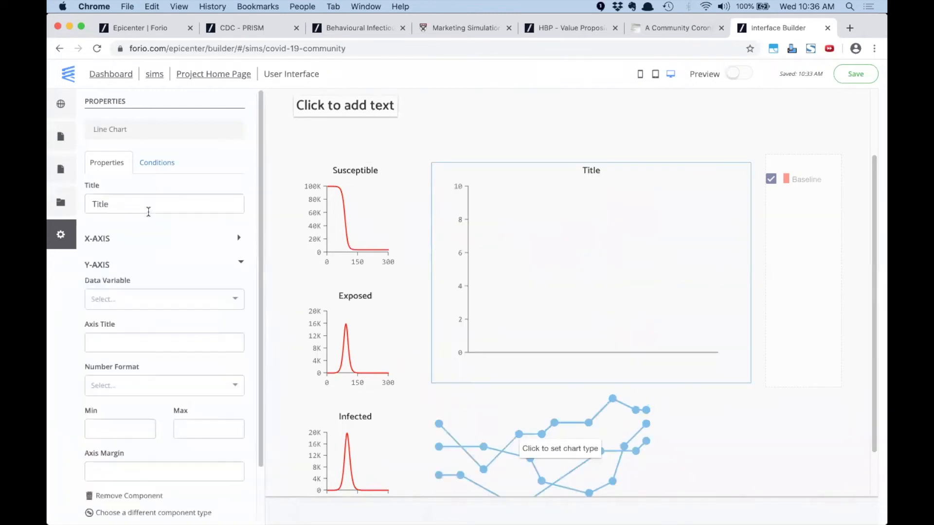
pyautogui.doubleClick(148, 203)
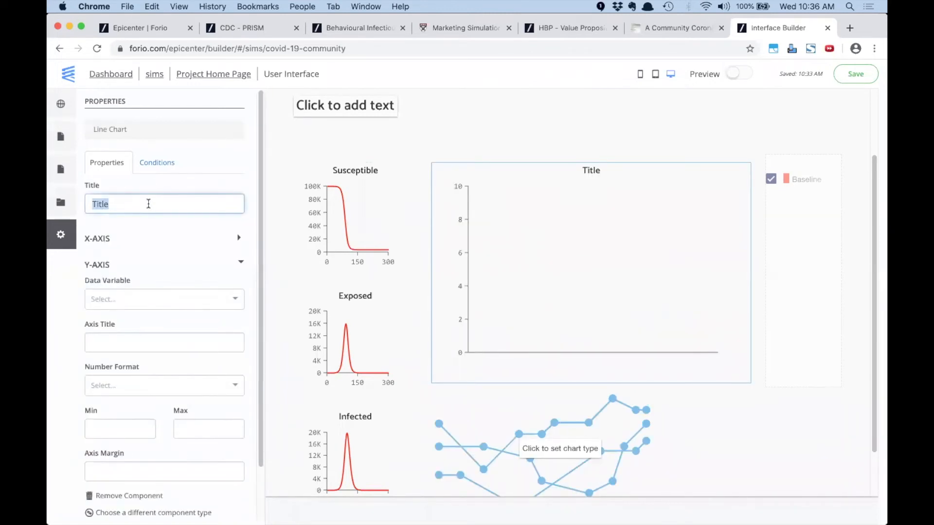
pyautogui.press('super+Tab')
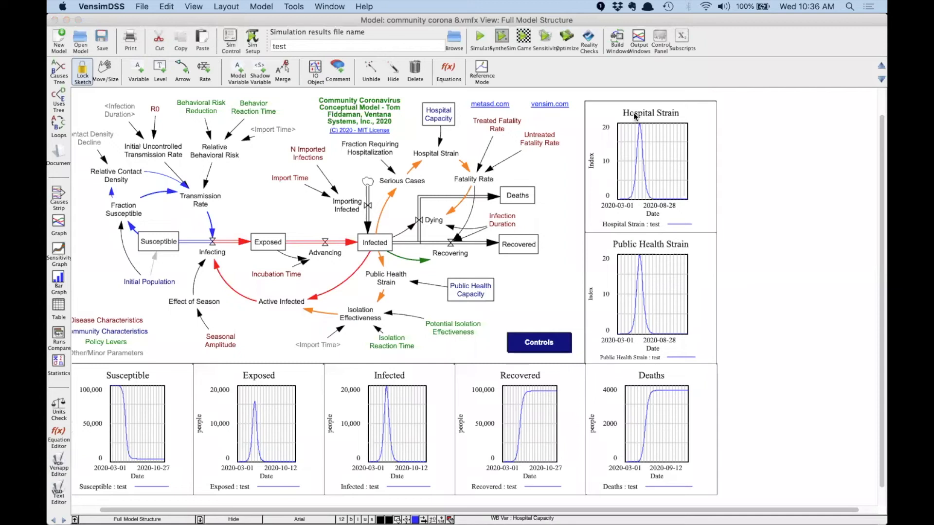
pyautogui.press('super+Tab')
pyautogui.write('Hospitasl')
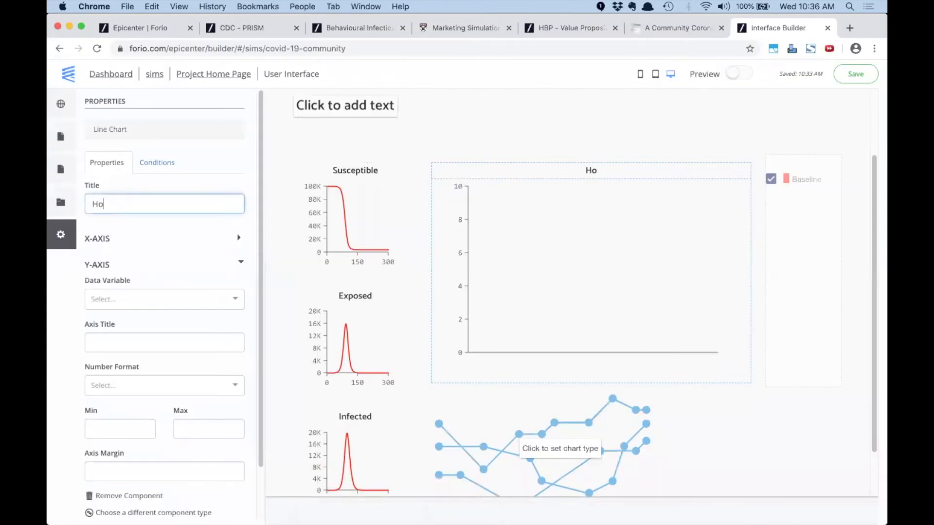
pyautogui.press('BackSpace')
pyautogui.press('BackSpace')
pyautogui.write('l Strain')
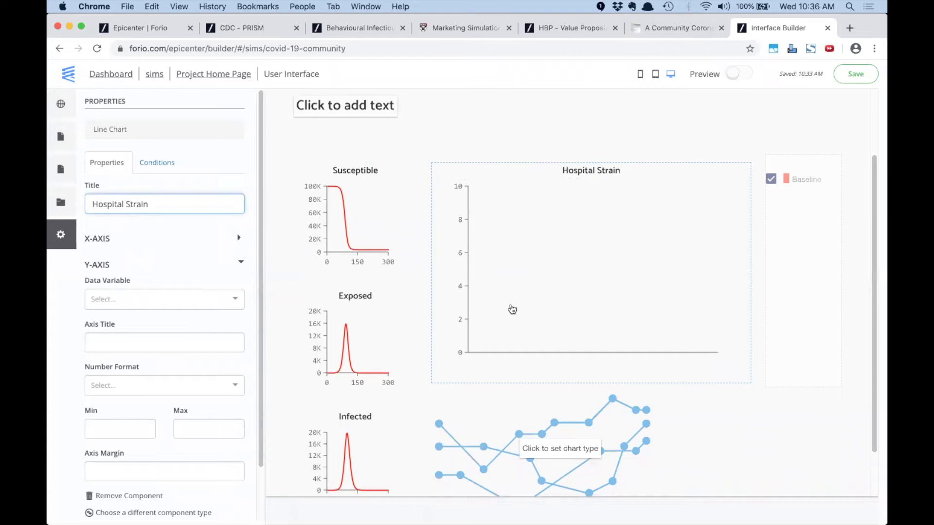
pyautogui.click(188, 299)
pyautogui.write('hos')
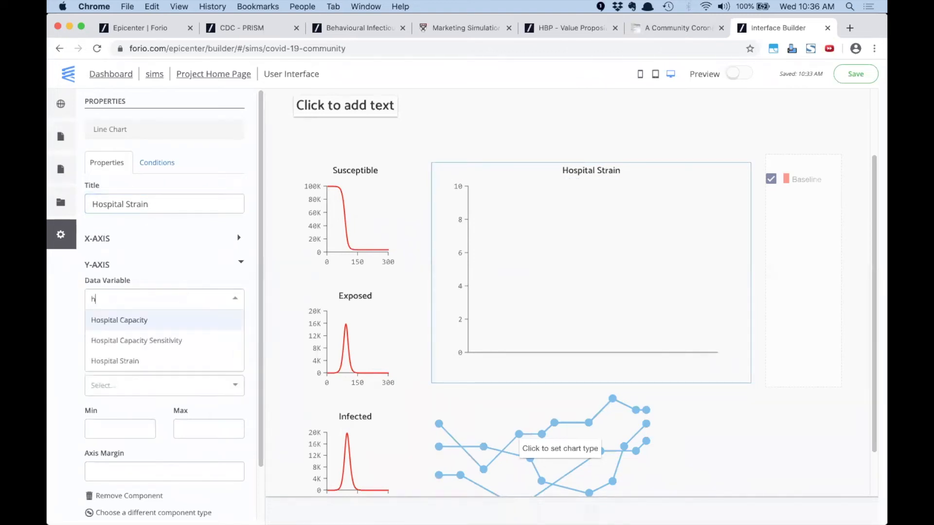
pyautogui.click(106, 362)
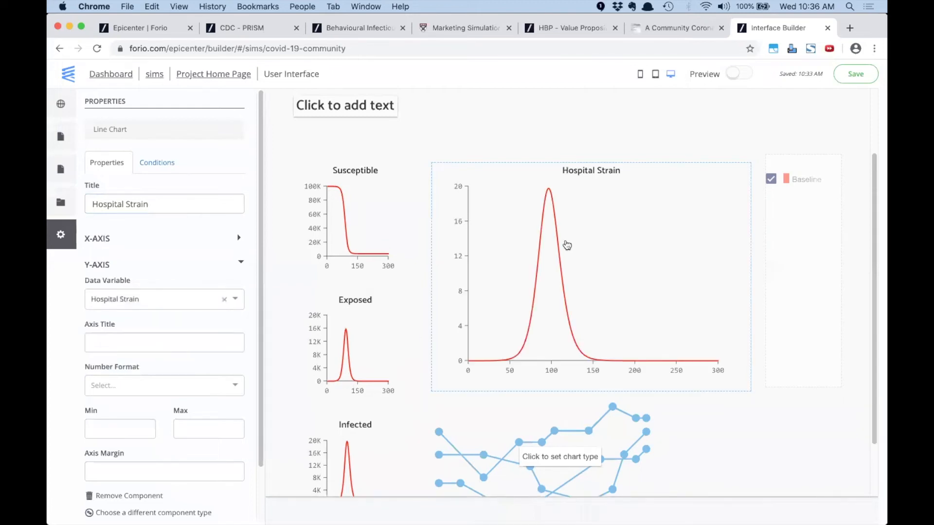
# Make the lower large chart a line chart titled 'Public Health Strain' plotting Public Health Strain
pyautogui.click(548, 433)
pyautogui.click(146, 205)
pyautogui.press('super+Tab')
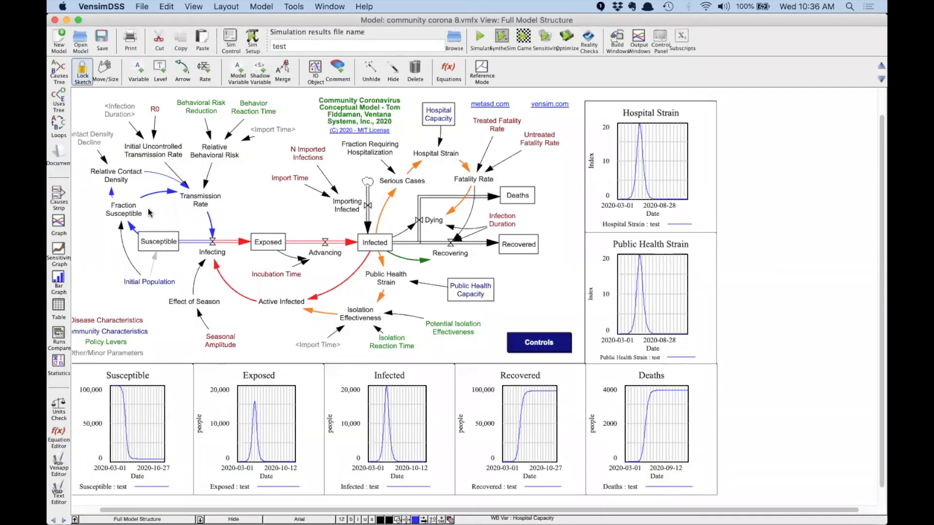
pyautogui.press('super+Tab')
pyautogui.click(127, 200)
pyautogui.doubleClick(124, 198)
pyautogui.write('Pu')
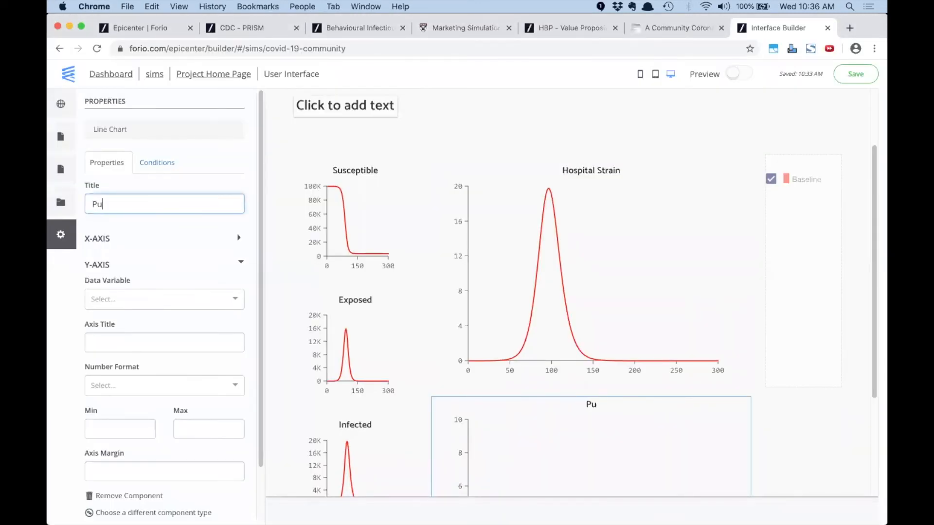
pyautogui.write('blic Heral')
pyautogui.press('BackSpace')
pyautogui.press('BackSpace')
pyautogui.press('BackSpace')
pyautogui.write('alth')
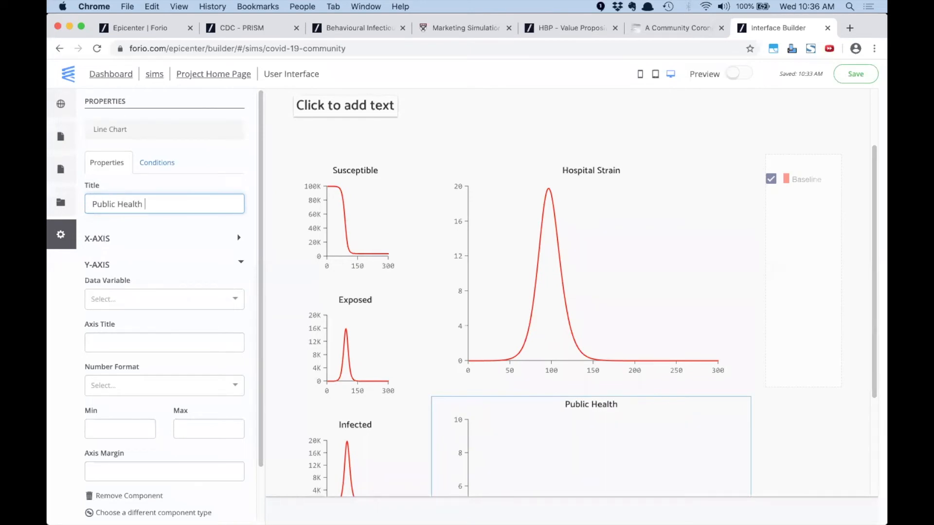
pyautogui.write(' Strain')
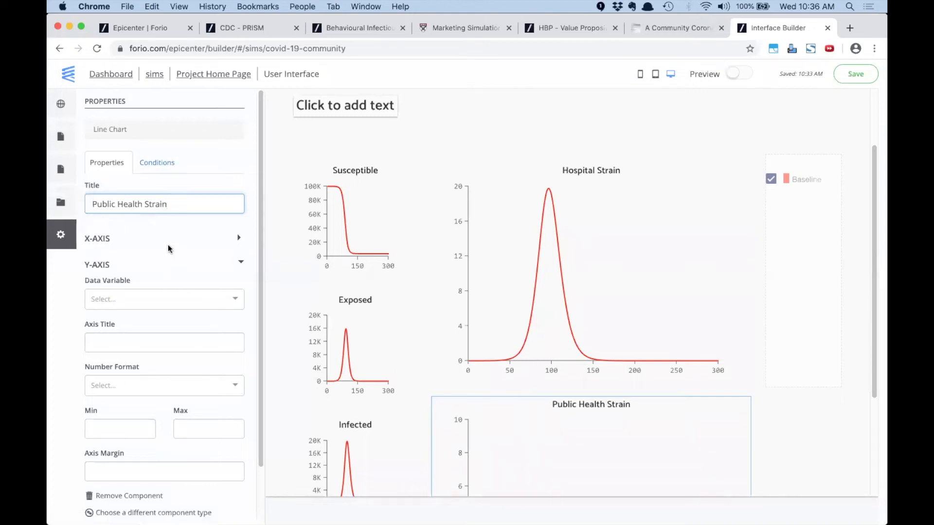
pyautogui.click(134, 297)
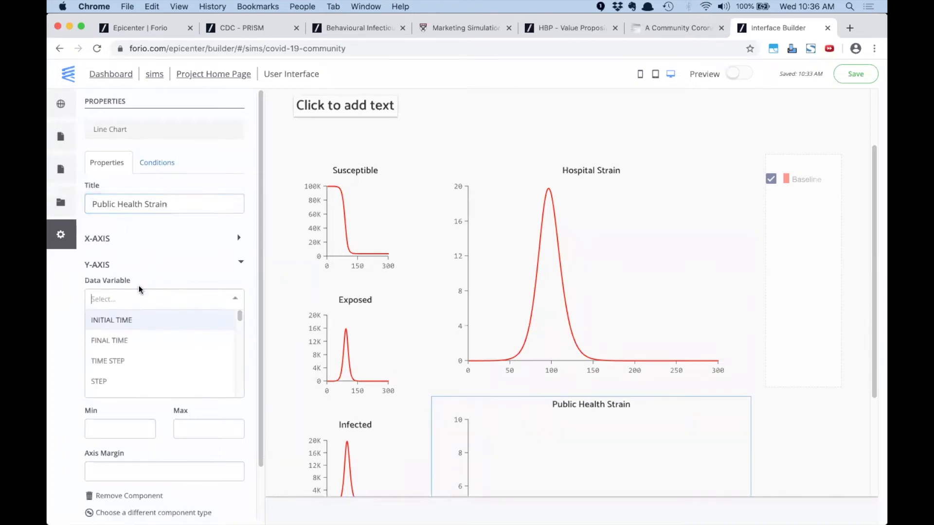
pyautogui.write('pub')
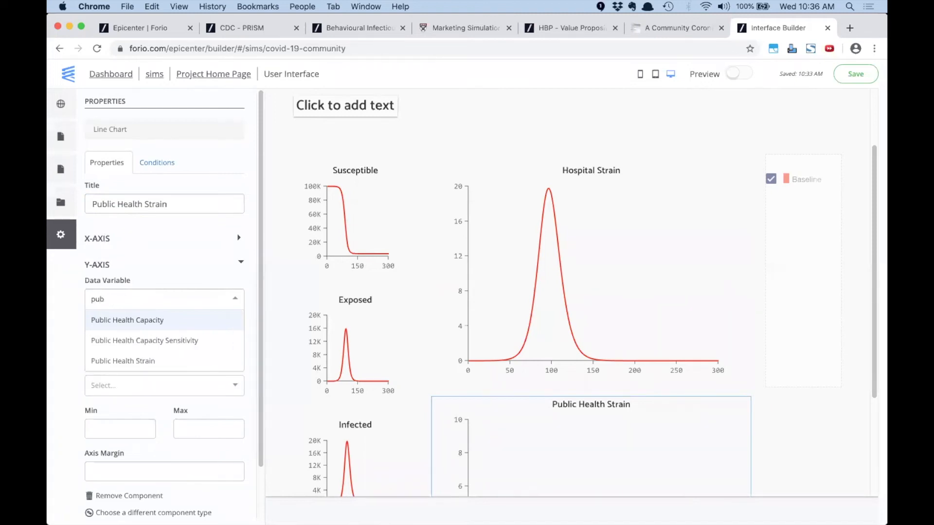
pyautogui.click(138, 359)
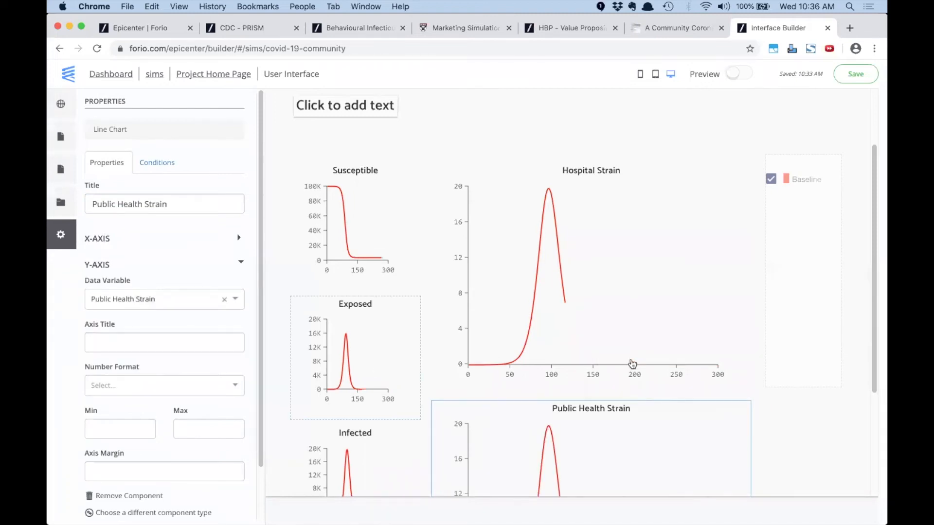
# Open the simulation's Decisions page
pyautogui.scroll(-3, 632, 364)
pyautogui.scroll(5, 633, 359)
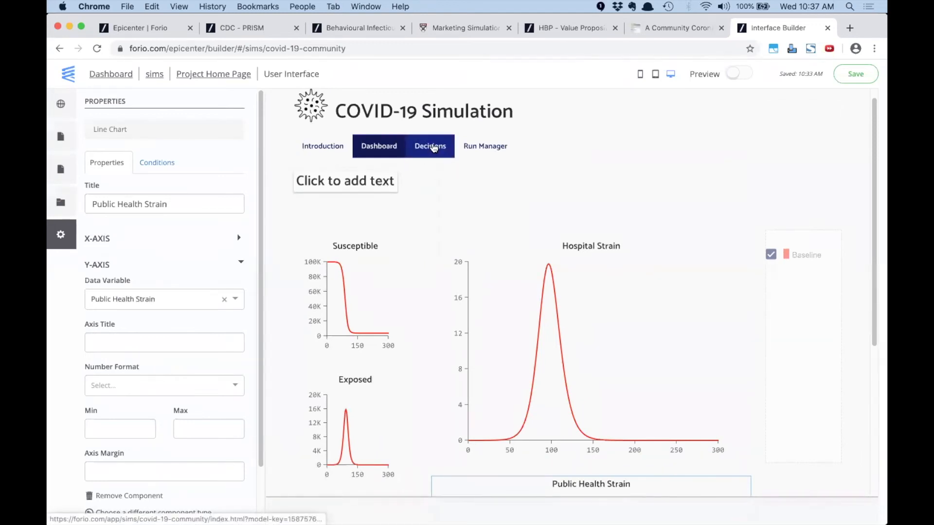
pyautogui.click(432, 147)
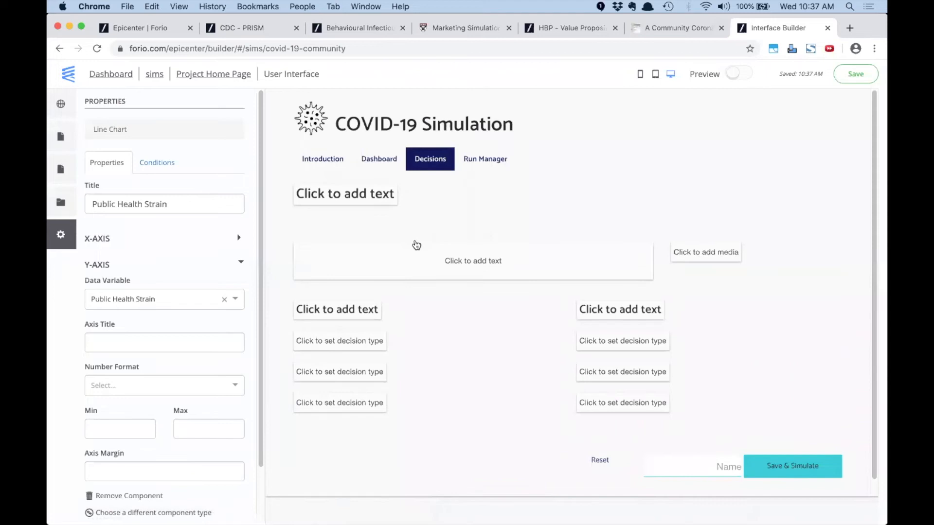
# Bring Vensim DSS forward showing the community corona 8 model's Full Model Structure
pyautogui.press('super+Tab')
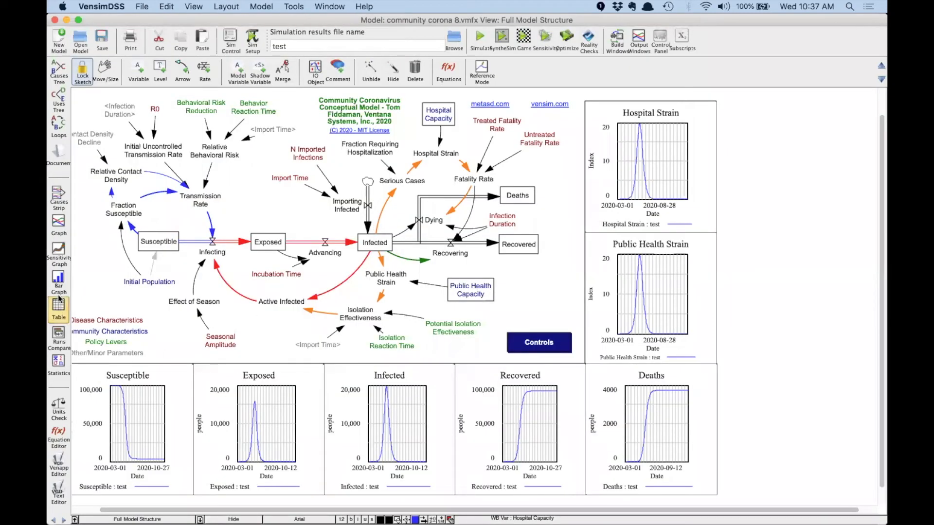
# Review Behavioral Risk Reduction in the Policy Exploration – Deaths view, then return to the builder
pyautogui.click(535, 345)
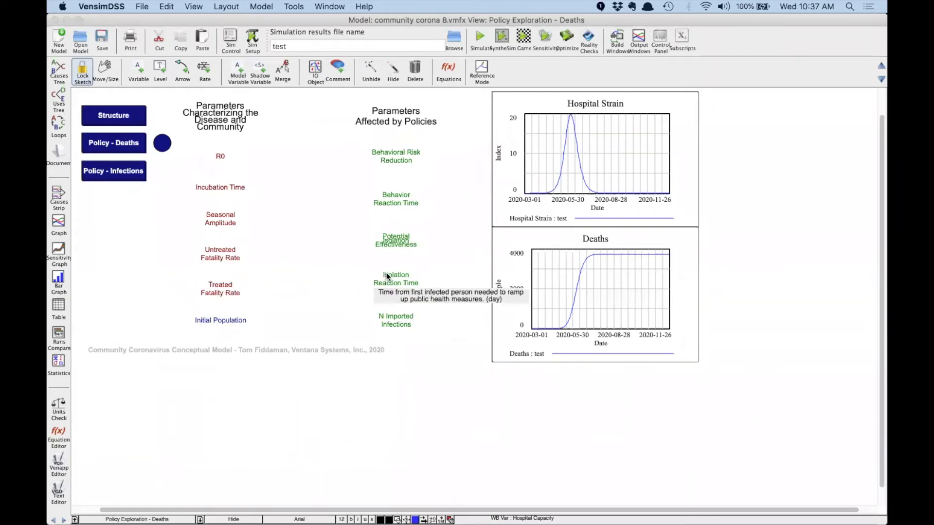
pyautogui.moveTo(393, 152)
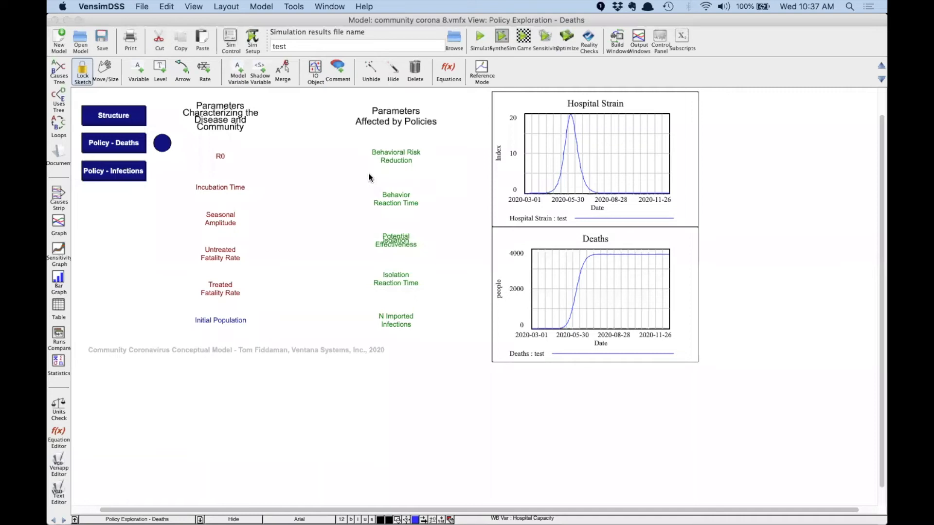
pyautogui.press('super+Tab')
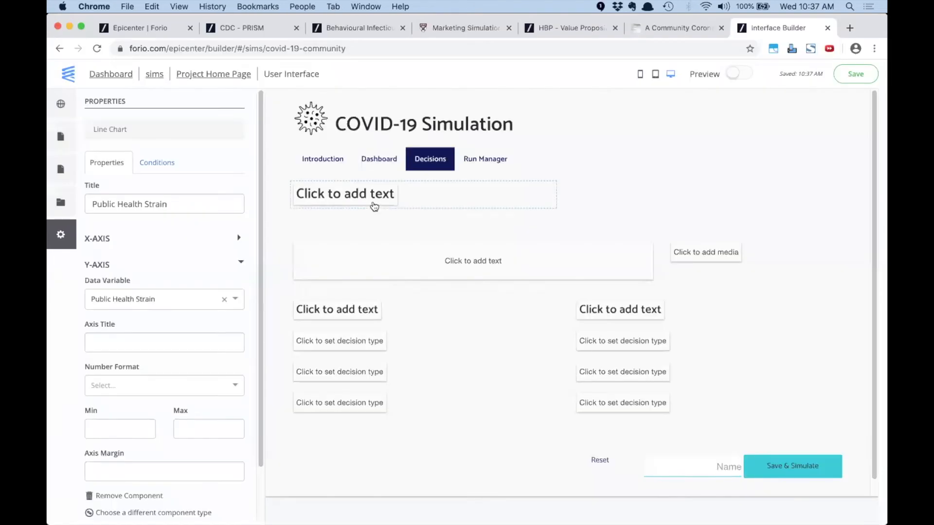
# Select the first decision placeholder to show its input types, then switch to Vensim DSS
pyautogui.click(341, 344)
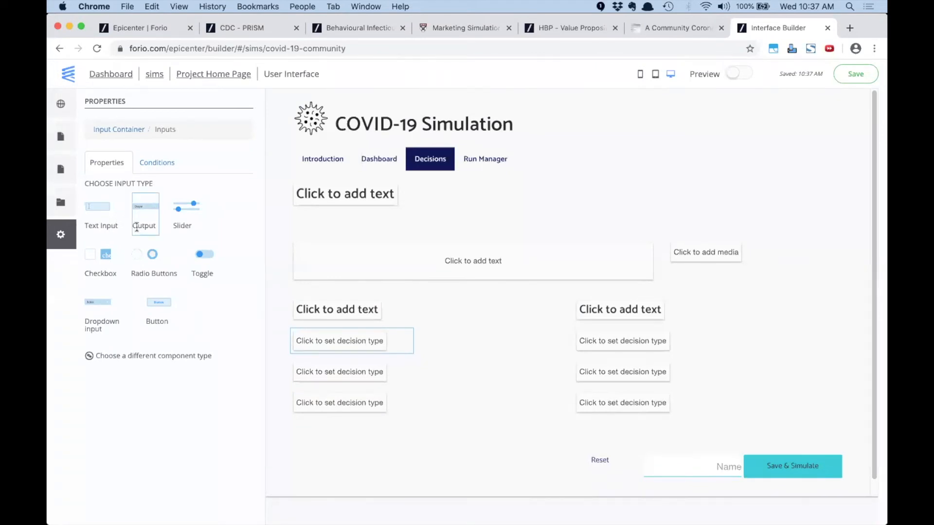
pyautogui.press('super+Tab')
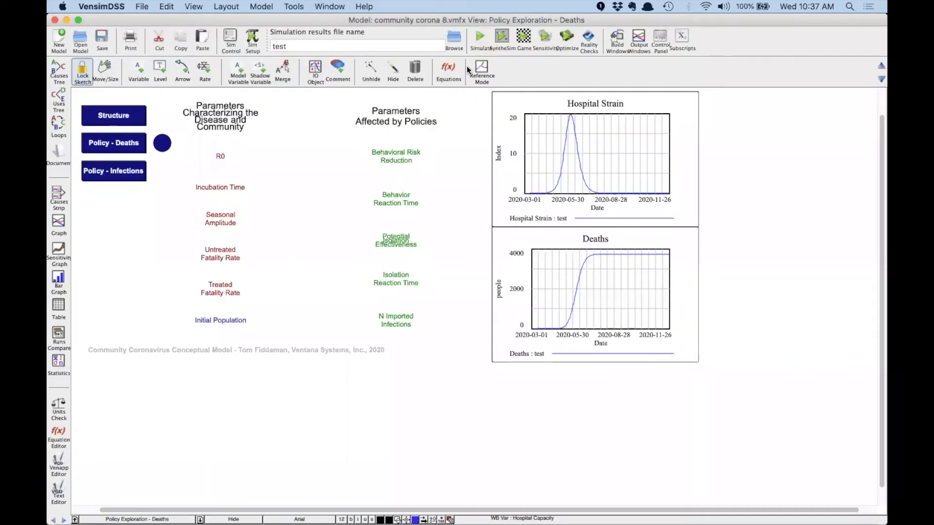
# Copy the Behavioral Risk Reduction comment from its equation editor, closing it without changes
pyautogui.click(447, 70)
pyautogui.click(393, 155)
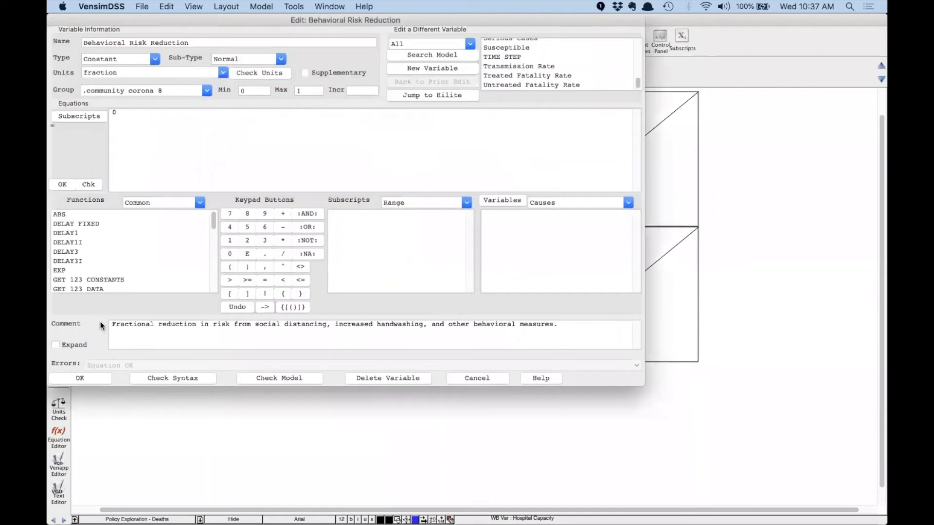
pyautogui.moveTo(113, 324); pyautogui.dragTo(544, 333)
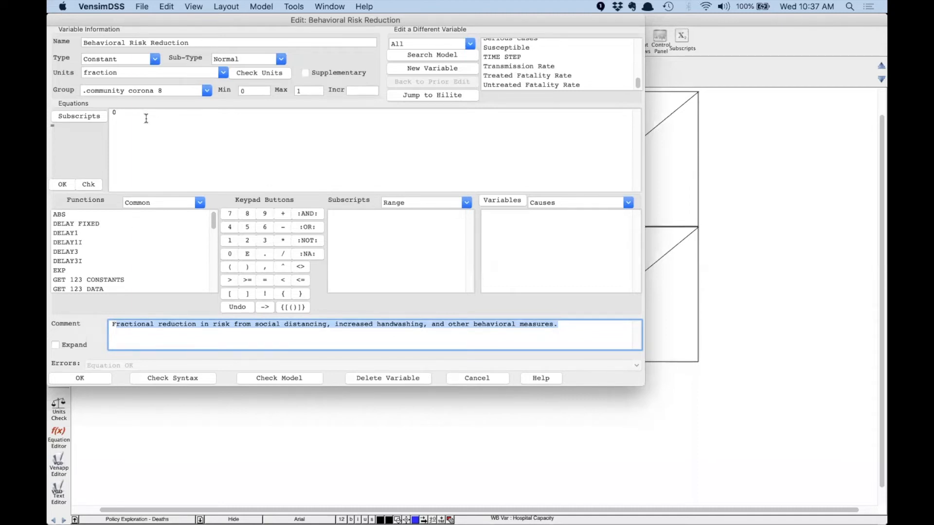
pyautogui.click(109, 337)
pyautogui.moveTo(112, 324); pyautogui.dragTo(612, 334)
pyautogui.press('super+c')
pyautogui.click(481, 375)
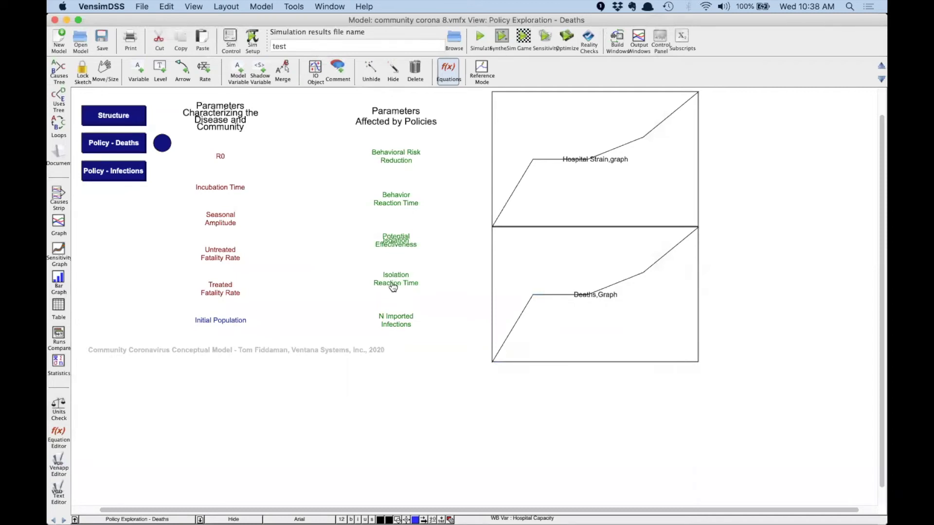
pyautogui.press('super+Tab')
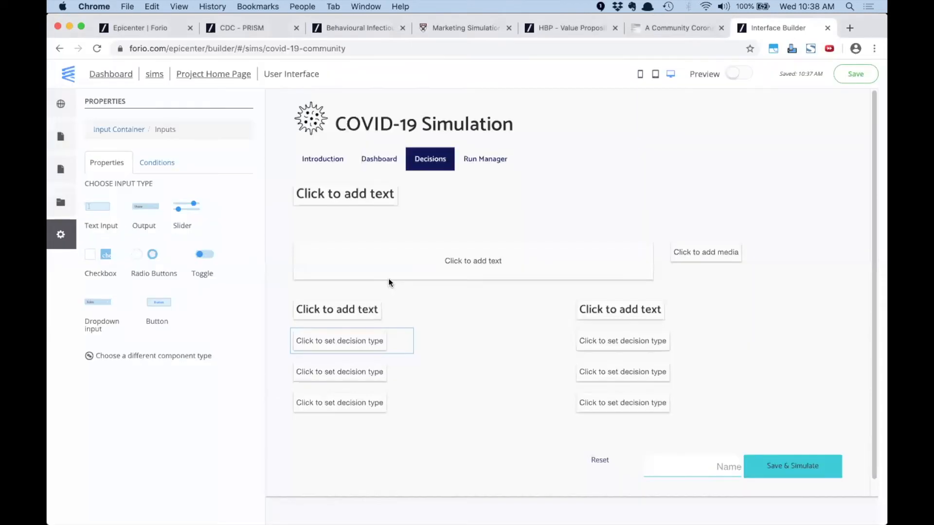
# Make the first decision a slider labelled and linked to Behavioral Risk Reduction, with the pasted tooltip
pyautogui.click(189, 213)
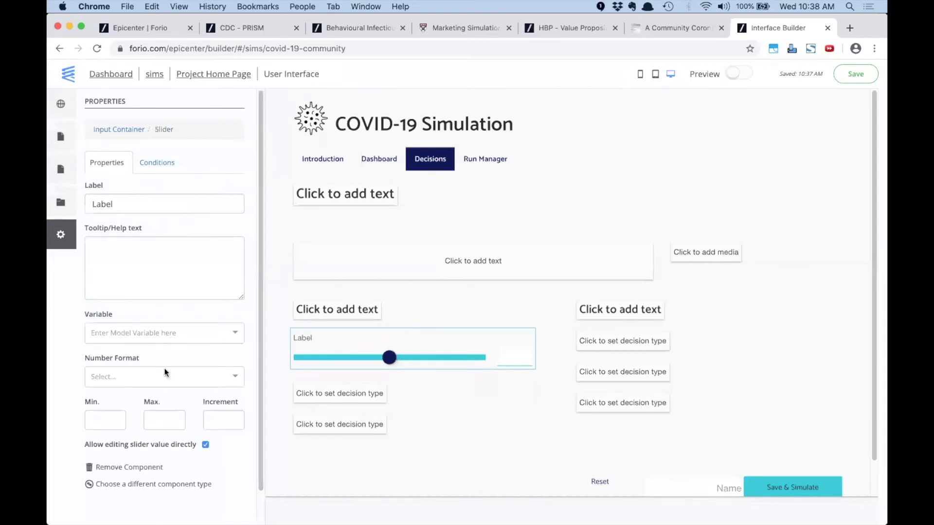
pyautogui.click(162, 273)
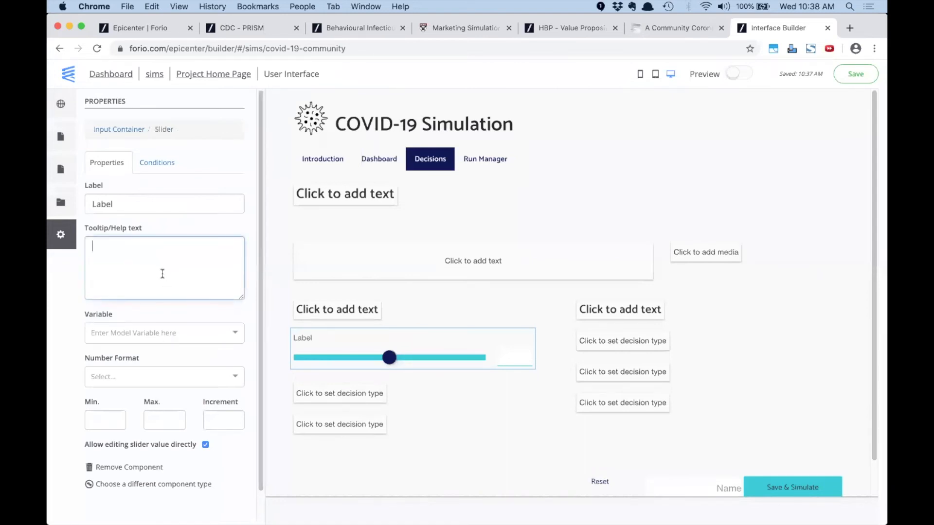
pyautogui.press('super+v')
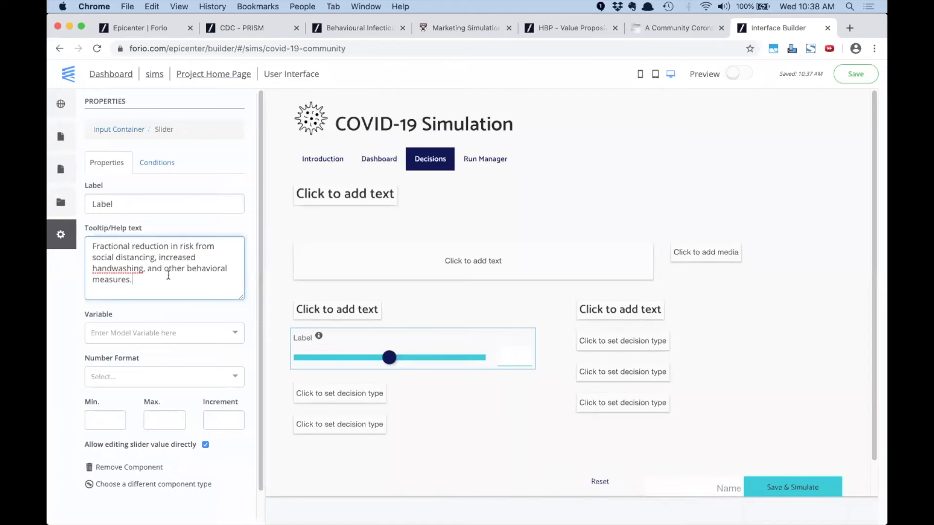
pyautogui.doubleClick(169, 199)
pyautogui.press('super+Tab')
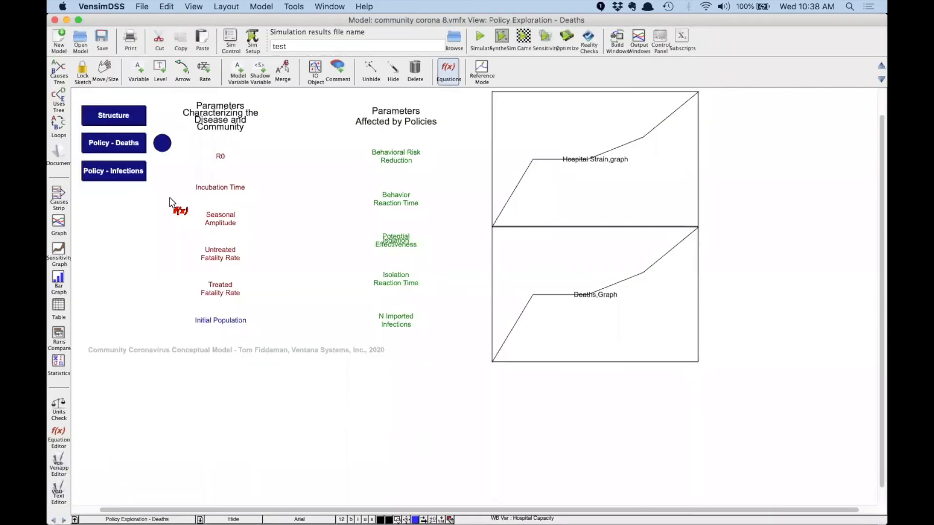
pyautogui.press('super+Tab')
pyautogui.write('Be')
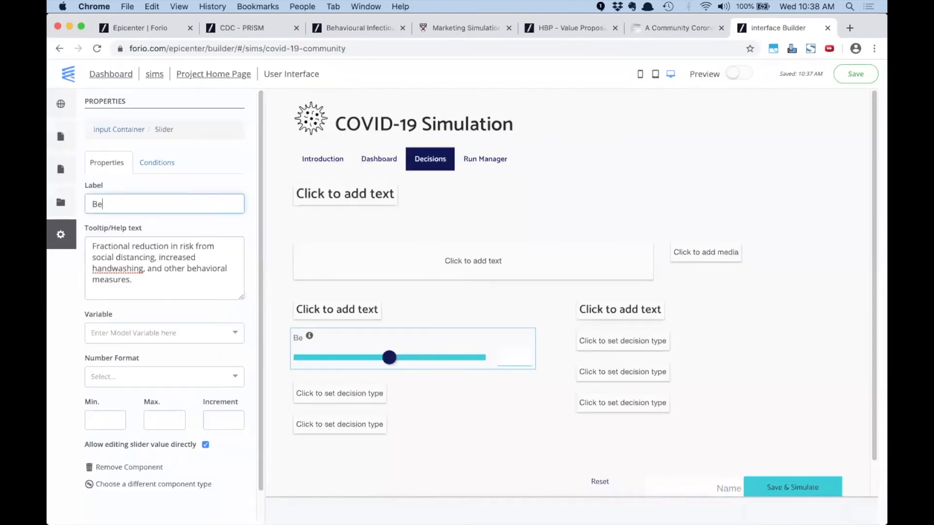
pyautogui.write('havioral Ri')
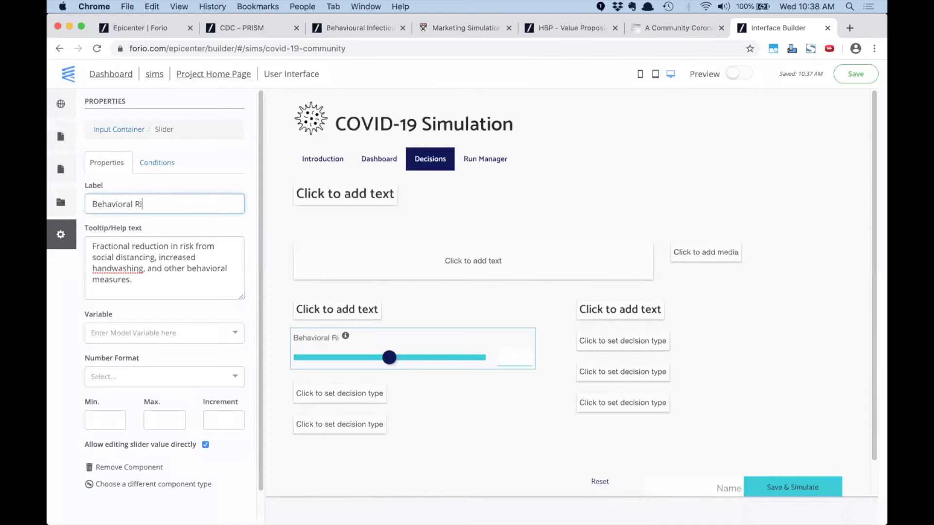
pyautogui.write('sk Reduction')
pyautogui.click(186, 331)
pyautogui.write('beh')
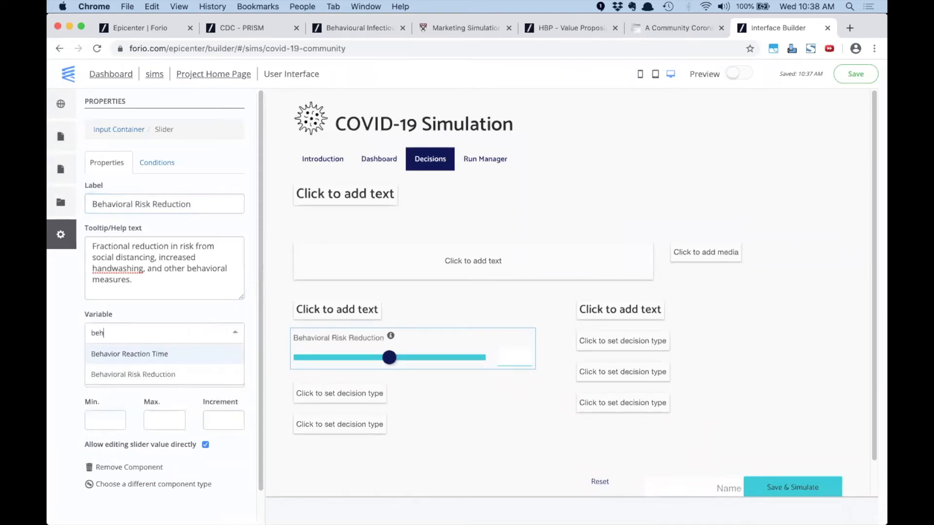
pyautogui.click(148, 375)
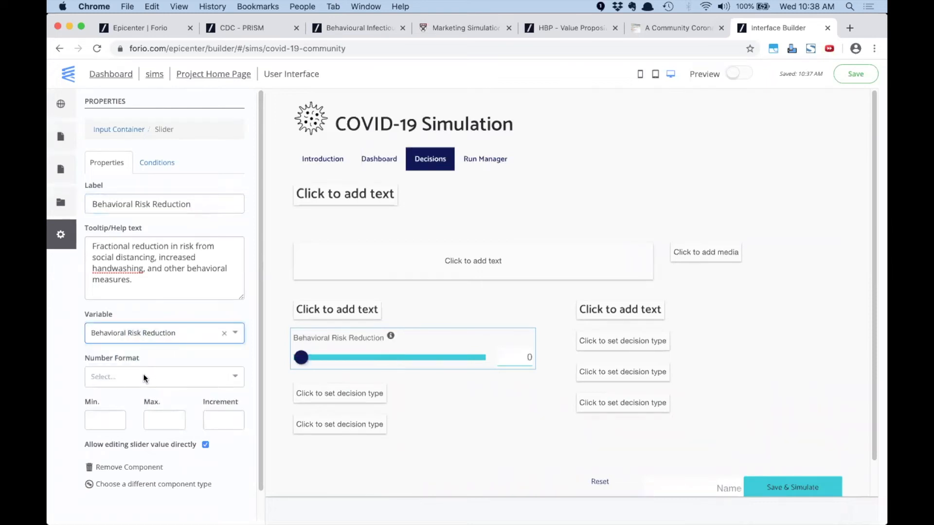
# Give the slider Percent number format, minimum 0, maximum 1 and increment .01
pyautogui.click(144, 378)
pyautogui.click(122, 458)
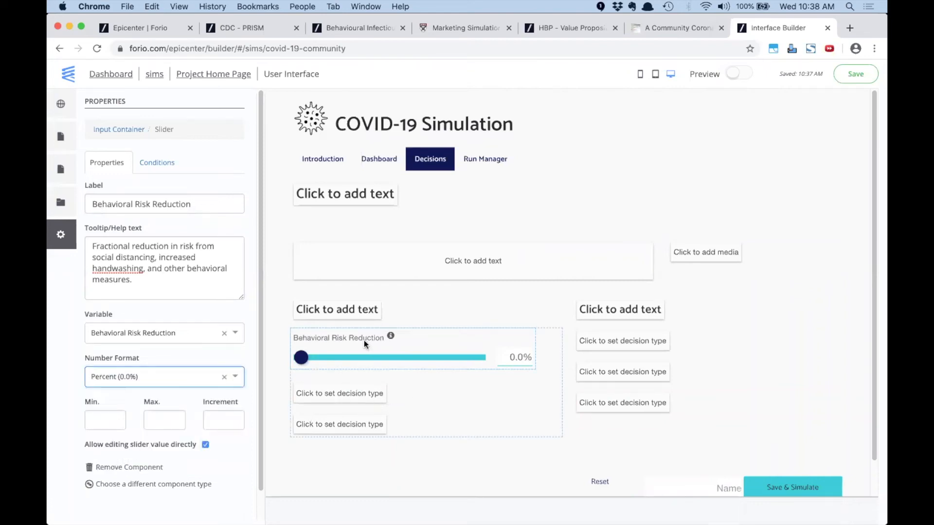
pyautogui.click(98, 417)
pyautogui.write('0')
pyautogui.click(156, 416)
pyautogui.write('1')
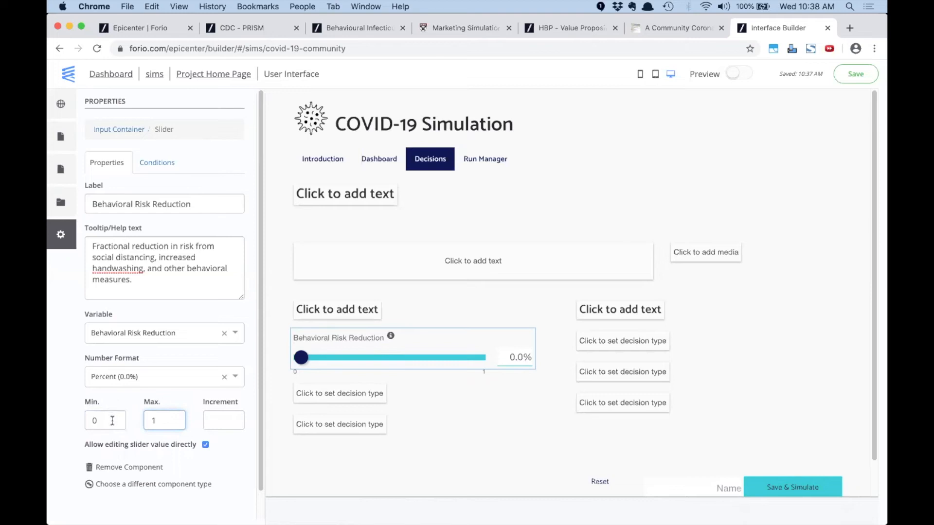
pyautogui.click(221, 421)
pyautogui.write('.01')
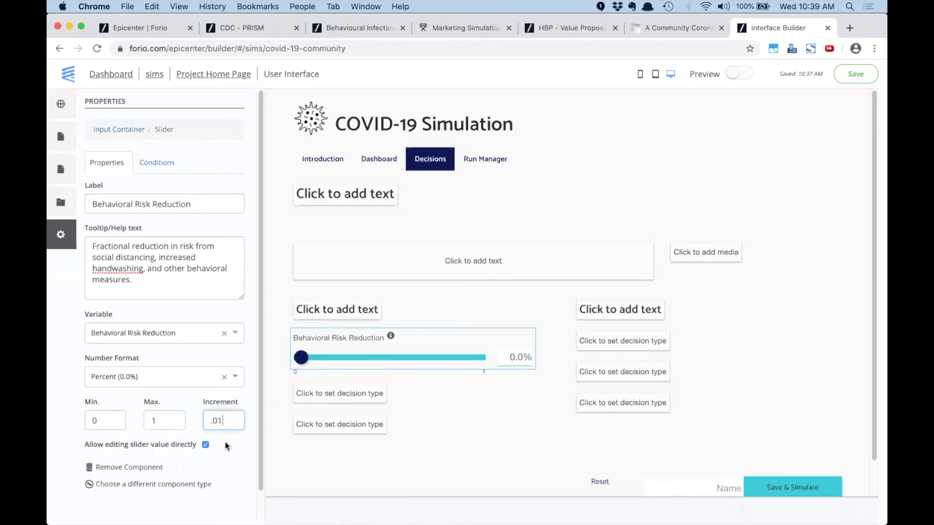
pyautogui.click(348, 397)
pyautogui.press('super+Tab')
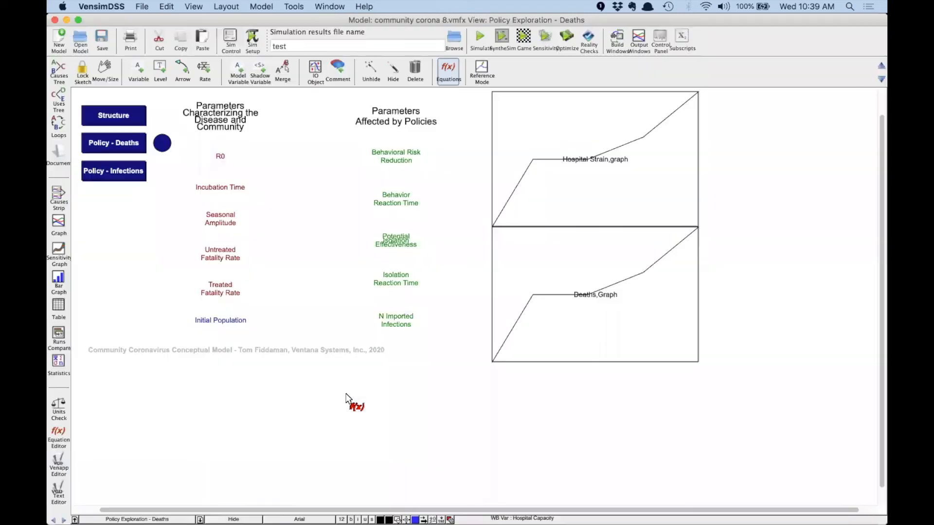
# Select the Behavior Reaction Time comment text in its equation editor and return to the builder
pyautogui.click(394, 201)
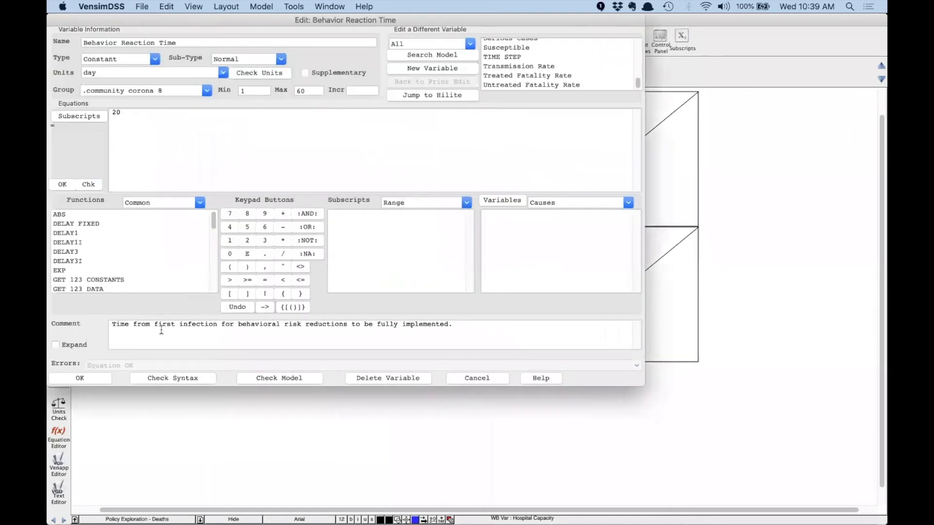
pyautogui.moveTo(113, 324); pyautogui.dragTo(506, 323)
pyautogui.press('super+c')
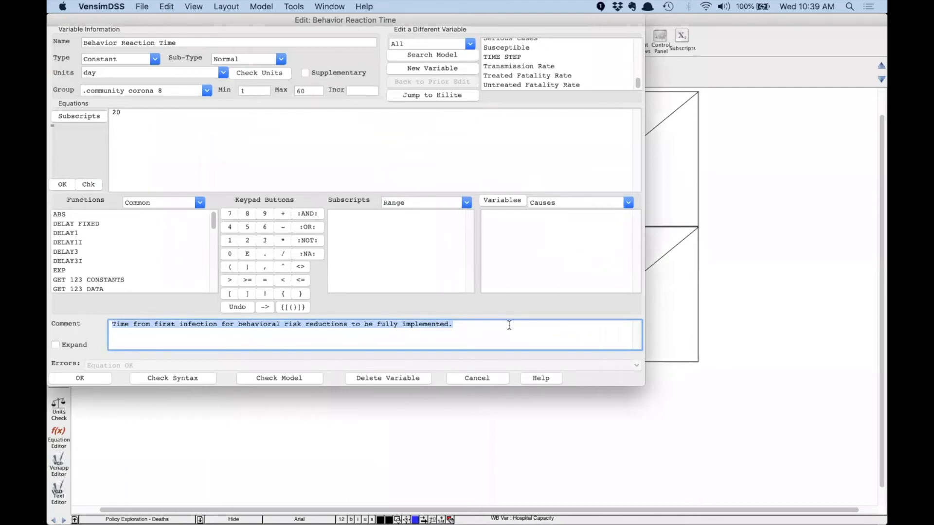
pyautogui.press('super+Tab')
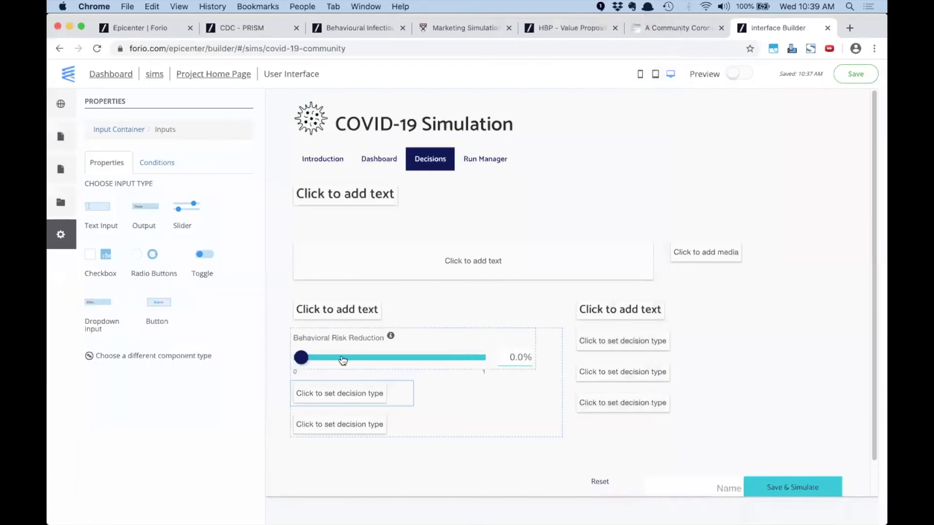
# Make the empty decision box a dropdown with the pasted help text and label 'Behavior Reaction Time'
pyautogui.click(339, 397)
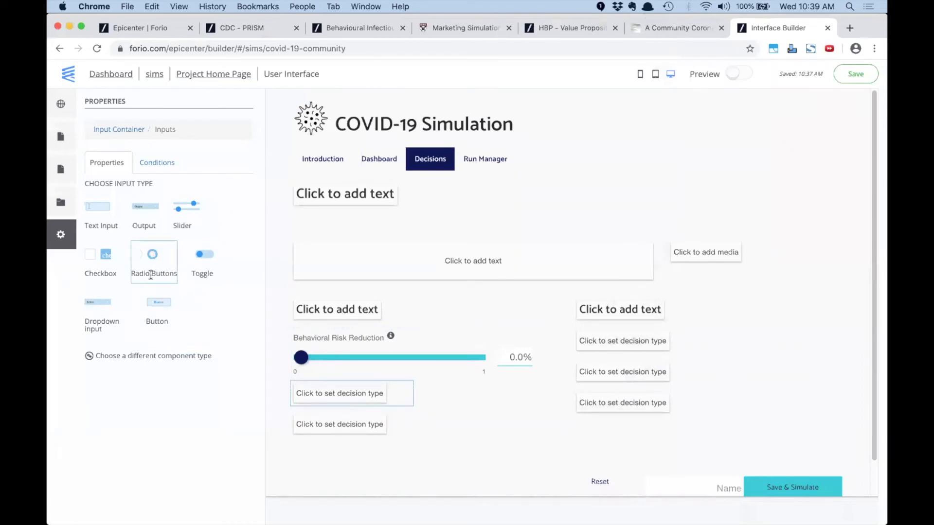
pyautogui.click(103, 303)
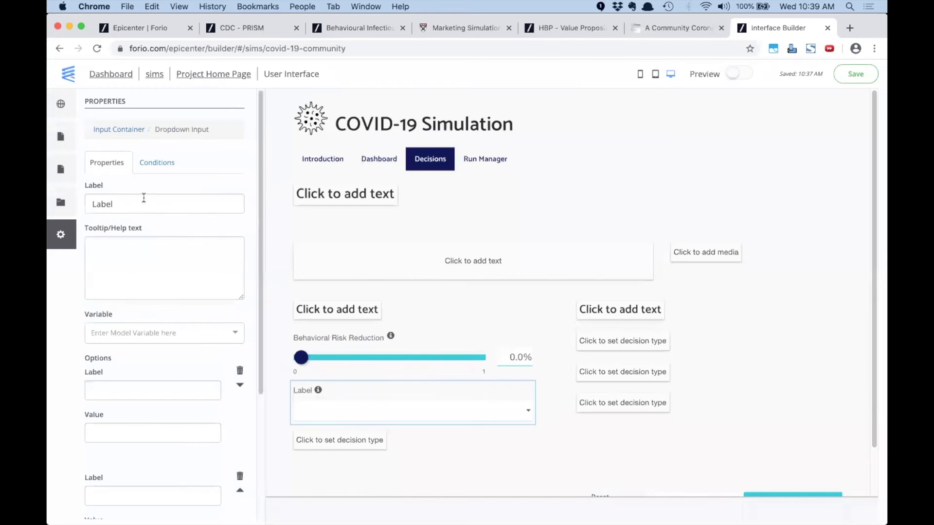
pyautogui.click(111, 252)
pyautogui.press('super+v')
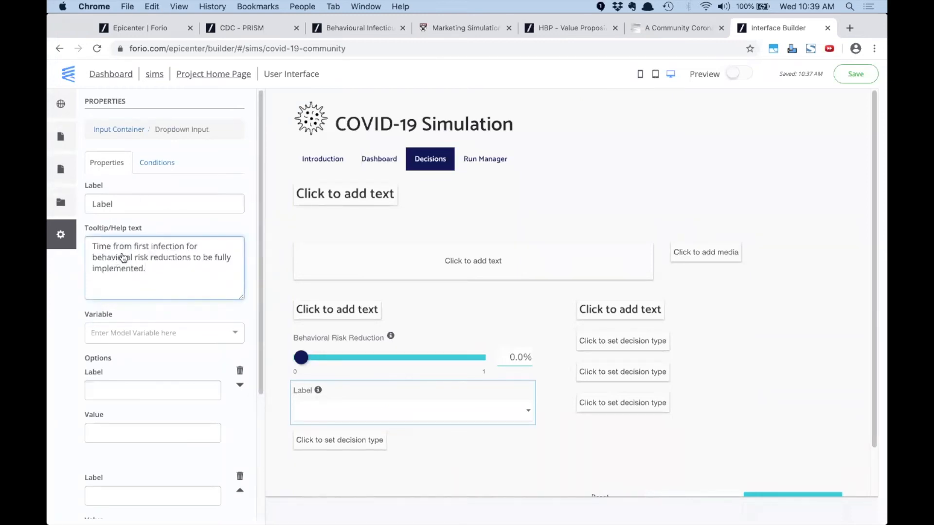
pyautogui.press('super+Tab')
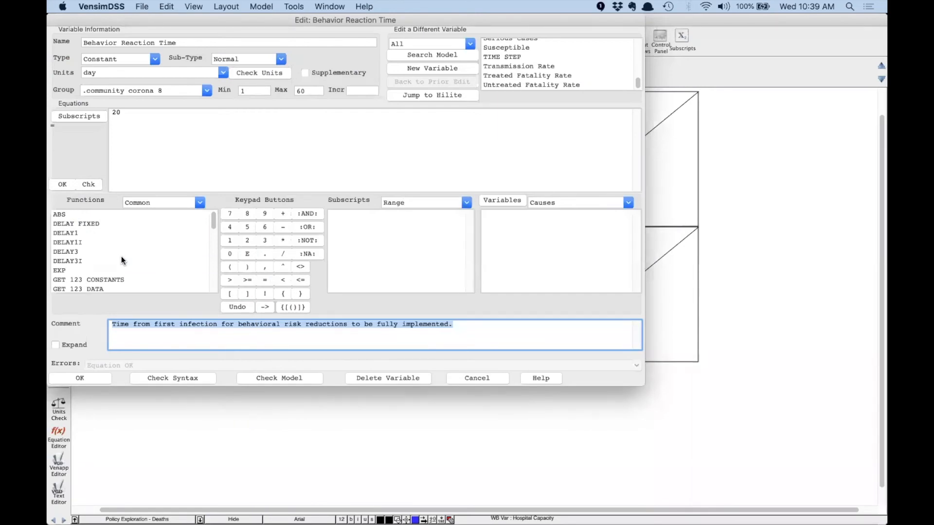
pyautogui.press('super+Tab')
pyautogui.moveTo(130, 204); pyautogui.dragTo(93, 204)
pyautogui.press('BackSpace')
pyautogui.press('BackSpace')
pyautogui.write('Behvar')
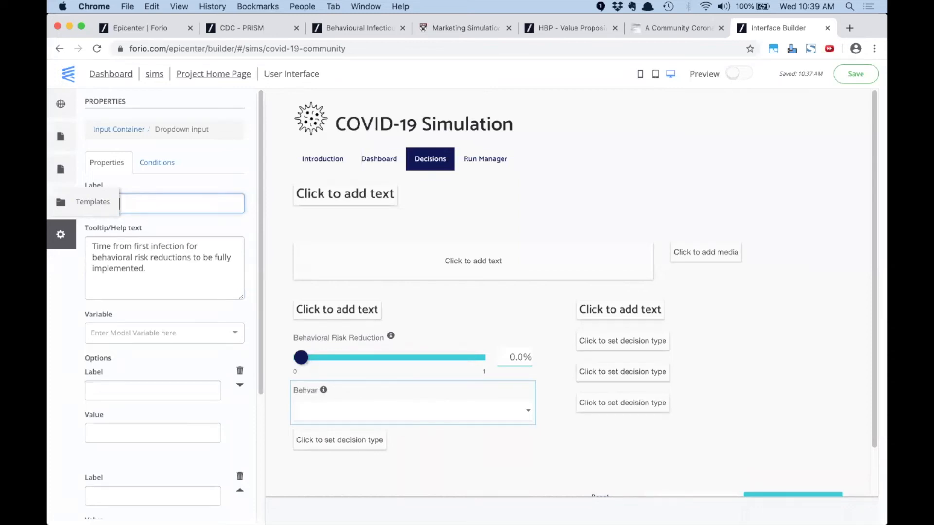
pyautogui.press('BackSpace')
pyautogui.write('vior Reaction Tm')
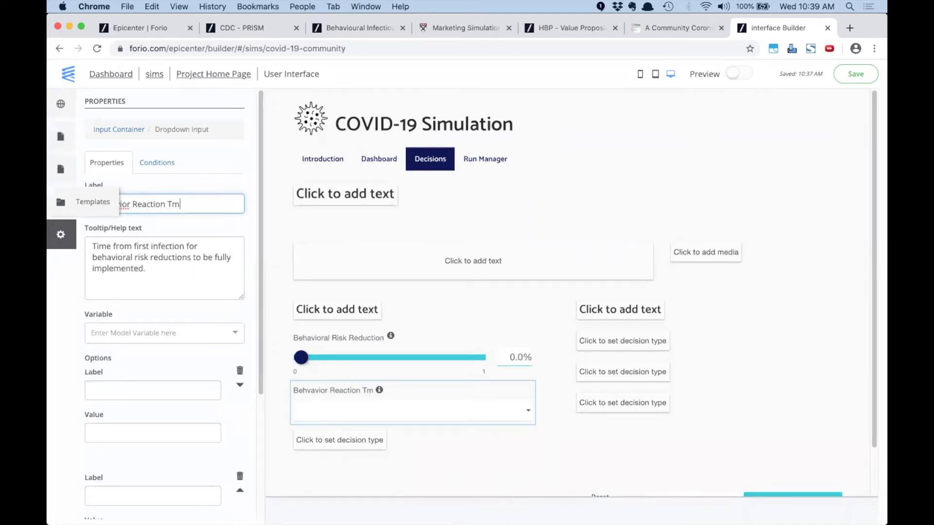
pyautogui.press('BackSpace')
pyautogui.write('ime')
# Add the dropdown options One Week=1, Four Weeks=4 and Eight Weeks=8
pyautogui.click(125, 387)
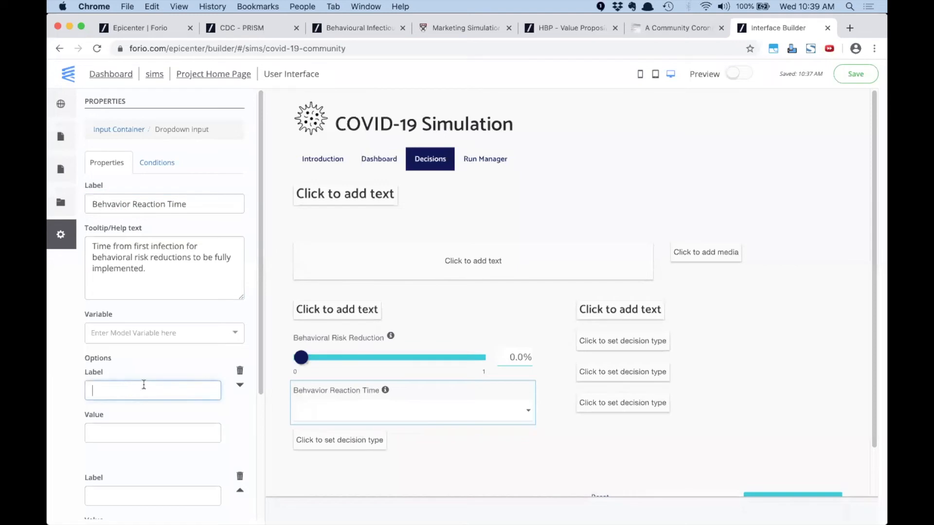
pyautogui.write('One Week')
pyautogui.click(153, 433)
pyautogui.write('1')
pyautogui.scroll(-3, 126, 437)
pyautogui.click(155, 348)
pyautogui.write('Four Weeks')
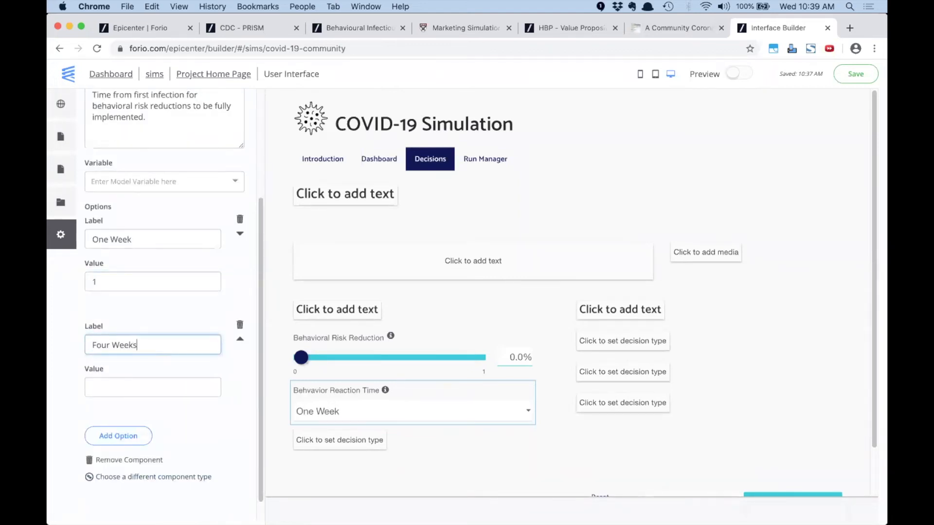
pyautogui.click(118, 385)
pyautogui.write('4')
pyautogui.click(115, 439)
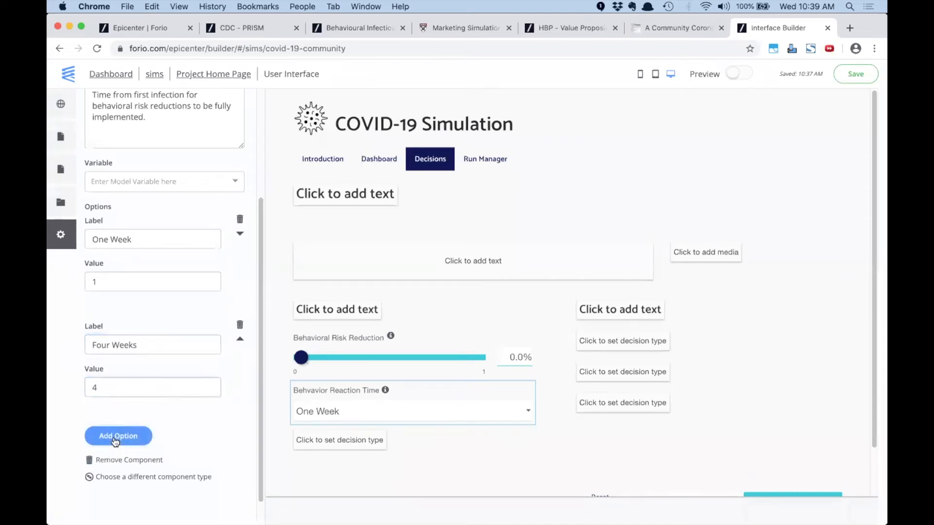
pyautogui.click(104, 443)
pyautogui.write('Eight SWe')
pyautogui.press('BackSpace')
pyautogui.press('BackSpace')
pyautogui.press('BackSpace')
pyautogui.write('W')
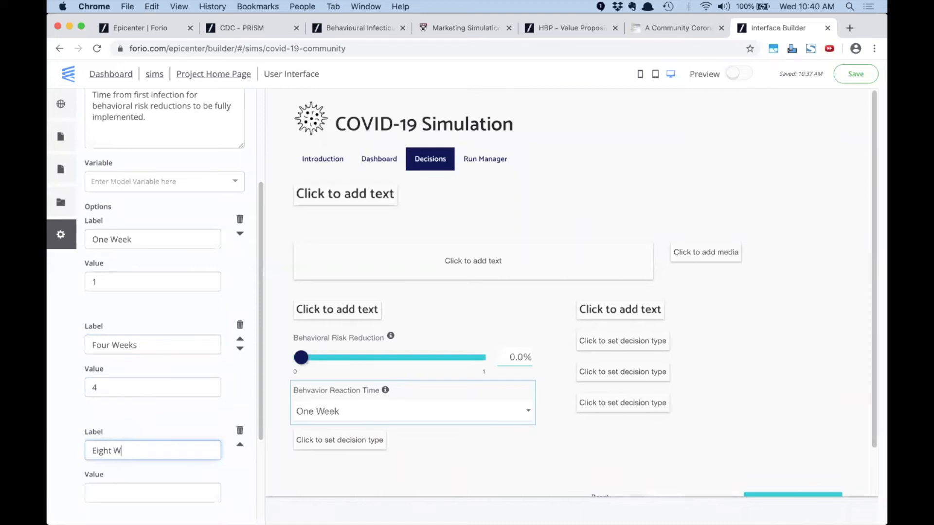
pyautogui.write('eeks')
pyautogui.click(111, 492)
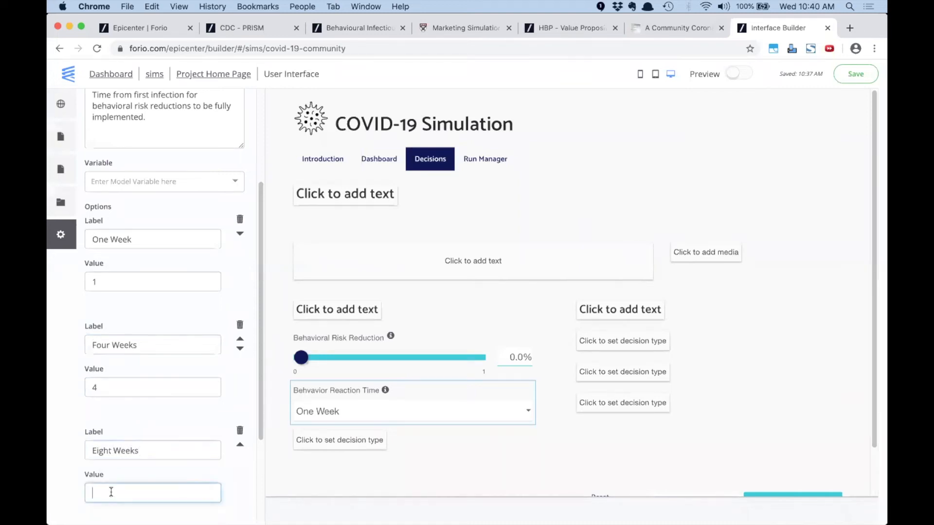
pyautogui.write('8')
# Save the interface changes and return to the project home page
pyautogui.click(672, 191)
pyautogui.scroll(-1, 646, 200)
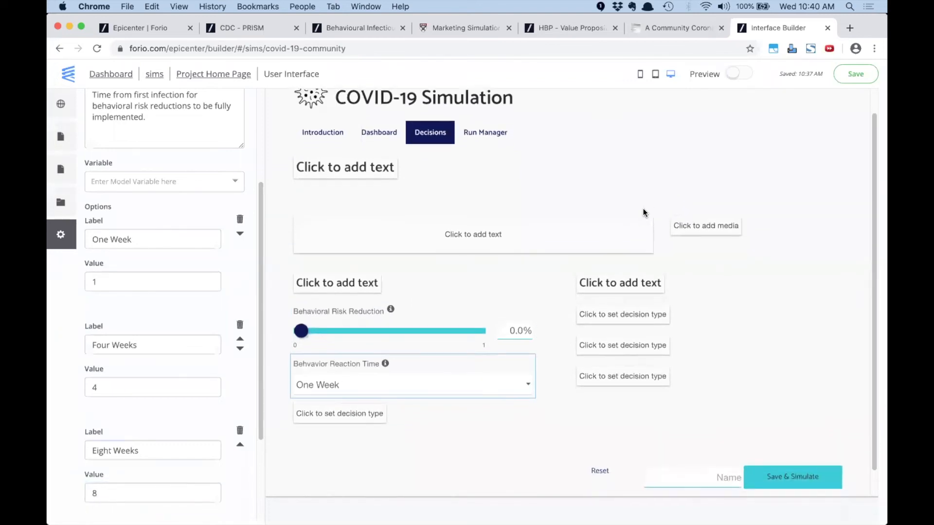
pyautogui.scroll(1, 641, 216)
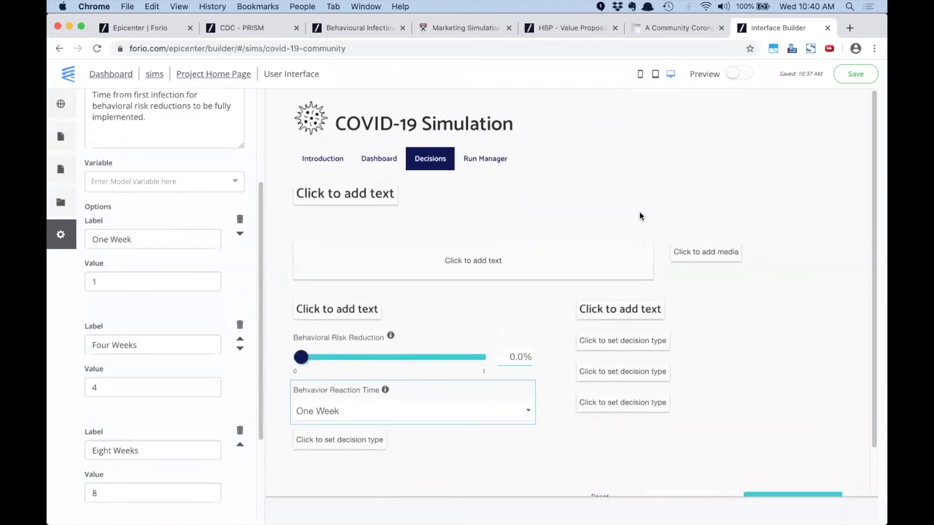
pyautogui.click(852, 75)
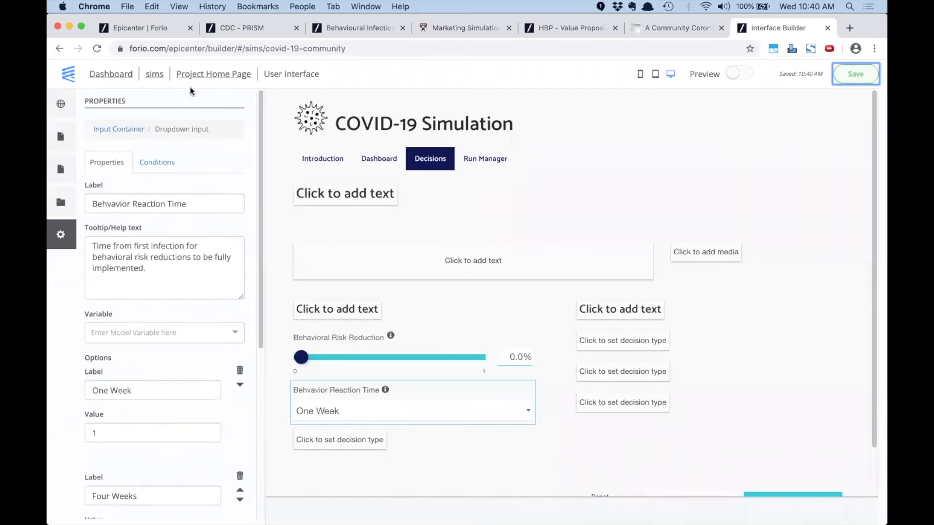
pyautogui.click(207, 75)
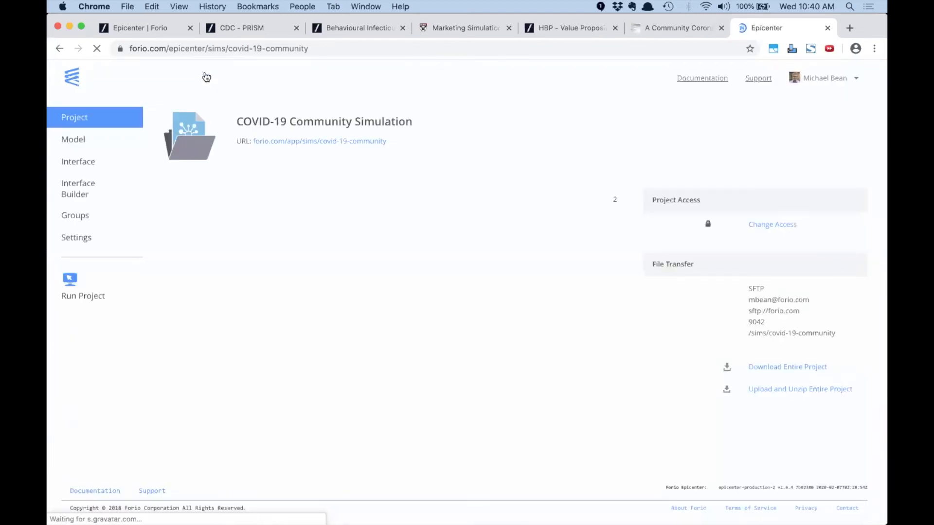
# Launch the COVID-19 Simulation and play its intro video, pausing at 06:12 and trying fullscreen
pyautogui.click(84, 297)
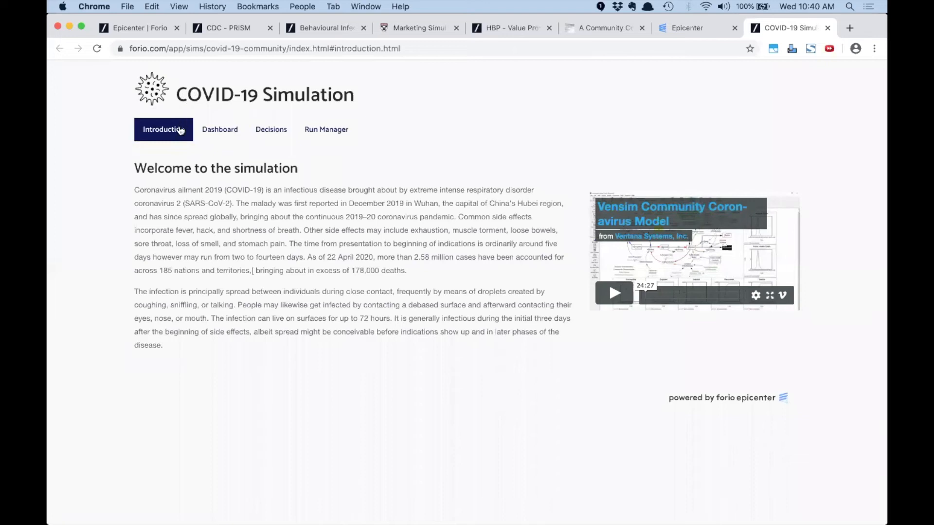
pyautogui.click(614, 295)
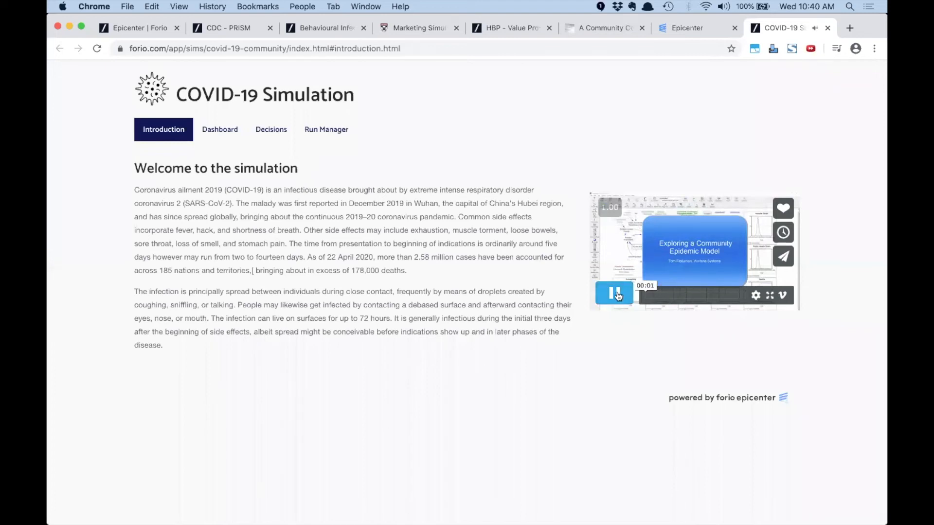
pyautogui.click(670, 295)
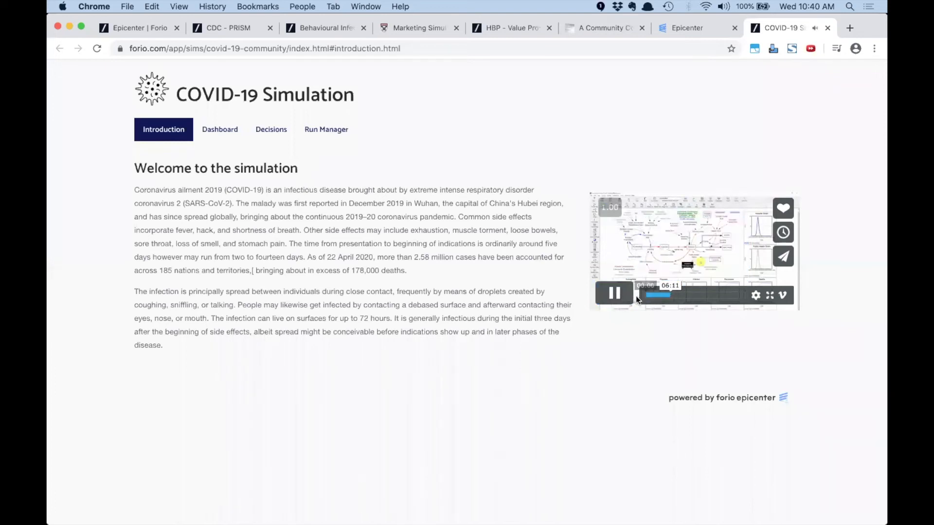
pyautogui.click(616, 294)
pyautogui.click(770, 296)
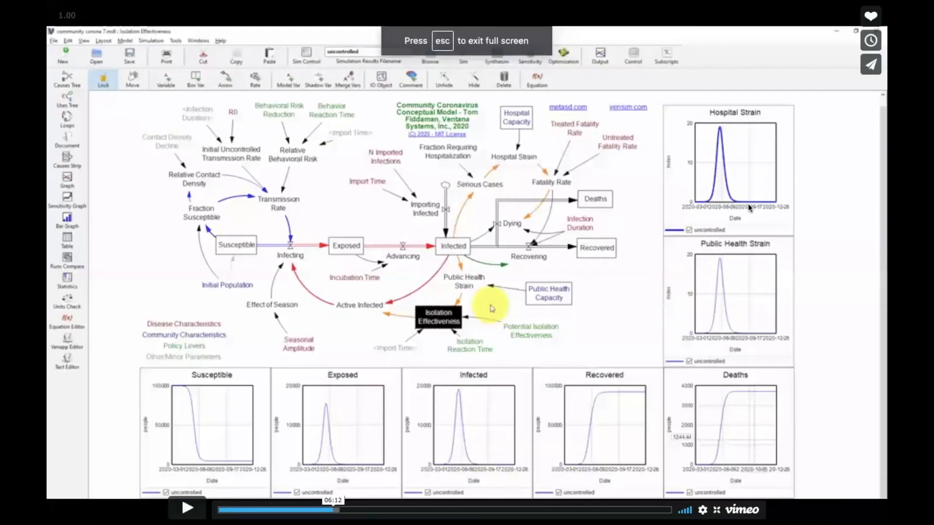
pyautogui.press('Escape')
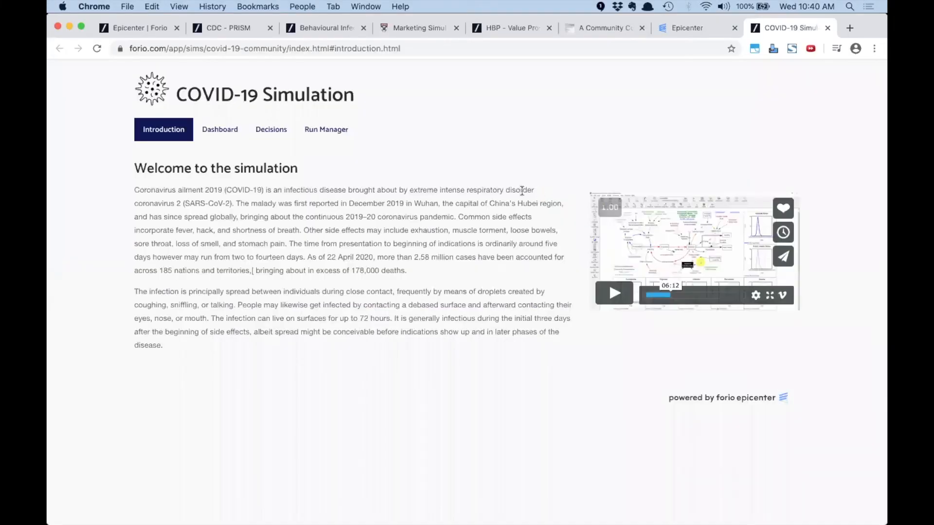
# Set Behavioral Risk Reduction to about 50% with a Four Weeks reaction time
pyautogui.click(214, 130)
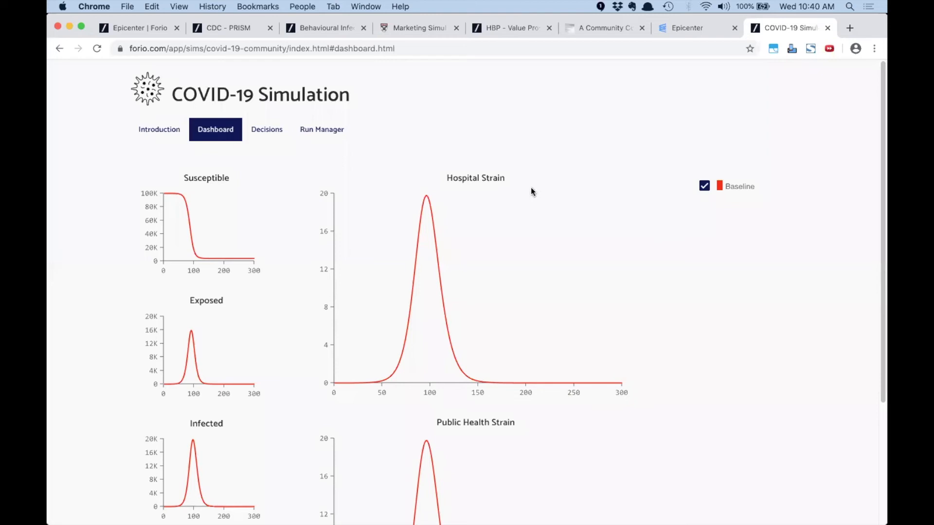
pyautogui.click(272, 134)
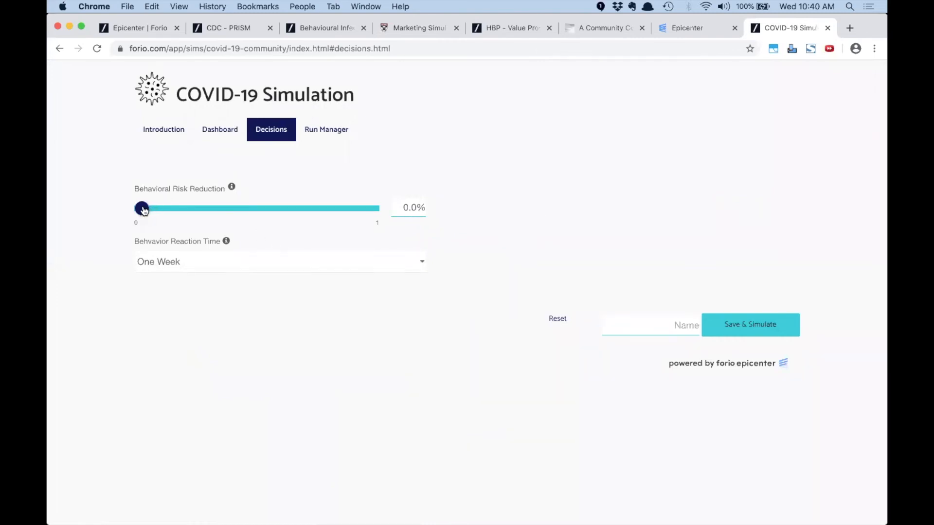
pyautogui.moveTo(142, 209); pyautogui.dragTo(258, 217)
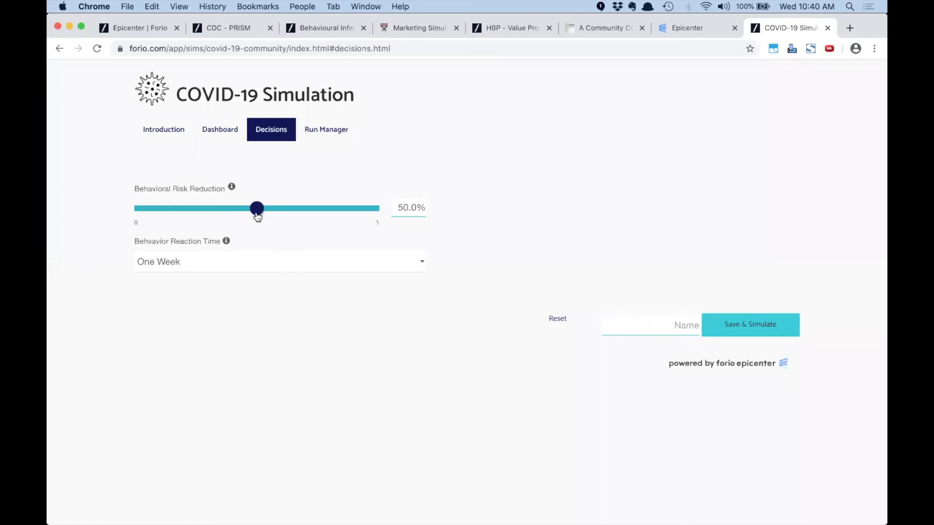
pyautogui.click(265, 265)
pyautogui.click(261, 276)
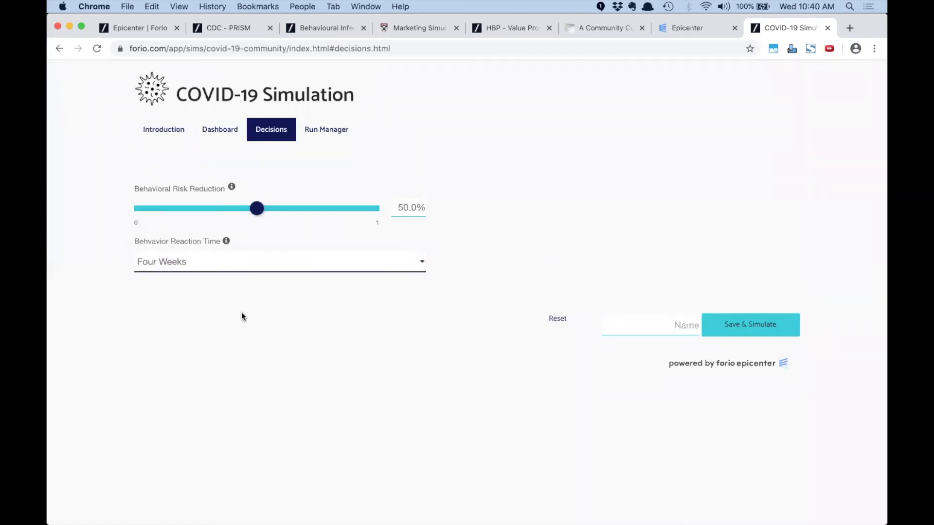
# Save and simulate the run as 'Risk Red 50%' and review the Dashboard charts
pyautogui.click(674, 321)
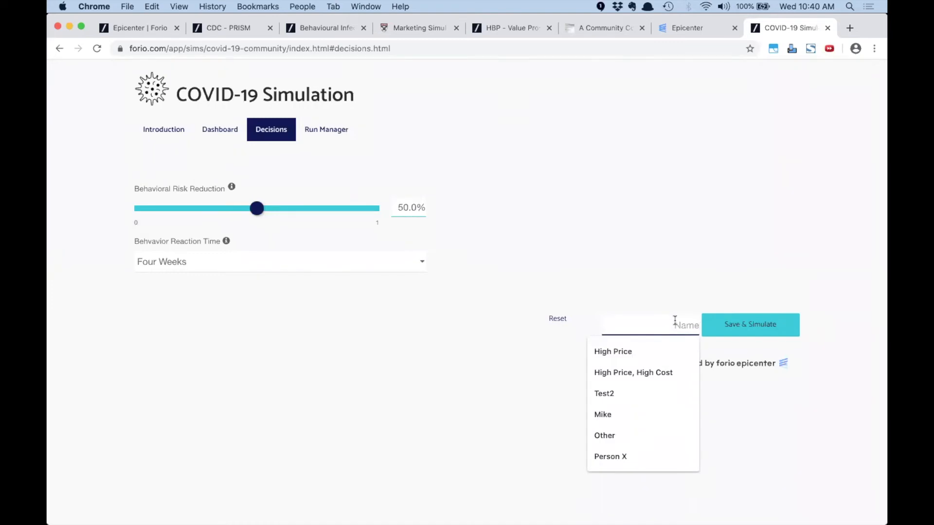
pyautogui.write('Risk Red 50%')
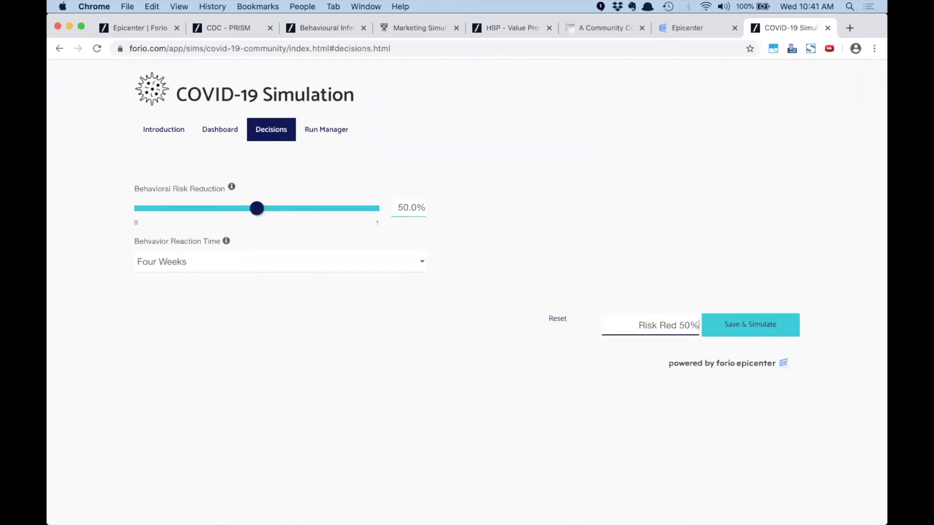
pyautogui.click(764, 325)
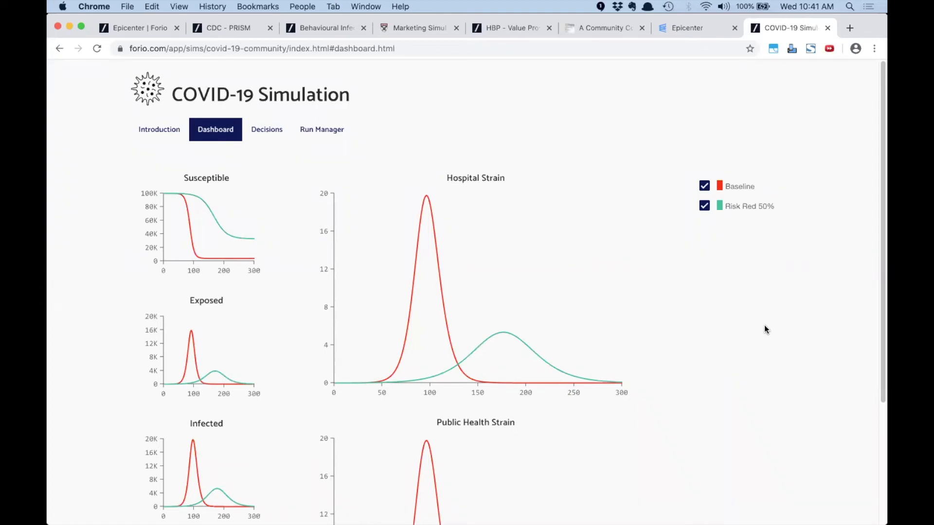
pyautogui.scroll(-5, 720, 337)
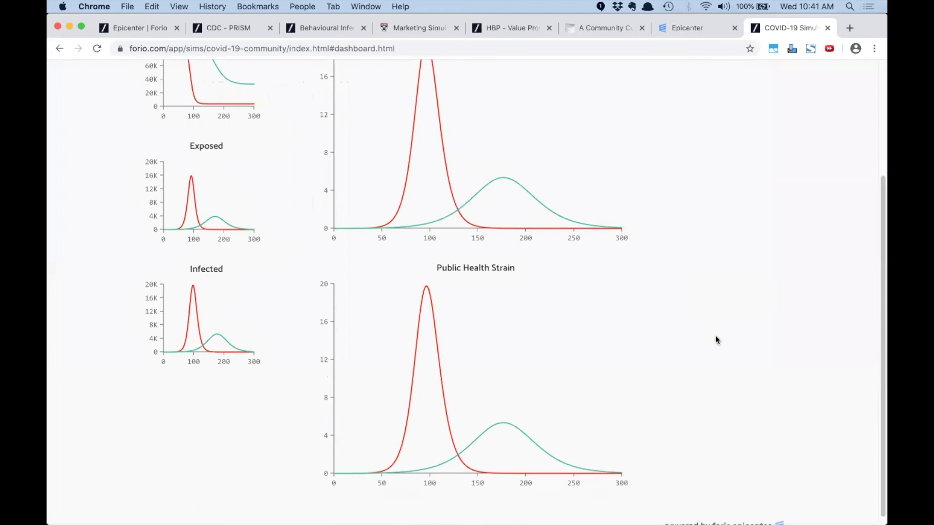
pyautogui.scroll(5, 709, 342)
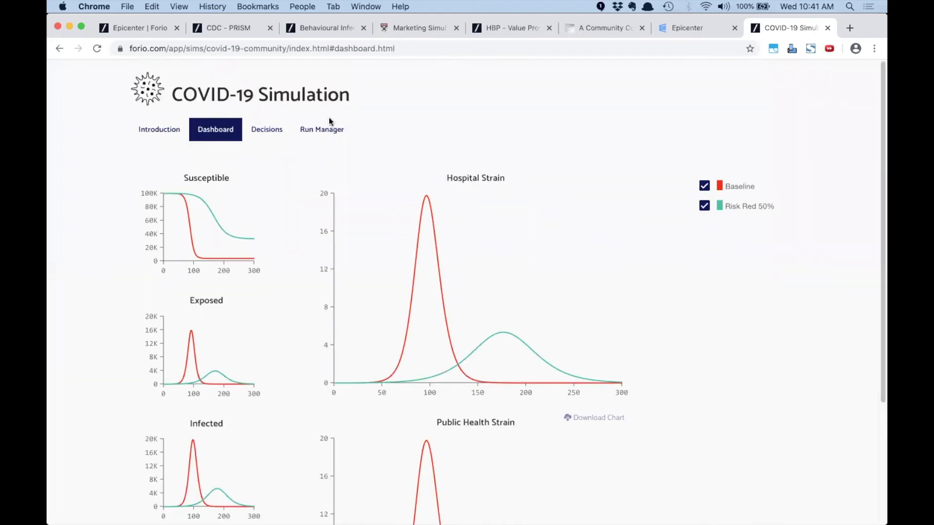
# Set risk reduction to 100% and reaction time to Eight Weeks, then save and simulate as 'No Risk'
pyautogui.click(262, 134)
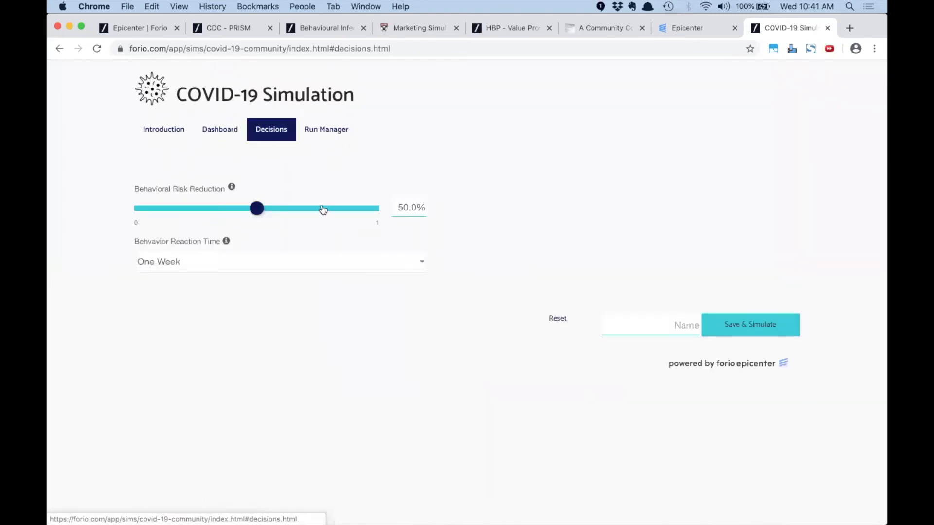
pyautogui.moveTo(264, 210); pyautogui.dragTo(380, 221)
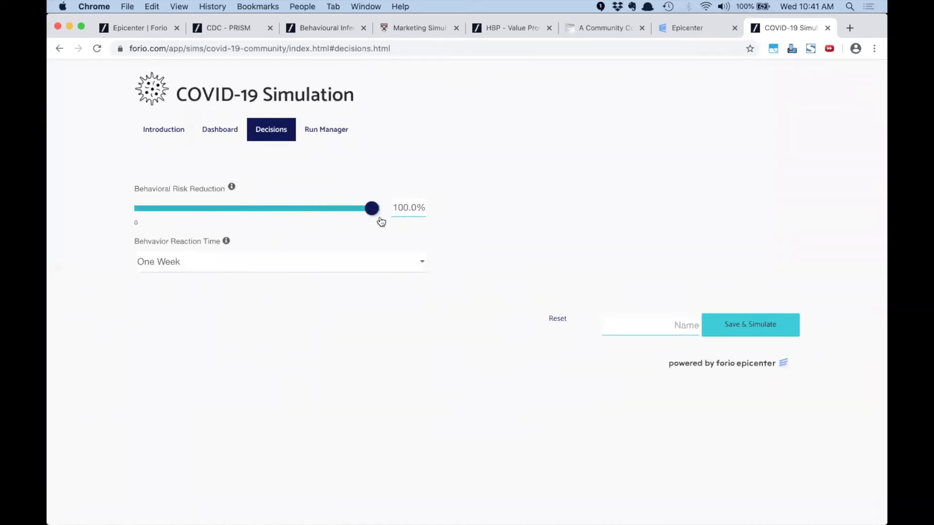
pyautogui.click(291, 264)
pyautogui.click(287, 286)
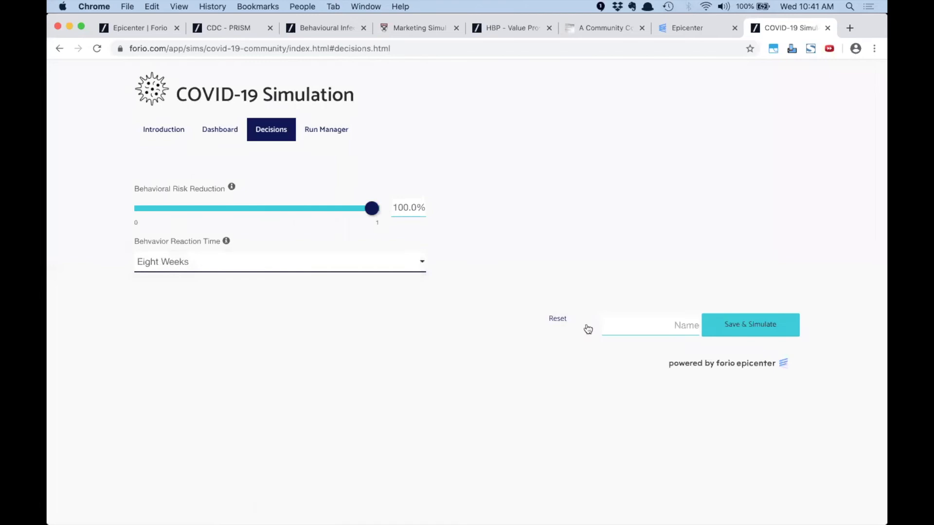
pyautogui.click(667, 318)
pyautogui.write('No Risk')
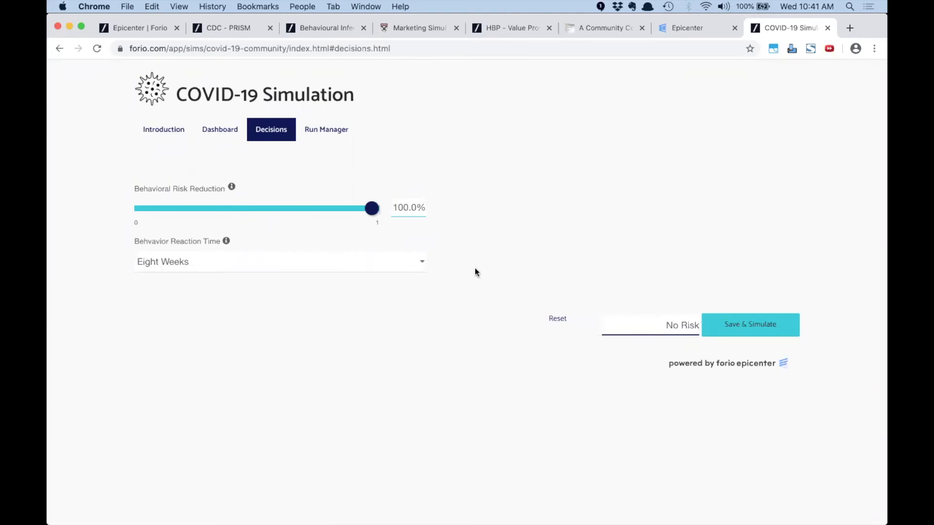
pyautogui.click(746, 324)
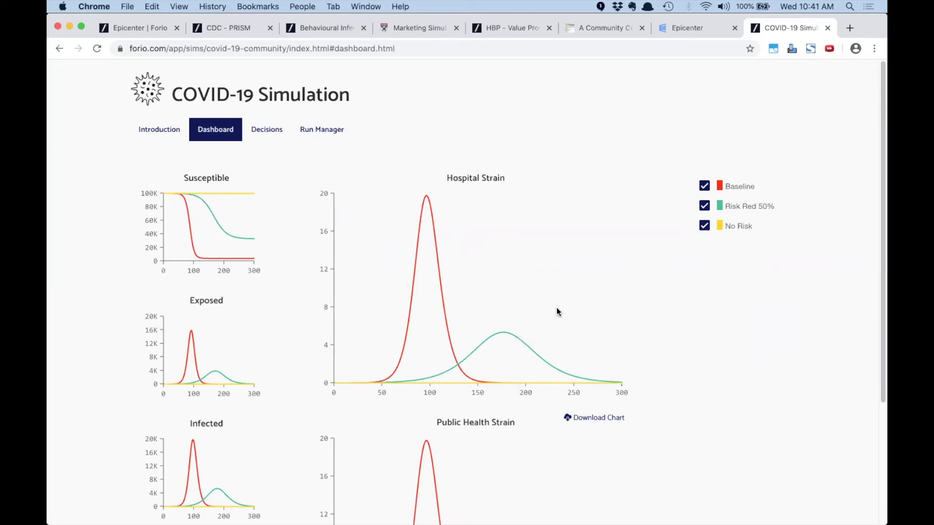
# Delete the 10:31 run from the saved runs list
pyautogui.click(319, 132)
pyautogui.scroll(-3, 372, 282)
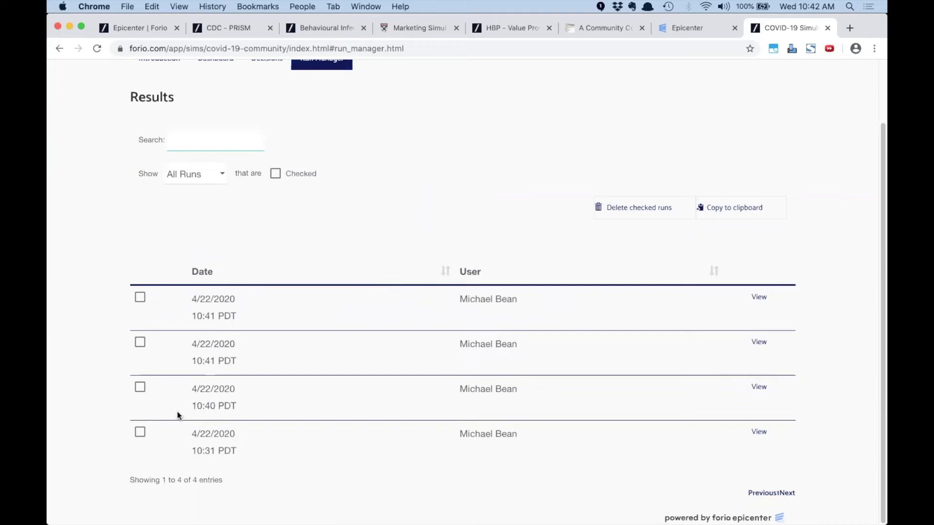
pyautogui.click(140, 433)
pyautogui.click(640, 208)
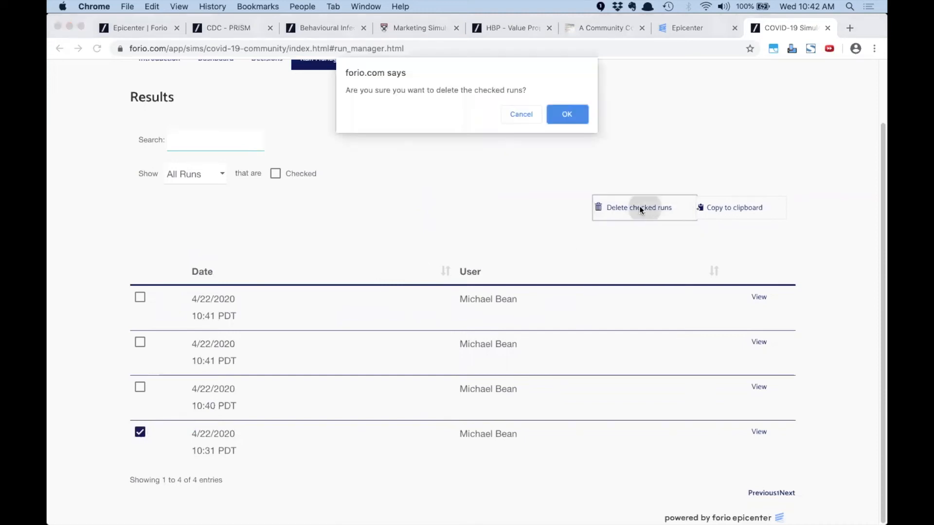
pyautogui.click(555, 114)
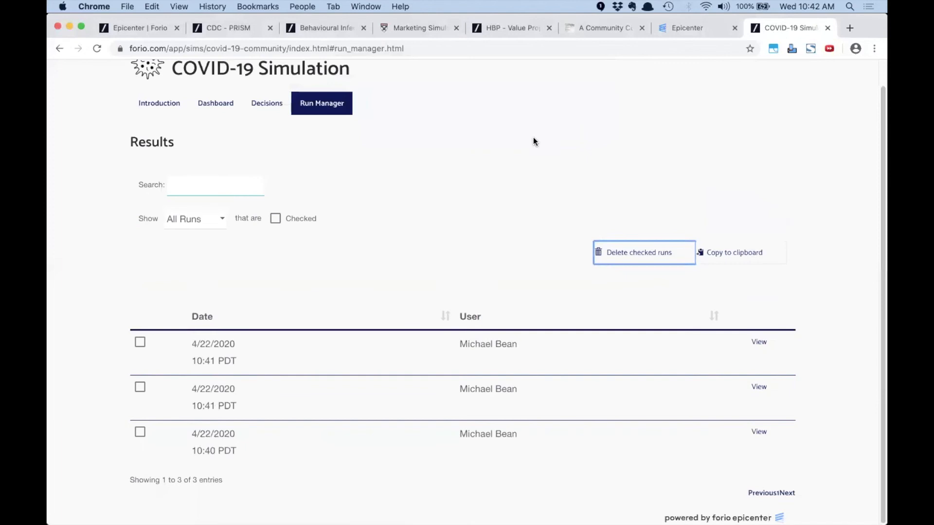
# Check the Dashboard with the remaining runs, then switch to the Epicenter project page
pyautogui.click(205, 103)
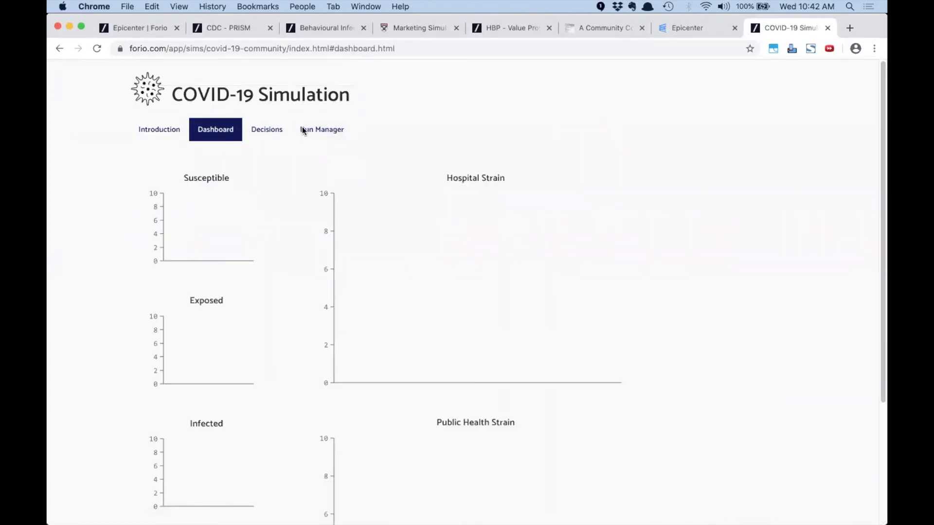
pyautogui.click(322, 129)
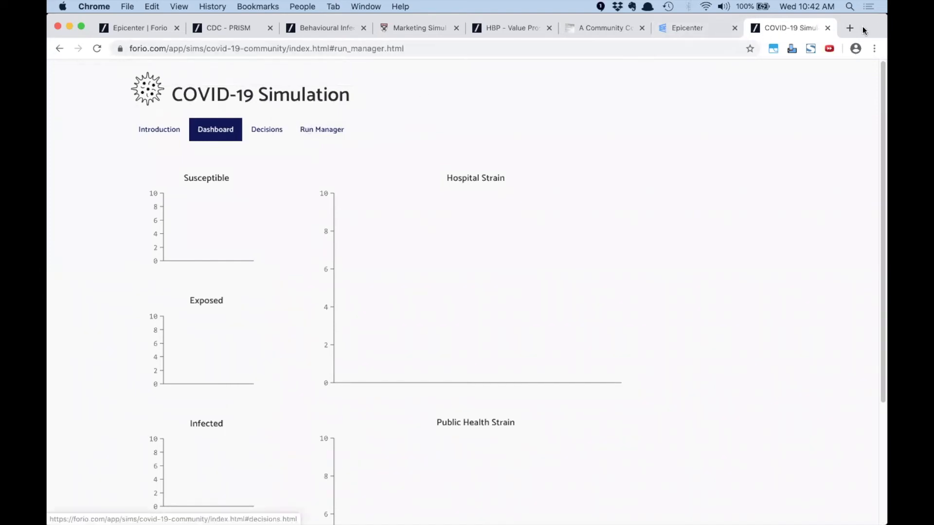
pyautogui.click(216, 130)
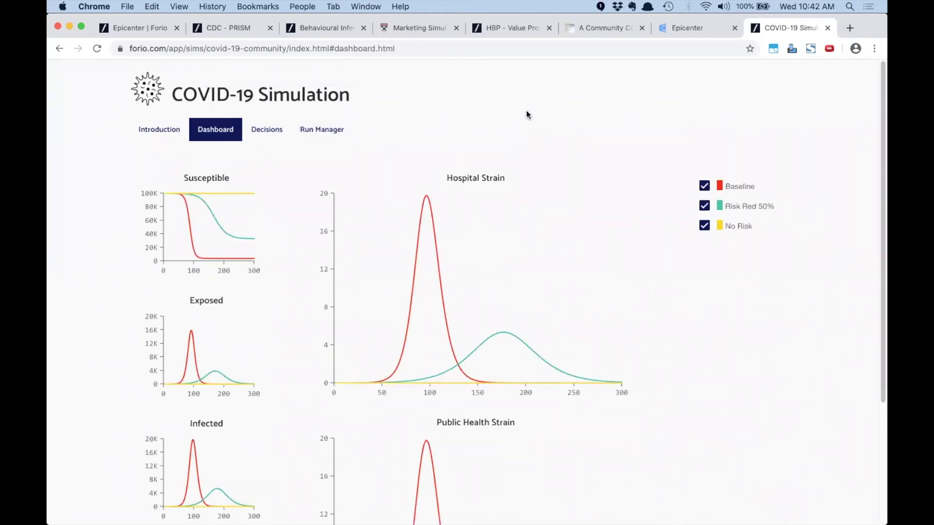
pyautogui.click(691, 29)
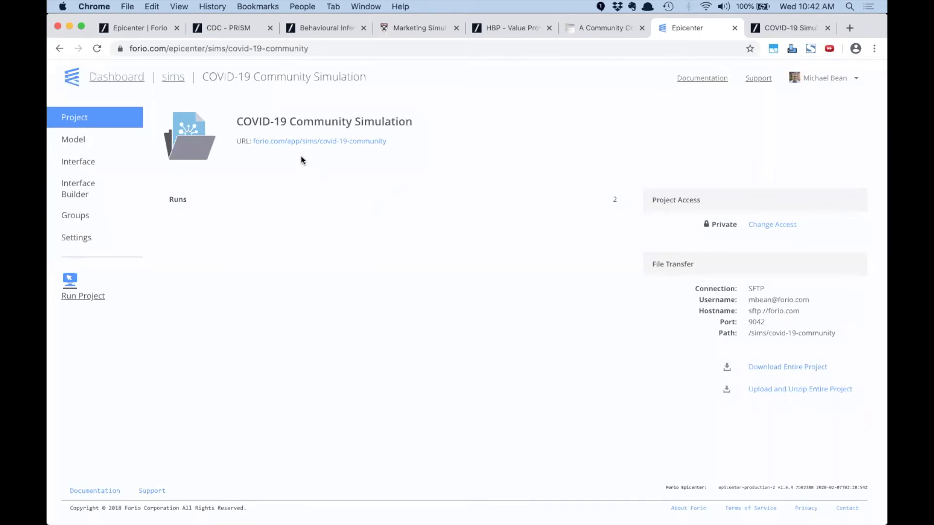
# Create an Authenticated project named 'Price War' with the auto-filled ID price-war
pyautogui.click(167, 77)
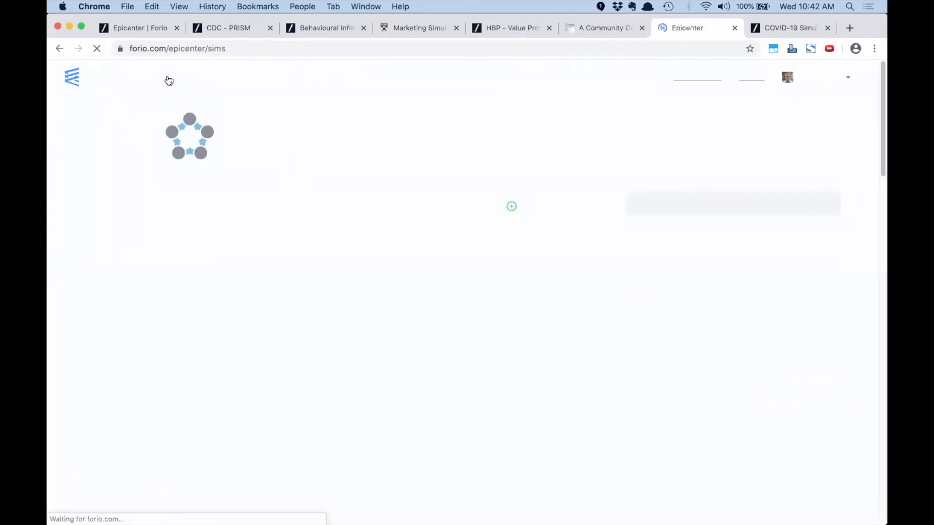
pyautogui.click(547, 207)
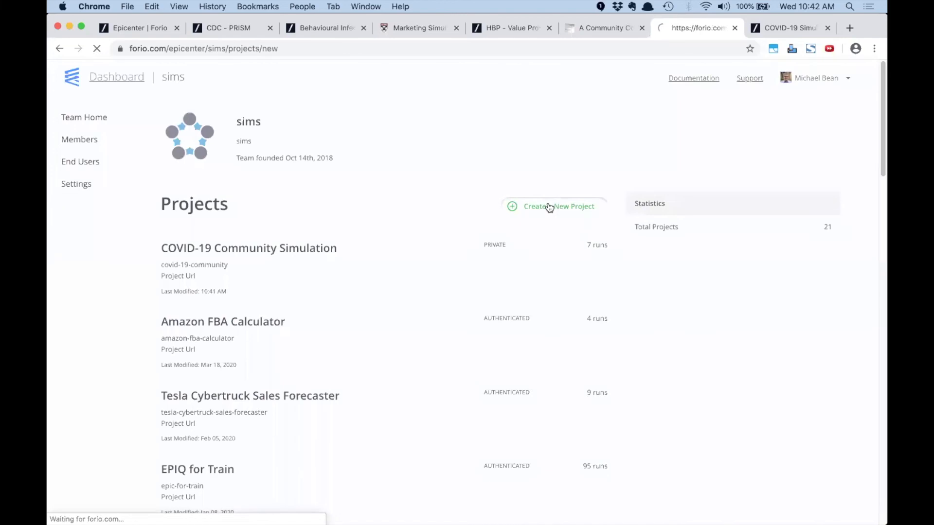
pyautogui.click(223, 173)
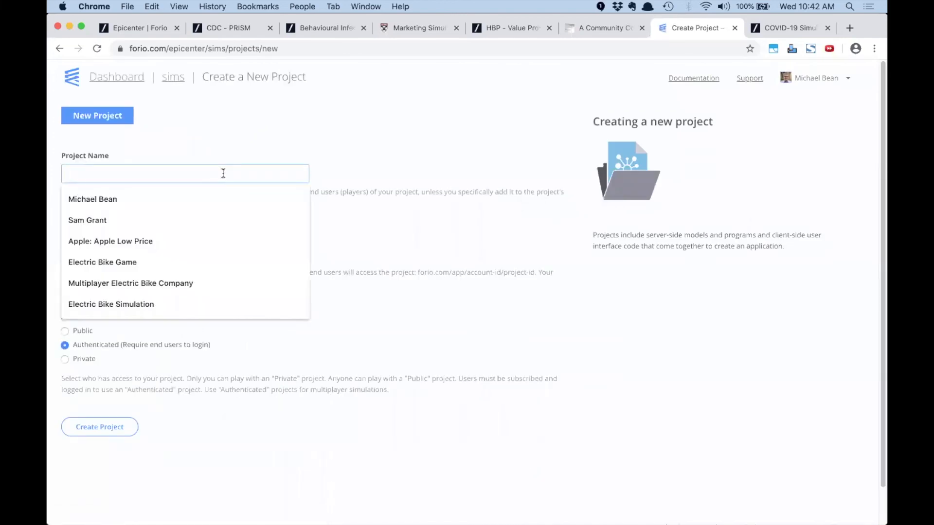
pyautogui.write('Pric')
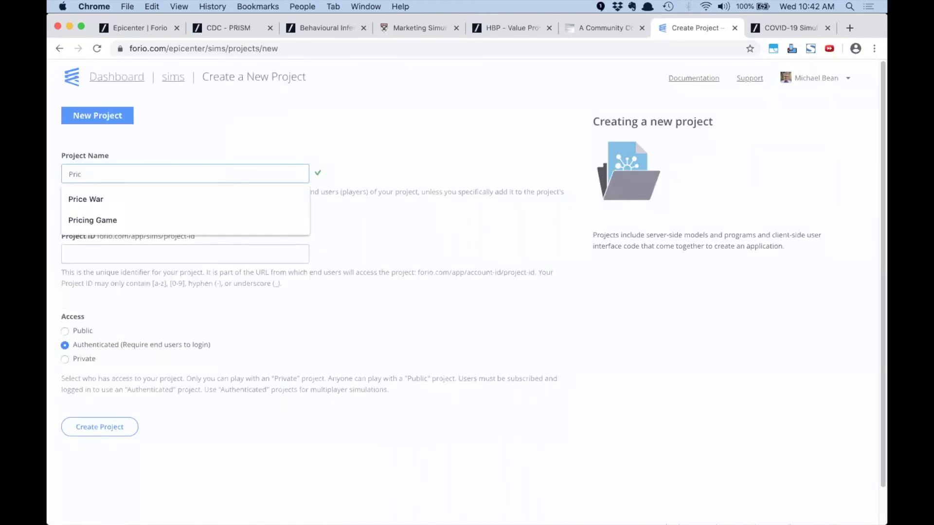
pyautogui.press('Down')
pyautogui.press('Return')
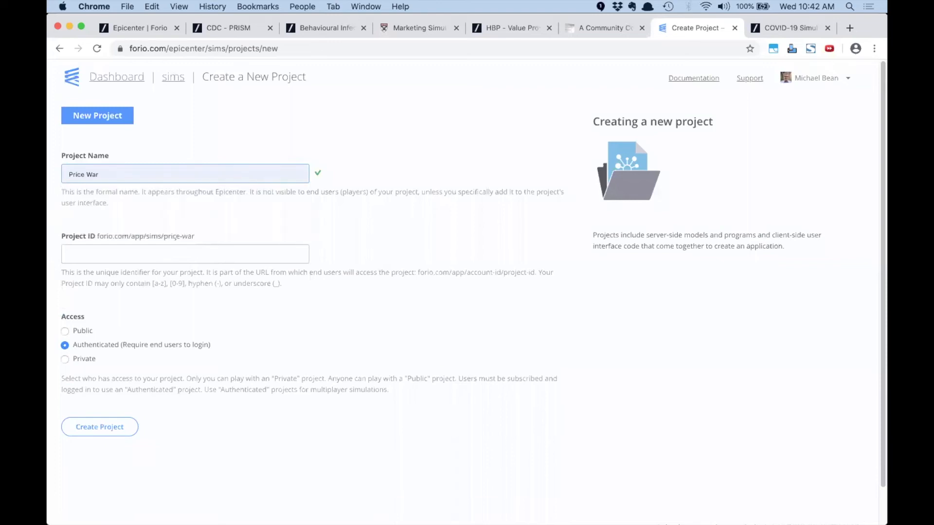
pyautogui.press('Tab')
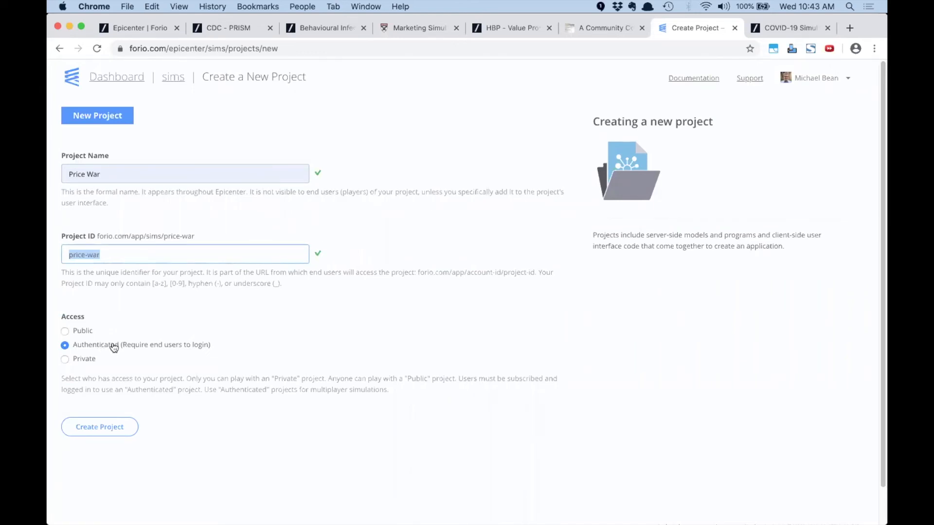
pyautogui.click(109, 428)
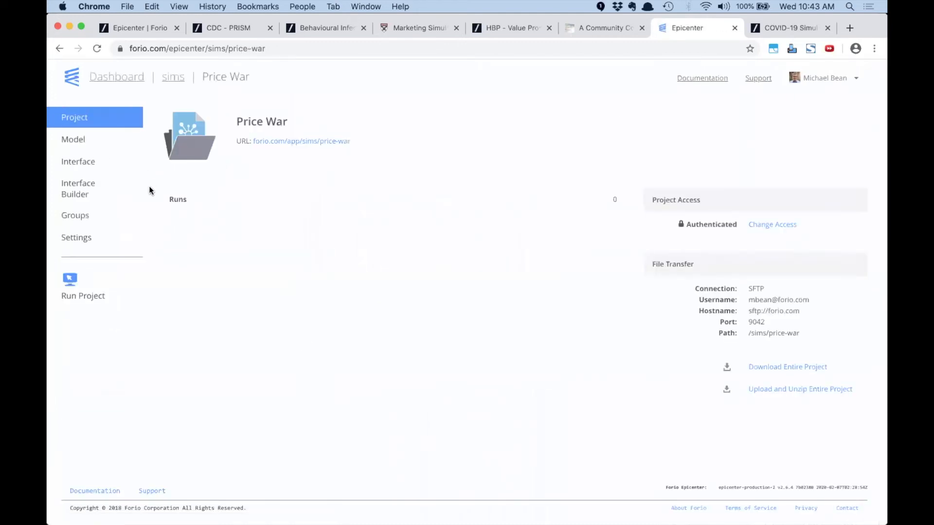
pyautogui.press('super+Tab')
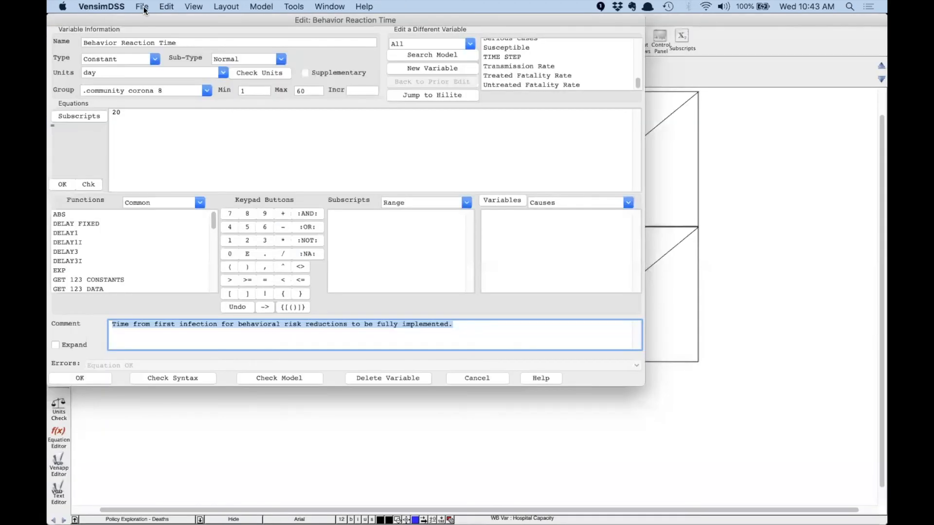
# Cancel the Behavior Reaction Time editor and open the recent Price Wars.vmfx model
pyautogui.click(465, 377)
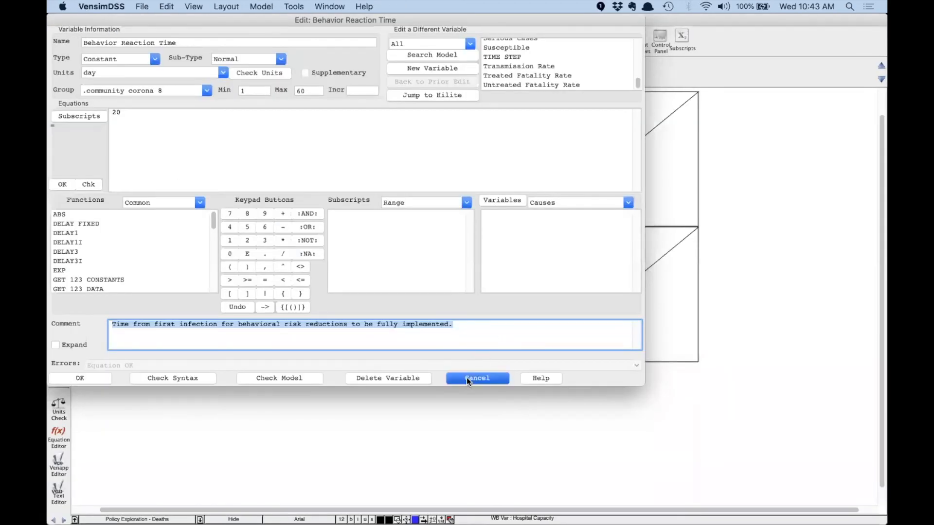
pyautogui.click(141, 7)
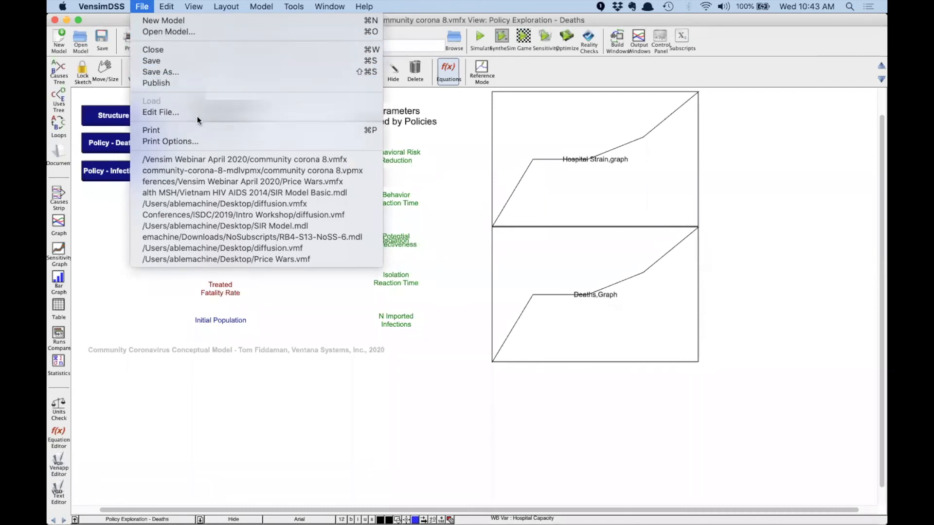
pyautogui.click(203, 180)
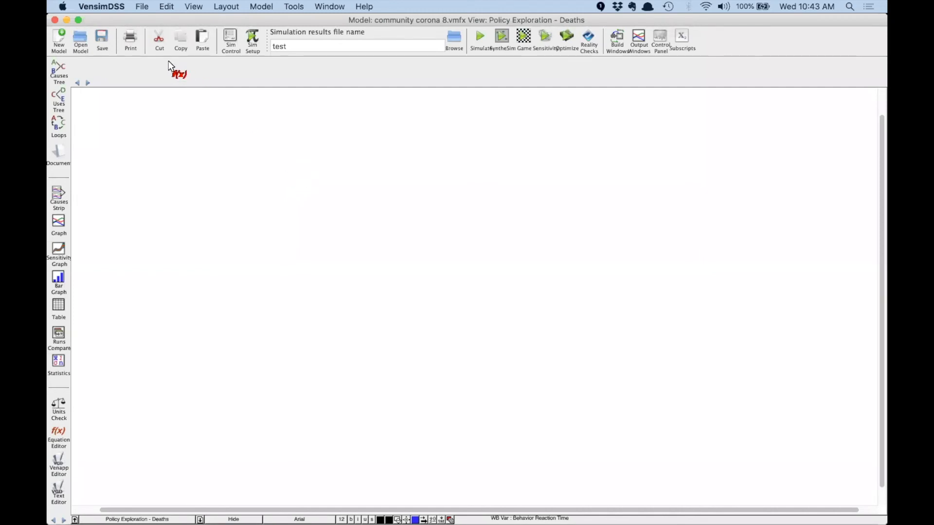
# Switch from VensimDSS to the Epicenter Price War project page in Chrome
pyautogui.press('super+Tab')
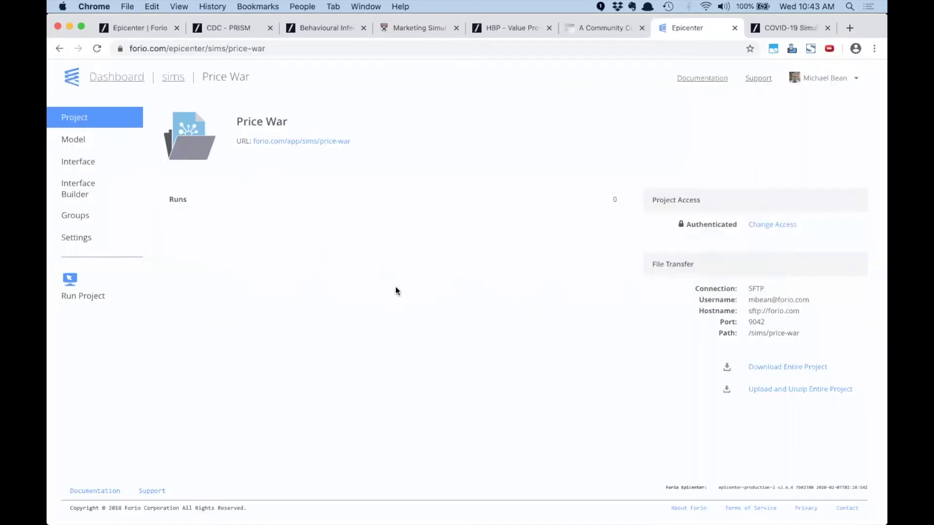
# Drag Price Wars.vmfx from the Finder folder onto the project and open its Model files page
pyautogui.press('super+Tab')
pyautogui.press('super+Tab')
pyautogui.press('super+Tab')
pyautogui.press('super+Tab')
pyautogui.press('super+Tab')
pyautogui.press('super+Tab')
pyautogui.press('super+Tab')
pyautogui.press('super+Tab')
pyautogui.press('super+Tab')
pyautogui.press('super+Tab')
pyautogui.press('super+Tab')
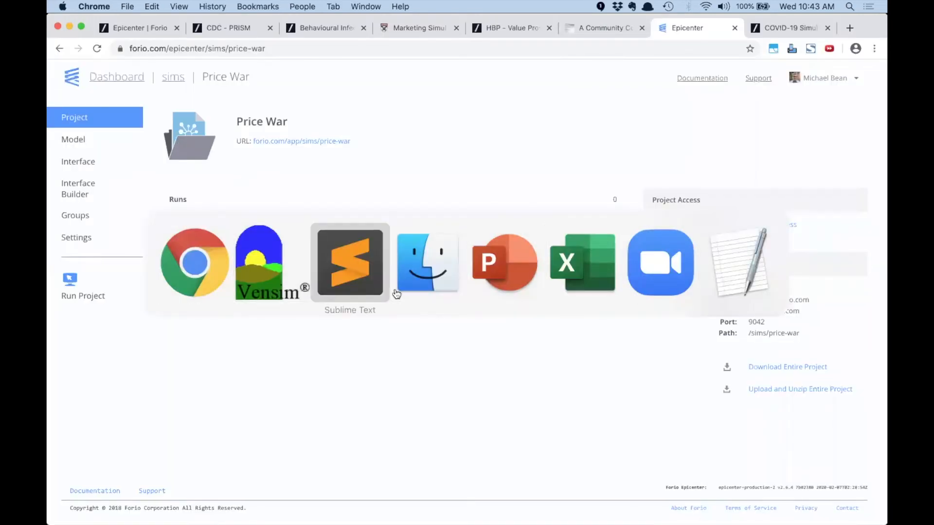
pyautogui.click(399, 292)
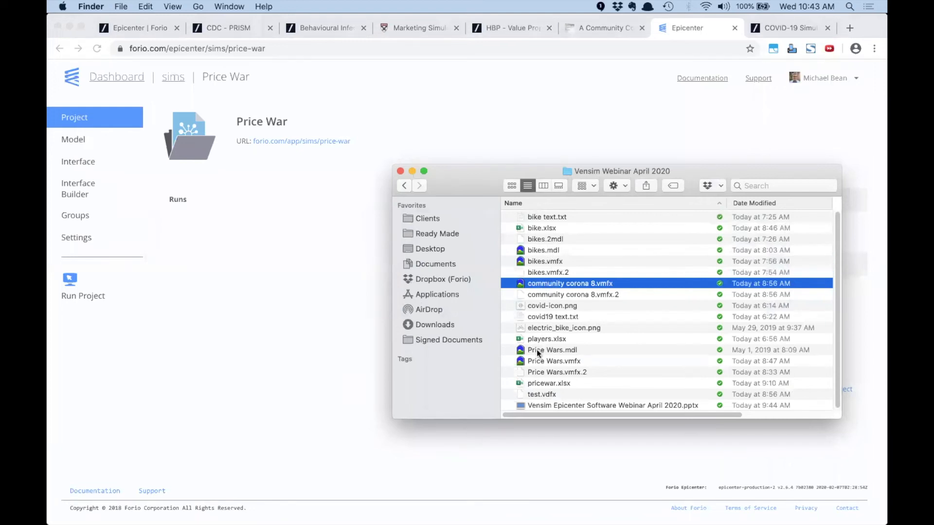
pyautogui.moveTo(540, 363); pyautogui.dragTo(319, 262)
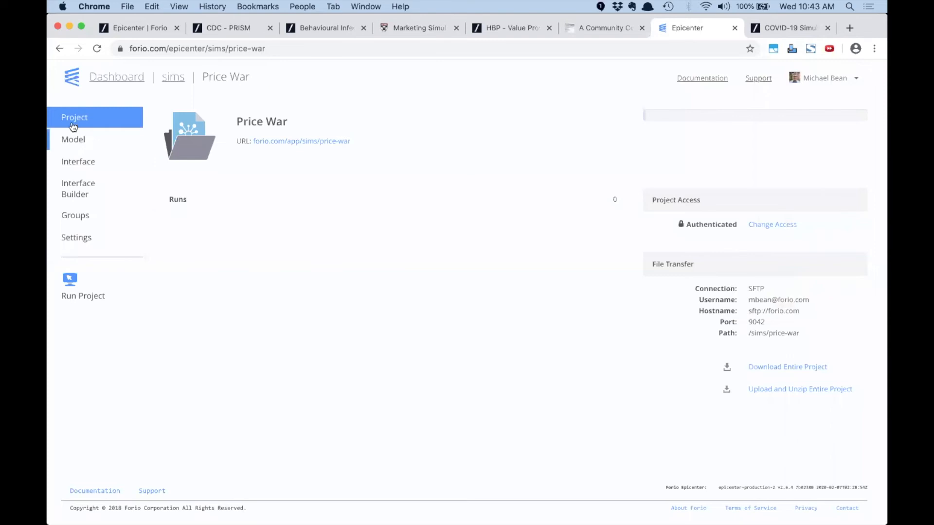
pyautogui.click(73, 141)
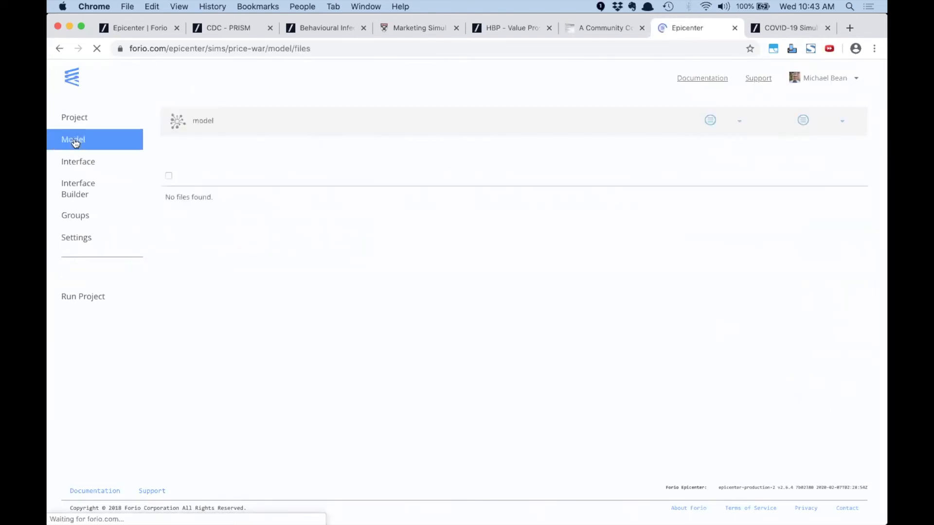
# Upload Price Wars.vmfx into the model files, then go to the Interface Builder
pyautogui.press('super+Tab')
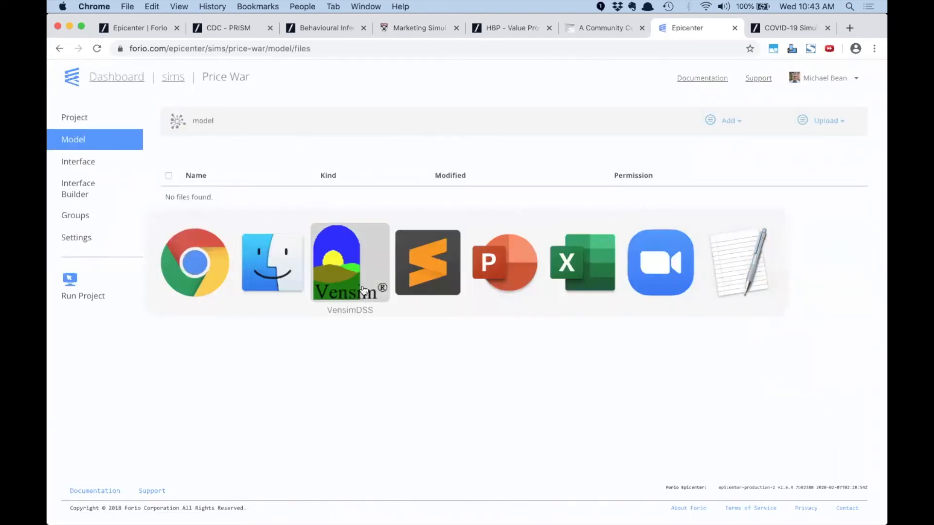
pyautogui.press('super+Tab')
pyautogui.press('super+Tab')
pyautogui.press('super+Tab')
pyautogui.press('super+Tab')
pyautogui.press('super+Tab')
pyautogui.press('super+Tab')
pyautogui.press('super+Tab')
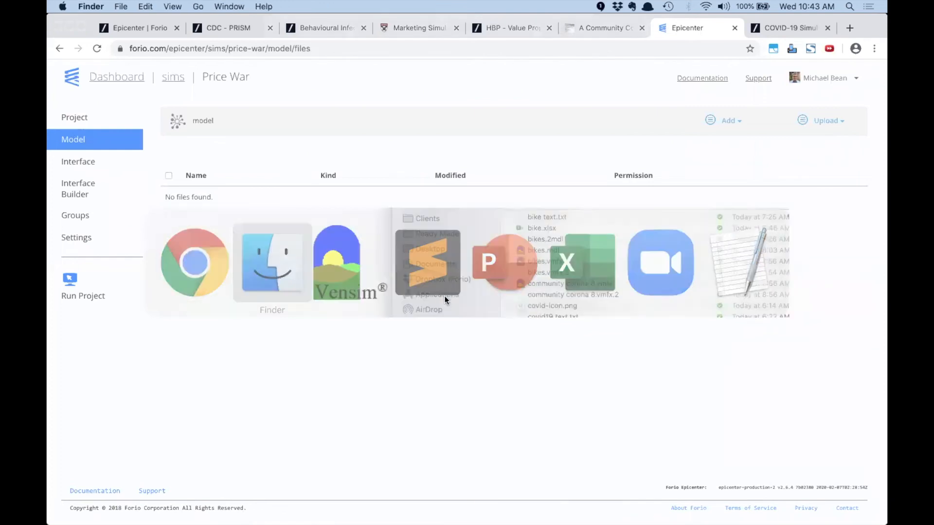
pyautogui.moveTo(538, 360); pyautogui.dragTo(261, 227)
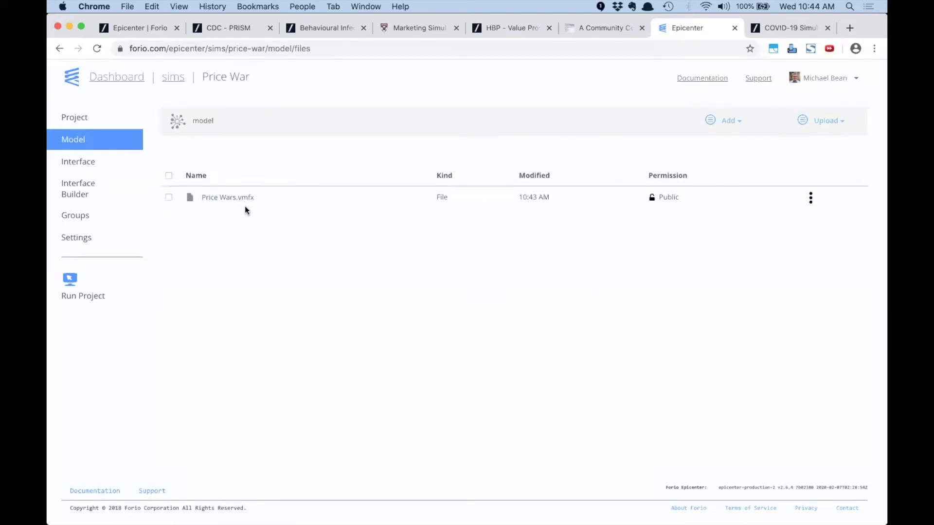
pyautogui.click(80, 192)
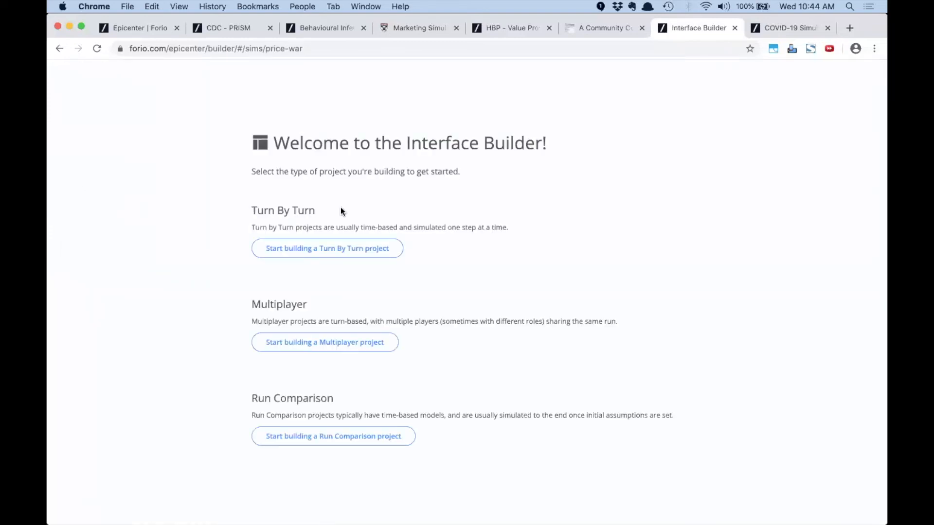
# Start a Multiplayer project with automatic settings and define the roles P1,P2
pyautogui.click(308, 343)
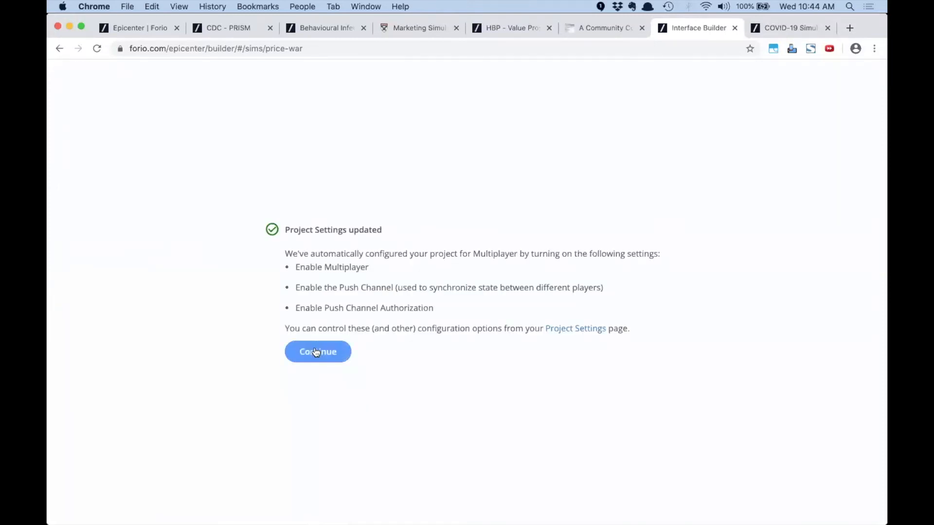
pyautogui.click(315, 351)
pyautogui.click(303, 302)
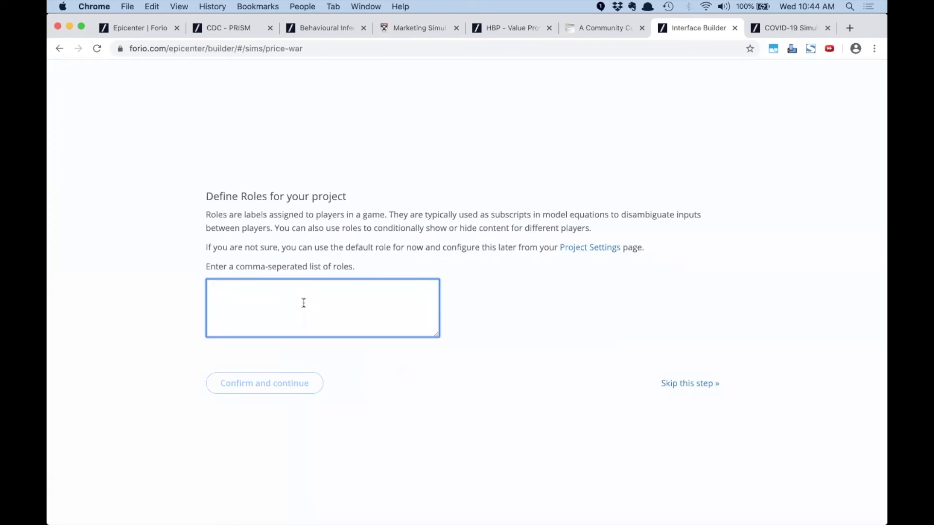
pyautogui.write('P1,P2')
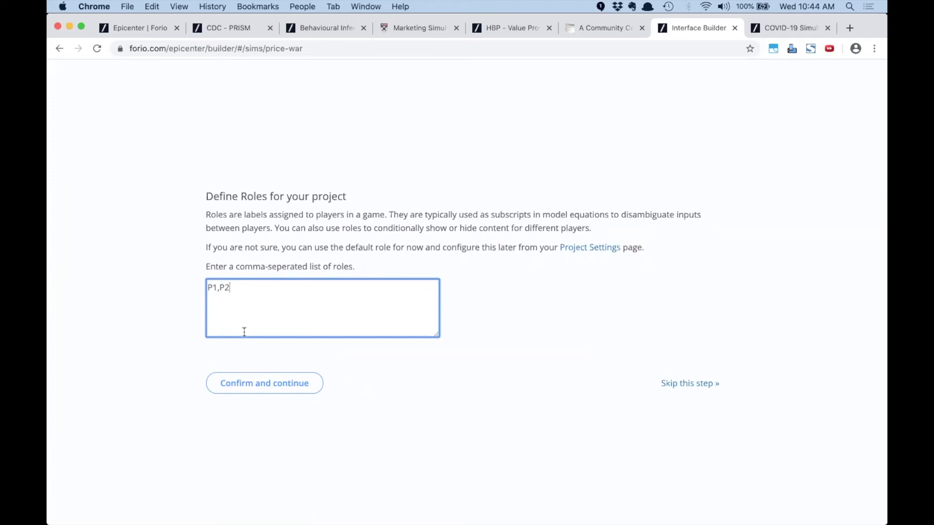
pyautogui.click(246, 382)
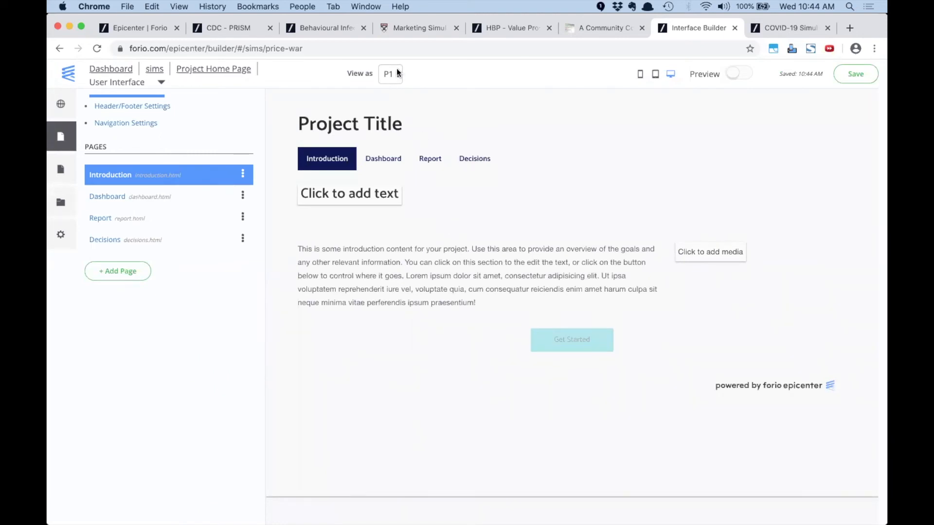
# Change the project title to 'Price War!' in Header/Footer Settings
pyautogui.click(145, 106)
pyautogui.click(420, 158)
pyautogui.moveTo(420, 158); pyautogui.dragTo(349, 151)
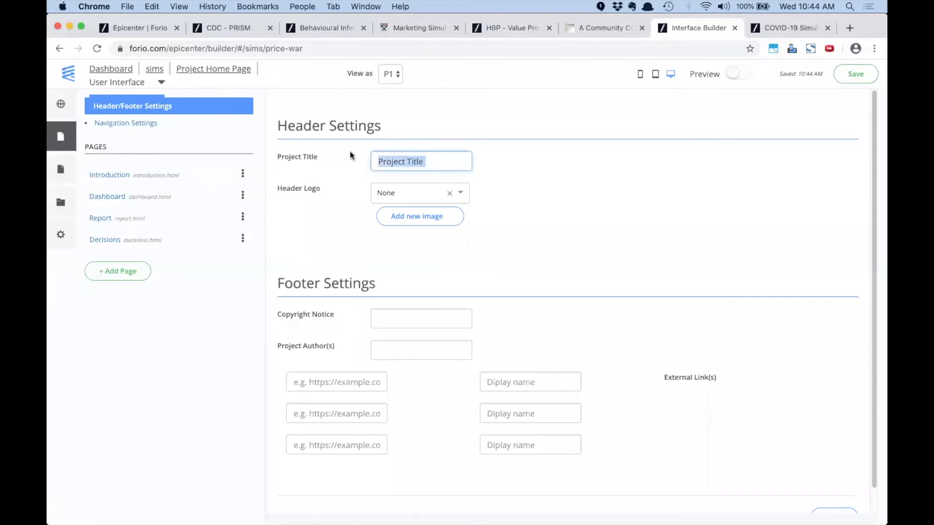
pyautogui.write('Price War')
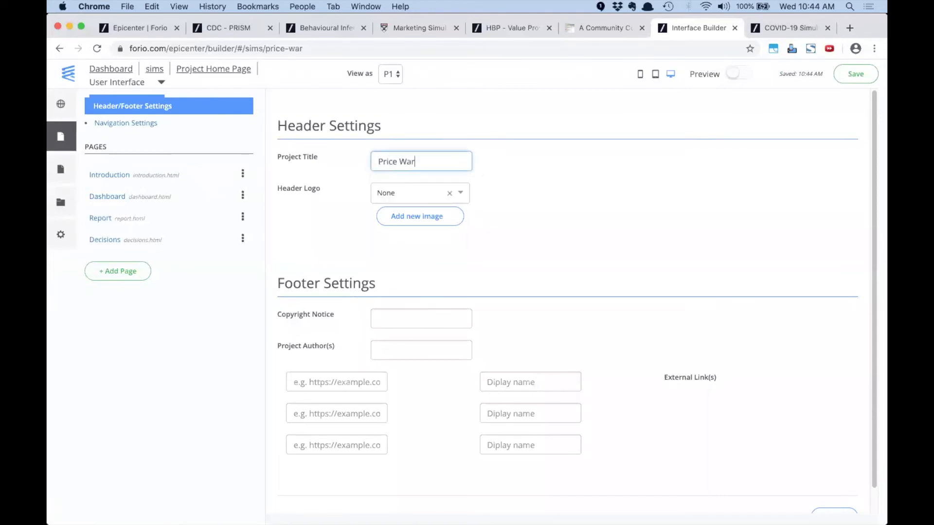
pyautogui.write('!')
# View the Introduction page, then select the Dashboard's top-left chart placeholder
pyautogui.click(103, 176)
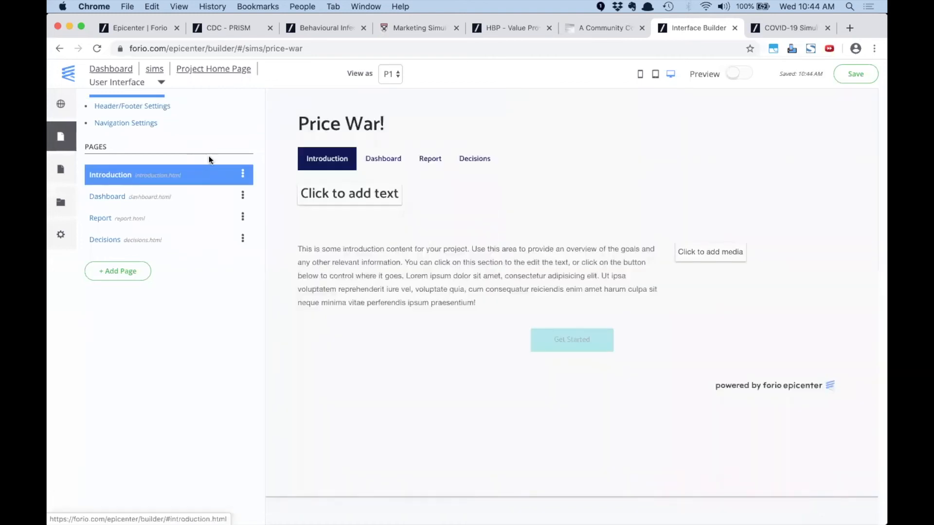
pyautogui.click(382, 155)
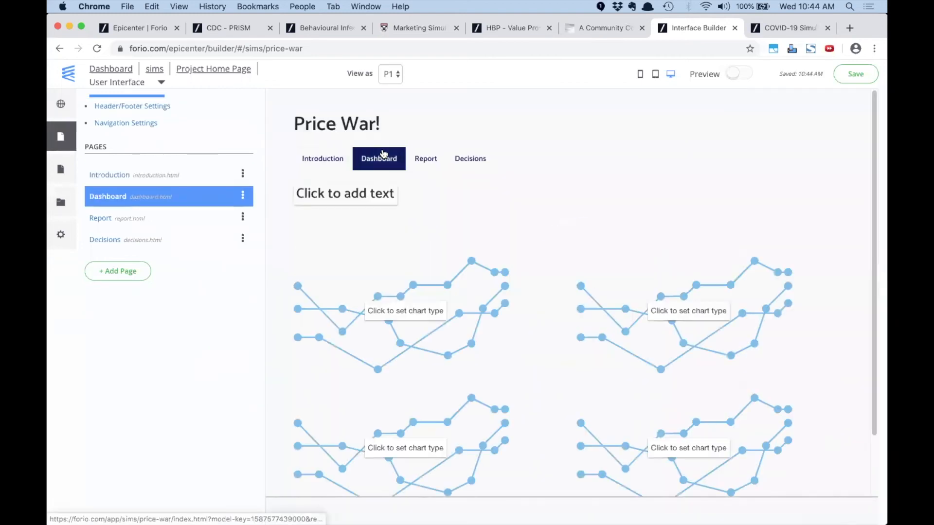
pyautogui.click(442, 279)
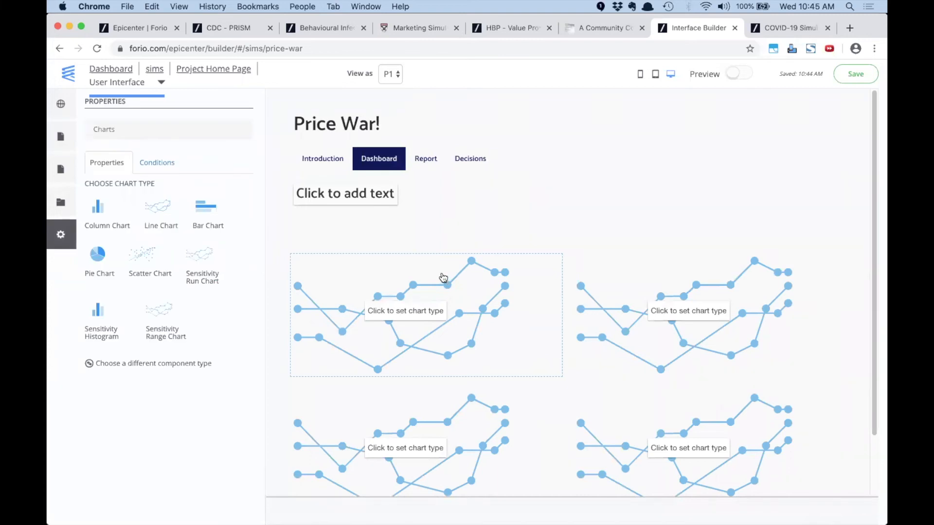
# Make the first chart a line chart titled Price that plots Price[P1]
pyautogui.click(154, 211)
pyautogui.click(168, 200)
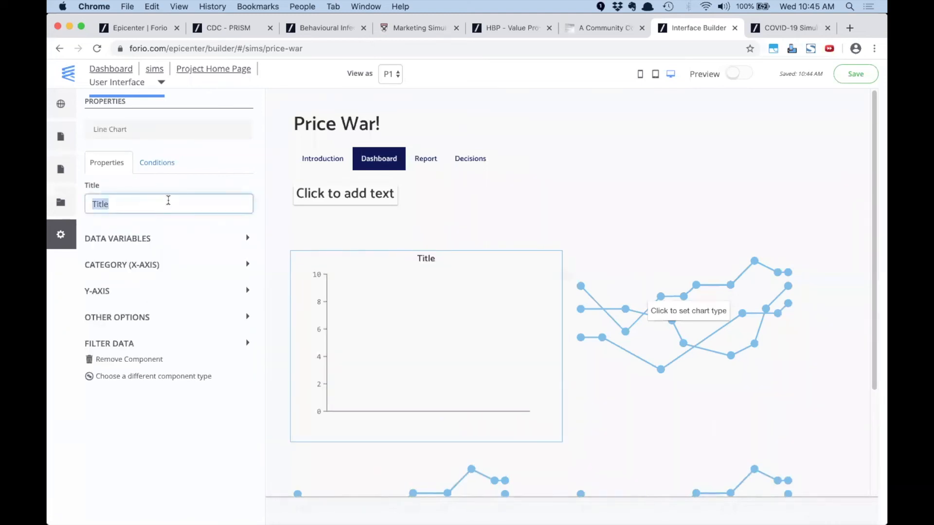
pyautogui.write('Price')
pyautogui.click(132, 239)
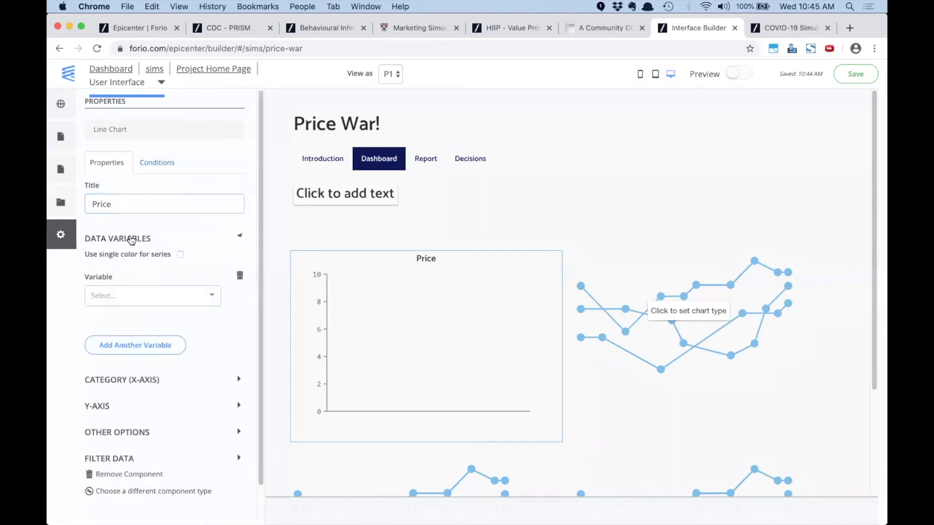
pyautogui.click(130, 296)
pyautogui.write('pri')
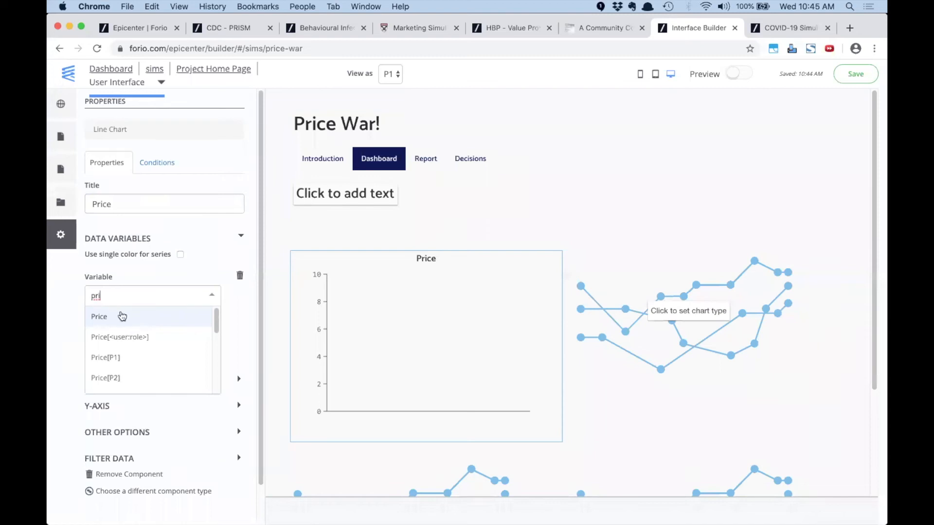
pyautogui.scroll(-2, 217, 340)
pyautogui.scroll(1, 217, 343)
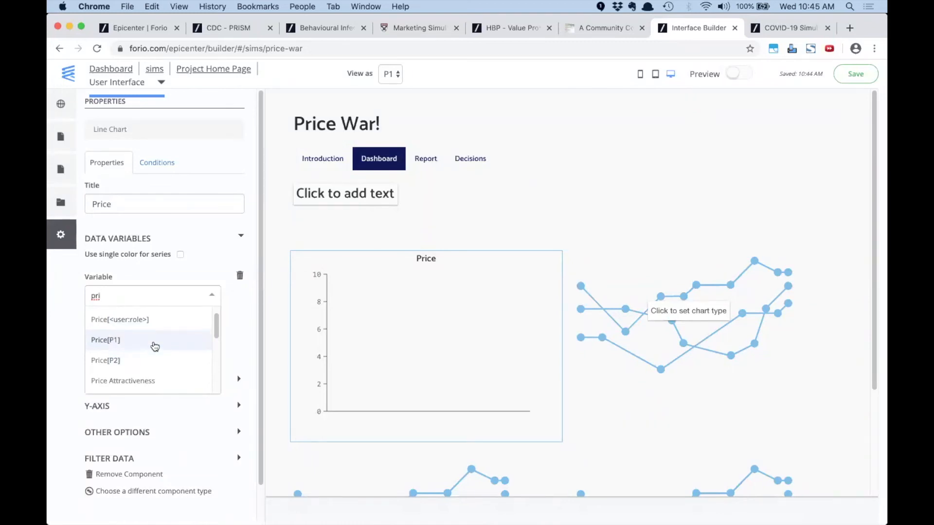
pyautogui.click(154, 344)
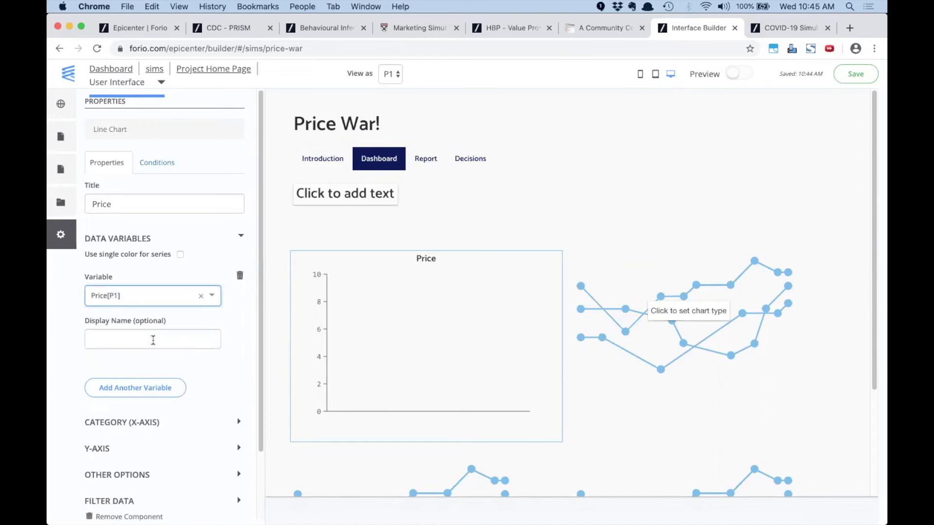
# Add Price[P2] as a second series, enable the legend, and select the next chart placeholder
pyautogui.click(149, 387)
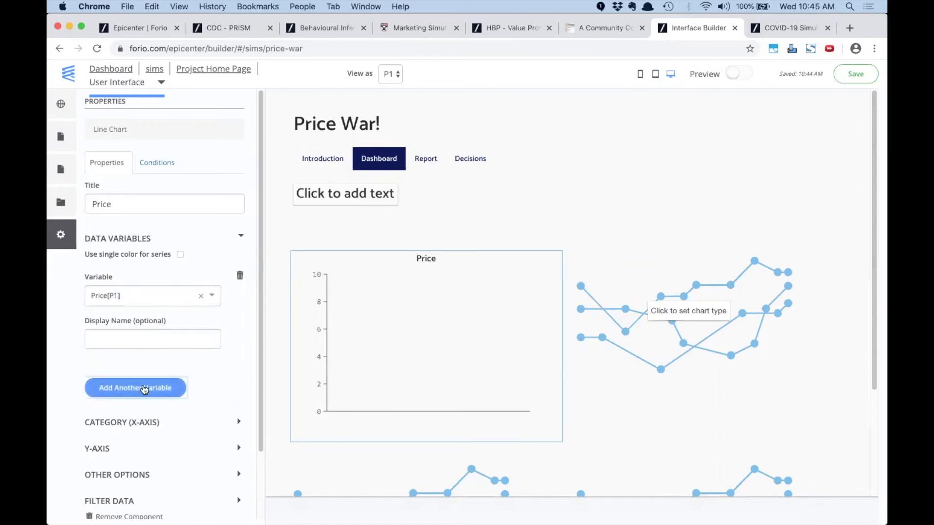
pyautogui.click(154, 394)
pyautogui.write('price')
pyautogui.click(127, 483)
pyautogui.scroll(-5, 165, 438)
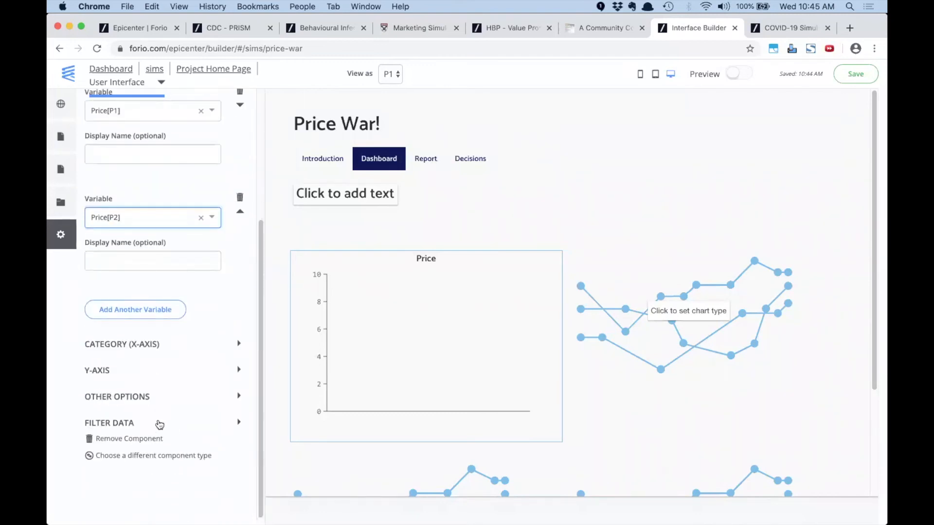
pyautogui.click(136, 397)
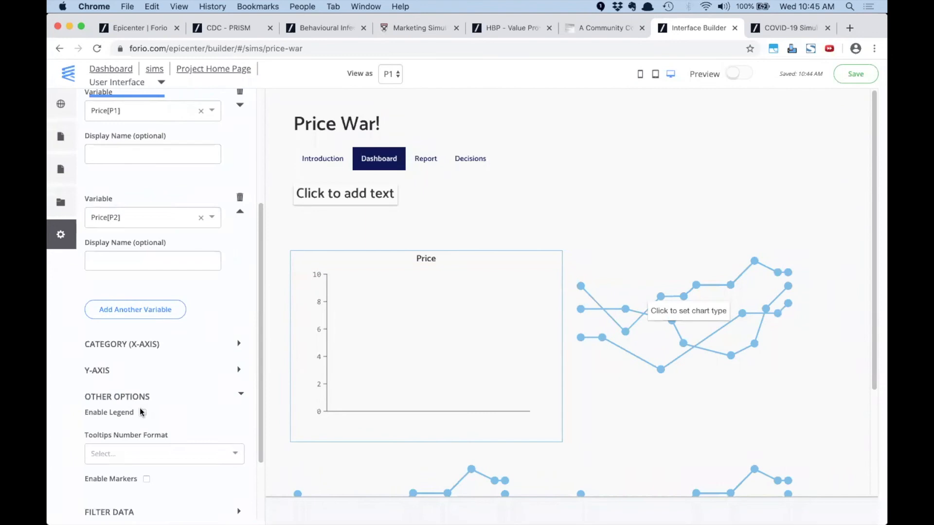
pyautogui.scroll(-2, 144, 412)
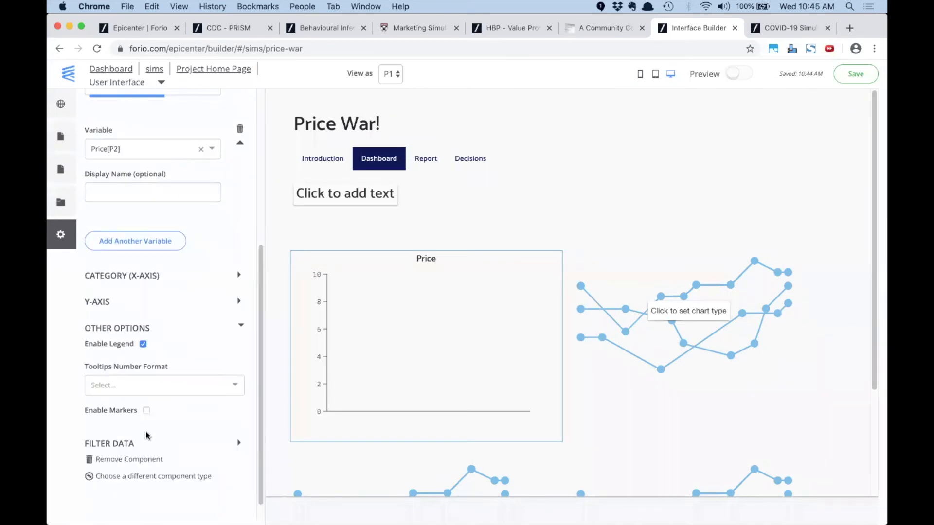
pyautogui.click(147, 410)
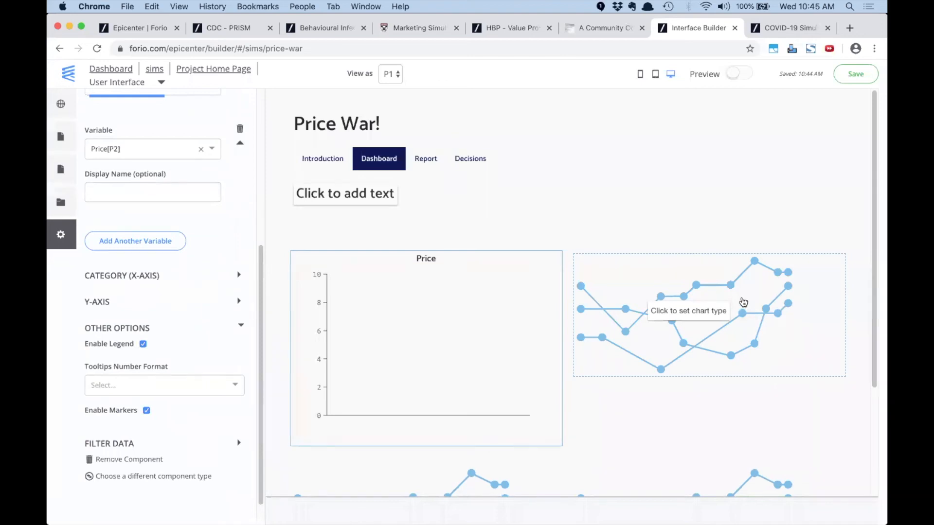
pyautogui.click(742, 305)
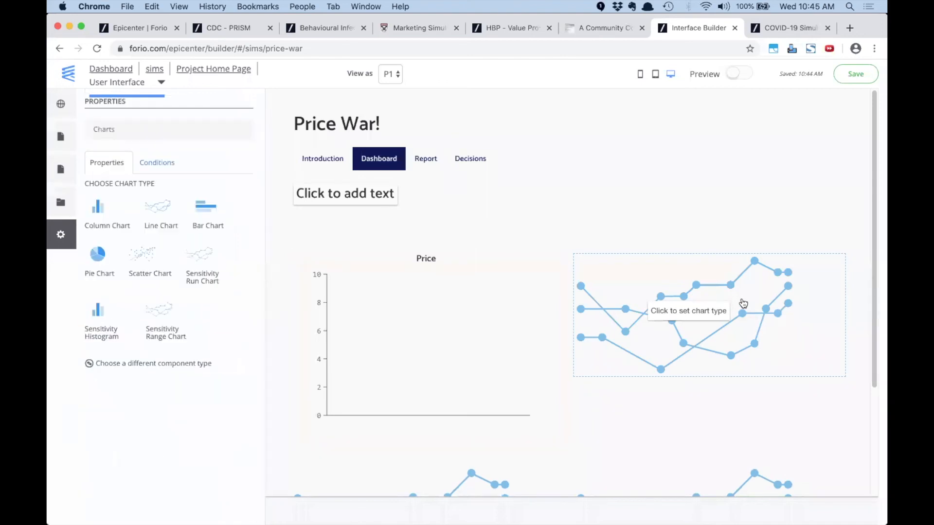
# Make the second chart a line chart titled Profit
pyautogui.click(162, 215)
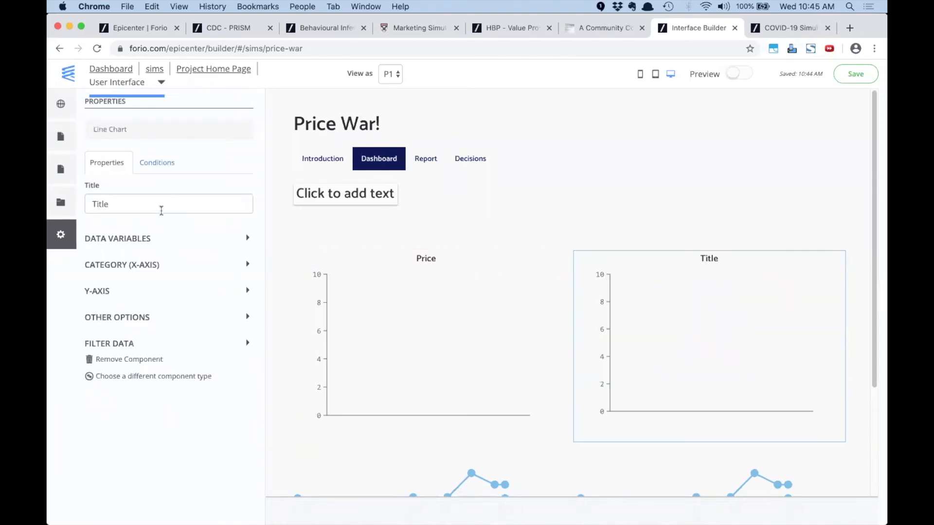
pyautogui.doubleClick(160, 205)
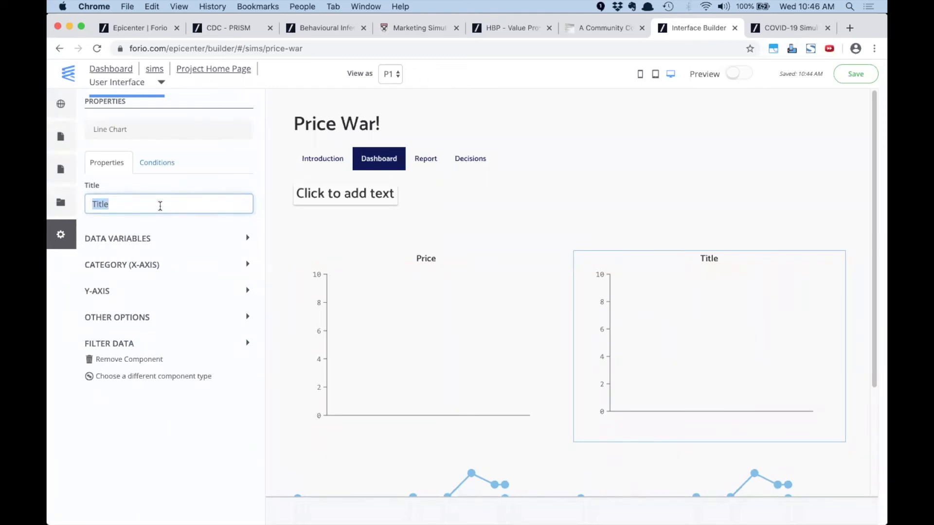
pyautogui.write('Res')
pyautogui.press('BackSpace')
pyautogui.press('BackSpace')
pyautogui.press('BackSpace')
pyautogui.write('Profit')
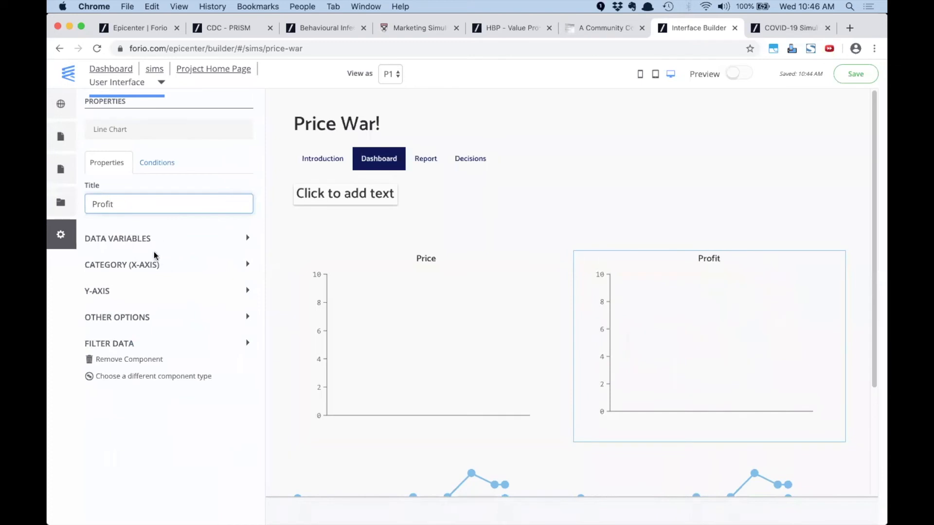
# Plot Profit[<user:role>] on the Profit chart and enable markers
pyautogui.click(140, 239)
pyautogui.click(131, 290)
pyautogui.write('prfo')
pyautogui.press('BackSpace')
pyautogui.press('BackSpace')
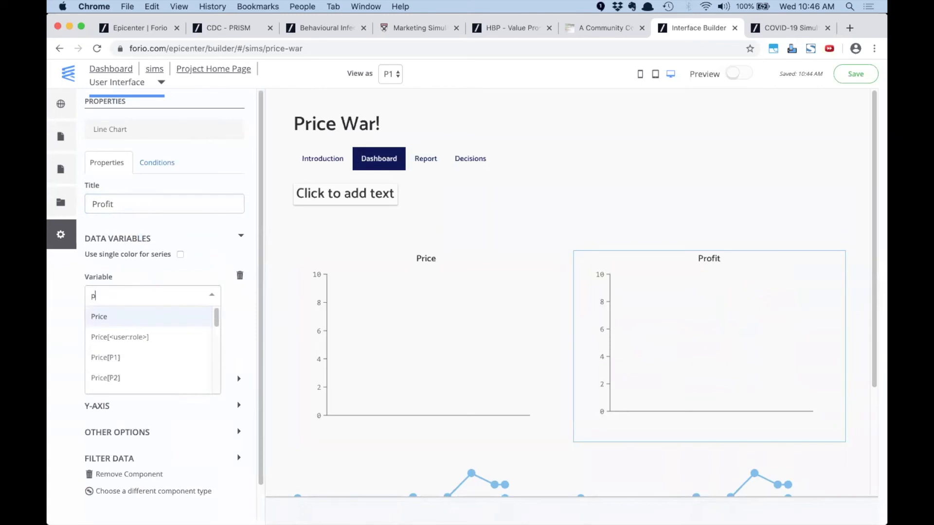
pyautogui.write('ro')
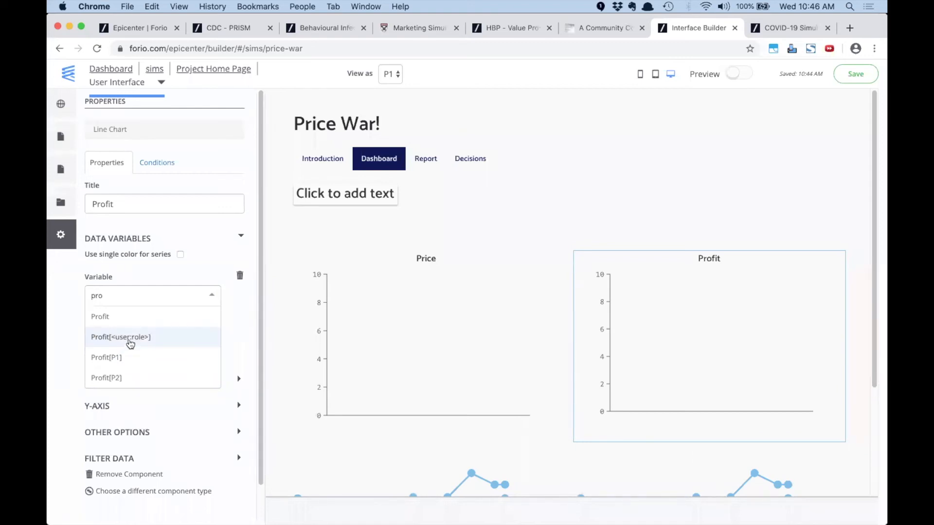
pyautogui.click(130, 339)
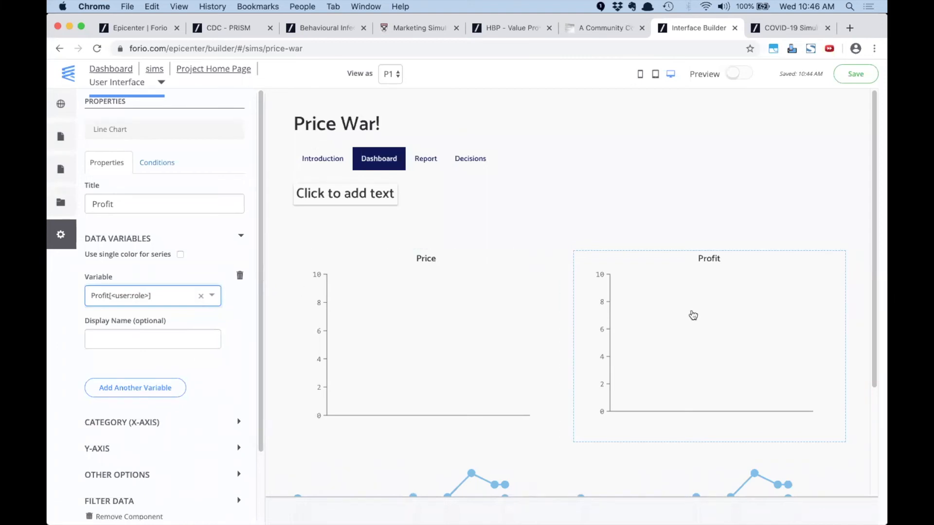
pyautogui.scroll(-3, 164, 420)
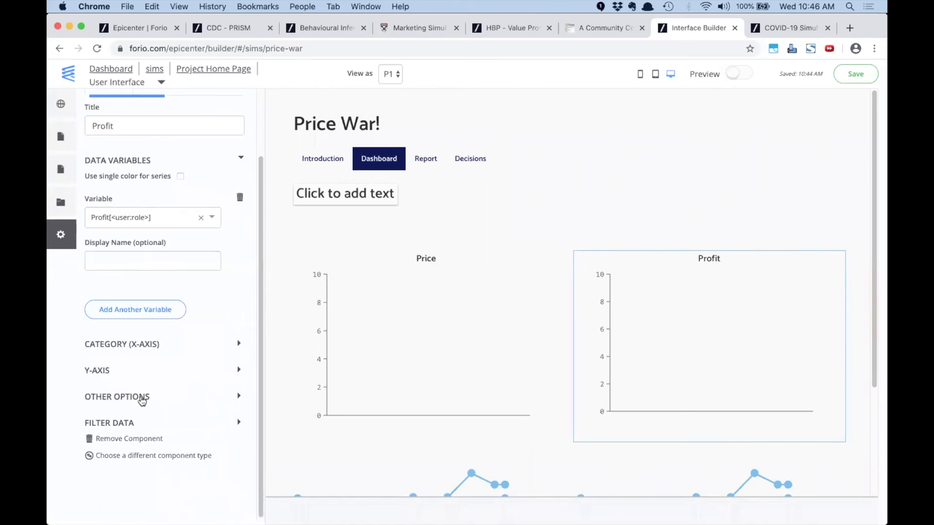
pyautogui.click(142, 400)
pyautogui.click(147, 480)
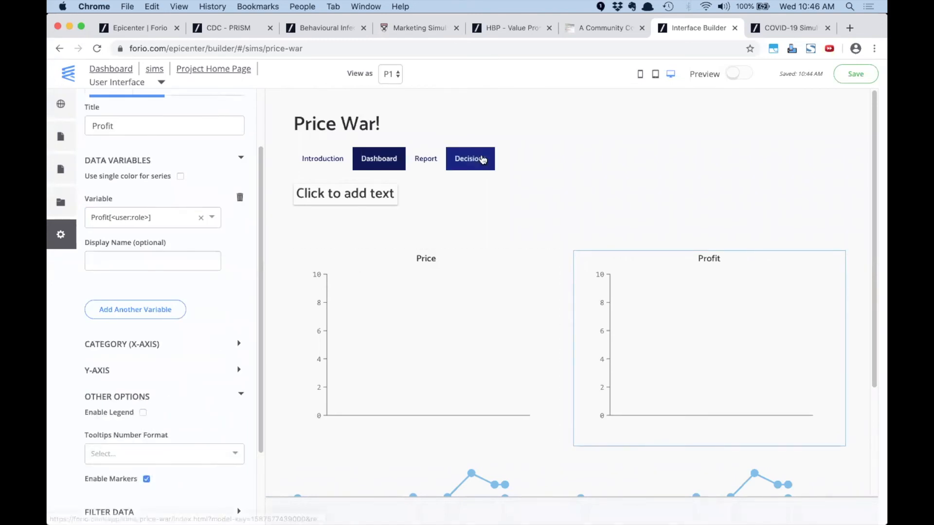
# On the Decisions page, make the first decision a text input labelled Price
pyautogui.click(483, 159)
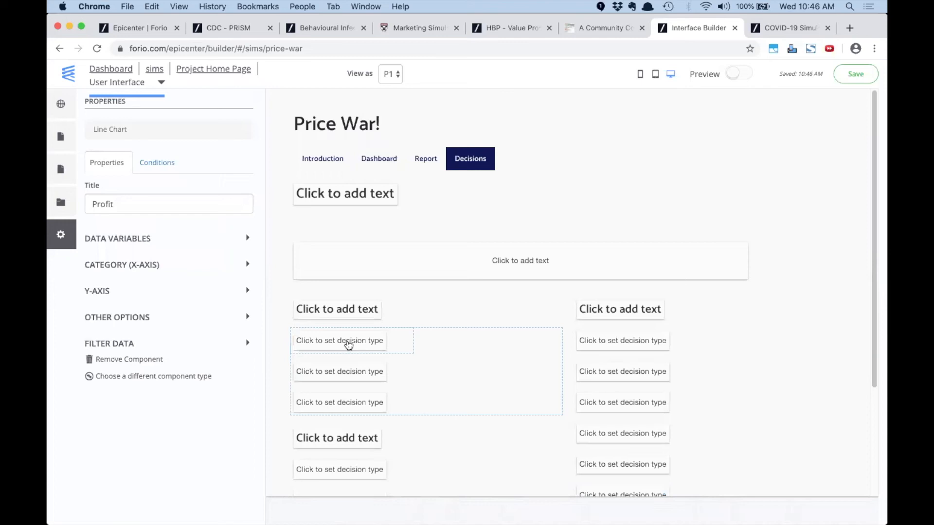
pyautogui.click(348, 345)
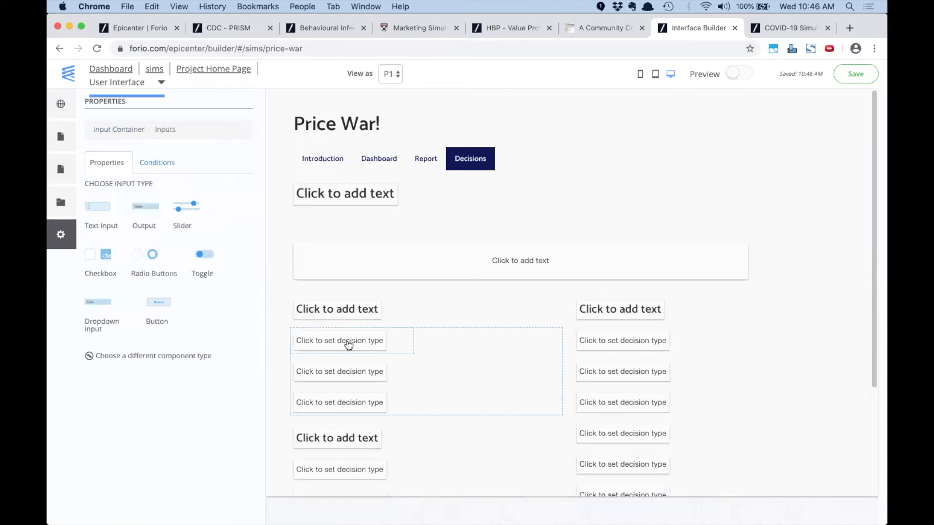
pyautogui.click(98, 208)
pyautogui.write('Price')
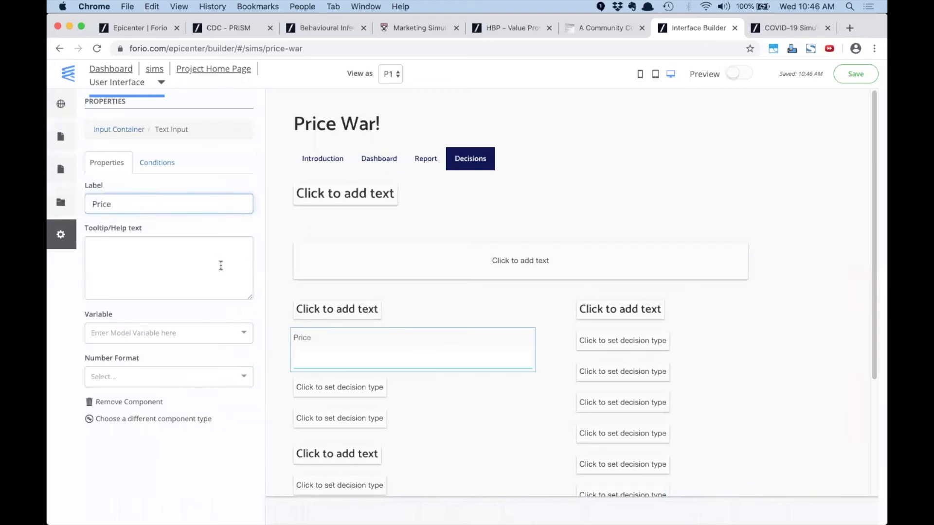
# Bind the Price input to the Price[<user:role>] variable
pyautogui.click(207, 333)
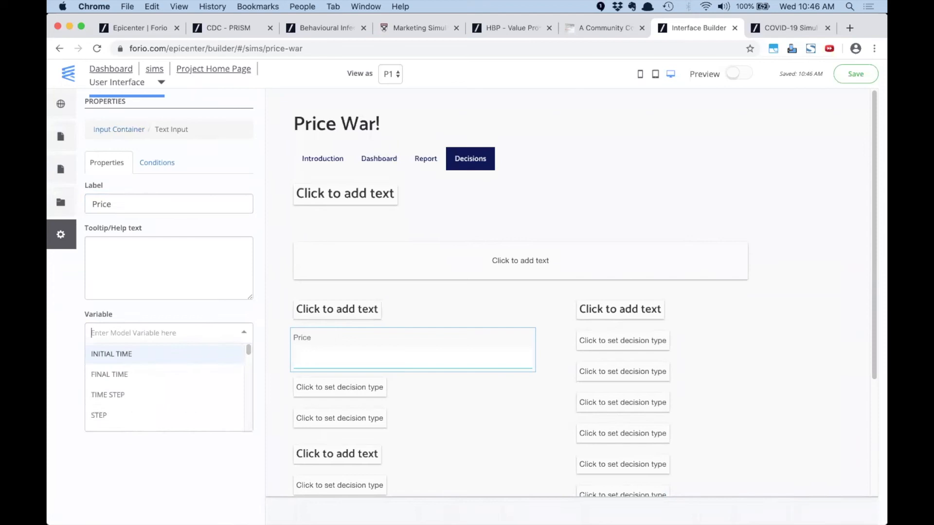
pyautogui.write('price')
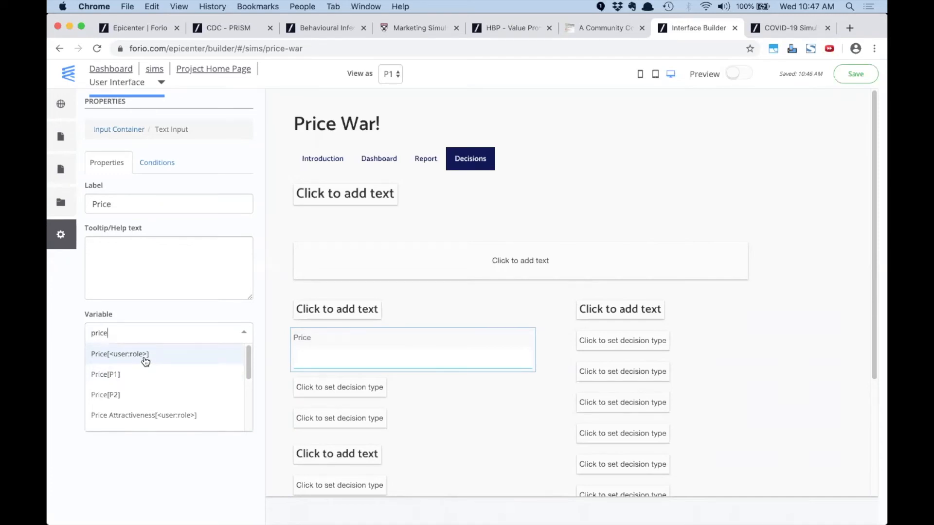
pyautogui.click(117, 355)
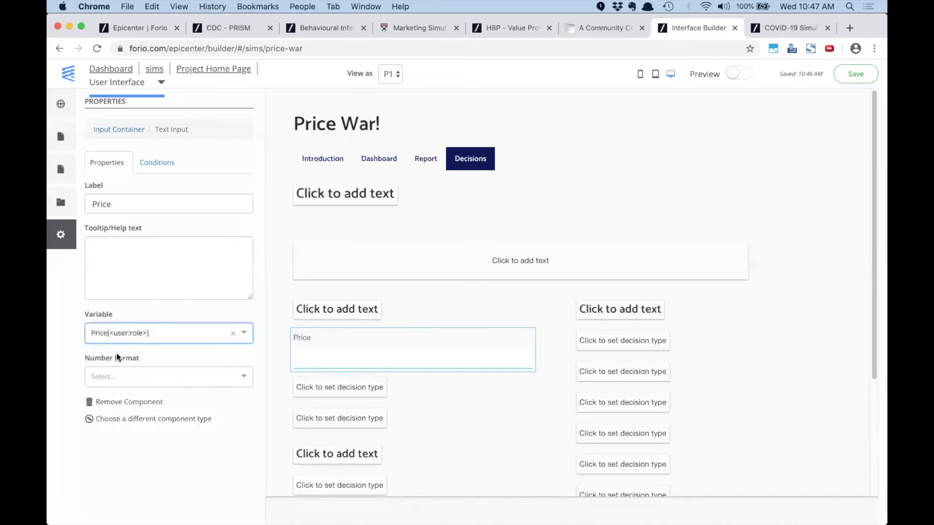
pyautogui.click(140, 378)
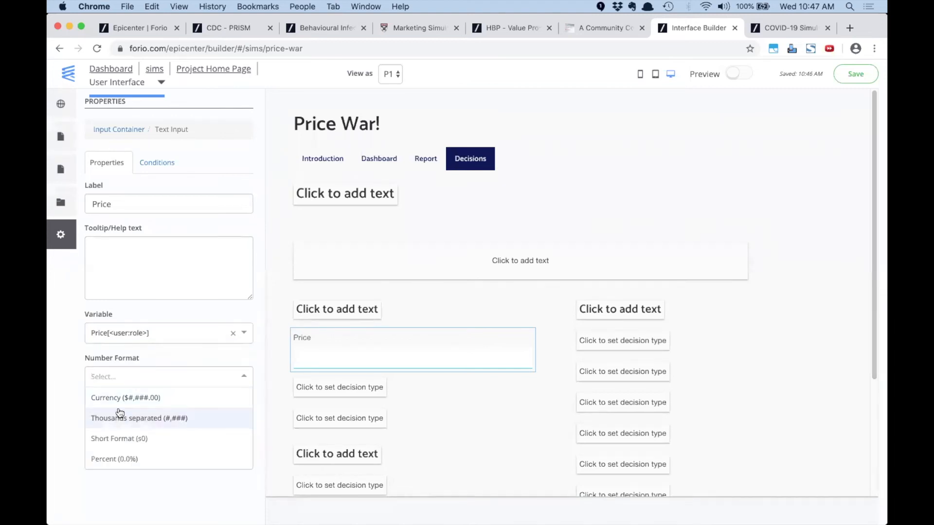
# Search Google for 'euro symbol' in a new tab and copy the € sign
pyautogui.click(847, 28)
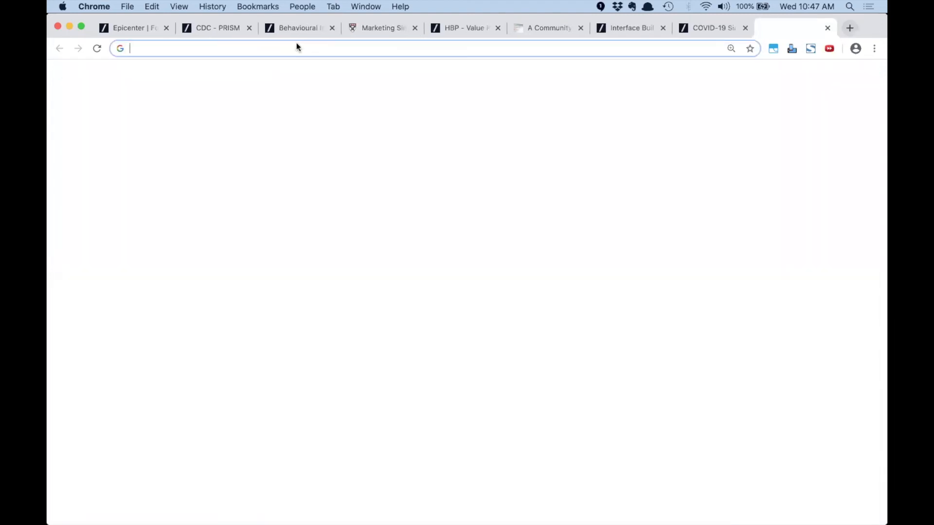
pyautogui.write('euro sy')
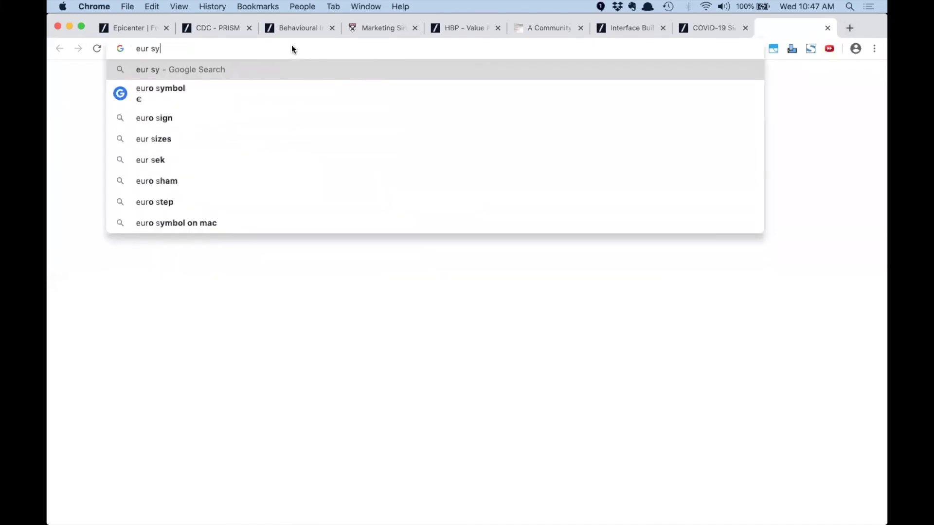
pyautogui.press('Down')
pyautogui.press('Return')
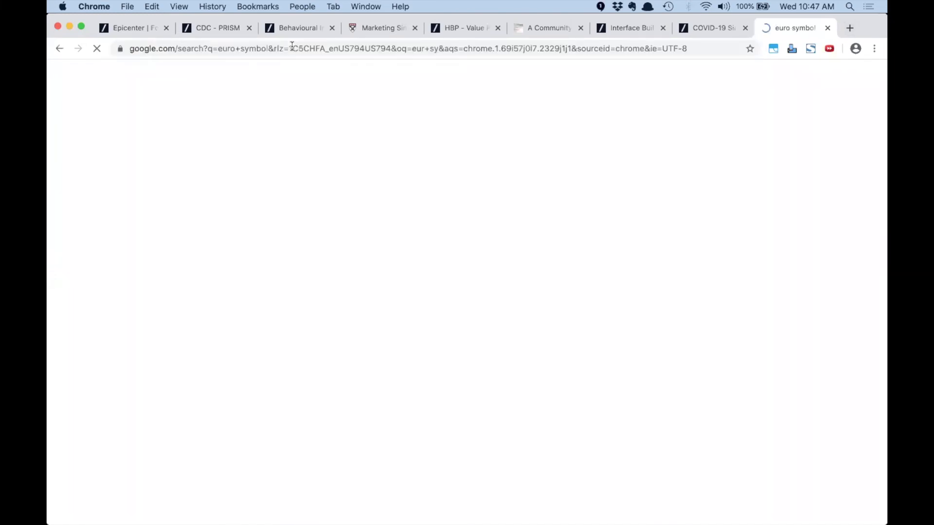
pyautogui.doubleClick(165, 232)
pyautogui.press('super+c')
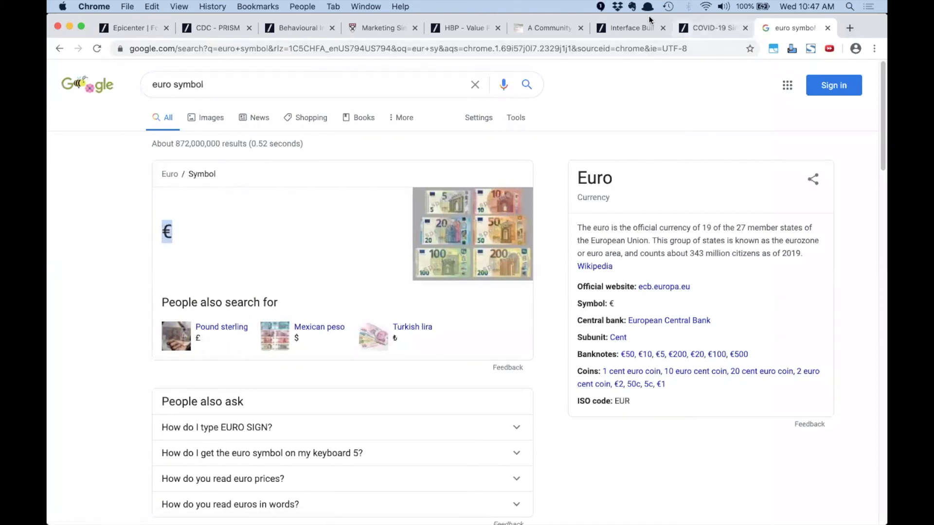
pyautogui.click(705, 28)
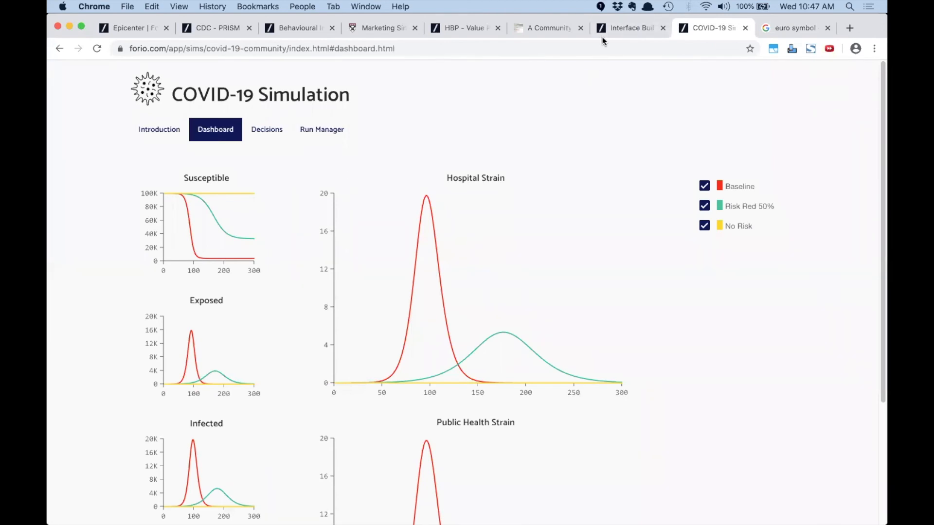
# Set the Price input's number format to '€ #'
pyautogui.click(632, 28)
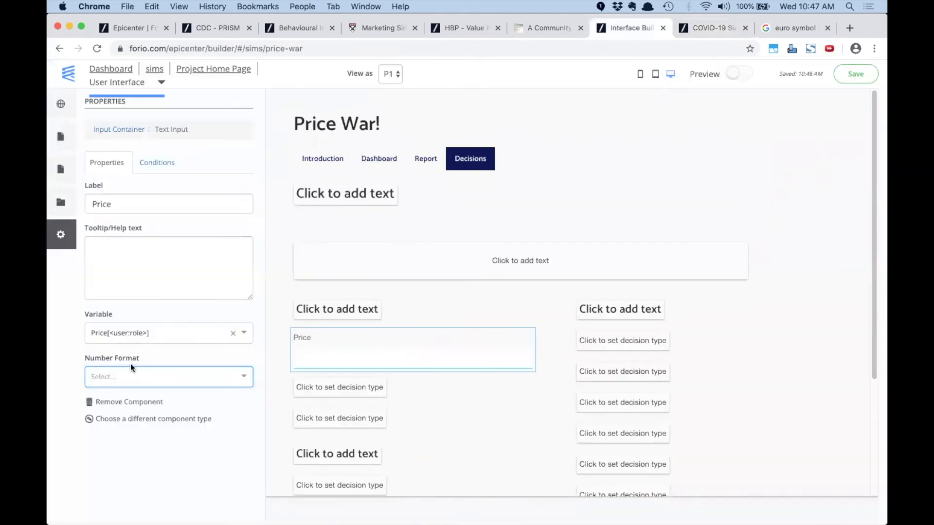
pyautogui.press('super+v')
pyautogui.write('#')
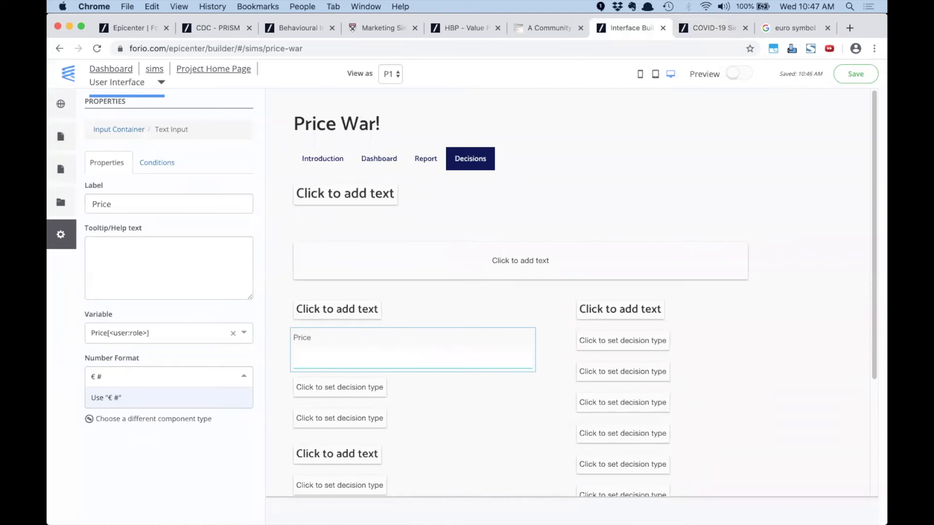
pyautogui.press('Return')
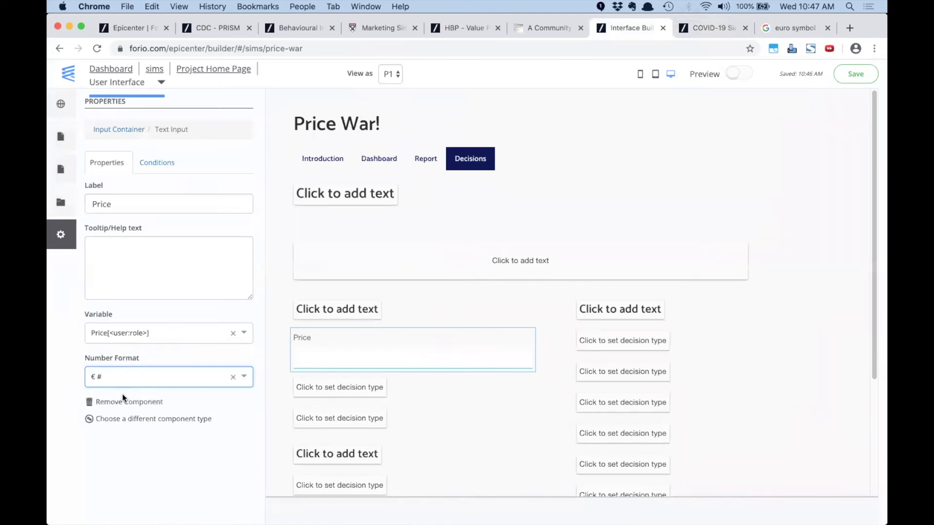
# Make the Simulate button require consensus and relabel it 'Submit Decisions'
pyautogui.scroll(-5, 559, 316)
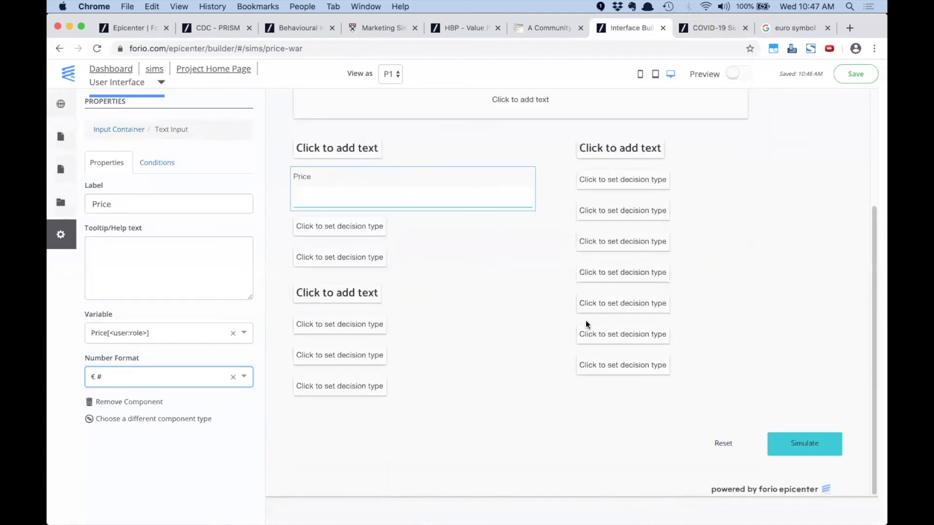
pyautogui.click(803, 443)
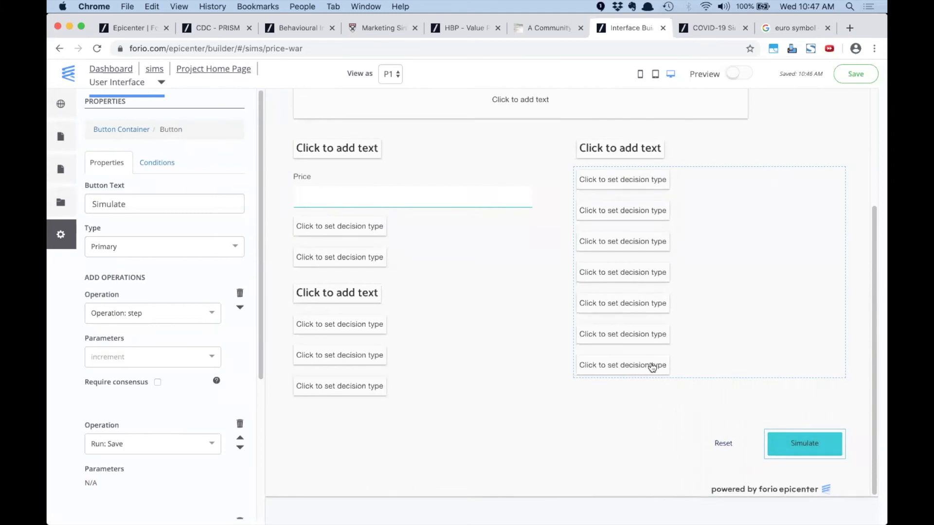
pyautogui.click(157, 382)
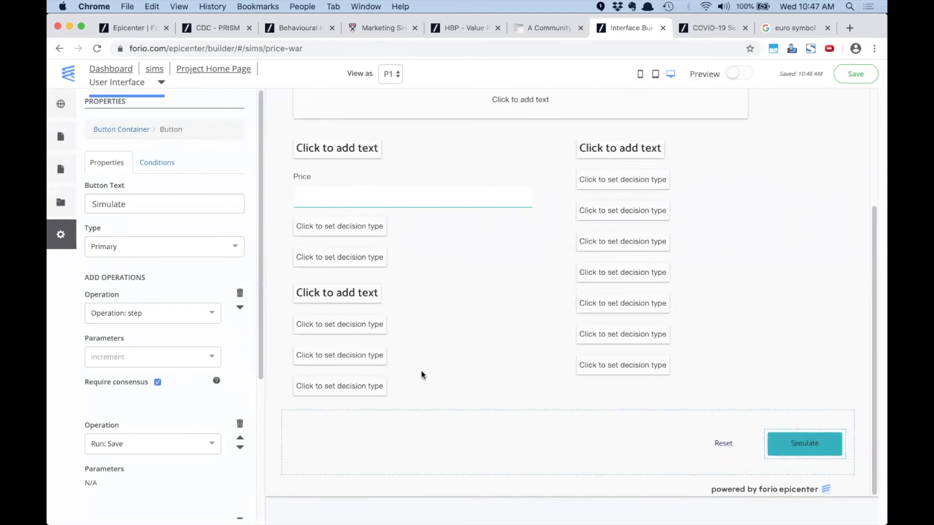
pyautogui.moveTo(146, 204); pyautogui.dragTo(75, 204)
pyautogui.press('BackSpace')
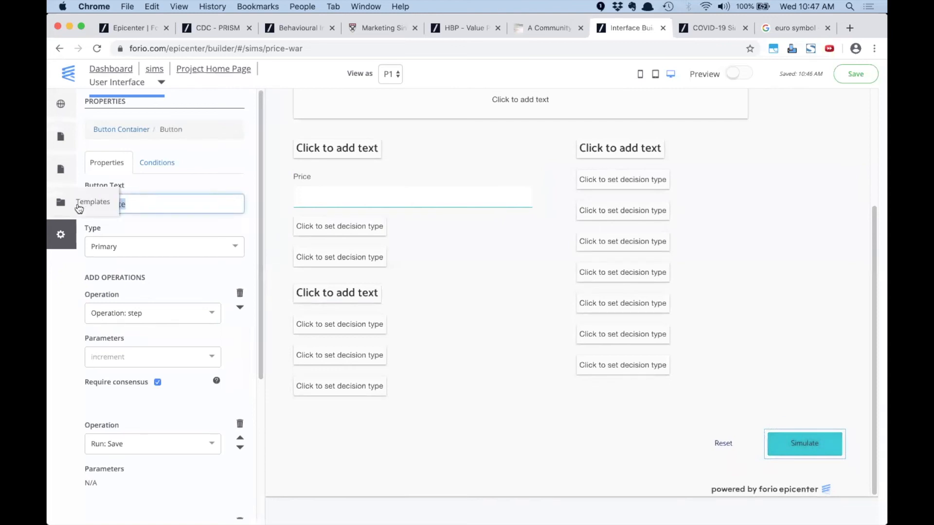
pyautogui.write('ub')
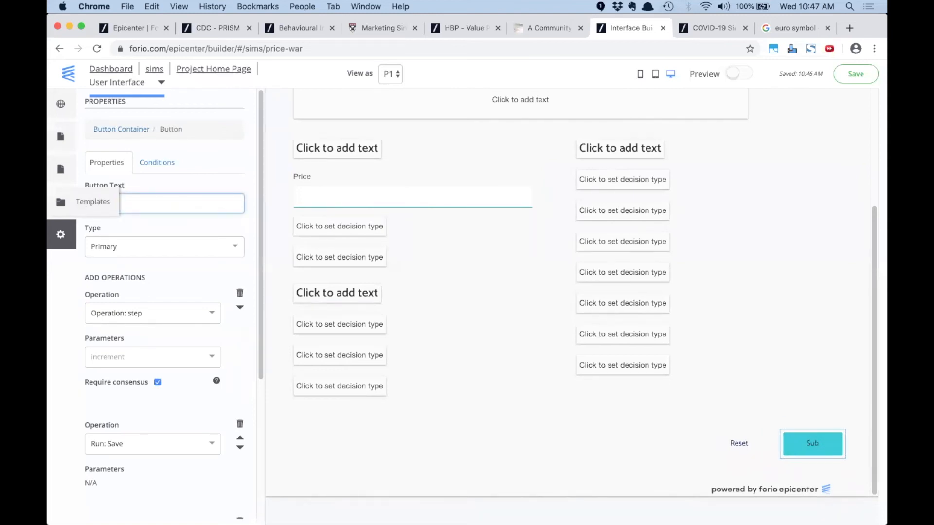
pyautogui.write('mit Decision')
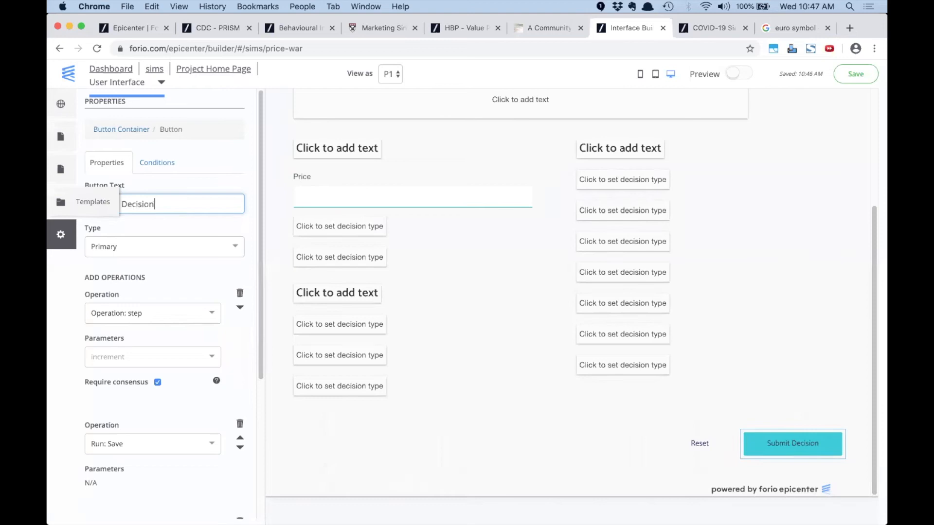
pyautogui.write('s')
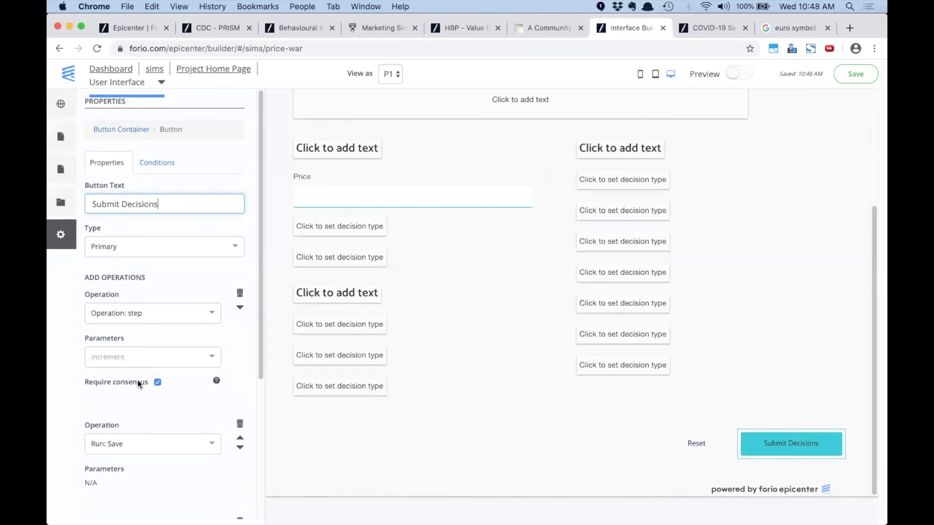
# Glance at the Value Proposition tab, then save the interface changes
pyautogui.click(454, 28)
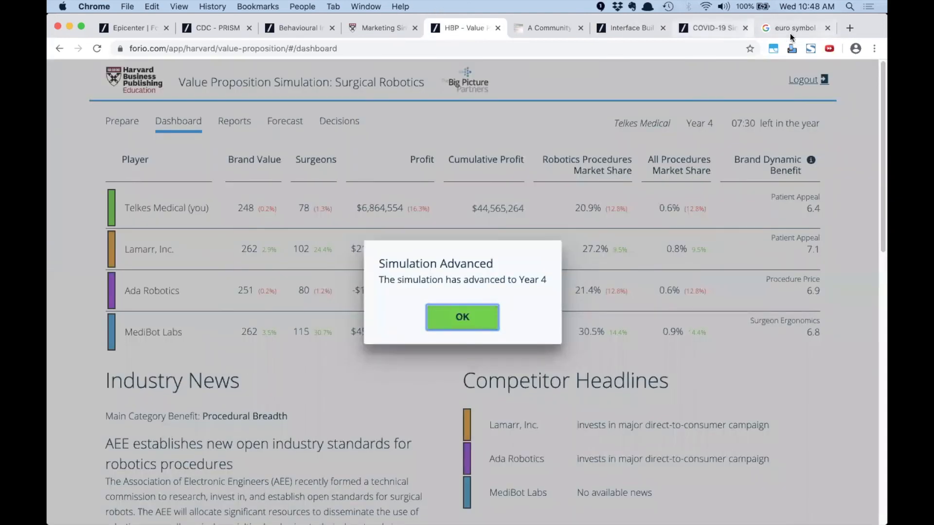
pyautogui.click(622, 27)
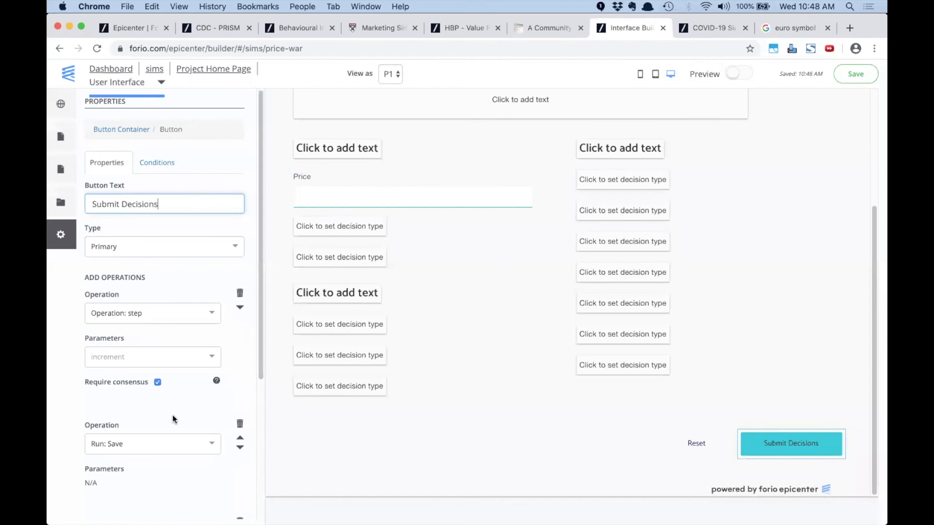
pyautogui.scroll(-1, 172, 415)
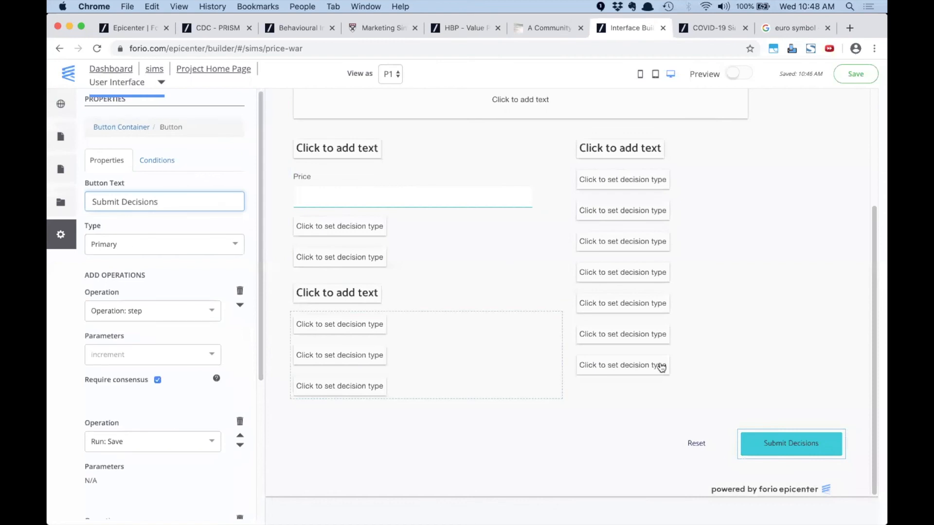
pyautogui.click(848, 75)
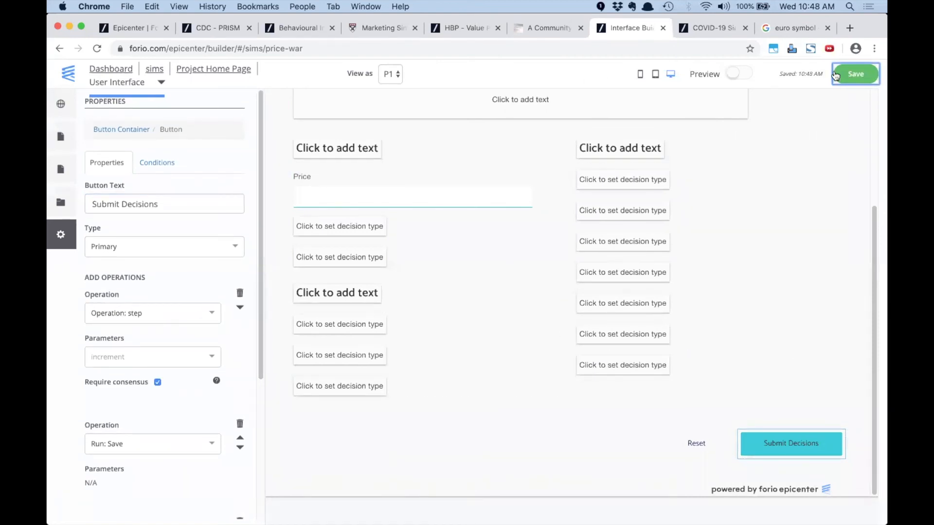
# Go to the Price War project's Groups list and start adding a group
pyautogui.click(202, 71)
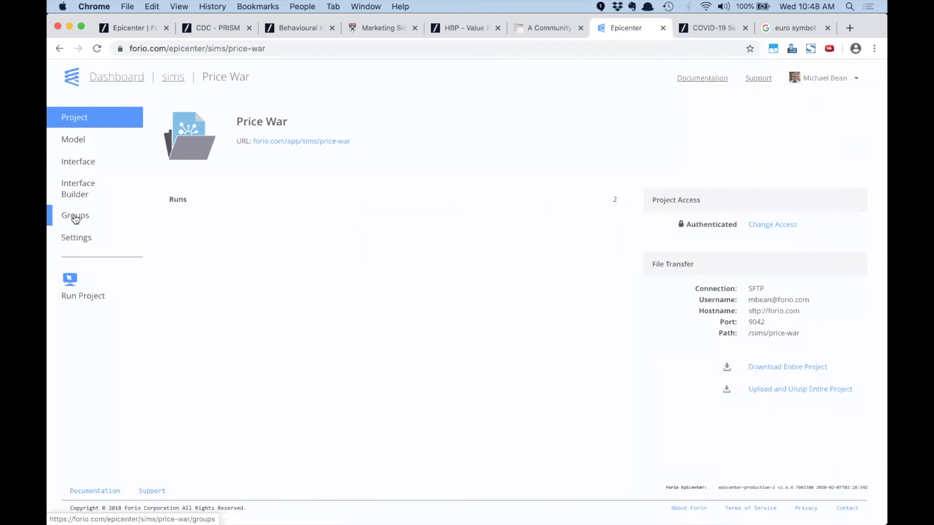
pyautogui.click(76, 219)
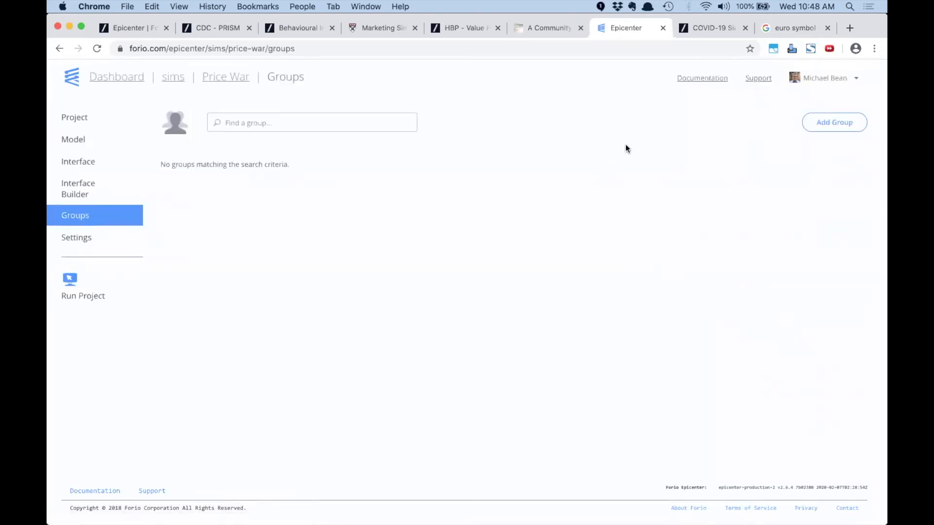
pyautogui.click(834, 122)
# Create the group for organization 'example' with expiration date 2020-05-01
pyautogui.click(312, 129)
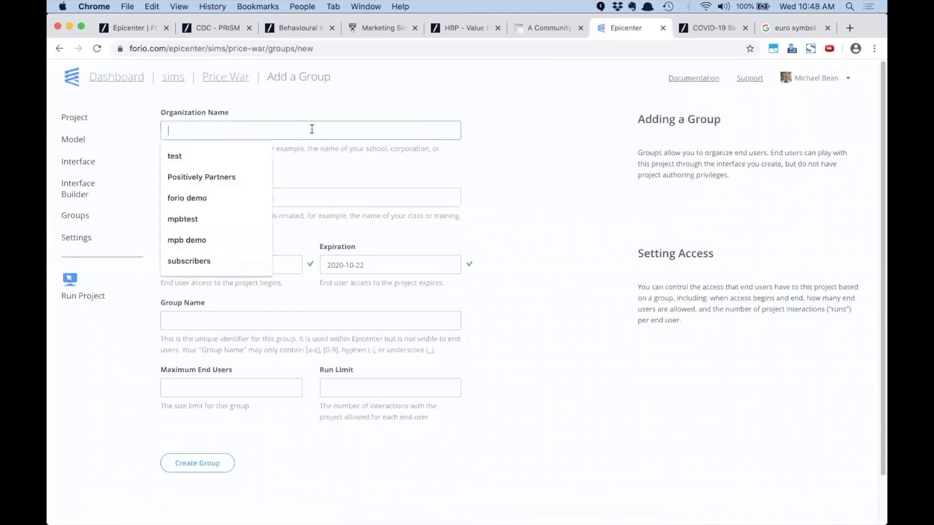
pyautogui.write('example')
pyautogui.press('Tab')
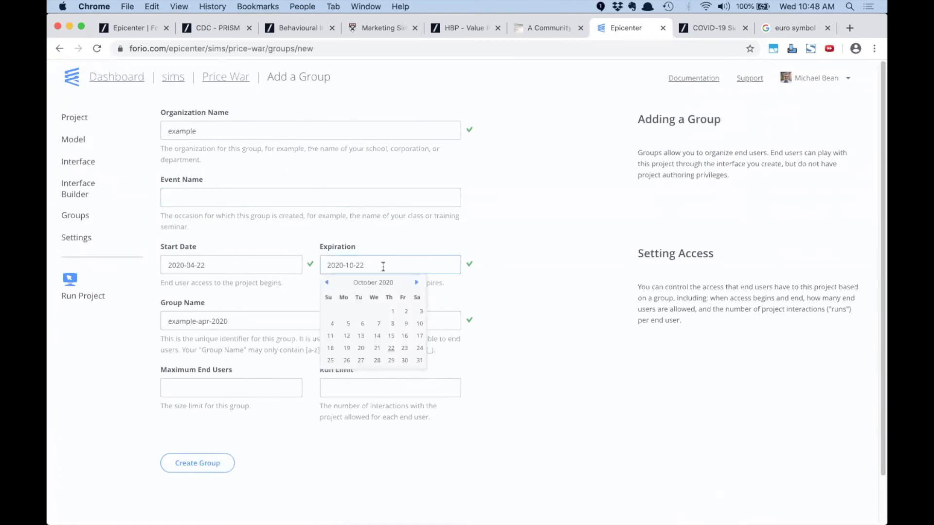
pyautogui.click(327, 283)
pyautogui.click(327, 282)
pyautogui.click(327, 283)
pyautogui.click(326, 282)
pyautogui.click(327, 282)
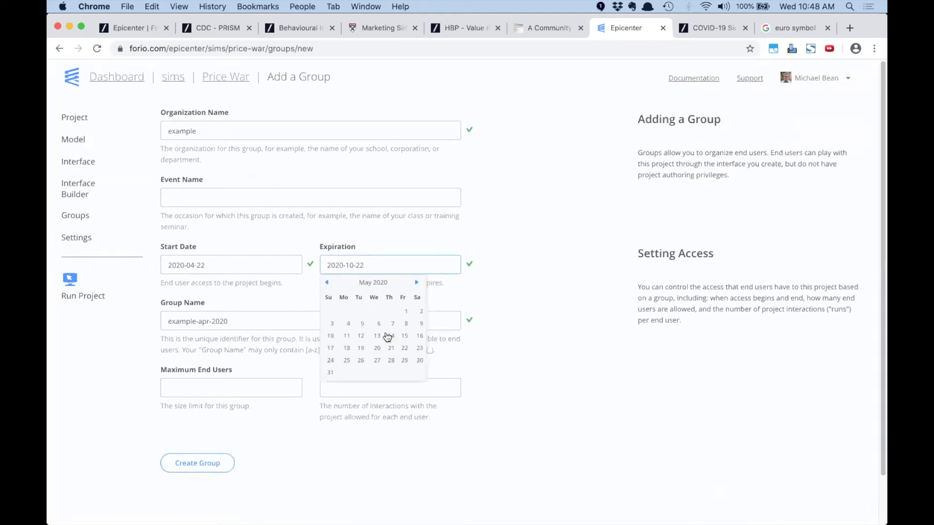
pyautogui.click(407, 312)
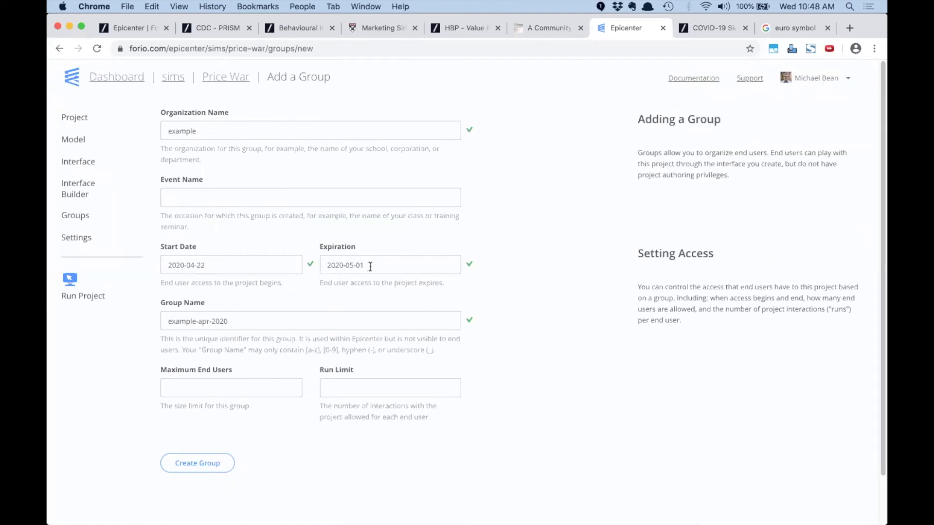
pyautogui.click(209, 468)
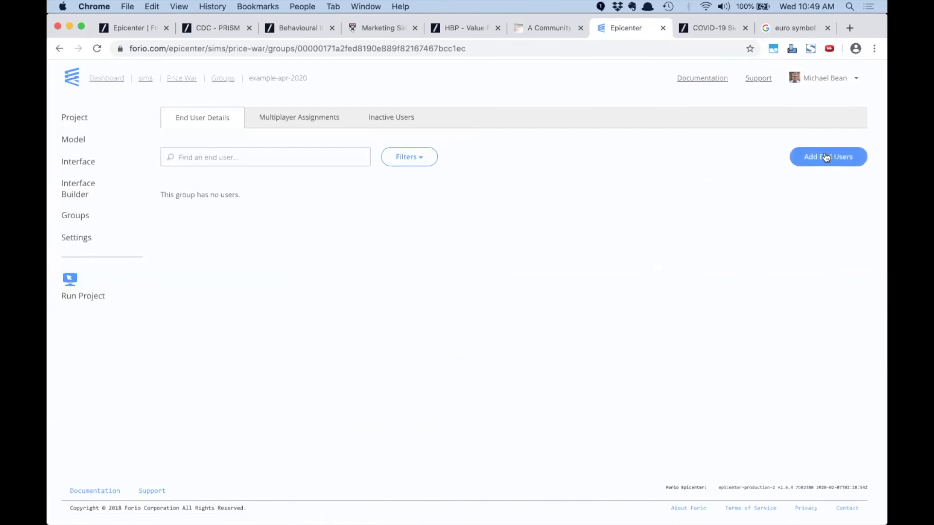
# Open the Add End Users page for the example-apr-2020 group
pyautogui.click(826, 156)
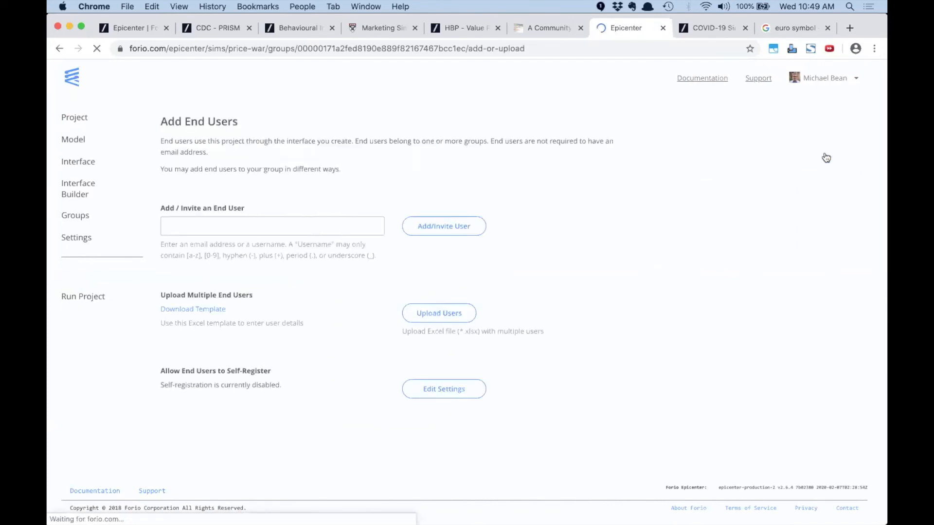
pyautogui.click(270, 226)
pyautogui.click(298, 200)
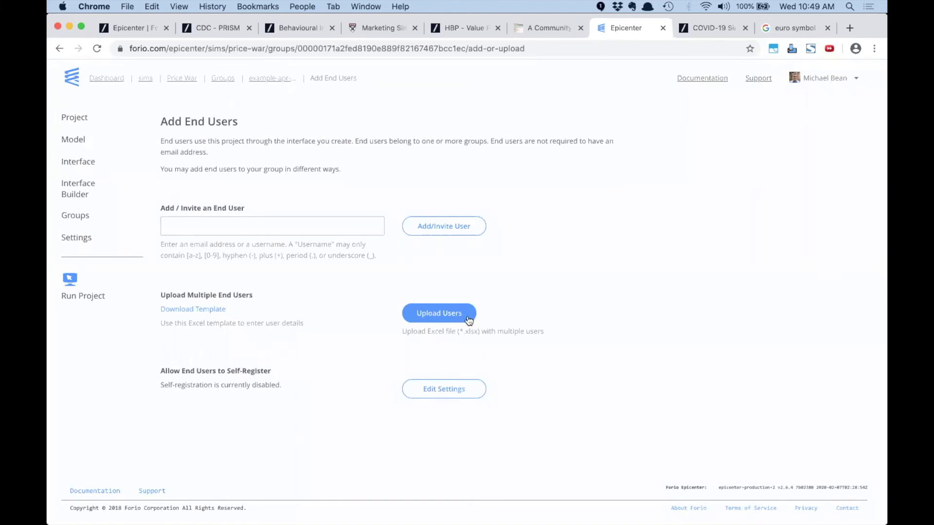
# Open the pricewar.xlsx user list from Finder in Excel
pyautogui.press('super+Tab')
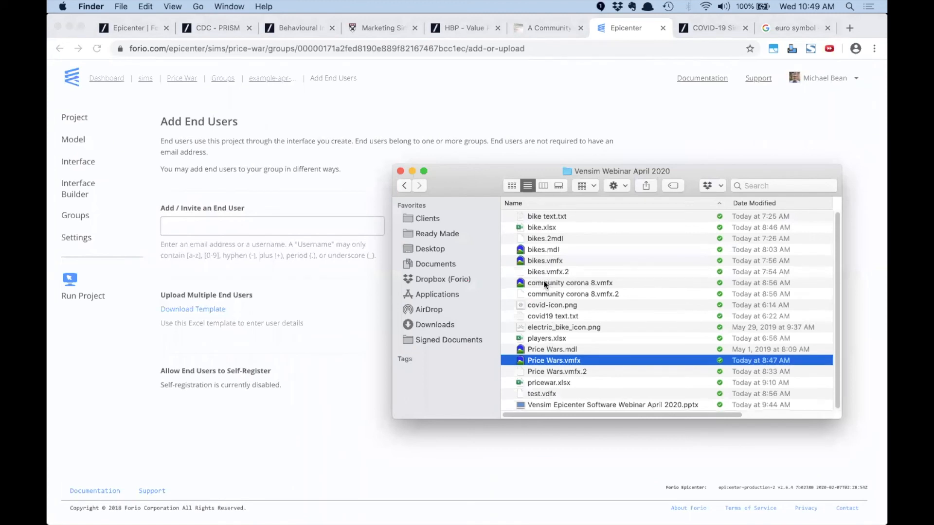
pyautogui.click(551, 383)
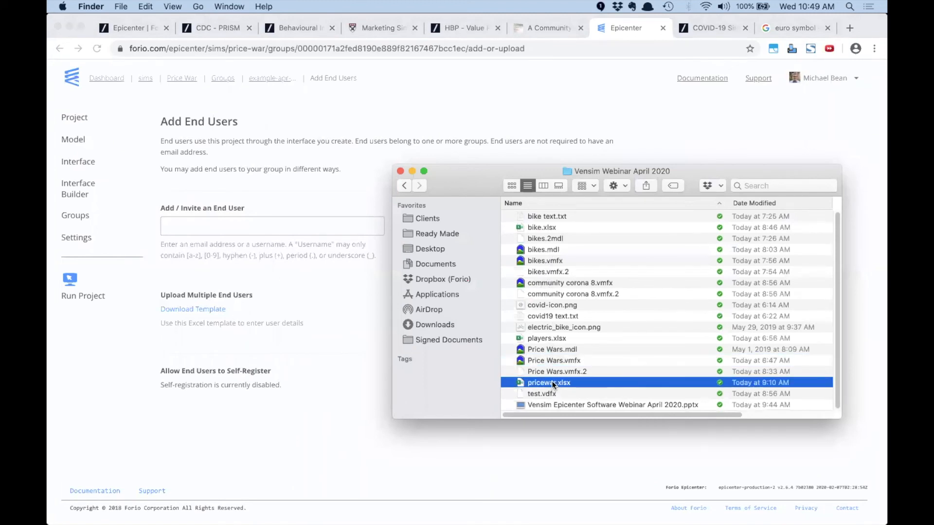
pyautogui.doubleClick(552, 382)
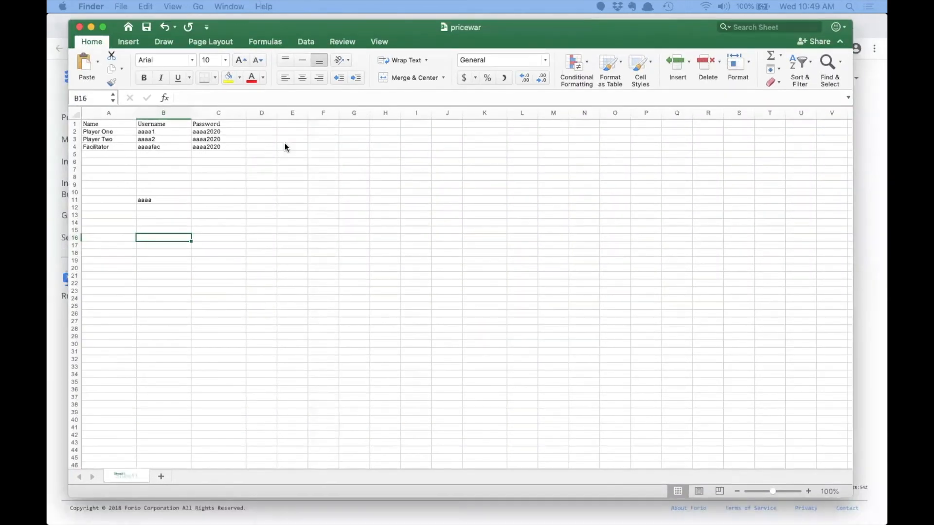
# Set the base name in B11 to 'pricewar' and check the username and password formulas in B2 and C2
pyautogui.click(142, 199)
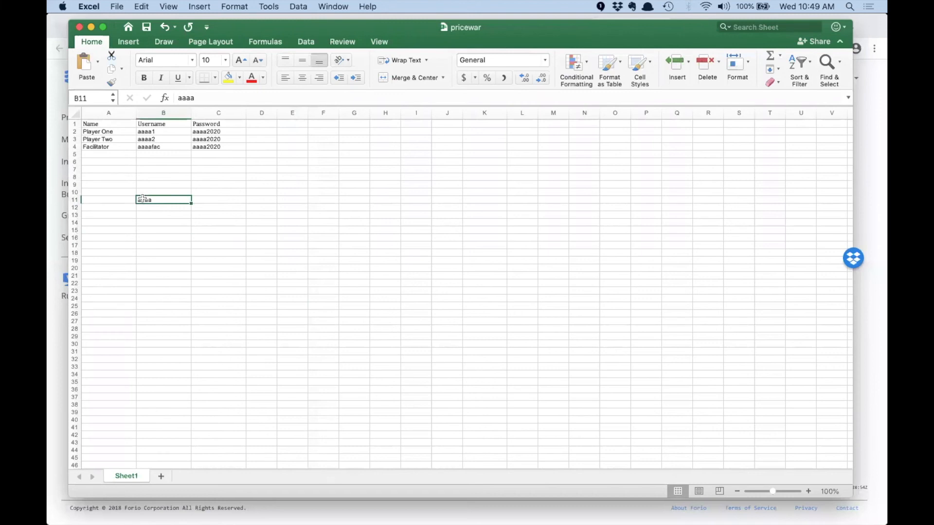
pyautogui.write('pricewar')
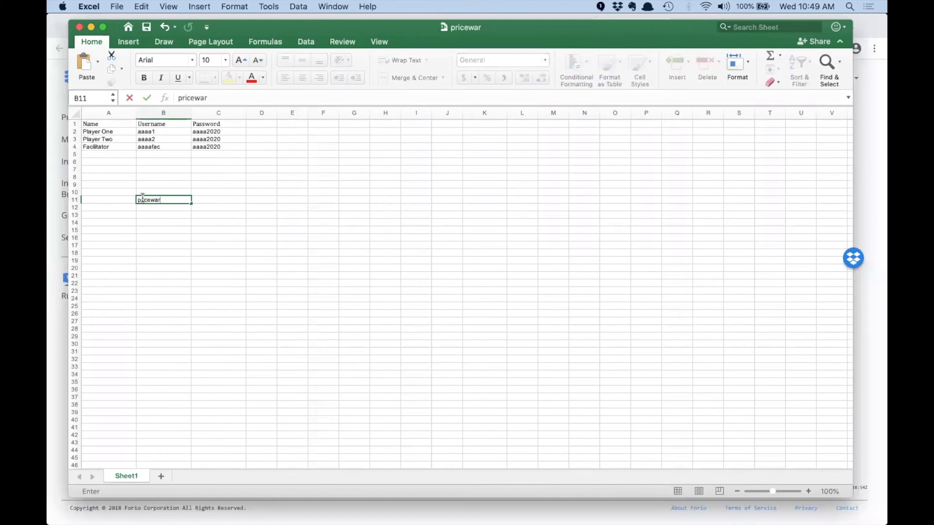
pyautogui.click(178, 238)
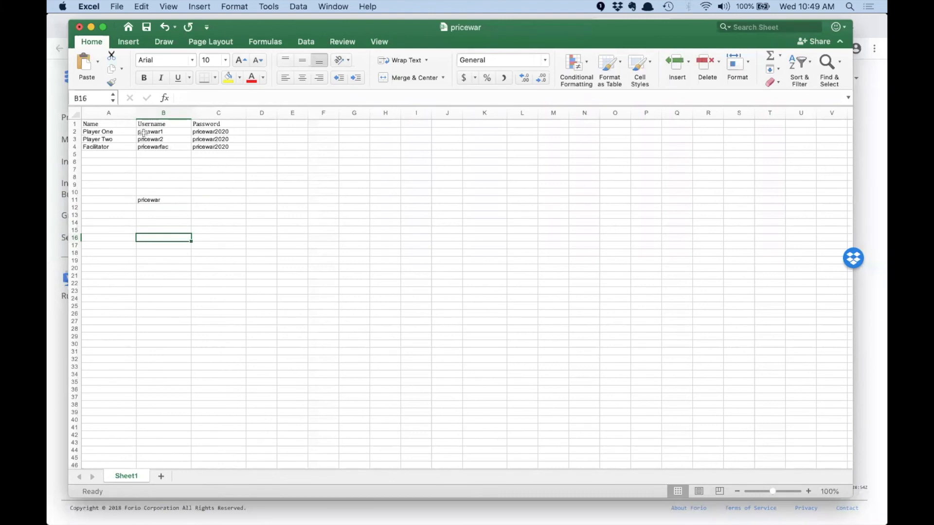
pyautogui.click(118, 132)
pyautogui.click(141, 132)
pyautogui.click(210, 132)
# Save the workbook and return to Epicenter's Add End Users page
pyautogui.press('super+s')
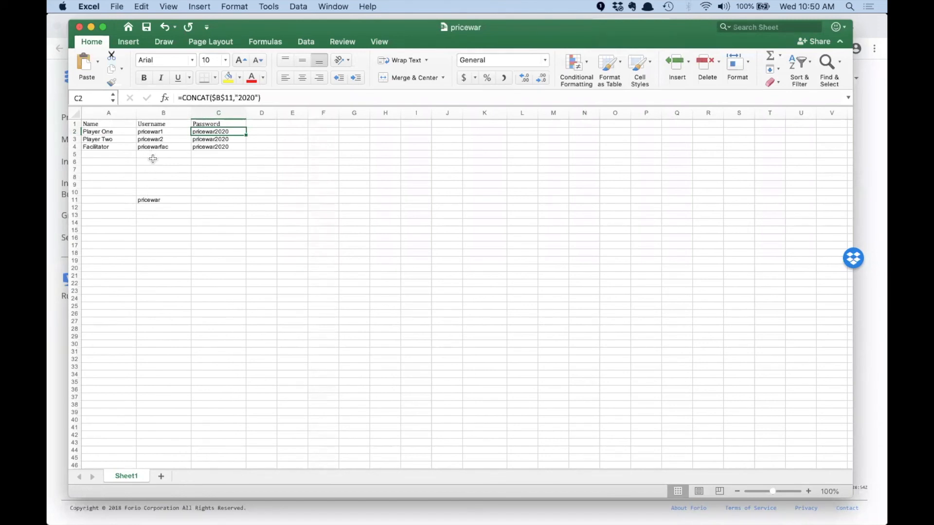
pyautogui.press('super+Tab')
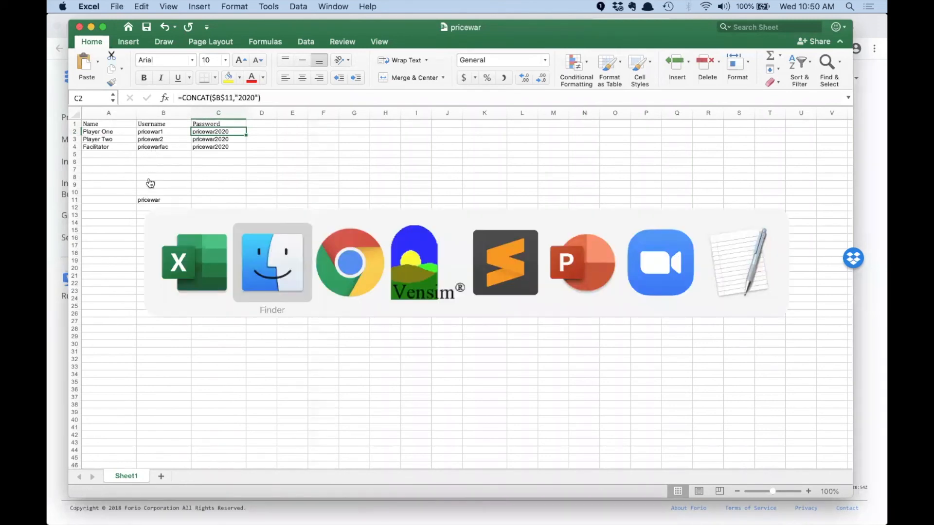
pyautogui.press('super+Tab')
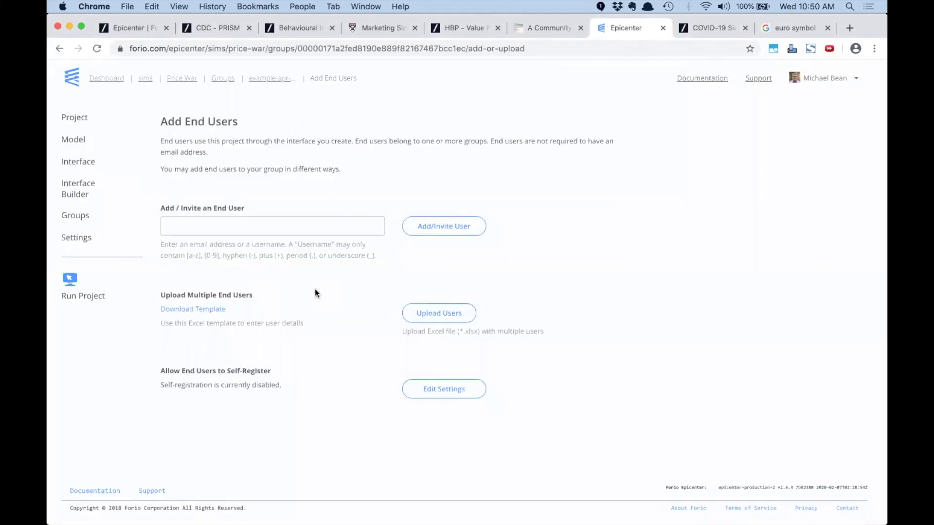
# Upload pricewar.xlsx as the group's end users and return to the user list
pyautogui.click(447, 314)
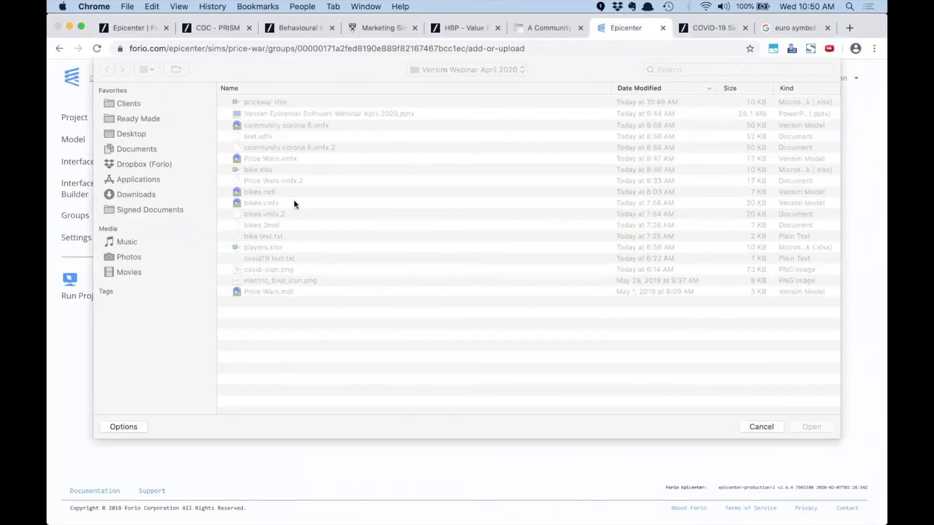
pyautogui.doubleClick(258, 100)
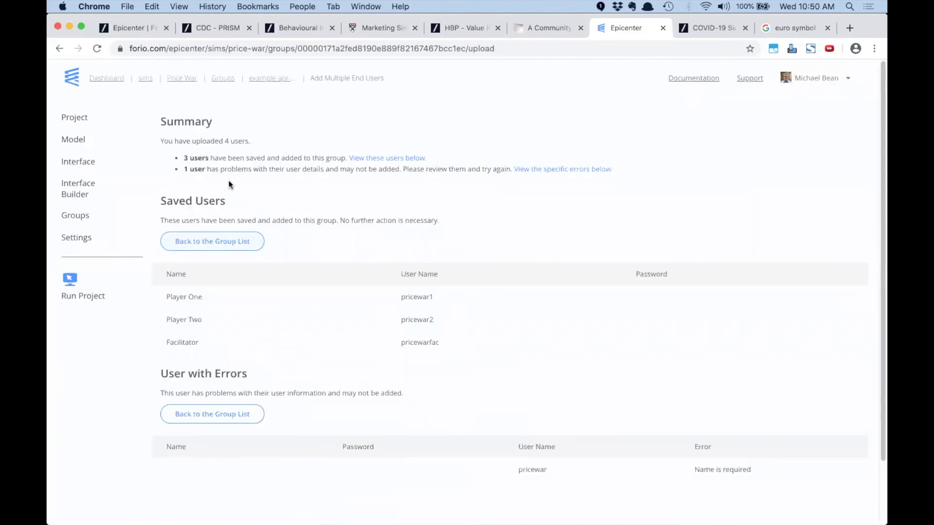
pyautogui.click(200, 240)
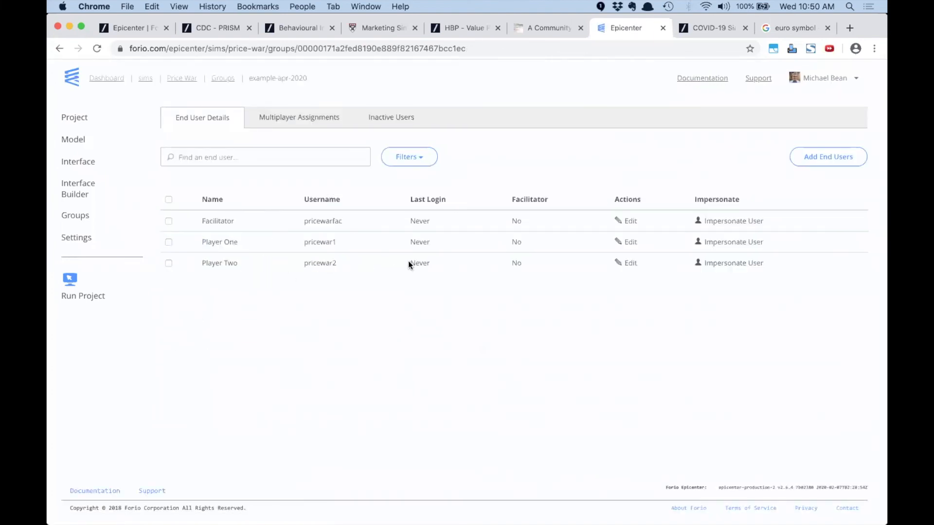
# Make the Facilitator user a facilitator, then auto-assign both players to World001 as P1 and P2
pyautogui.click(631, 221)
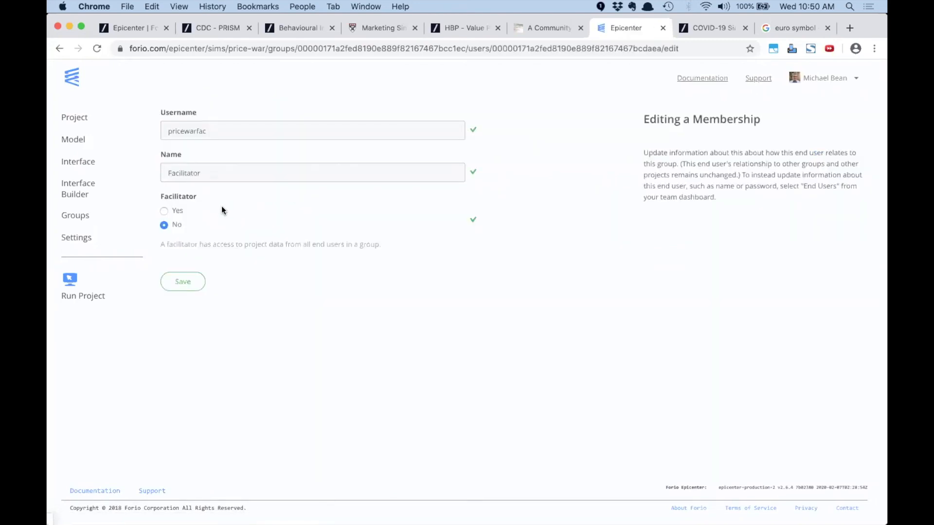
pyautogui.click(165, 211)
pyautogui.click(183, 281)
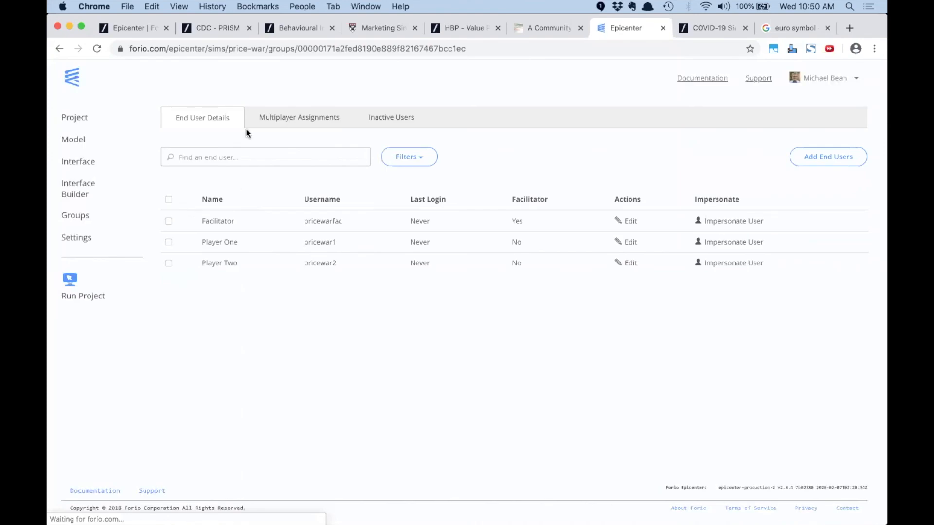
pyautogui.click(263, 119)
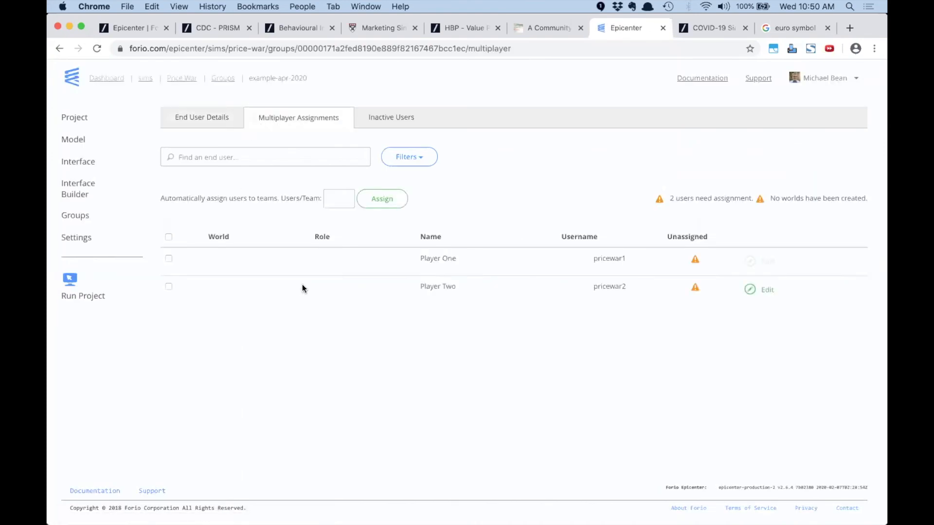
pyautogui.click(378, 202)
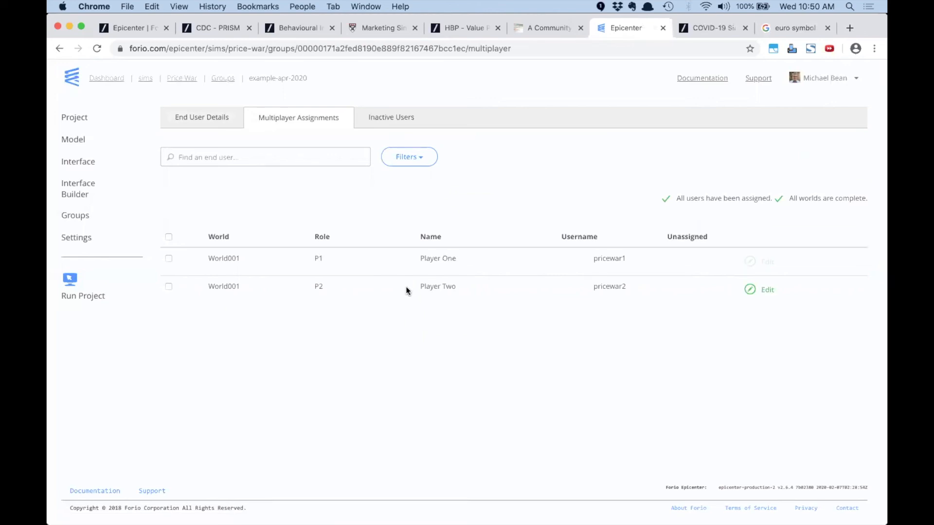
# In Interface Builder, link the Decisions page's Price input to Price Decision[<user:role>], save, and return to the project
pyautogui.click(78, 189)
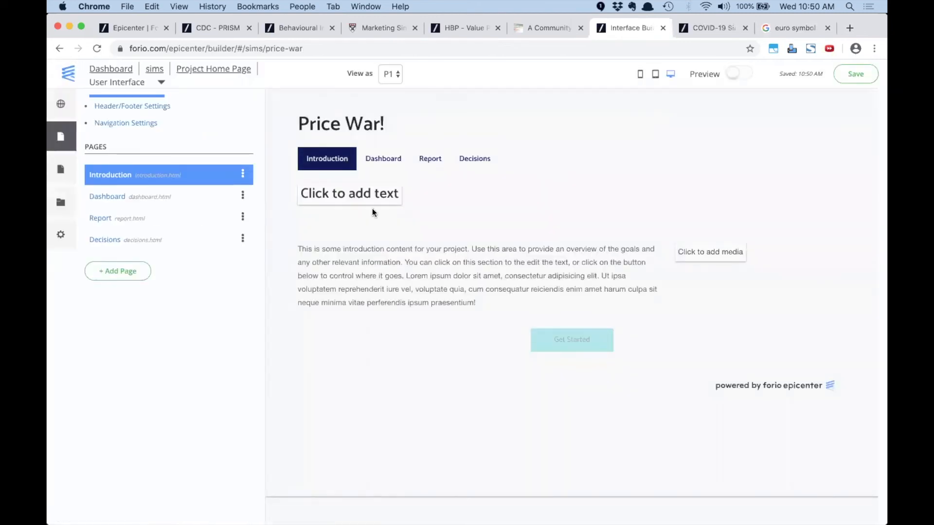
pyautogui.click(108, 243)
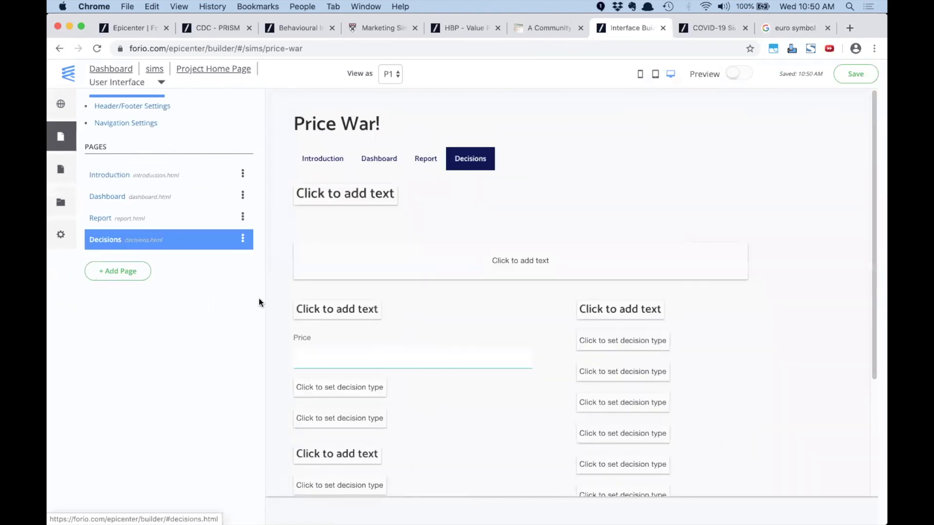
pyautogui.click(328, 353)
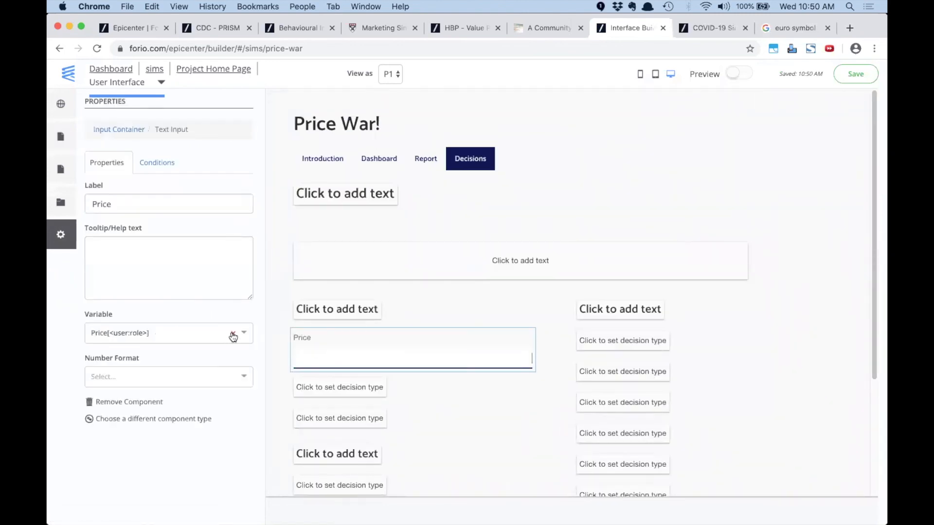
pyautogui.click(233, 336)
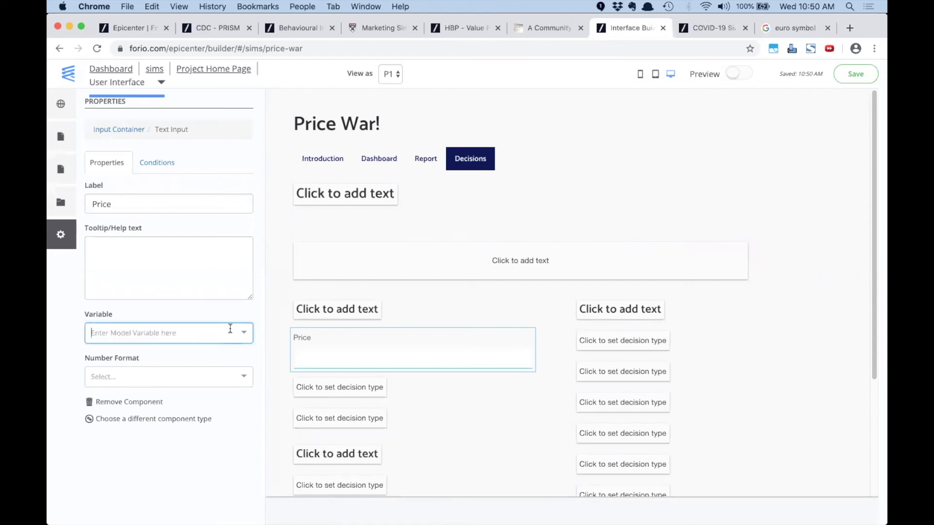
pyautogui.write('price d')
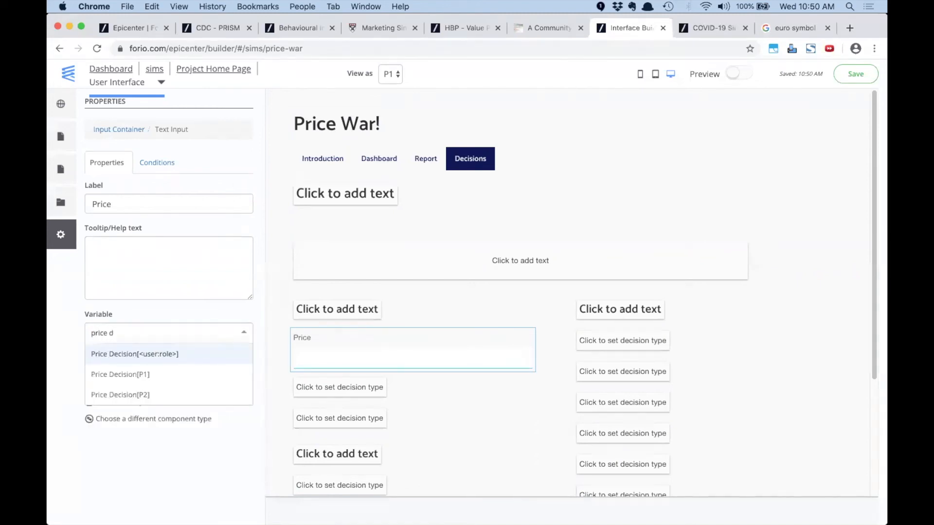
pyautogui.click(171, 353)
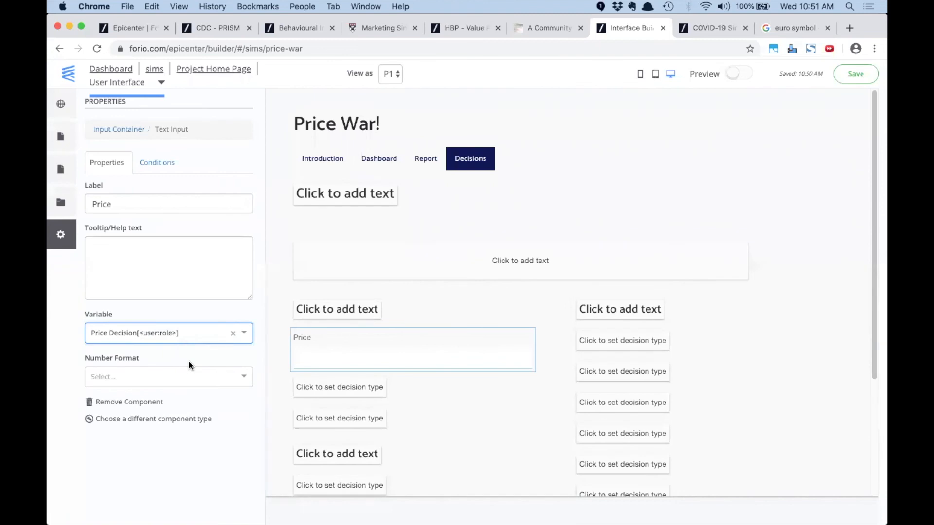
pyautogui.click(856, 74)
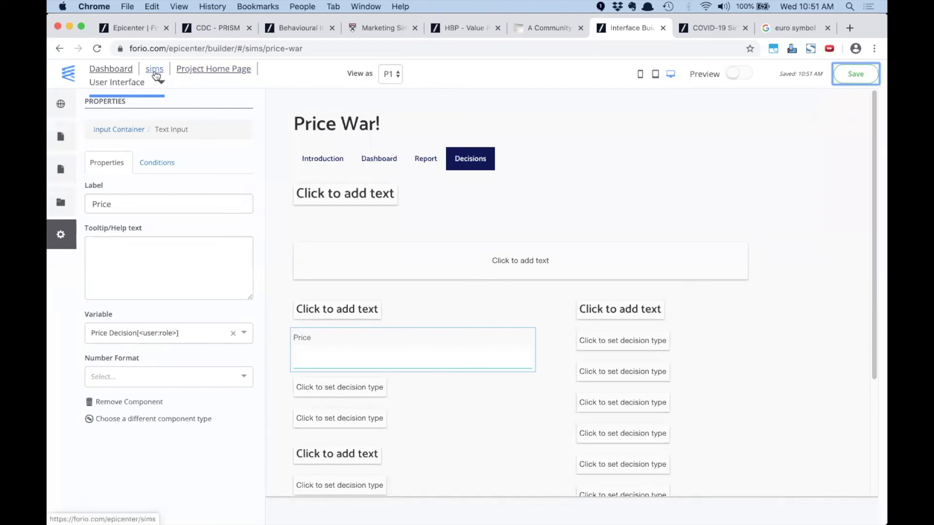
pyautogui.click(193, 70)
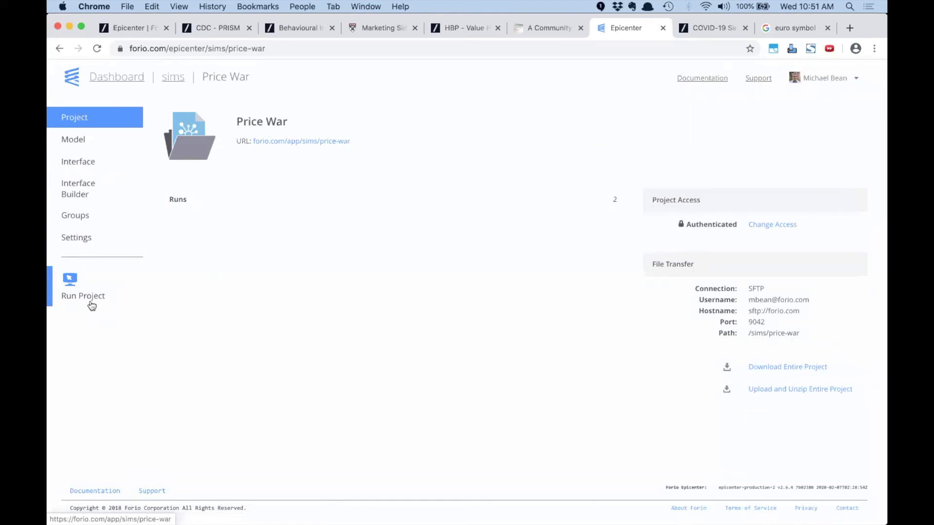
pyautogui.rightClick(92, 298)
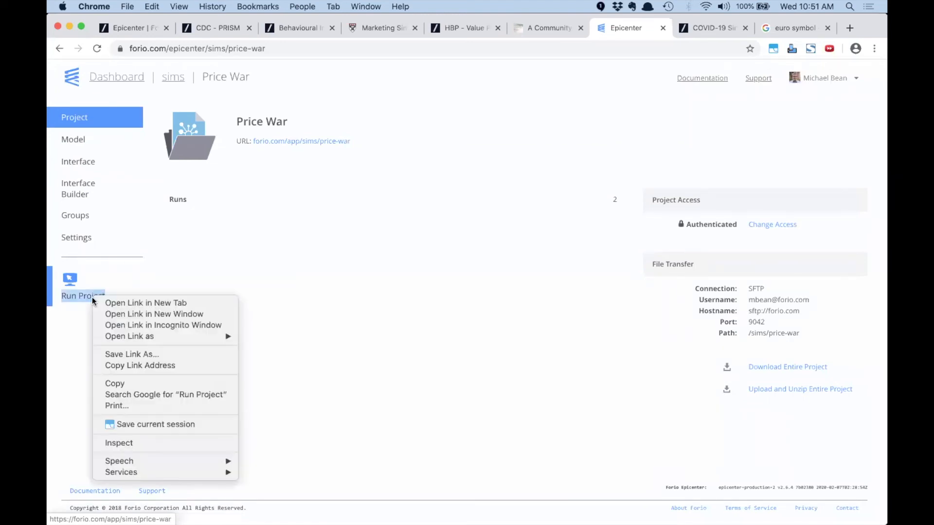
pyautogui.click(116, 365)
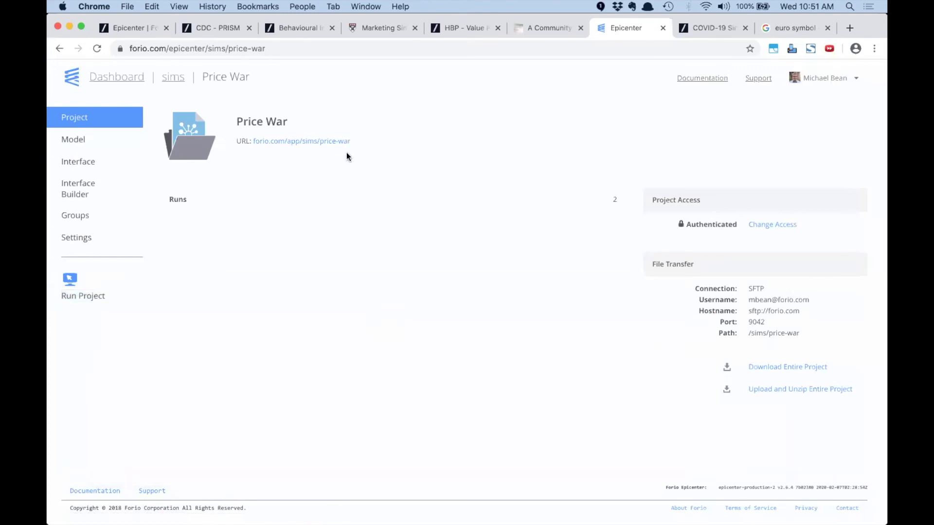
pyautogui.click(307, 6)
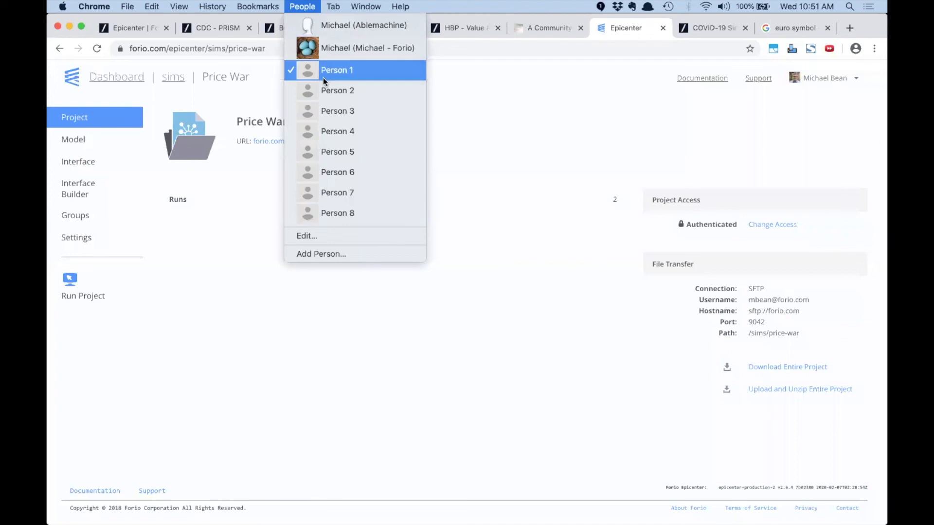
pyautogui.click(327, 90)
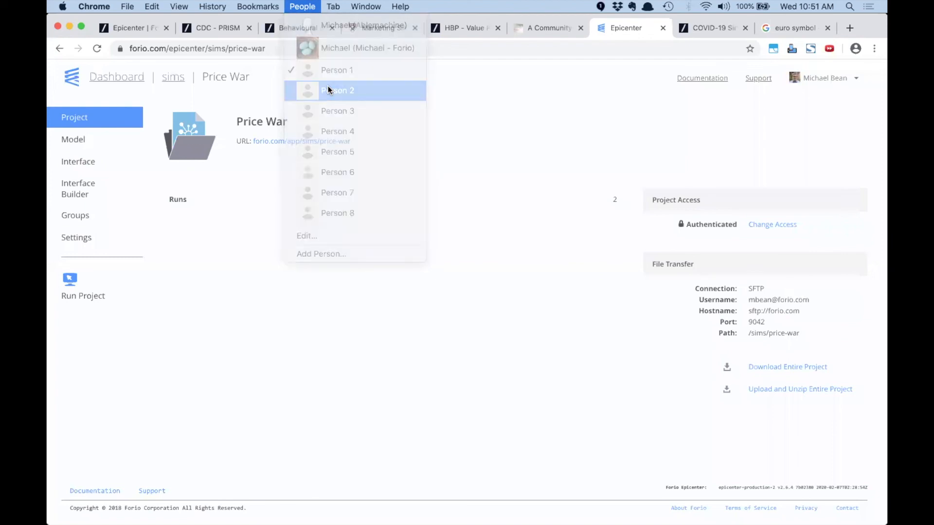
pyautogui.click(248, 30)
pyautogui.write('https://forio.com/app/sims/price-war')
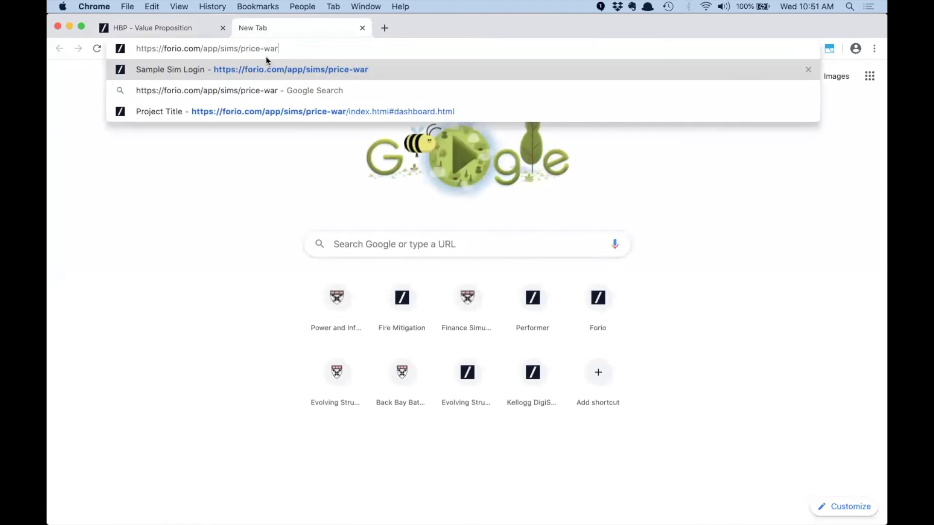
pyautogui.press('Return')
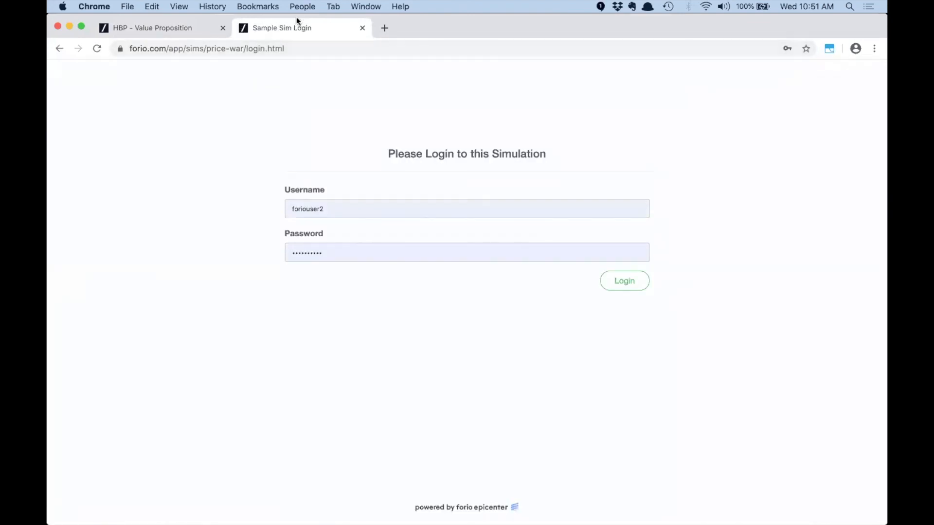
# Paste the sim link into a new tab in another browser profile to reach the login page
pyautogui.click(298, 8)
pyautogui.click(317, 109)
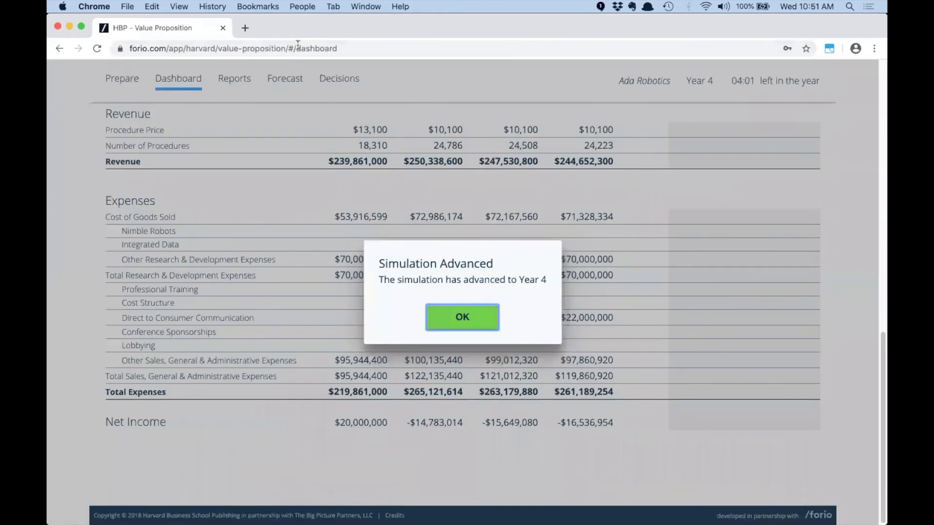
pyautogui.click(245, 29)
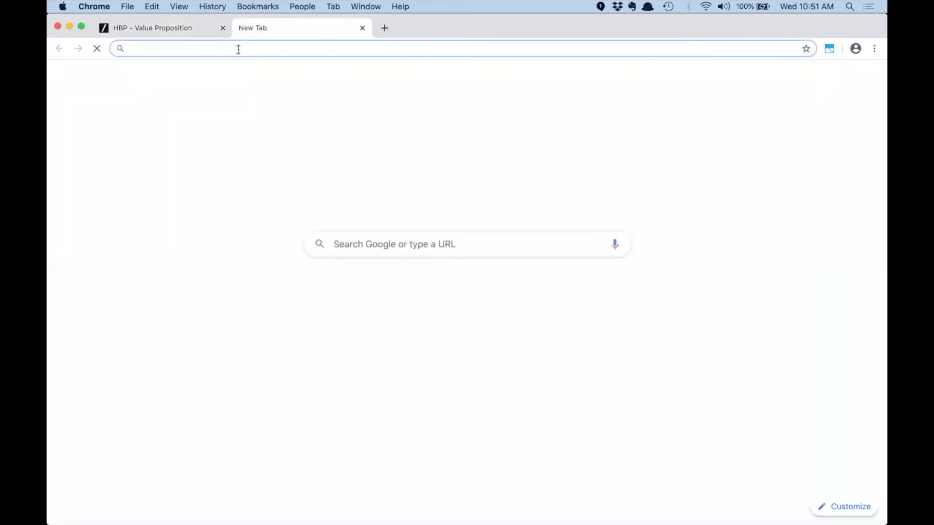
pyautogui.press('super+v')
pyautogui.press('Return')
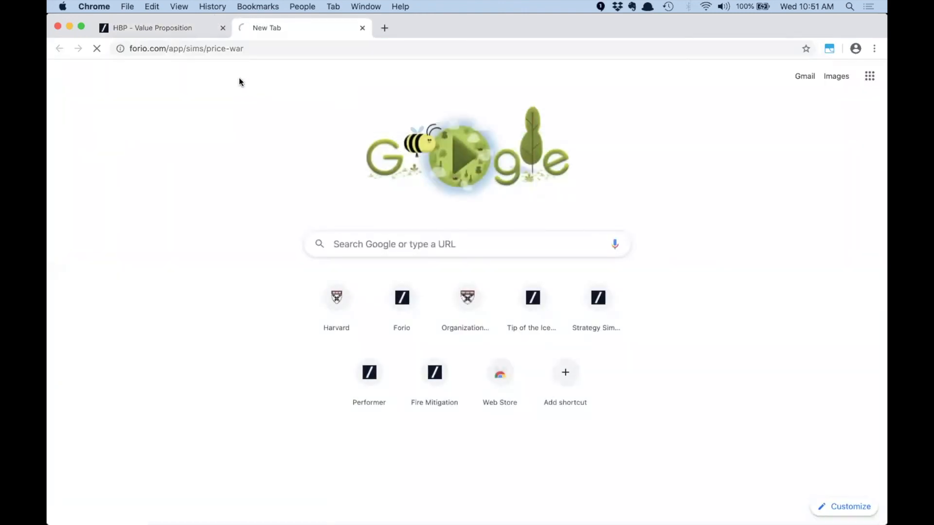
pyautogui.click(295, 6)
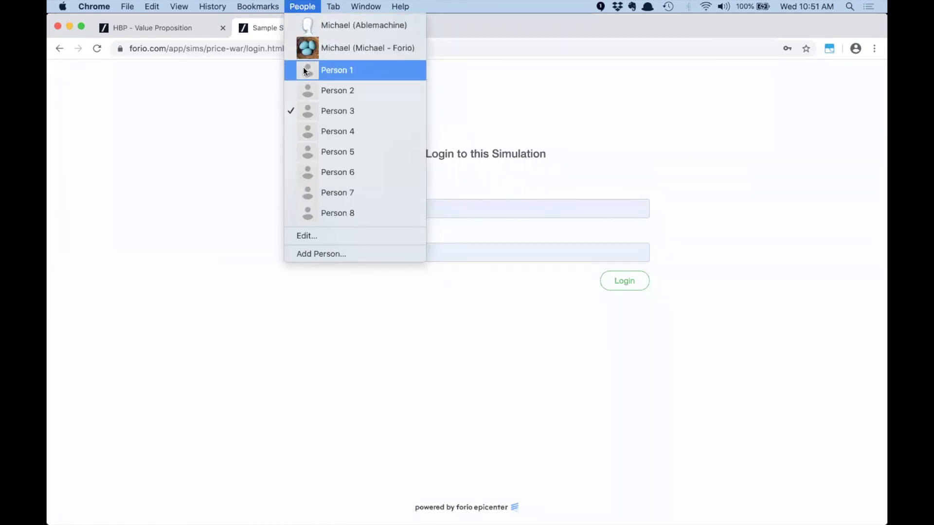
pyautogui.click(156, 121)
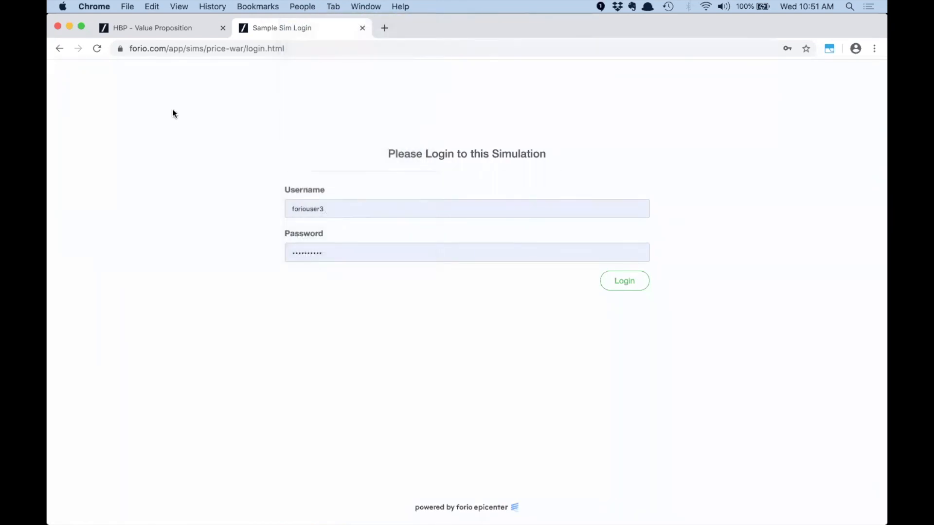
pyautogui.click(292, 7)
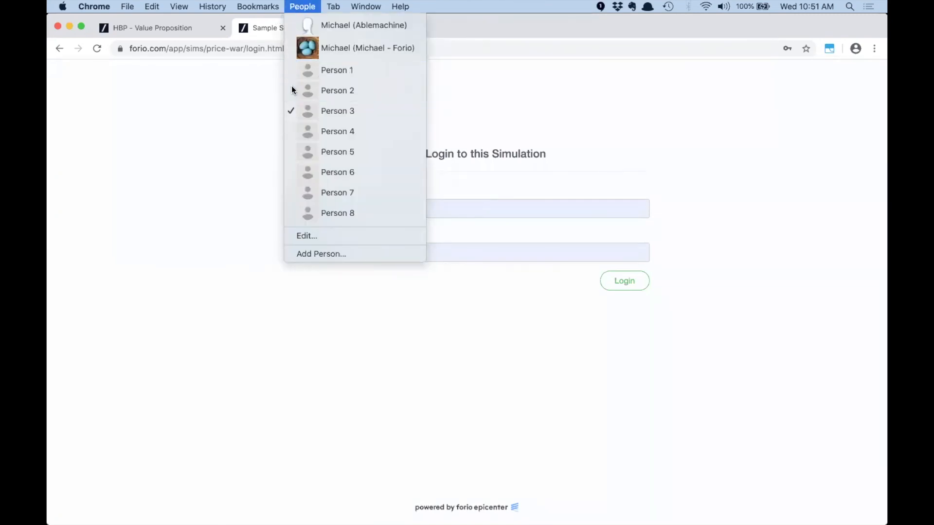
pyautogui.click(292, 90)
pyautogui.press('super+Tab')
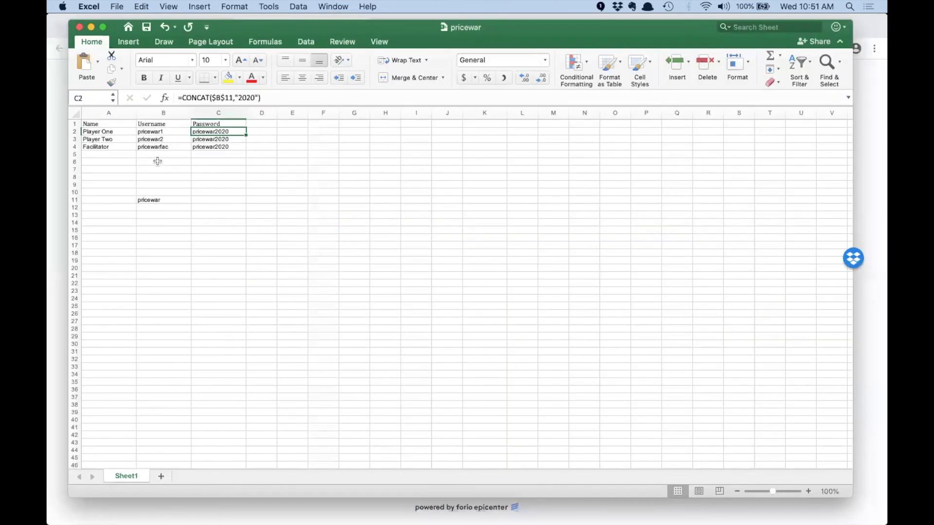
# Log in to Price War as Player One using the username copied from cell B2 and its password
pyautogui.click(149, 131)
pyautogui.press('super+c')
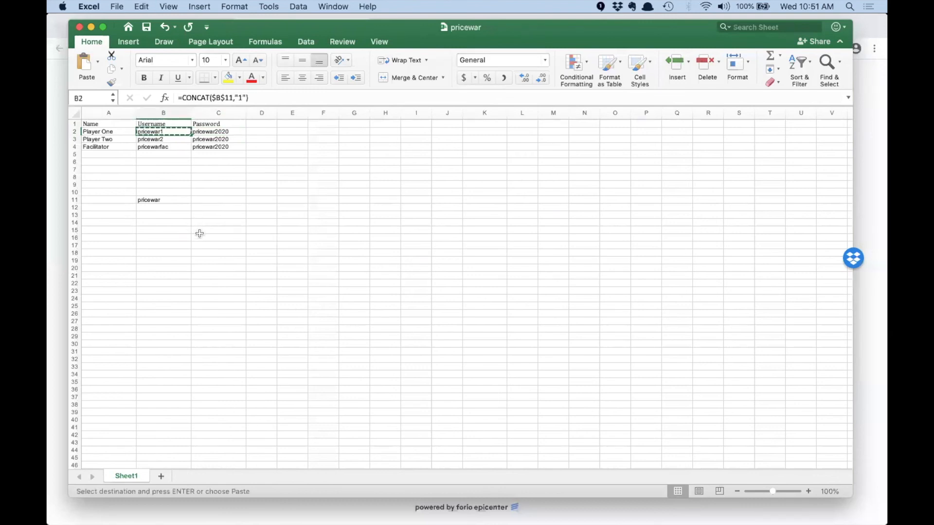
pyautogui.press('super+Tab')
pyautogui.moveTo(352, 207); pyautogui.dragTo(286, 208)
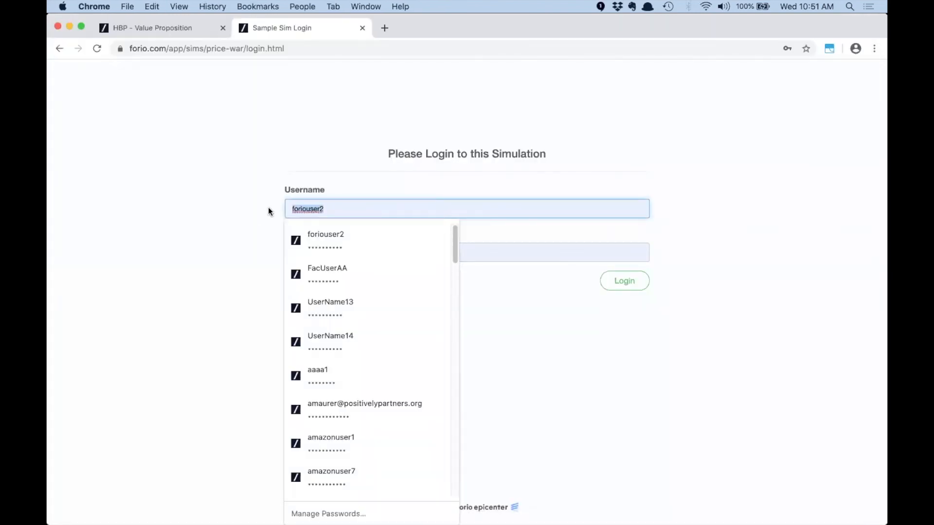
pyautogui.press('super+v')
pyautogui.press('Tab')
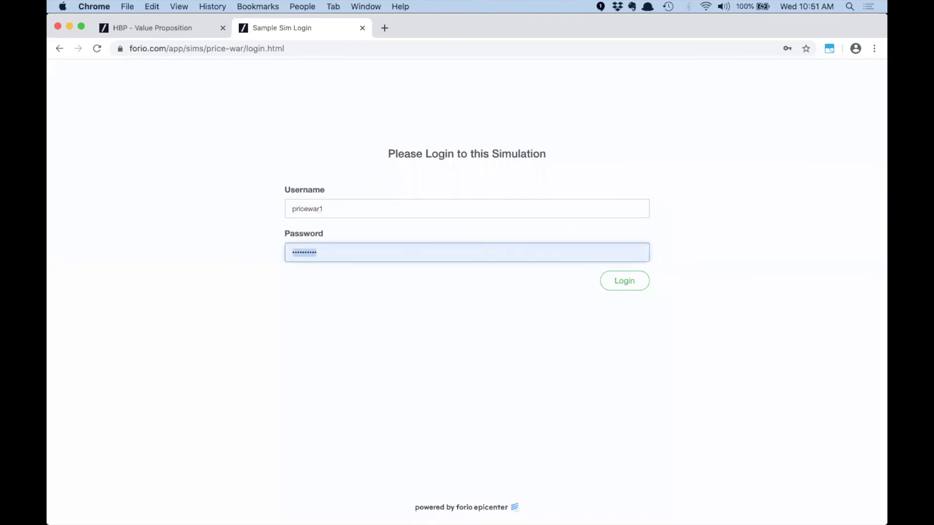
pyautogui.write('•')
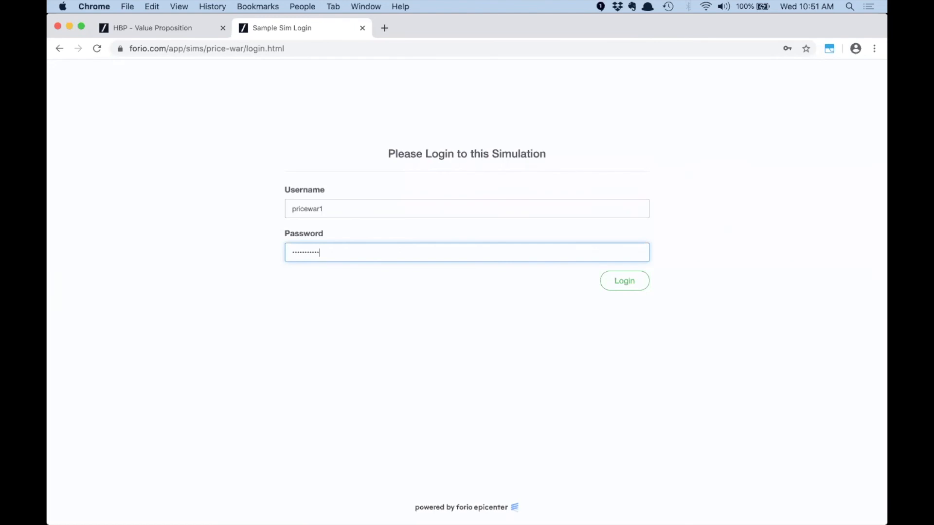
pyautogui.click(617, 280)
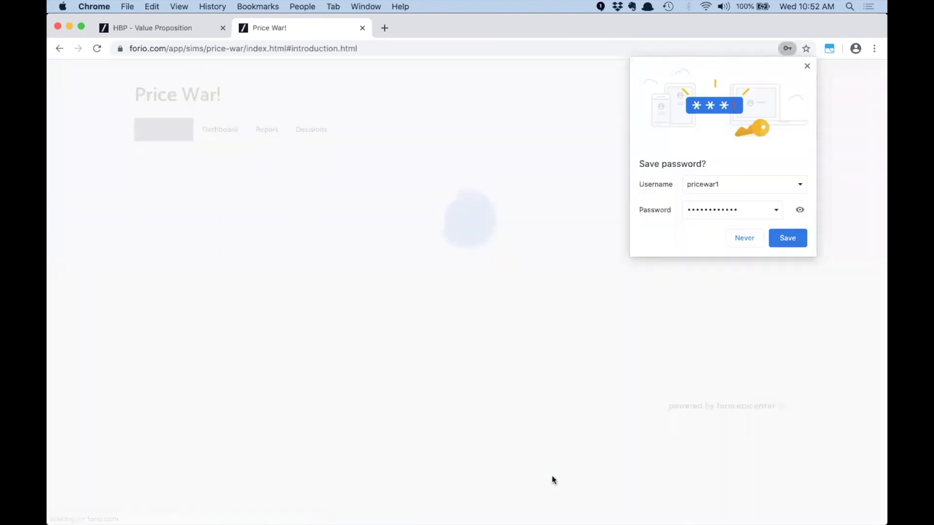
pyautogui.click(783, 240)
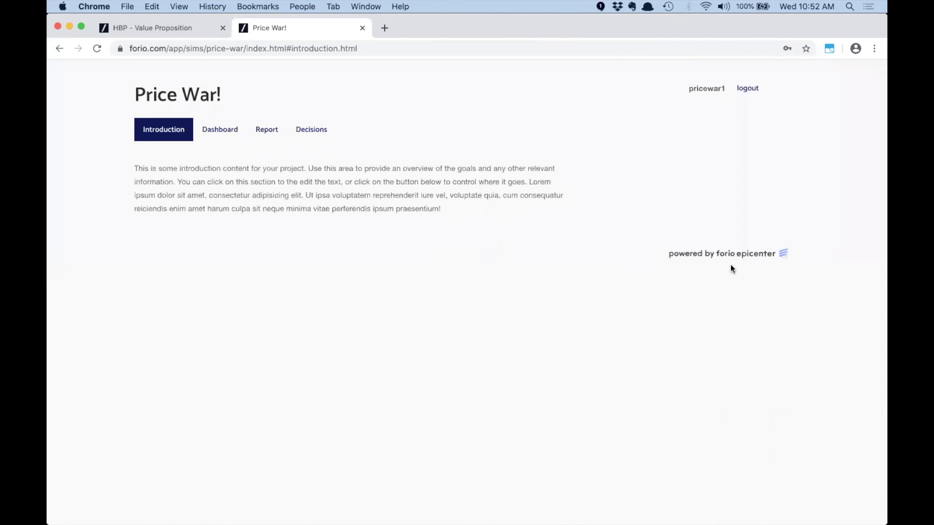
# In the third browser profile, log in as the second player and save the password
pyautogui.click(299, 6)
pyautogui.click(333, 112)
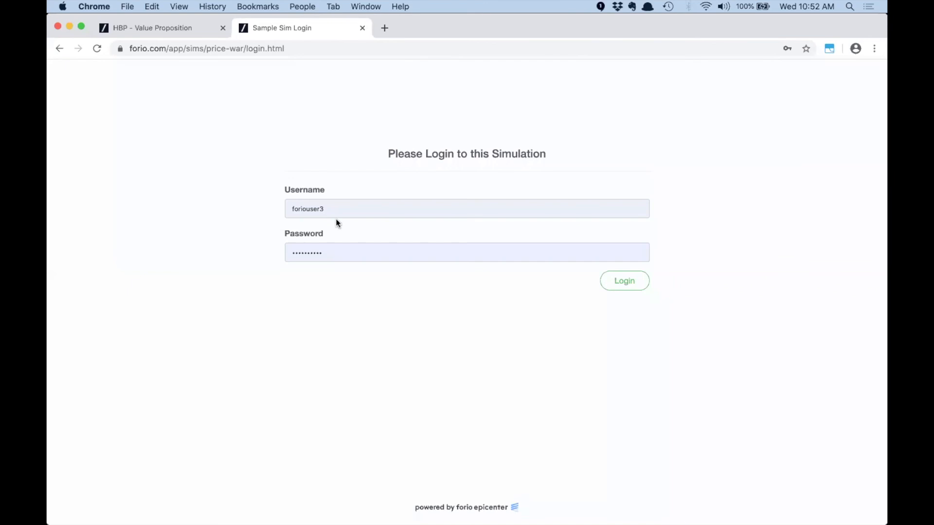
pyautogui.click(327, 206)
pyautogui.write('pr')
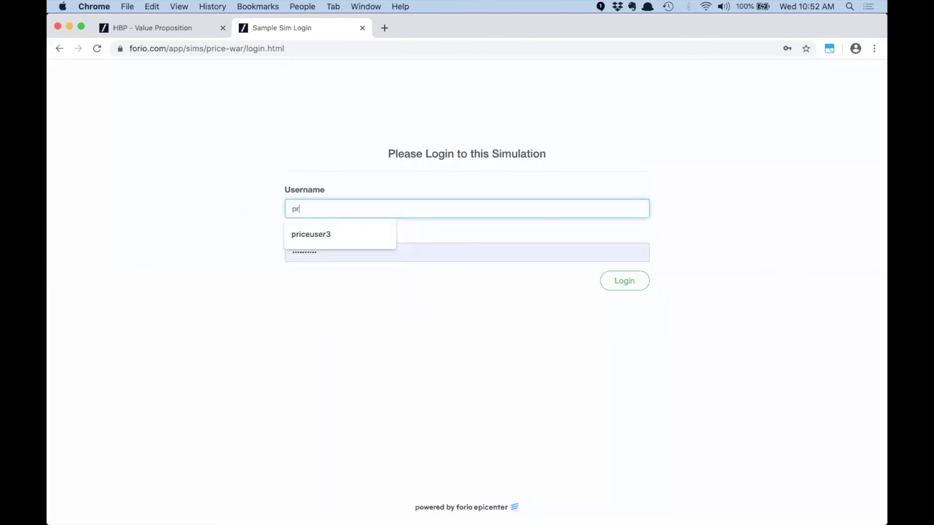
pyautogui.write('icewar2')
pyautogui.press('Tab')
pyautogui.write('price')
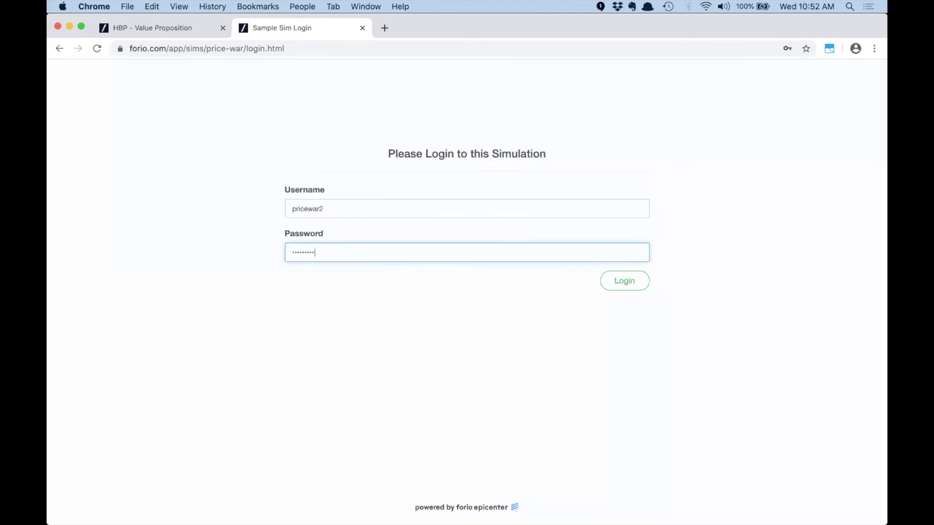
pyautogui.click(618, 284)
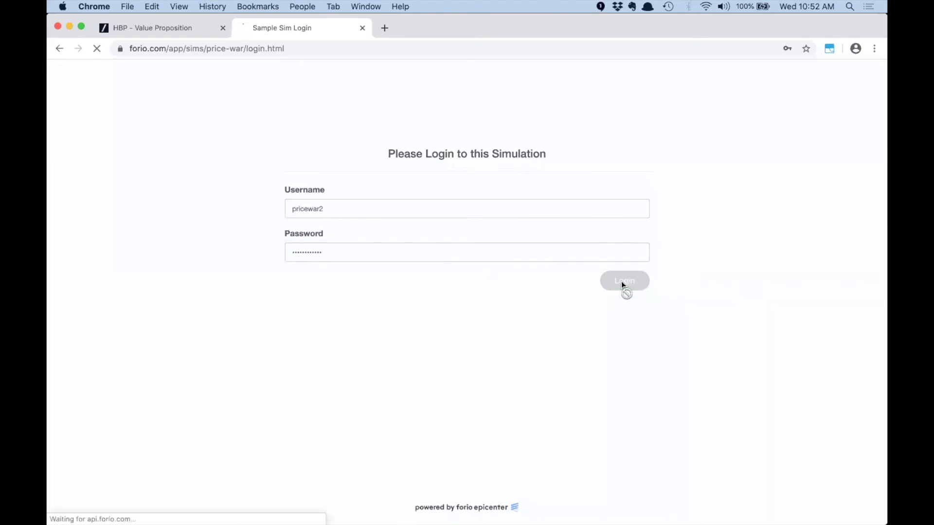
pyautogui.click(789, 239)
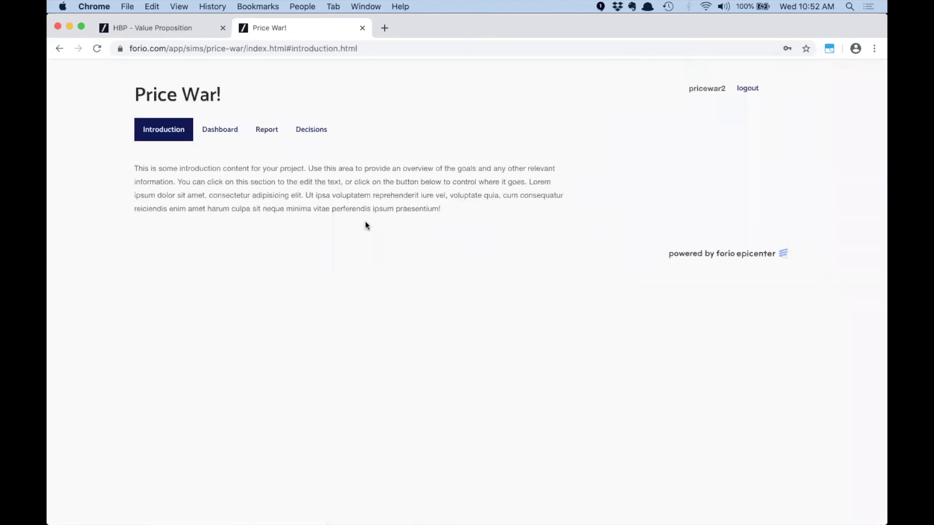
pyautogui.click(302, 7)
# Submit a €200 price decision for the first player
pyautogui.click(316, 90)
pyautogui.moveTo(726, 87); pyautogui.dragTo(715, 86)
pyautogui.click(314, 132)
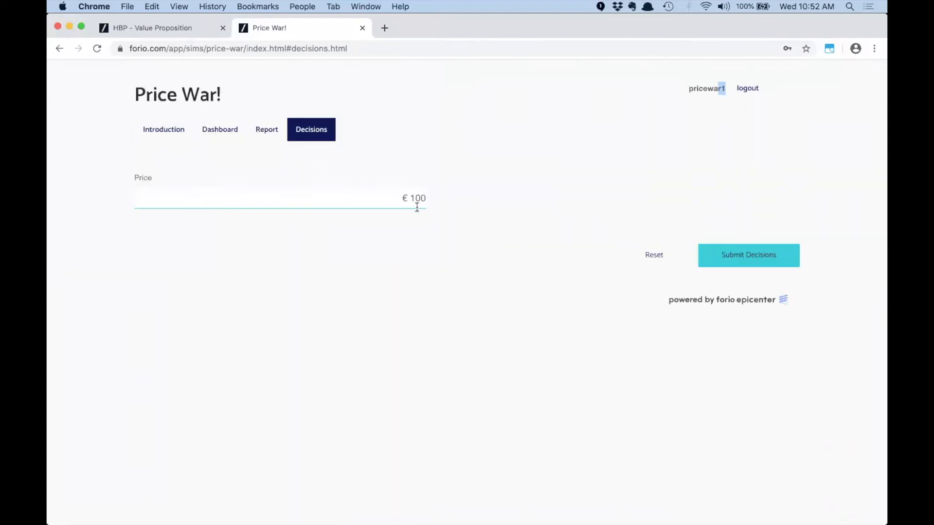
pyautogui.moveTo(409, 198); pyautogui.dragTo(448, 200)
pyautogui.write('200')
pyautogui.click(476, 155)
pyautogui.click(762, 260)
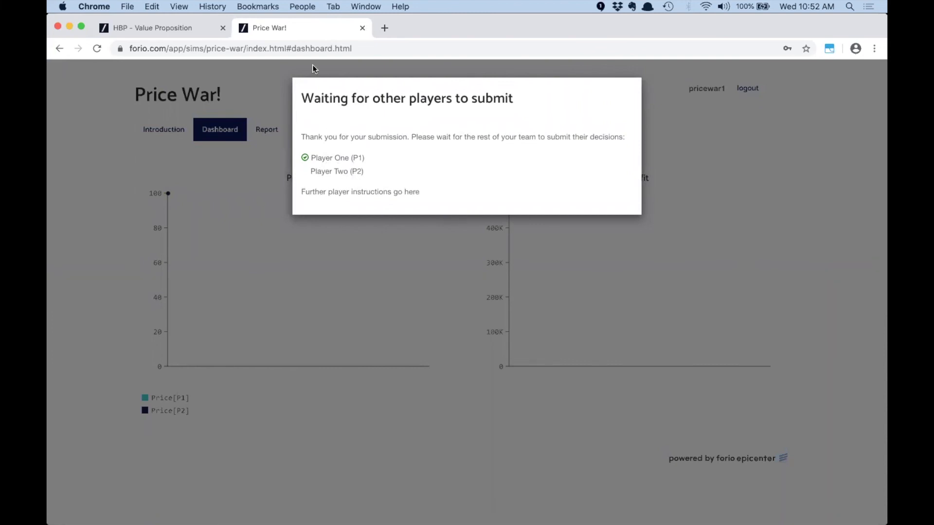
# Submit a €50 price decision for the second player
pyautogui.click(301, 6)
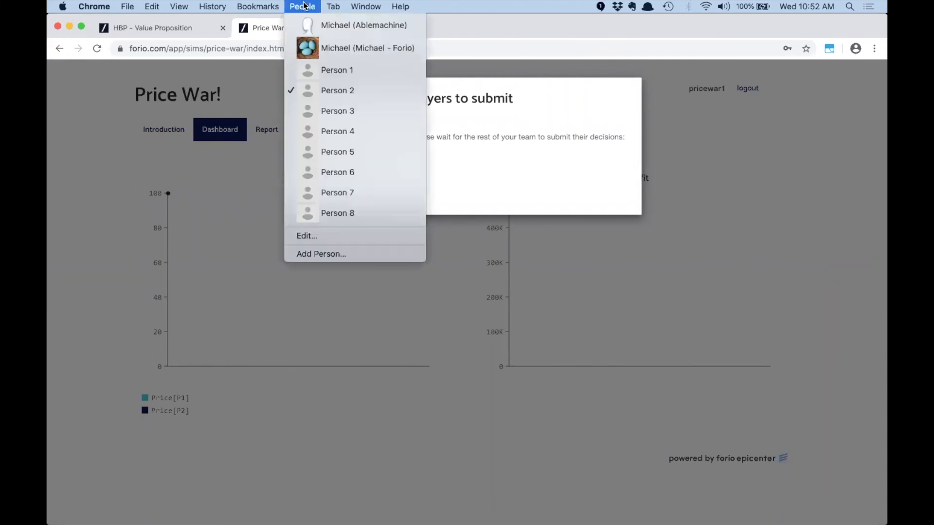
pyautogui.click(321, 110)
pyautogui.moveTo(690, 87); pyautogui.dragTo(726, 89)
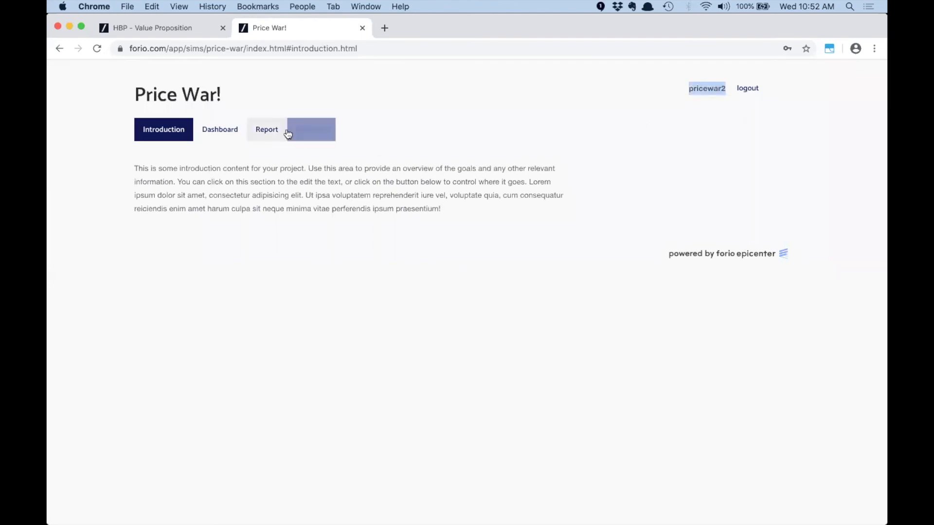
pyautogui.click(319, 136)
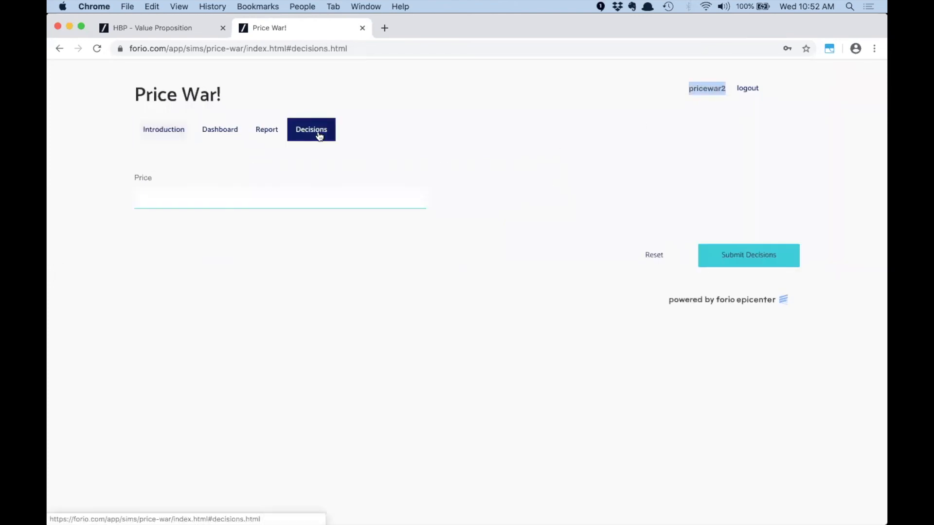
pyautogui.moveTo(391, 197); pyautogui.dragTo(436, 200)
pyautogui.press('BackSpace')
pyautogui.write('50')
pyautogui.click(443, 152)
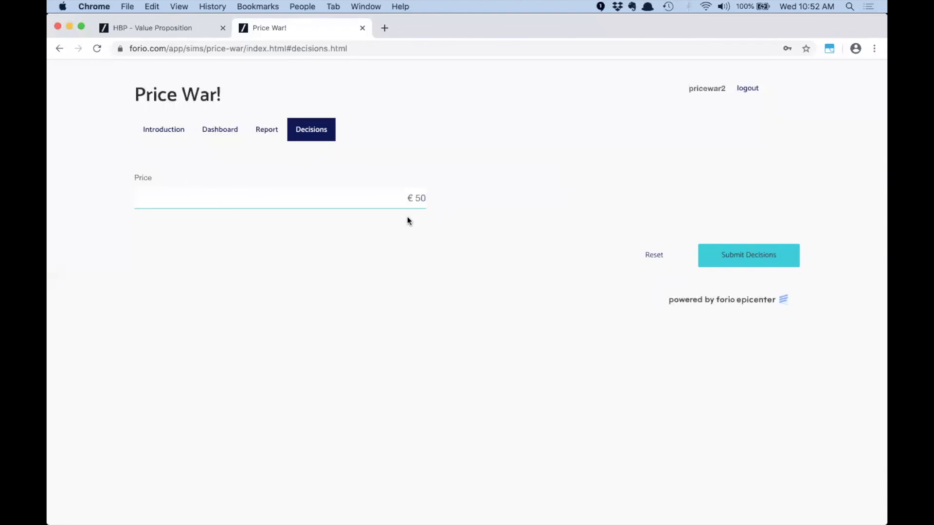
pyautogui.click(759, 262)
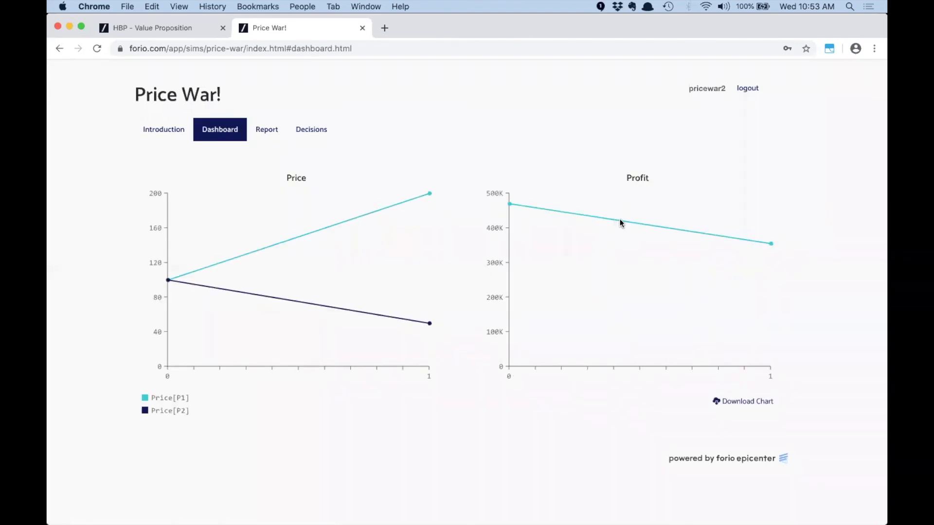
# Change the first player's price from €200 to €100 and submit it
pyautogui.click(302, 6)
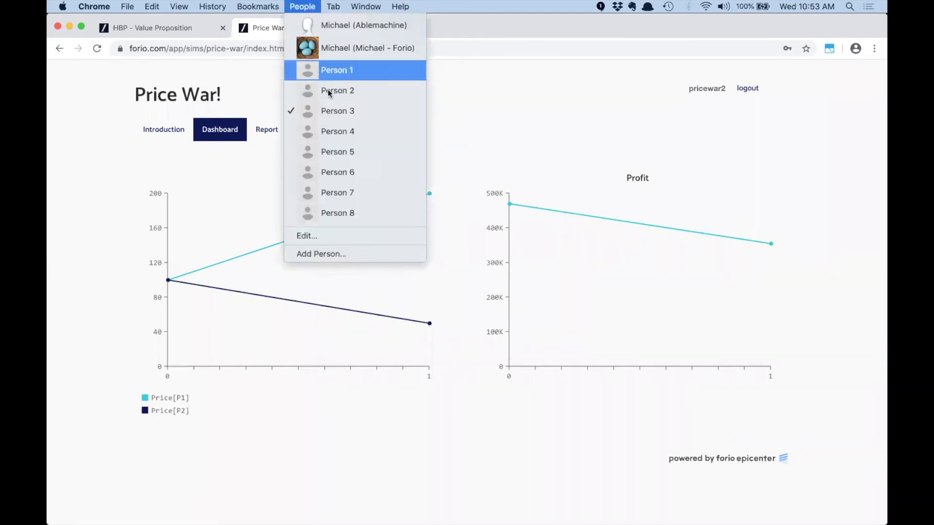
pyautogui.click(335, 91)
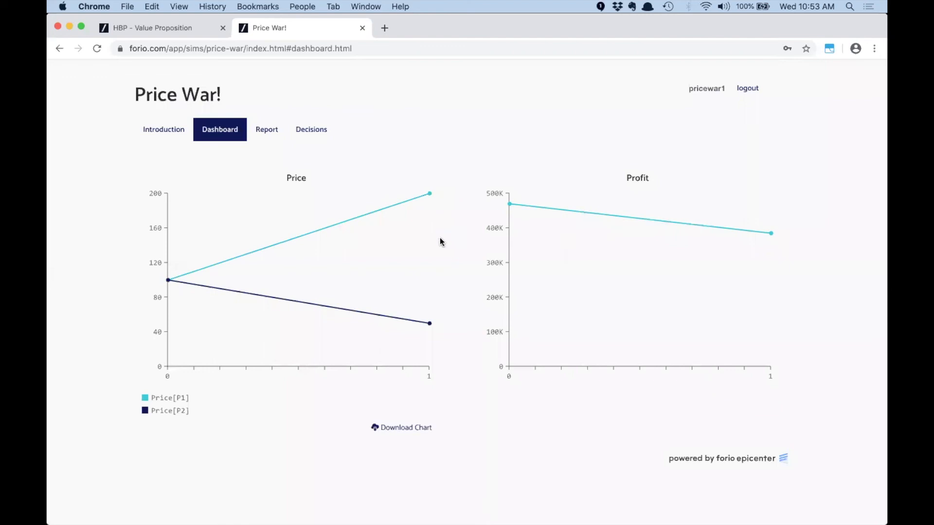
pyautogui.click(311, 130)
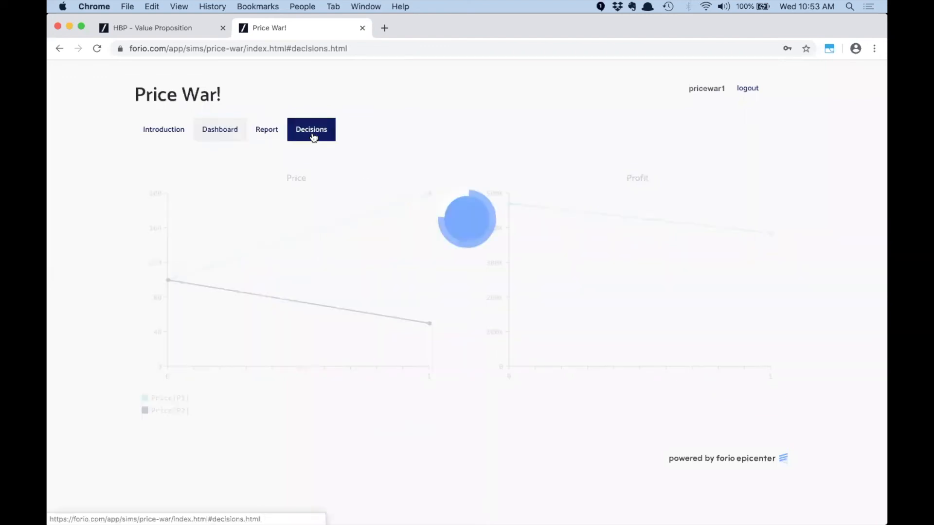
pyautogui.moveTo(388, 194); pyautogui.dragTo(442, 200)
pyautogui.write('100')
pyautogui.click(452, 218)
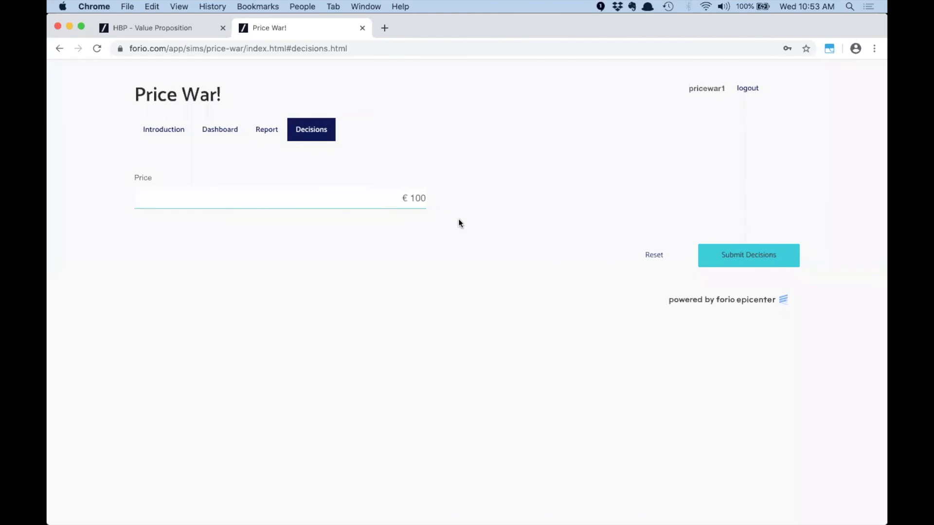
pyautogui.click(769, 258)
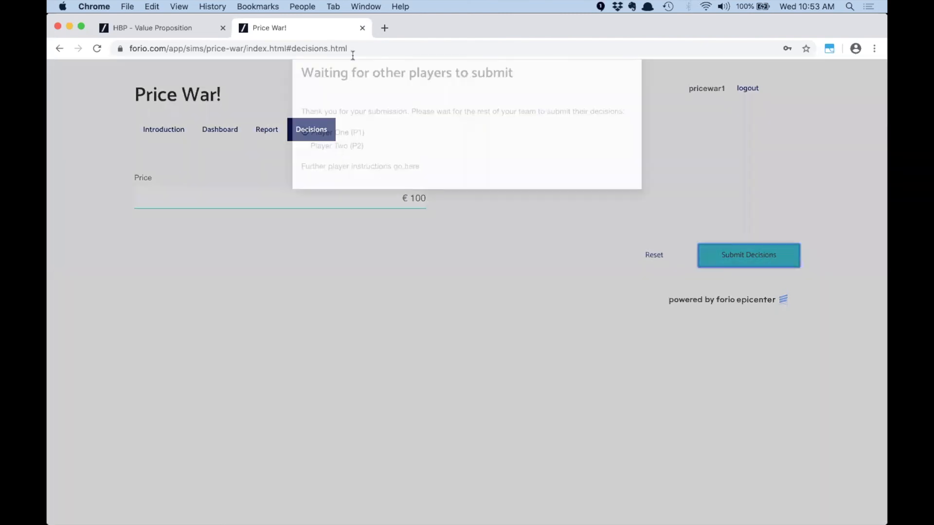
# Change the second player's price from €50 to €100 and submit it
pyautogui.click(299, 6)
pyautogui.click(332, 110)
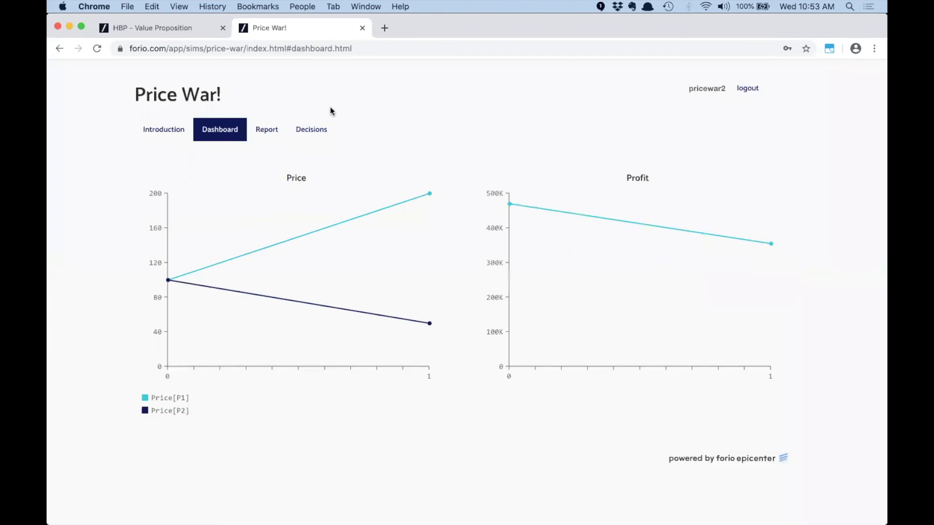
pyautogui.click(307, 139)
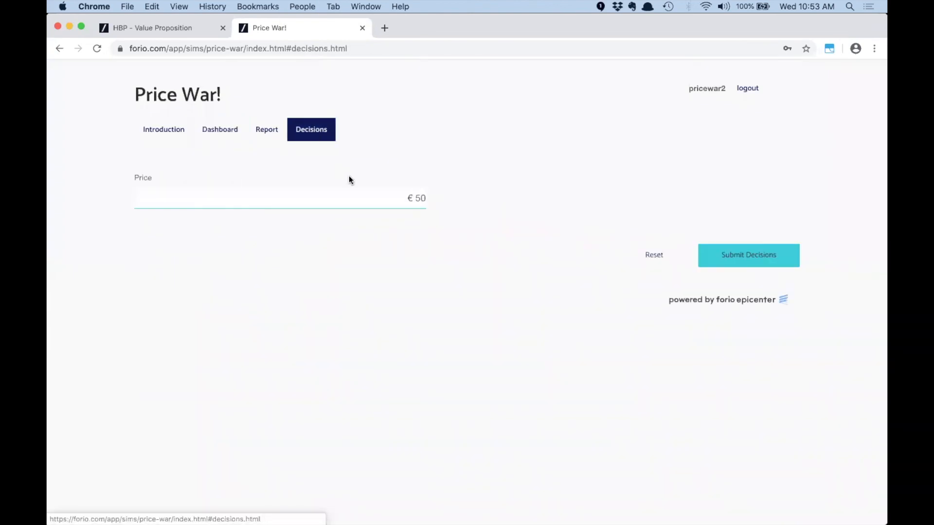
pyautogui.click(377, 190)
pyautogui.write('100')
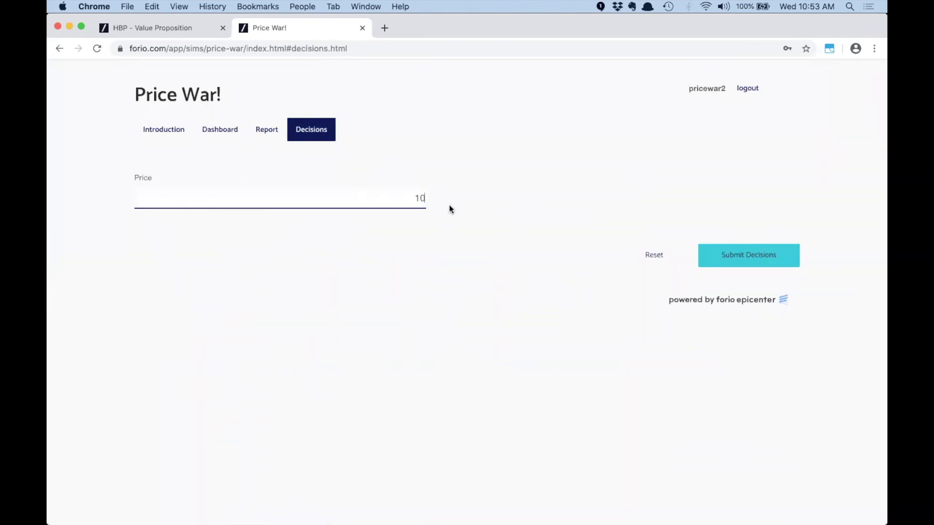
pyautogui.click(477, 189)
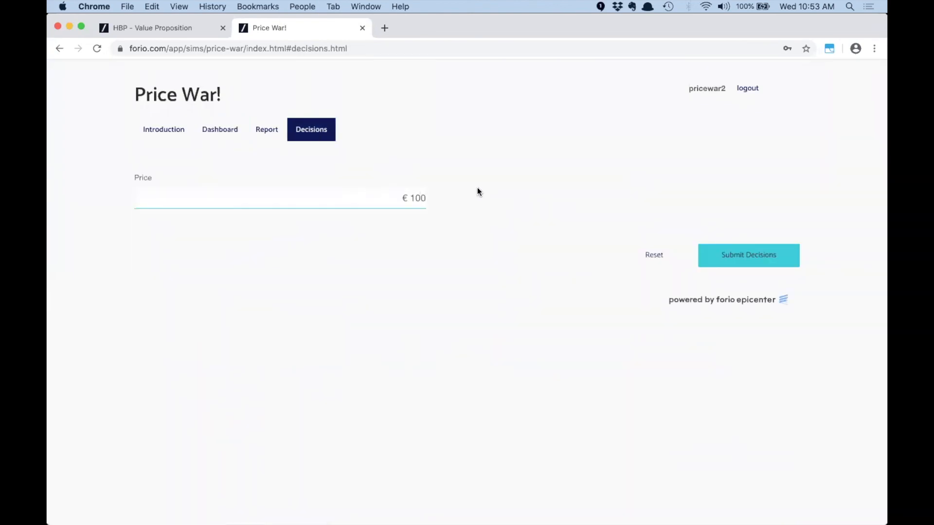
pyautogui.click(747, 261)
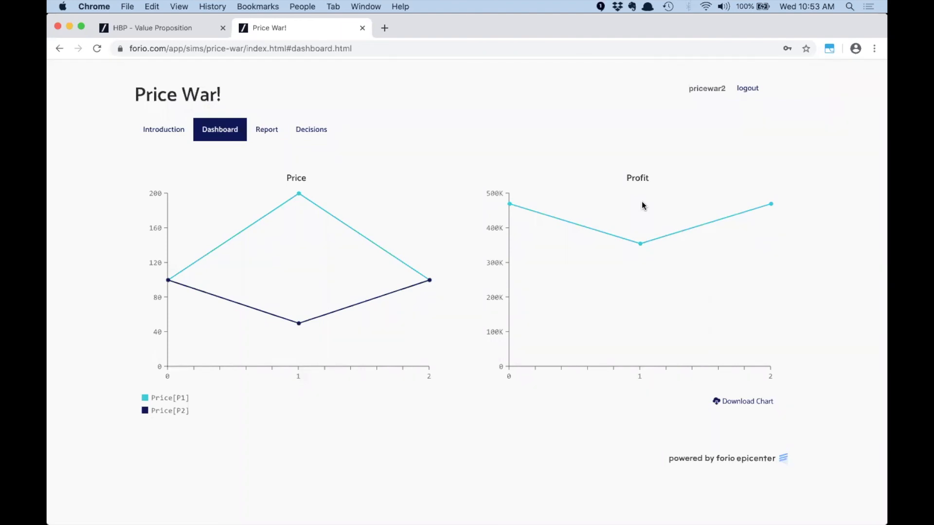
pyautogui.press('super+Tab')
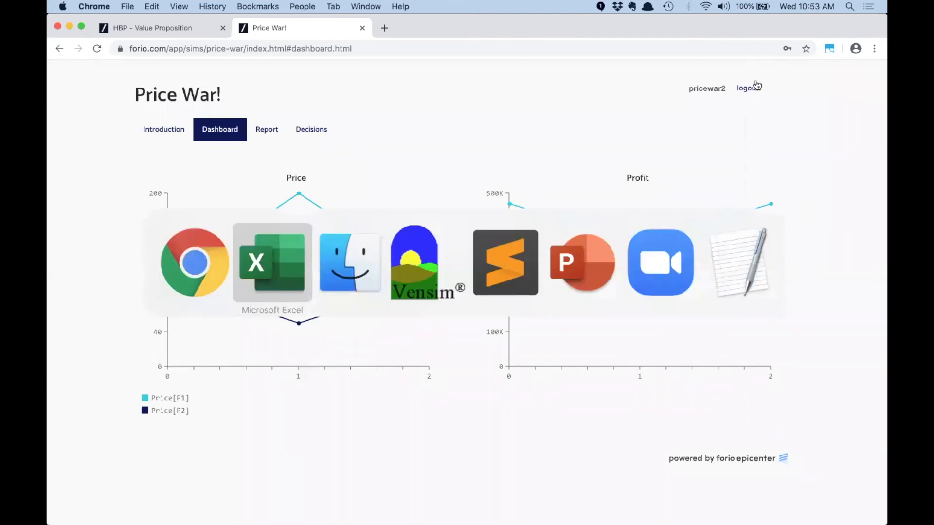
pyautogui.press('super+Tab')
pyautogui.press('super+Tab')
pyautogui.press('super+Tab')
pyautogui.press('super+Tab')
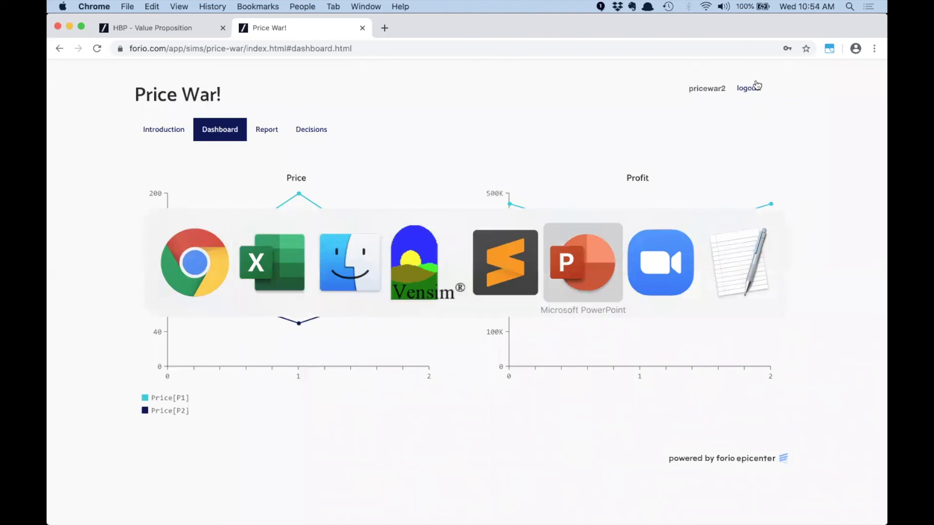